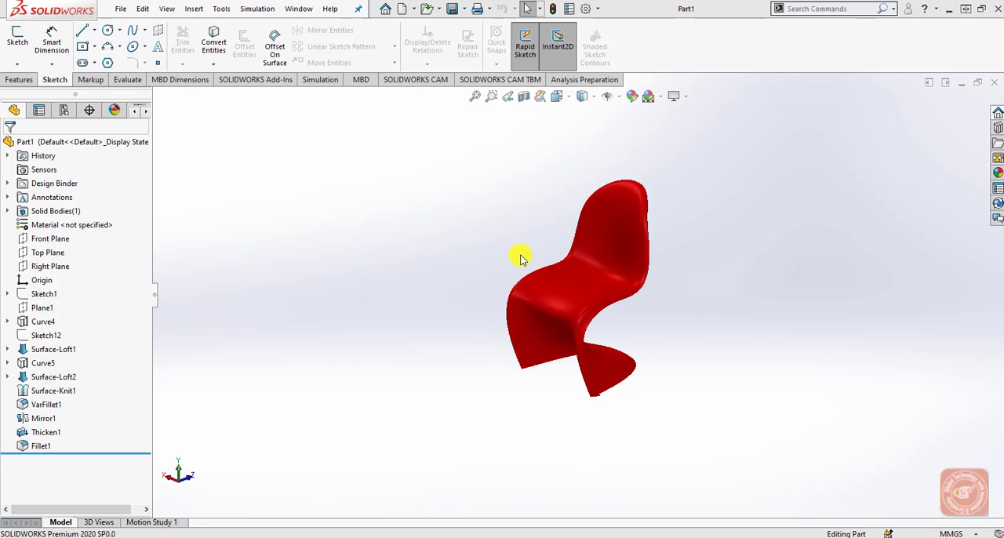
Create a new part document and start a sketch on the Right Plane.
scroll(521, 258, down, 2)
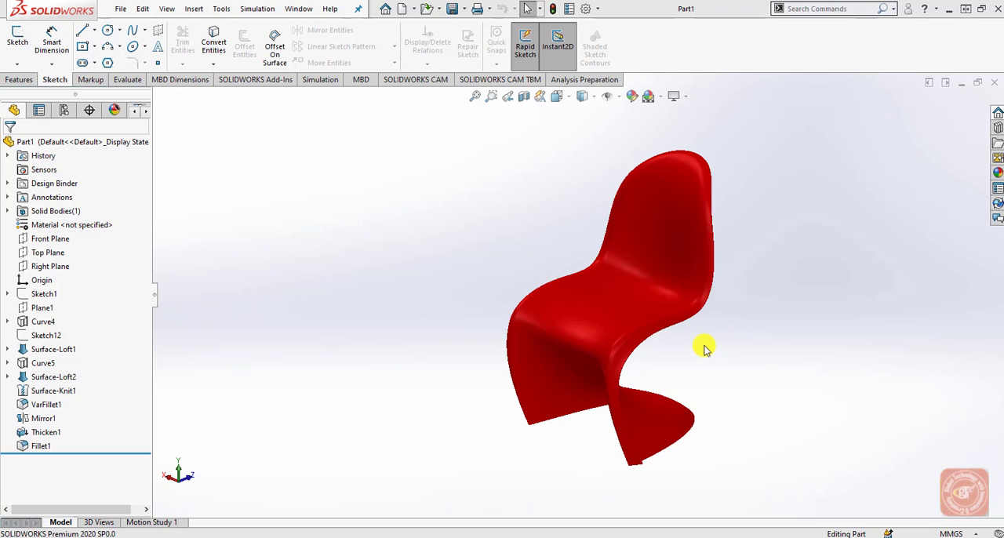
click(402, 8)
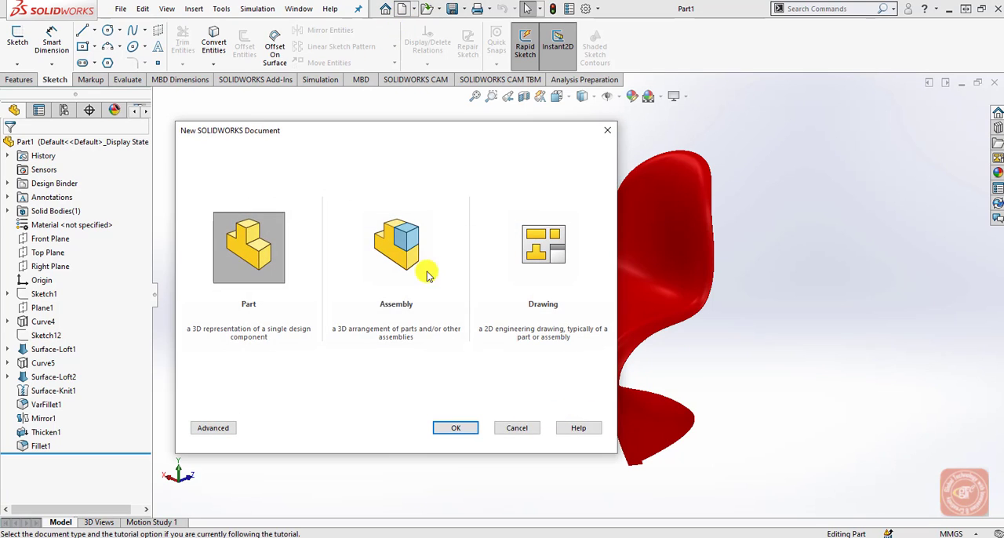
click(470, 428)
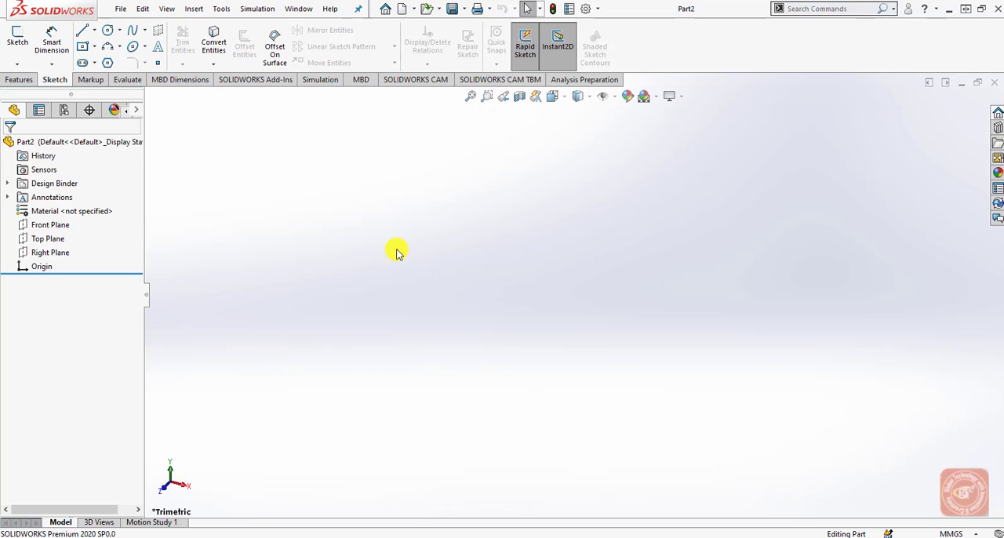
click(56, 252)
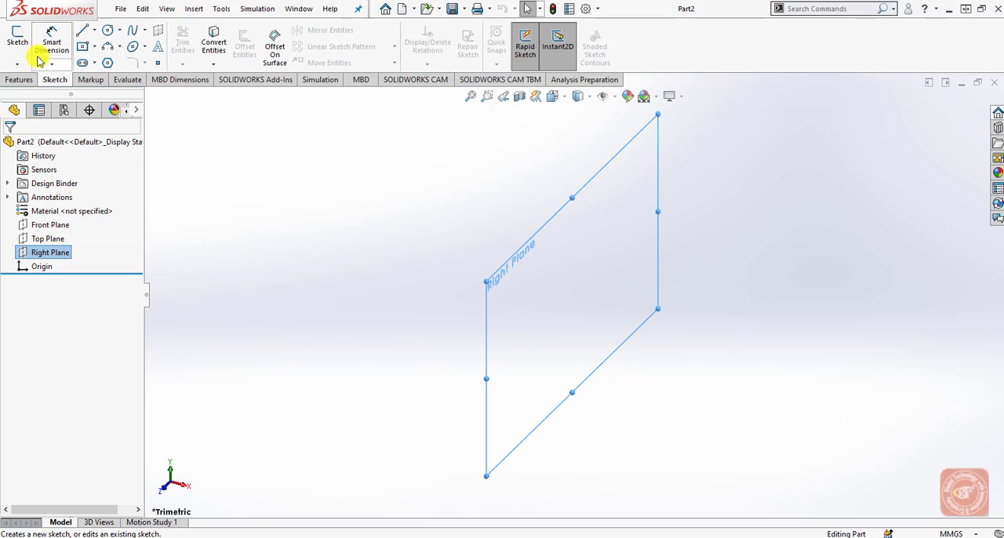
click(16, 41)
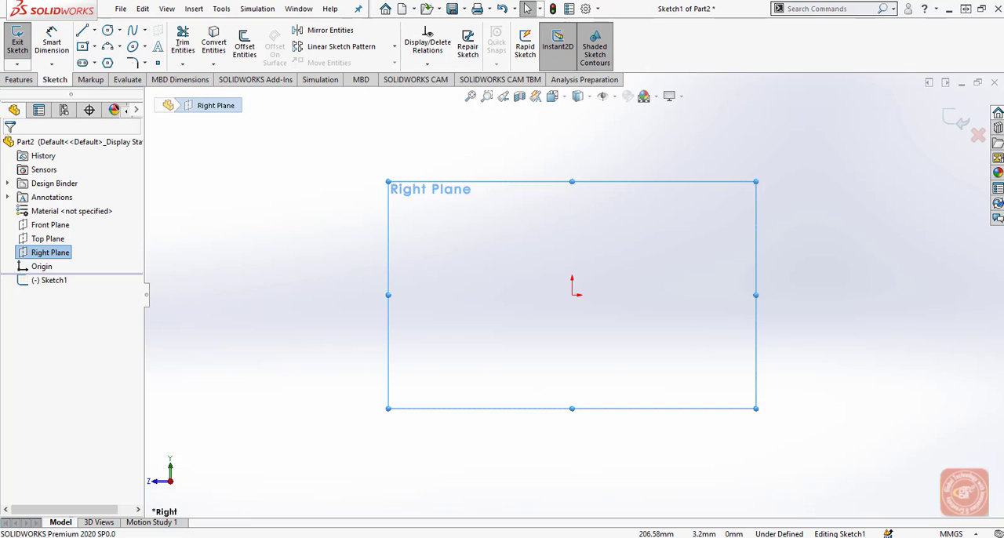
Insert the side-view image of the red chair into the sketch as a sketch picture.
click(220, 9)
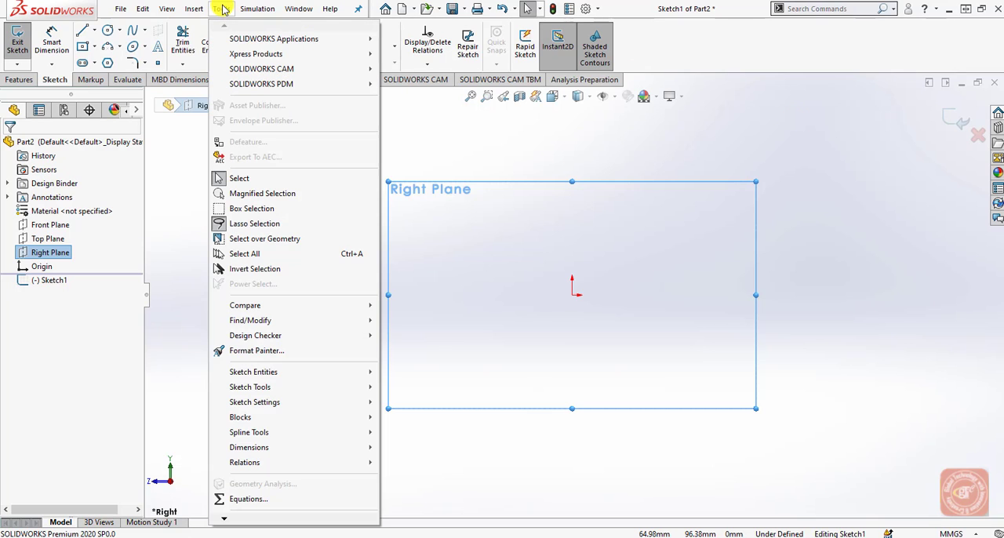
mouse_move(338, 372)
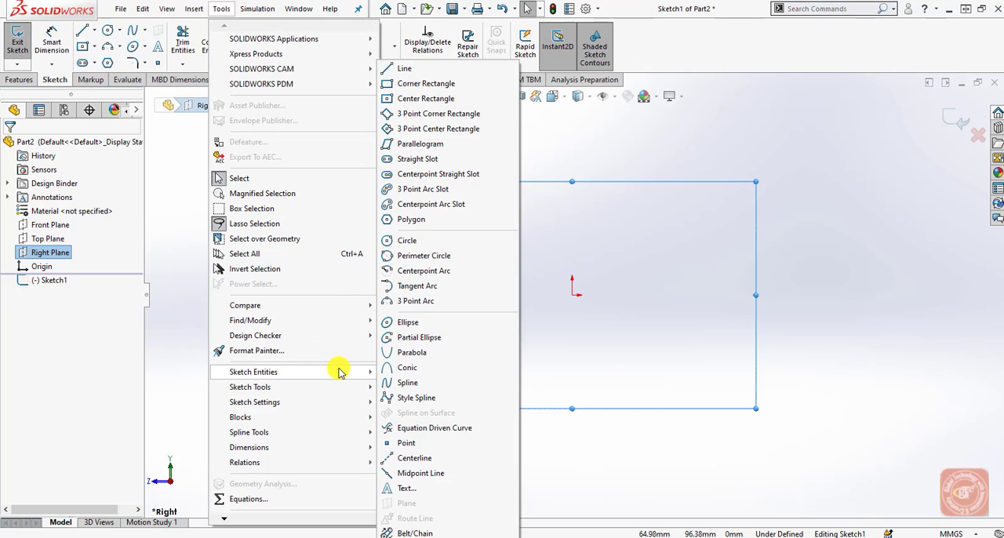
mouse_move(365, 386)
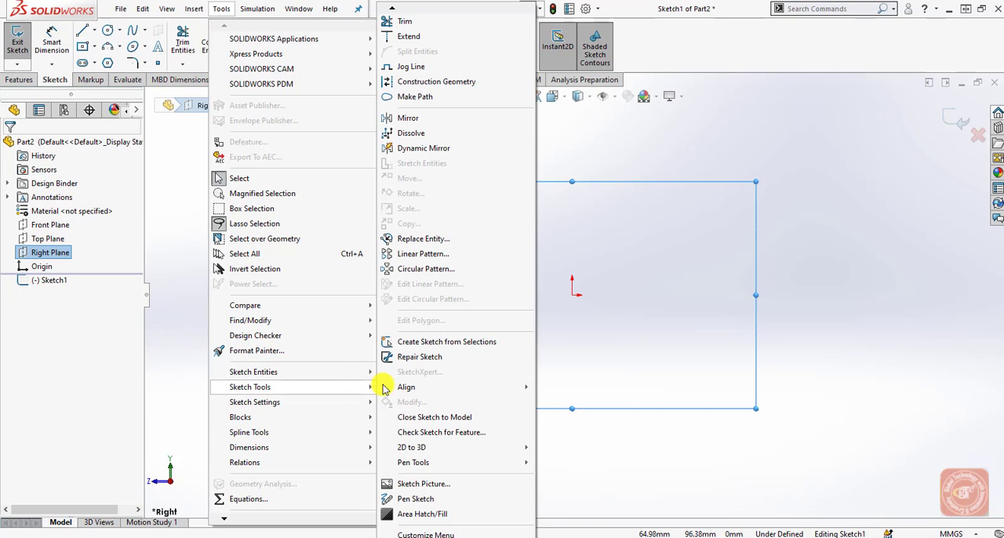
click(469, 488)
double_click(458, 269)
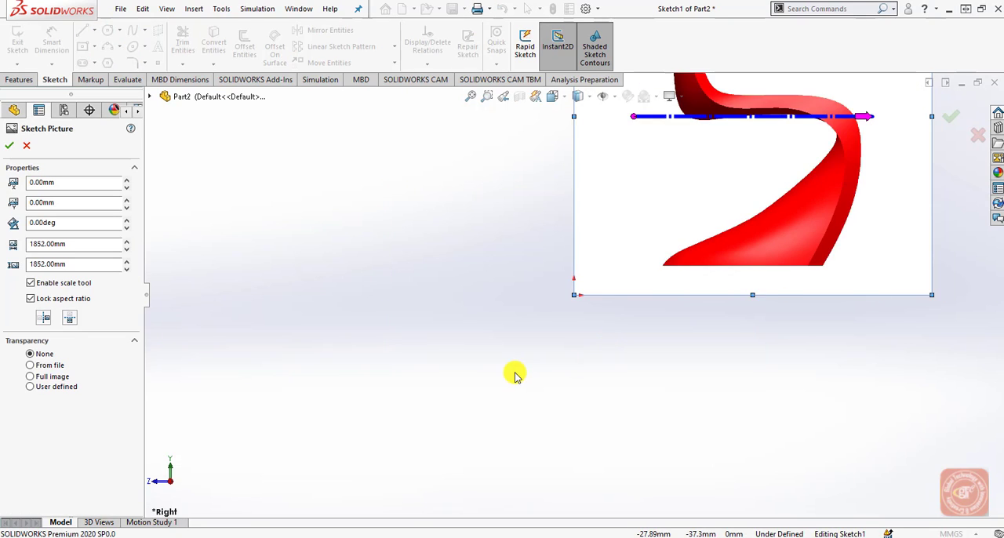
key(f)
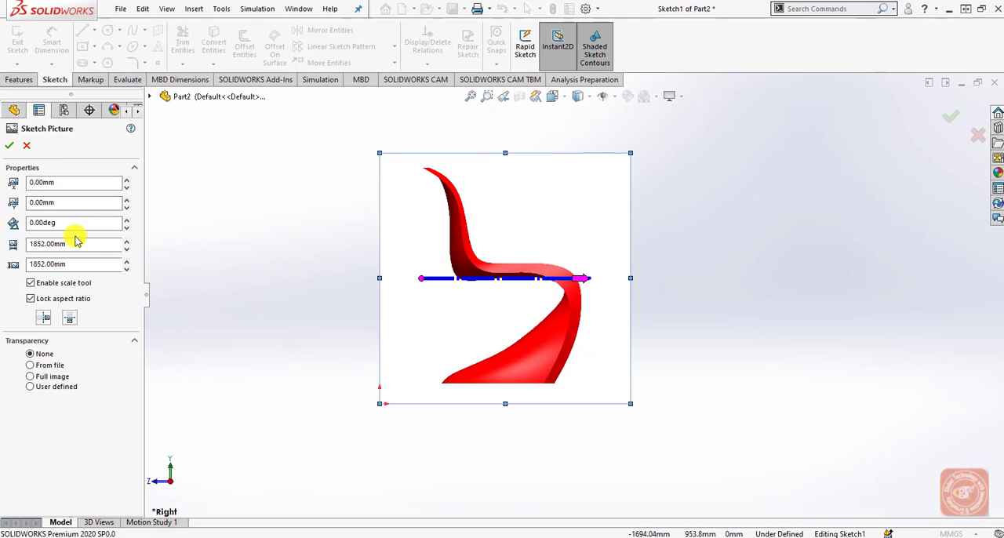
Position the sketch picture at X -130 mm and Y -55 mm.
click(55, 182)
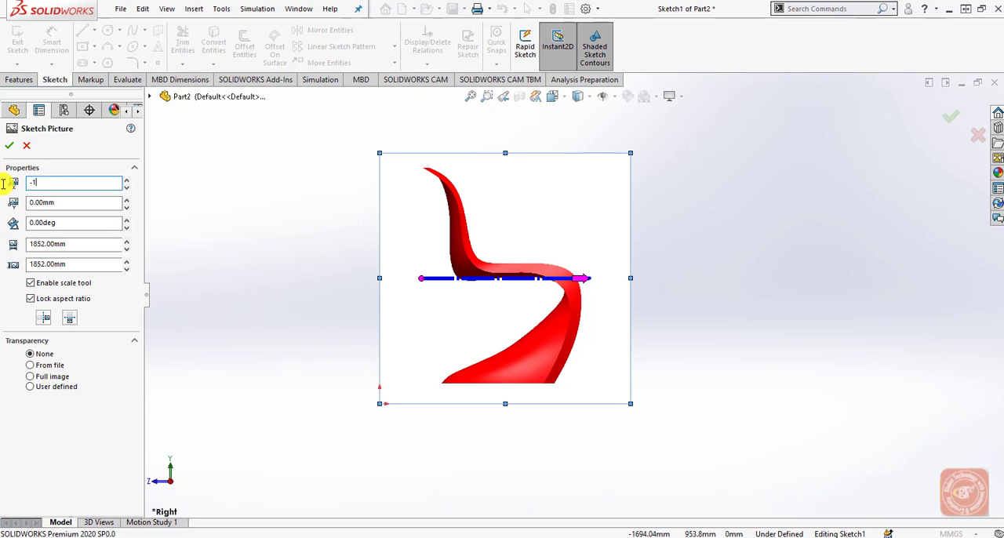
text(-130)
key(Return)
click(23, 203)
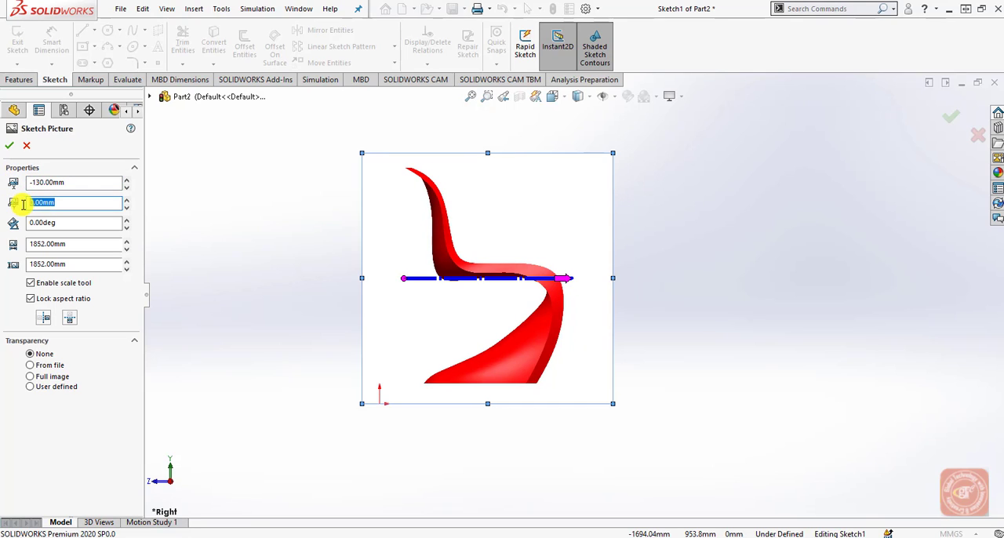
text(-55)
key(Return)
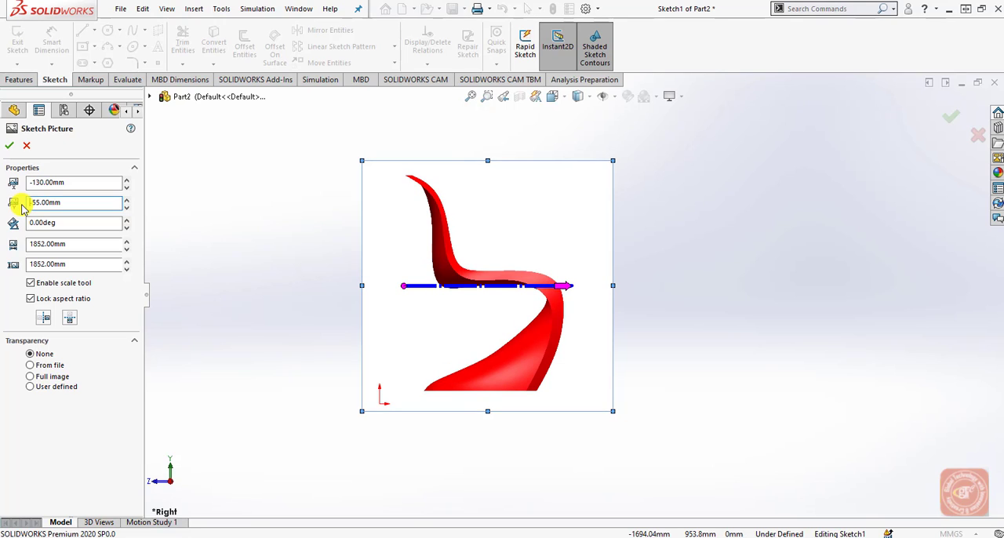
Resize the chair picture to a width of 665 mm with the aspect ratio locked.
click(71, 243)
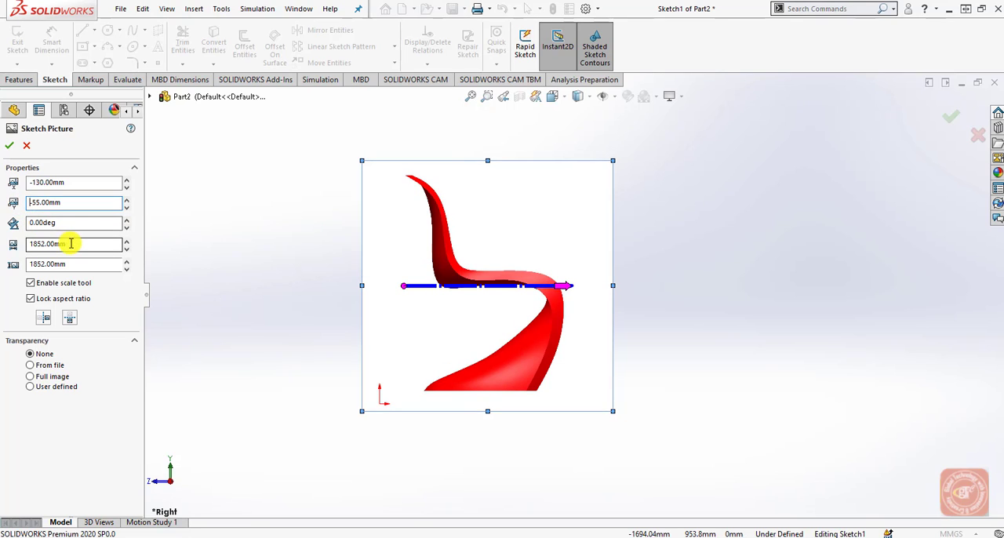
text(665)
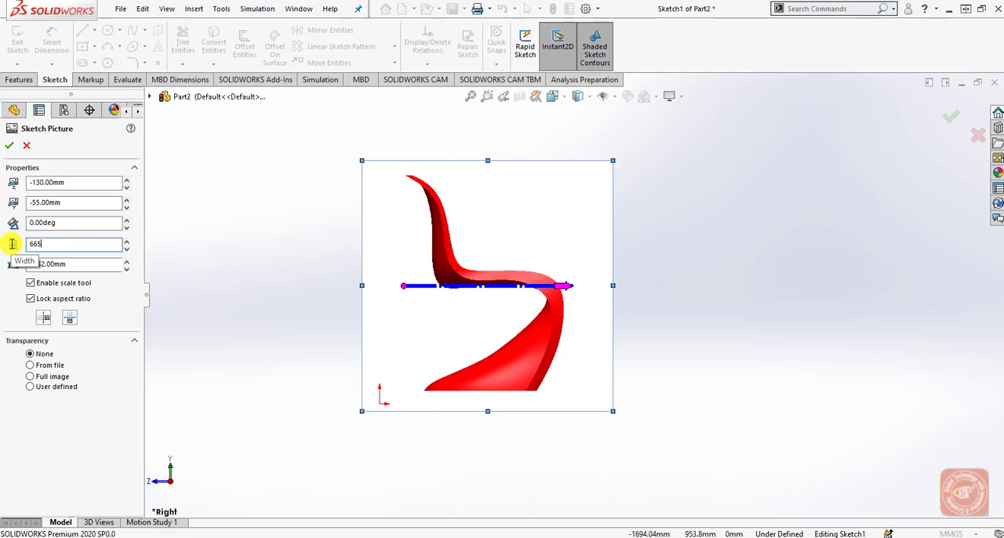
key(Return)
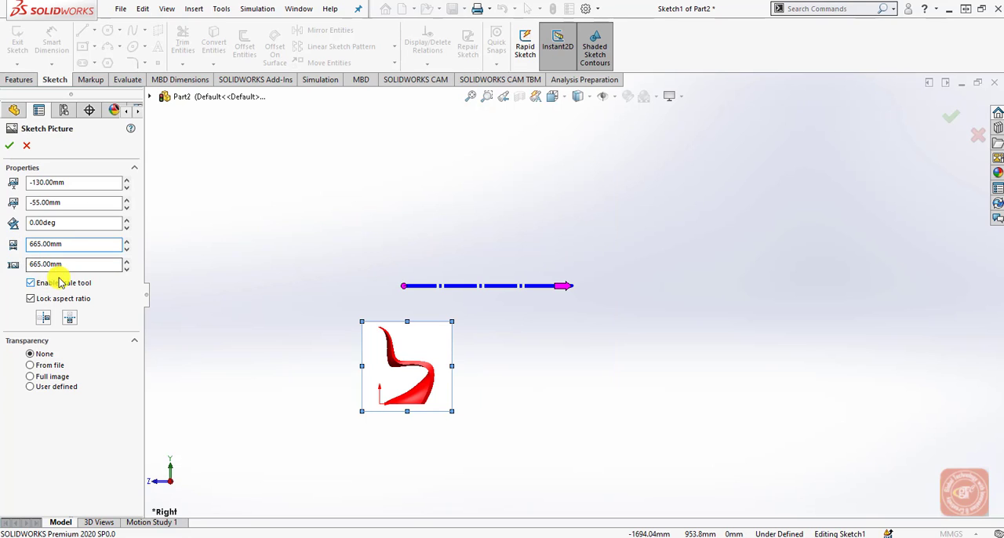
drag(68, 268, 24, 269)
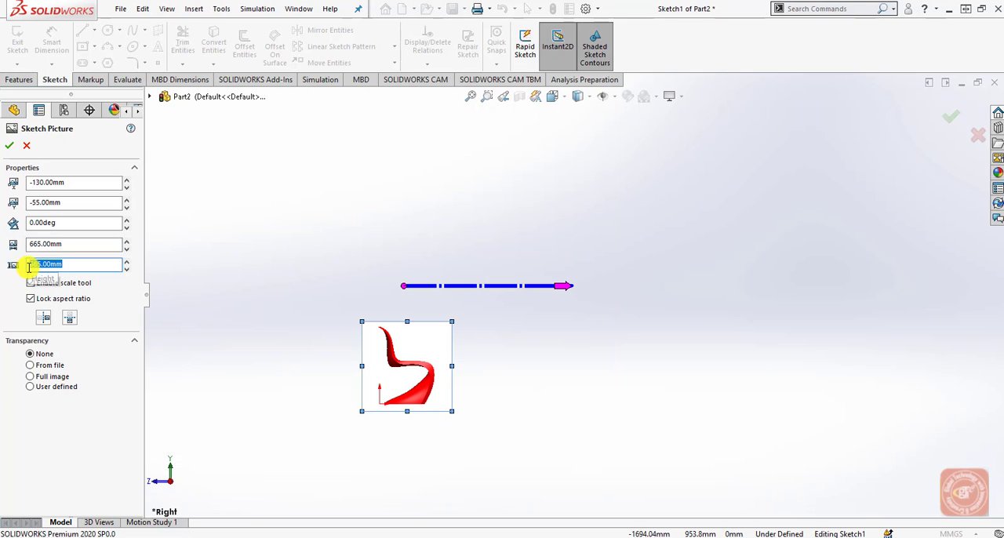
scroll(330, 421, down, 4)
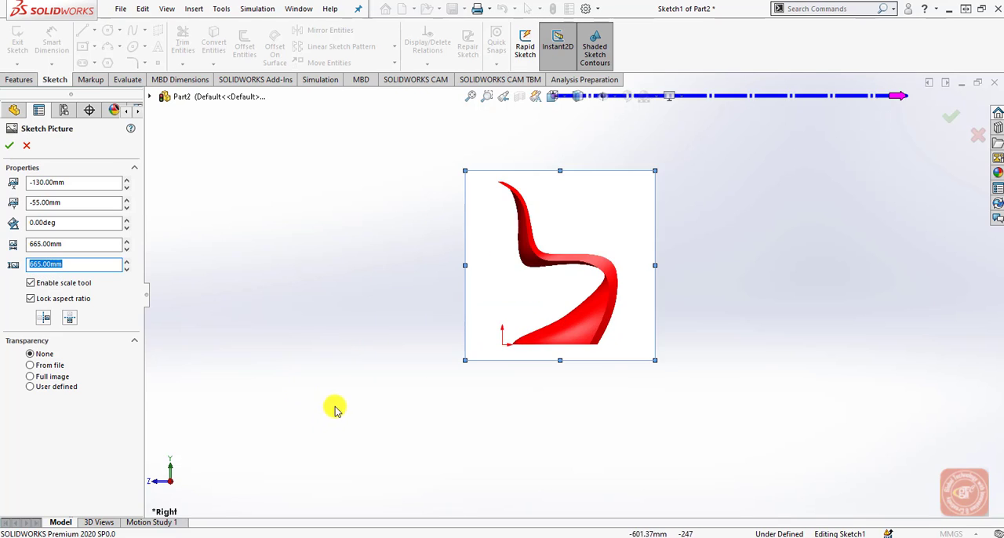
scroll(338, 406, down, 2)
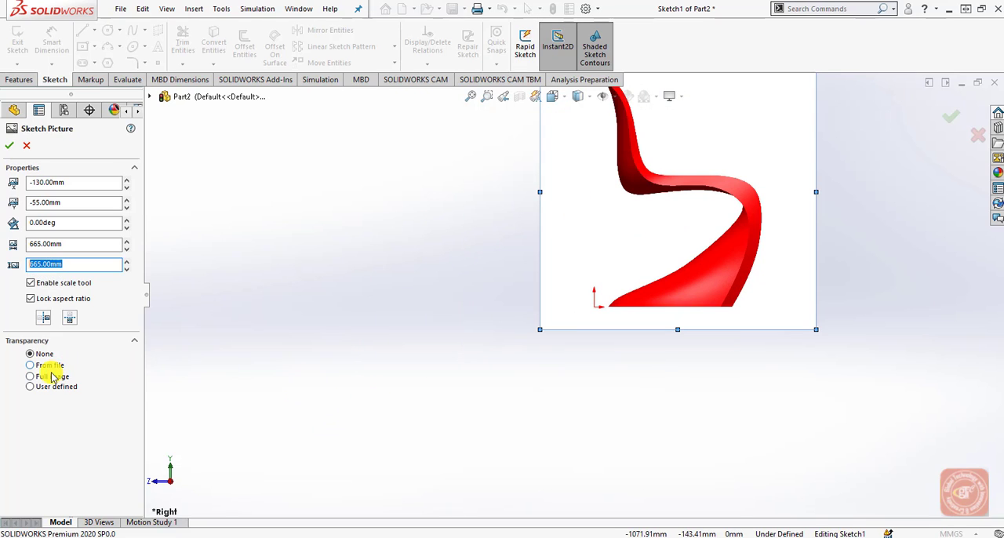
Apply full-image transparency of 0.60 to the chair picture and accept the picture settings.
click(50, 377)
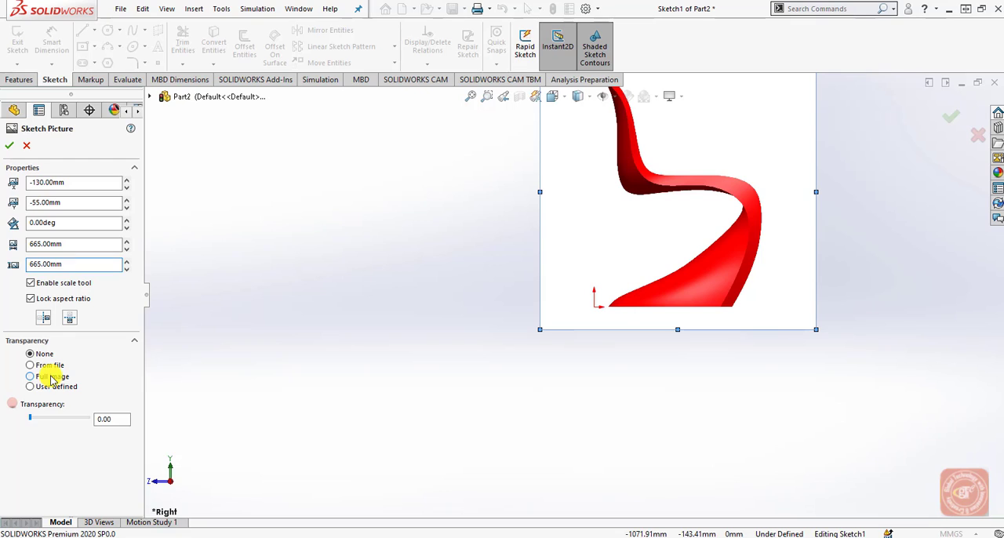
drag(117, 418, 85, 422)
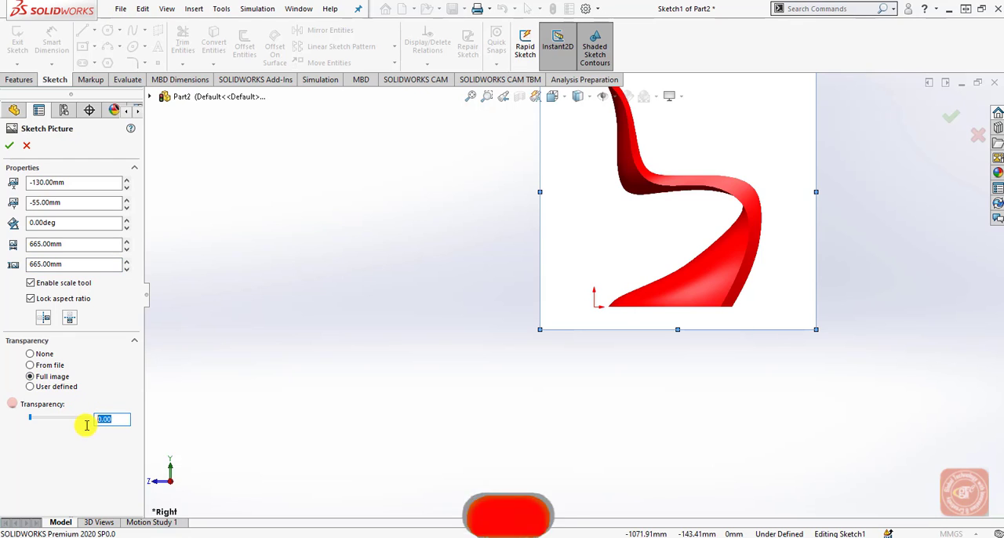
text(.60)
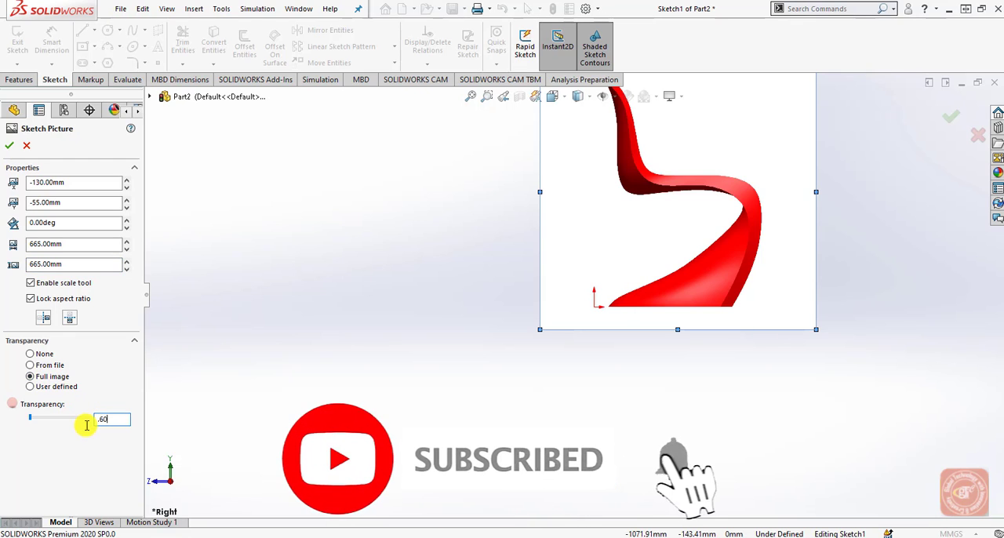
key(Return)
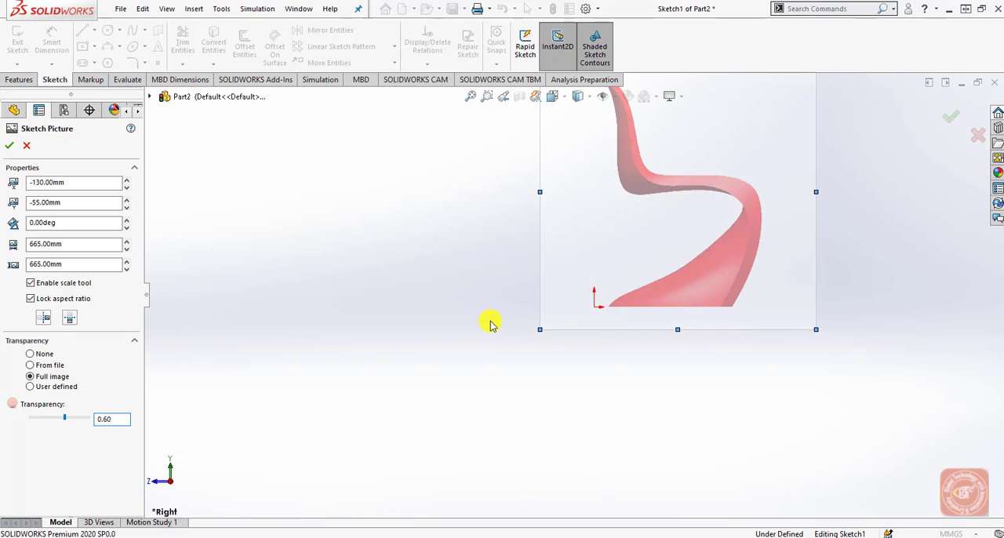
scroll(701, 217, down, 5)
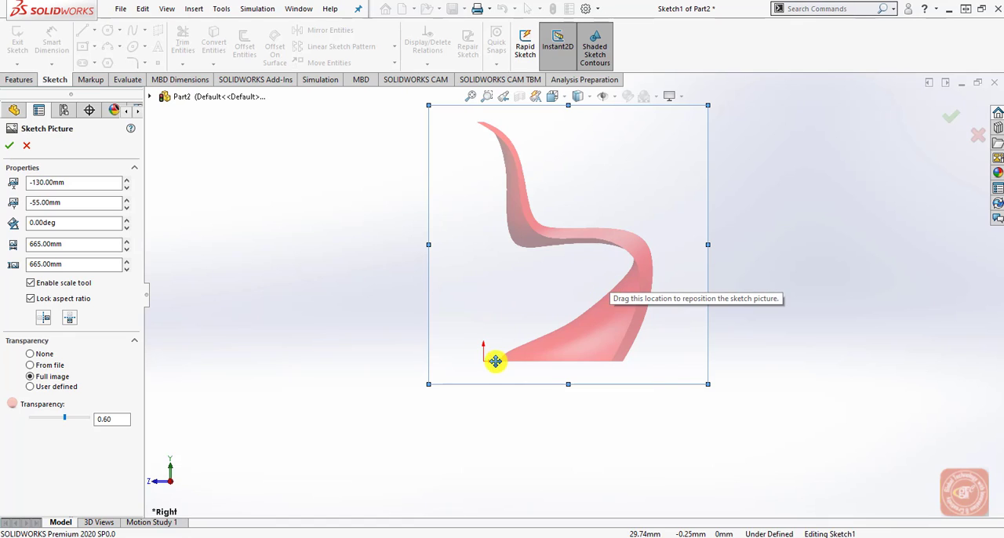
click(12, 145)
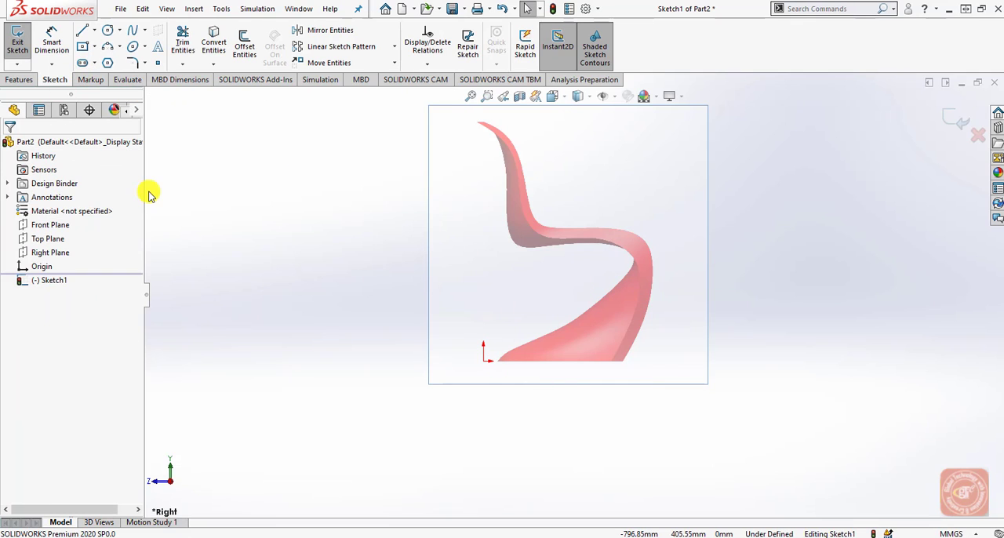
Draw a vertical centerline 570 mm long upward from the origin as a height reference, and exit the sketch.
click(91, 31)
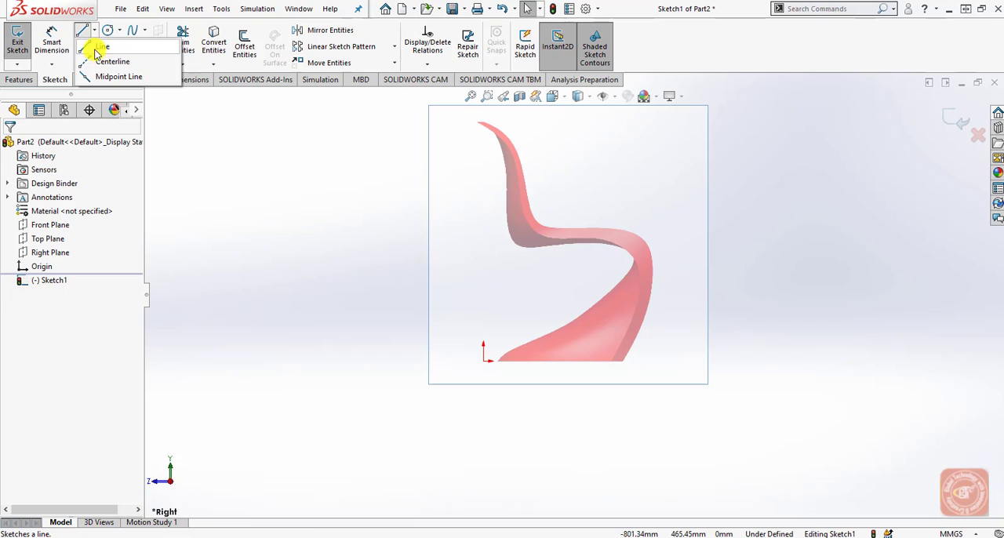
click(113, 61)
click(485, 362)
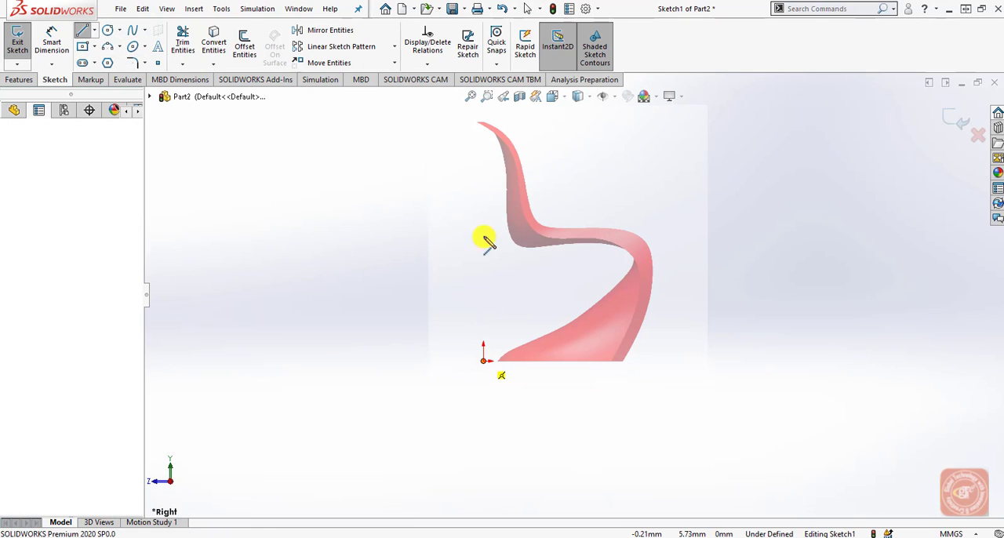
click(484, 126)
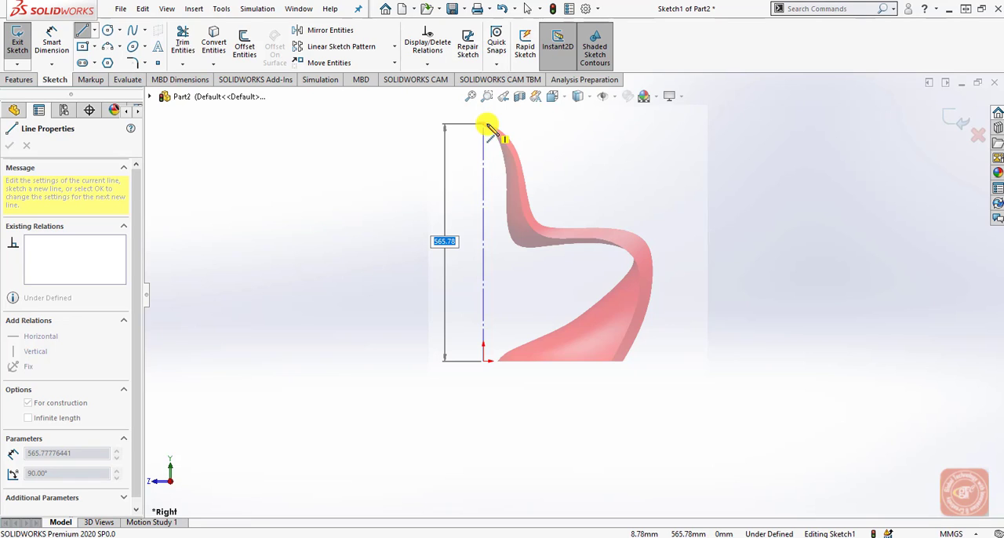
text(570)
key(Return)
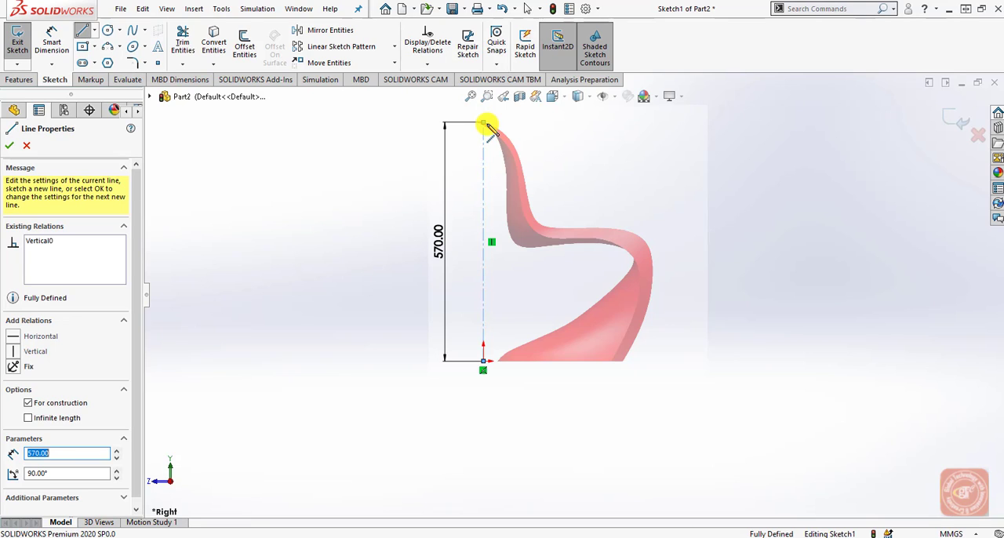
right_click(521, 132)
click(527, 138)
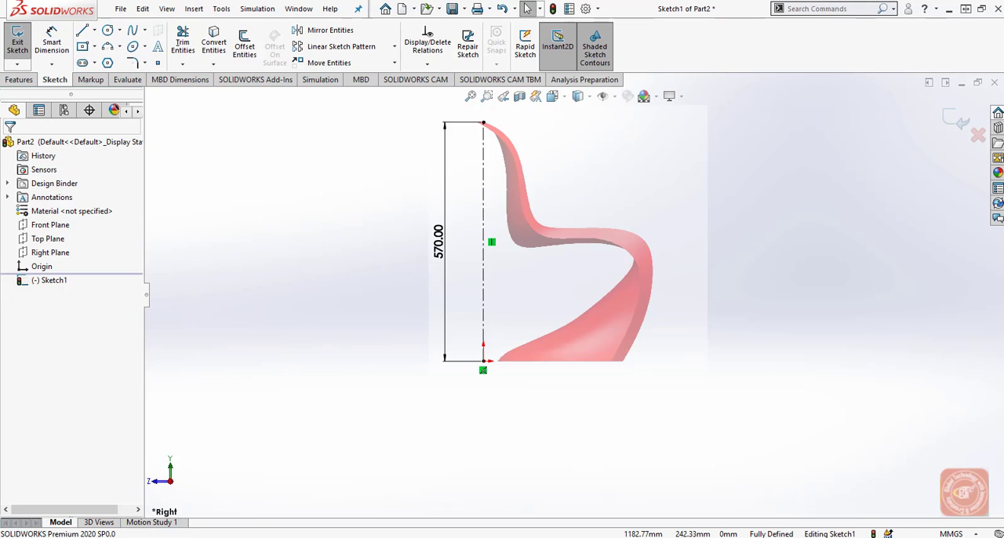
click(960, 122)
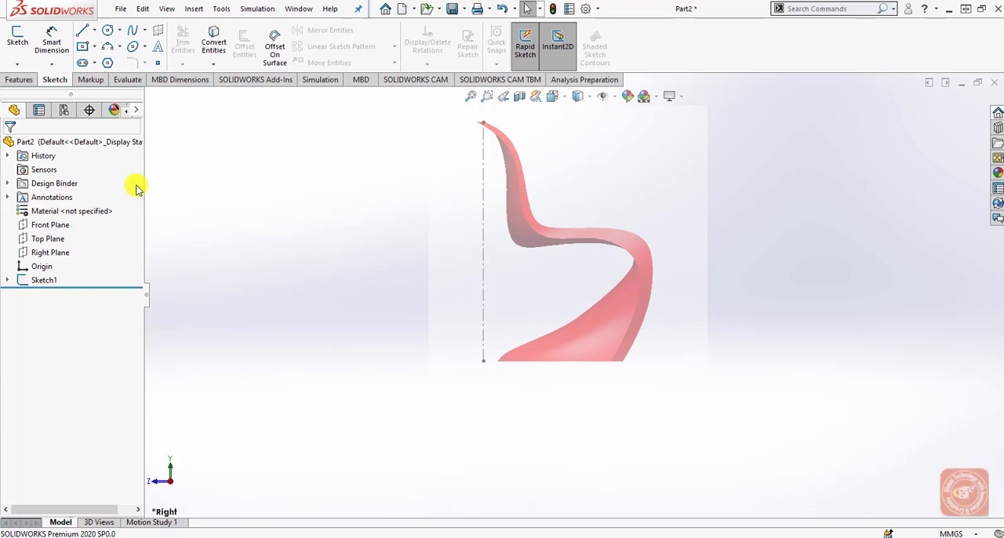
Start a sketch on the Right Plane and begin a spline at the centerline's upper endpoint, adding a second point on the chair's upper back edge.
click(63, 253)
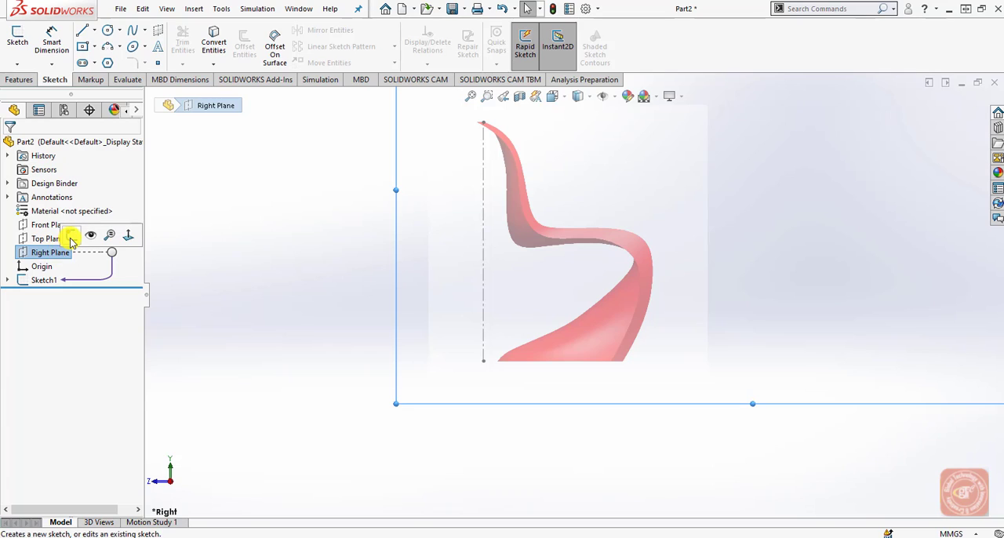
click(71, 239)
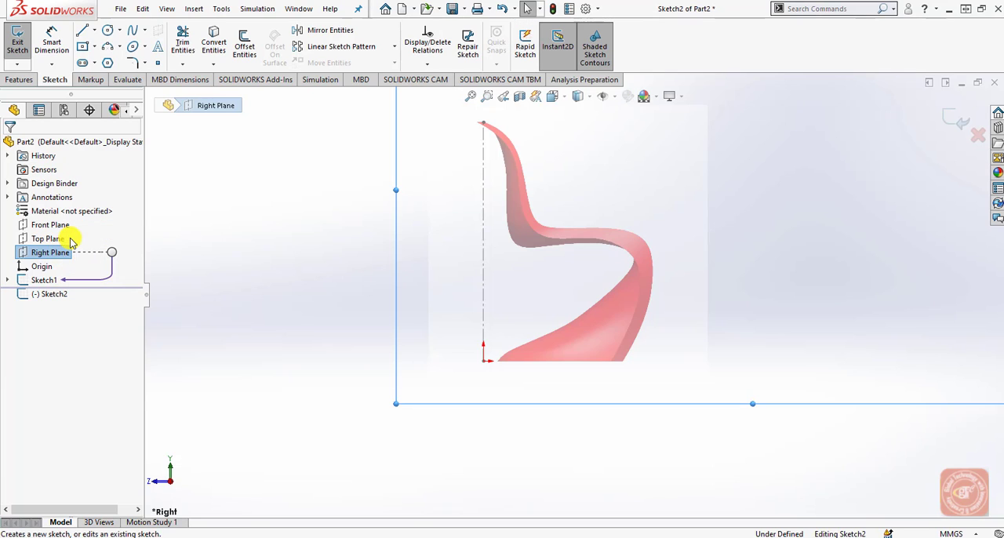
click(134, 30)
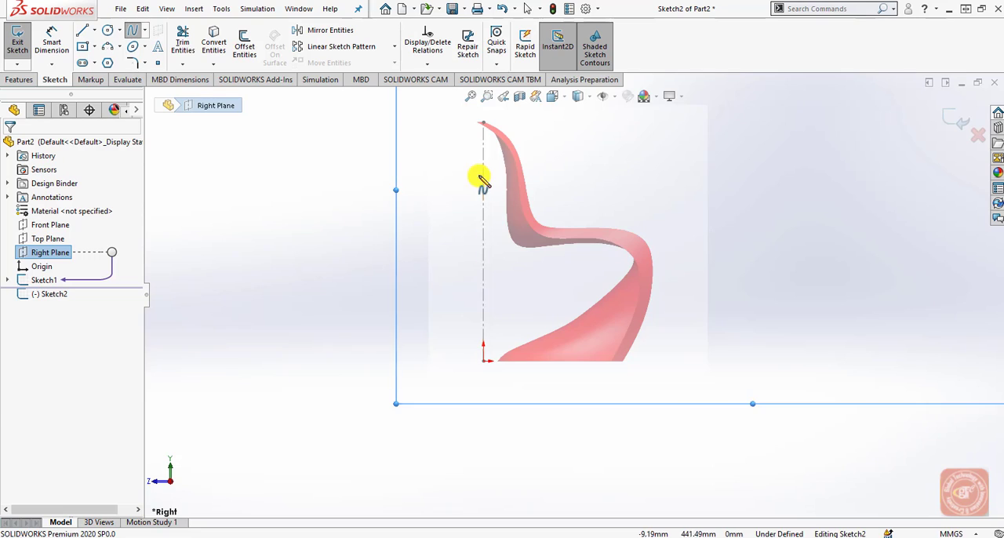
scroll(500, 176, up, 2)
scroll(557, 202, down, 1)
scroll(557, 221, down, 3)
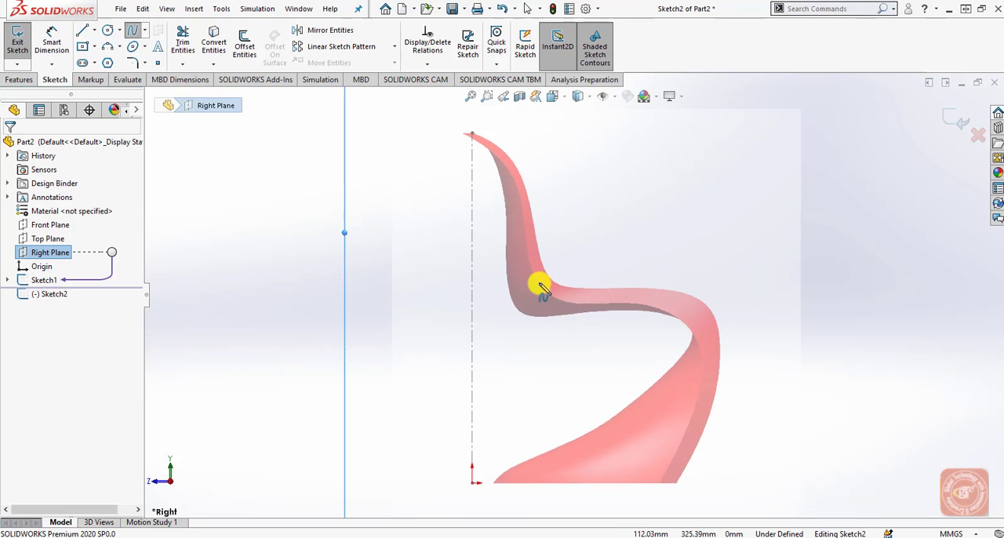
scroll(472, 140, down, 3)
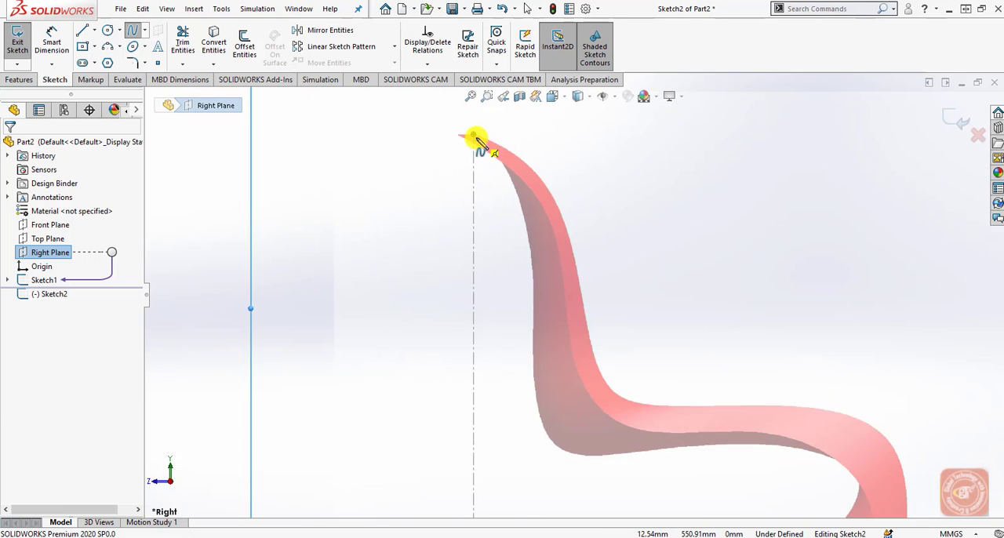
click(478, 142)
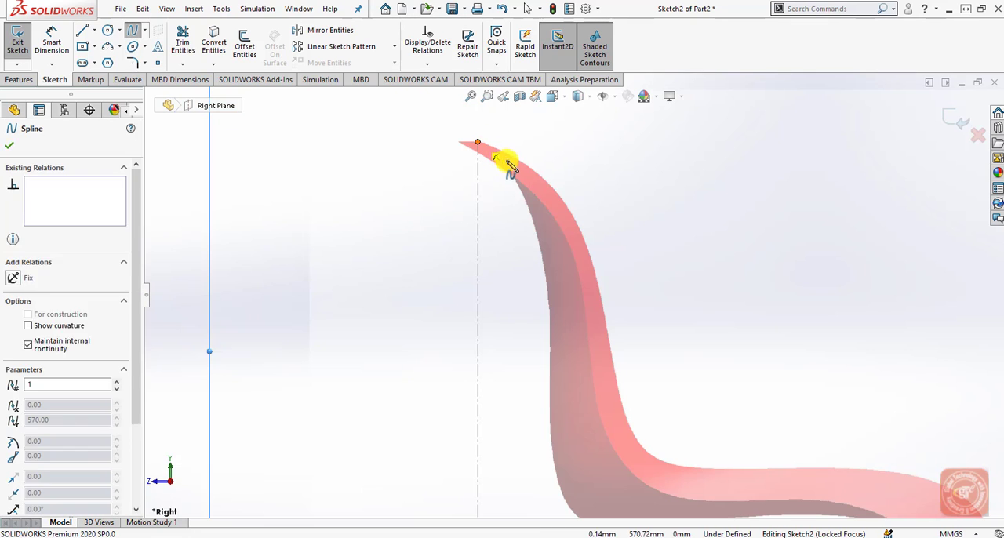
click(517, 180)
Continue the spline down the rear edge of the backrest, around the lower back corner and onto the seat's underside.
scroll(531, 275, up, 4)
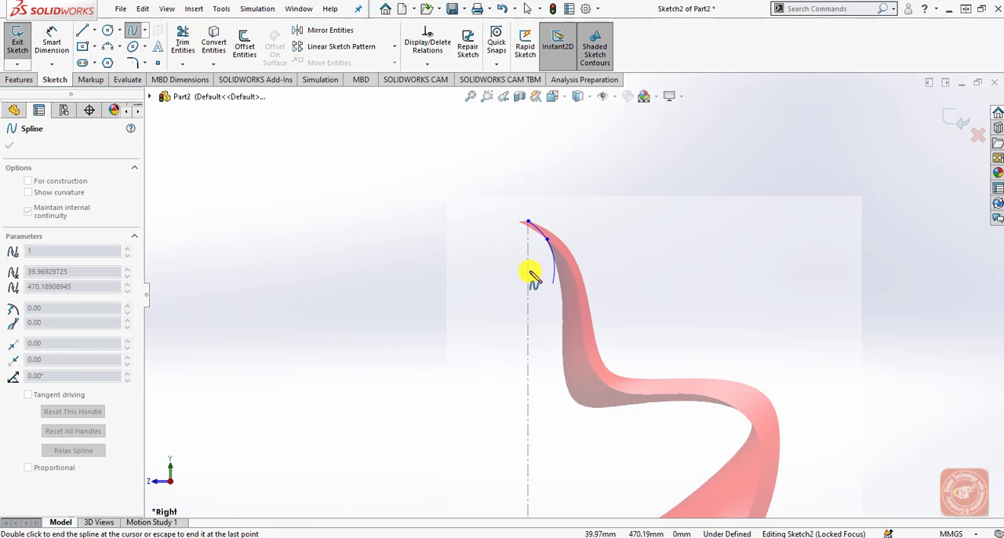
scroll(580, 345, down, 3)
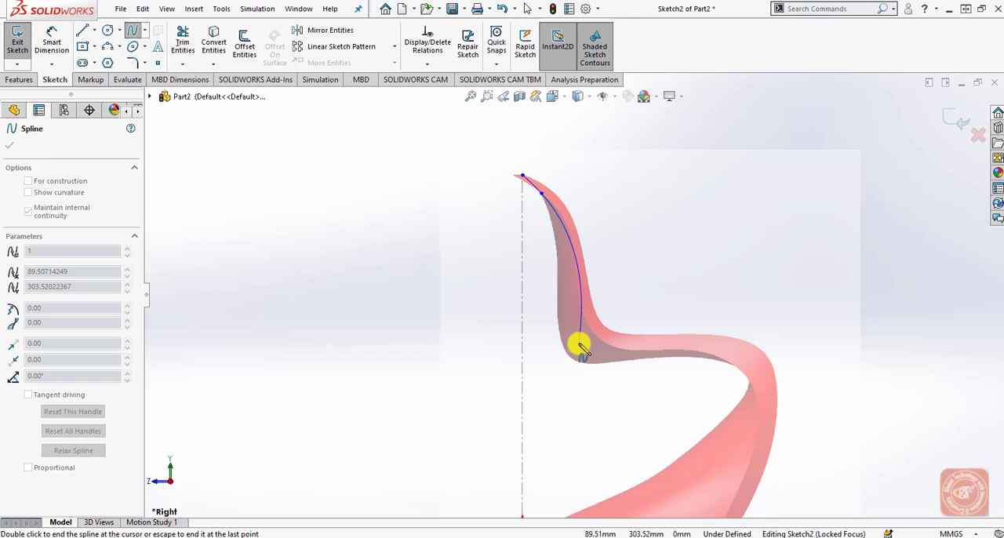
click(558, 280)
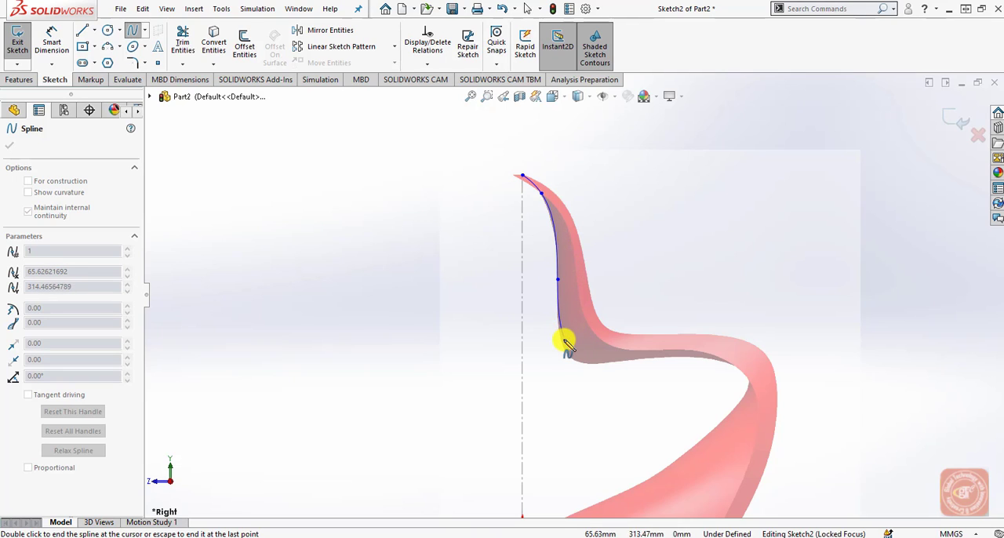
click(564, 342)
click(591, 365)
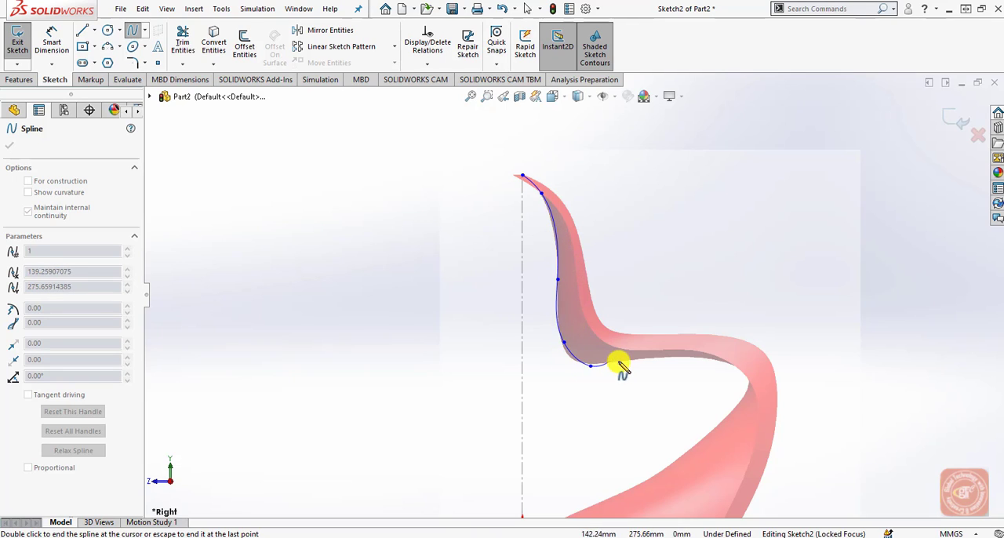
click(663, 357)
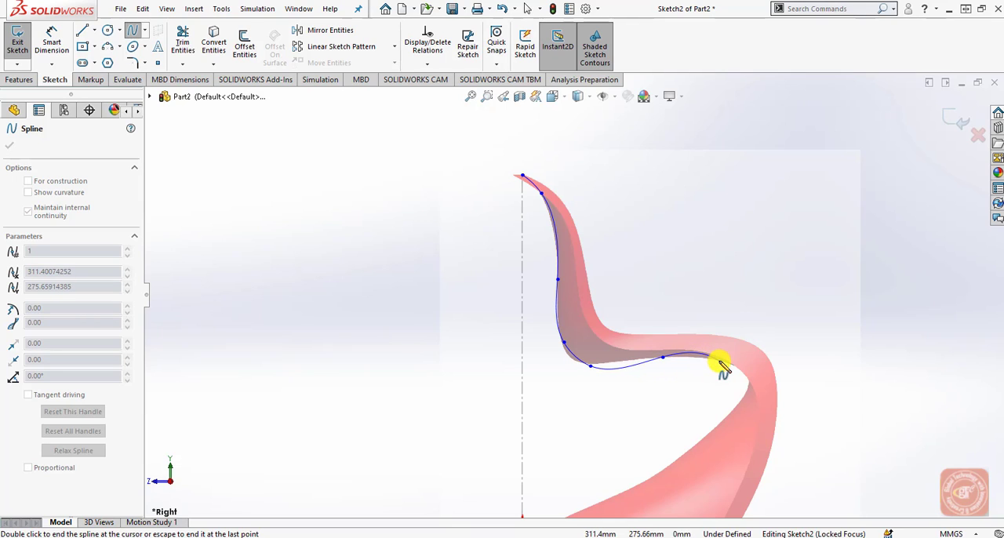
Carry the spline along the underside of the seat, around the inner front bend and partway down the base.
click(720, 361)
click(747, 379)
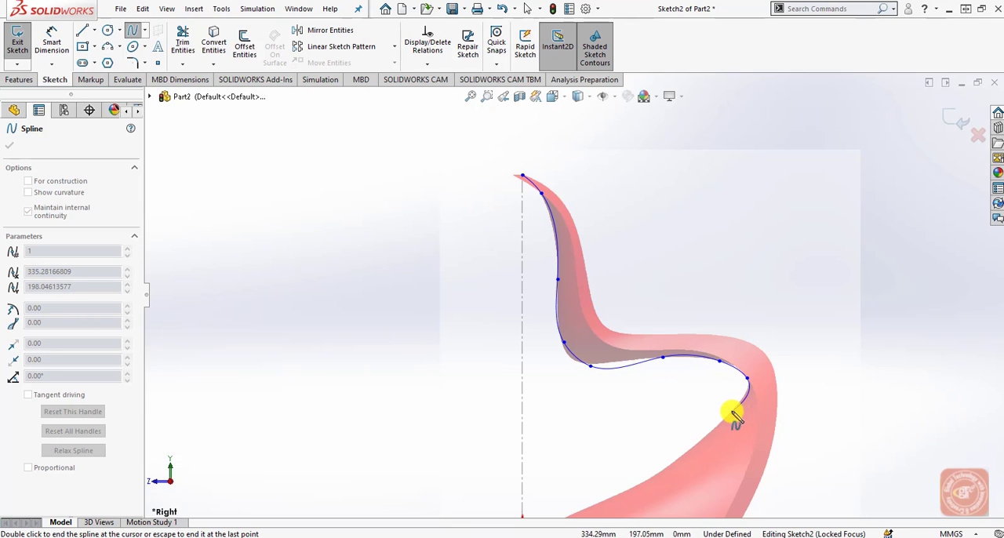
click(730, 412)
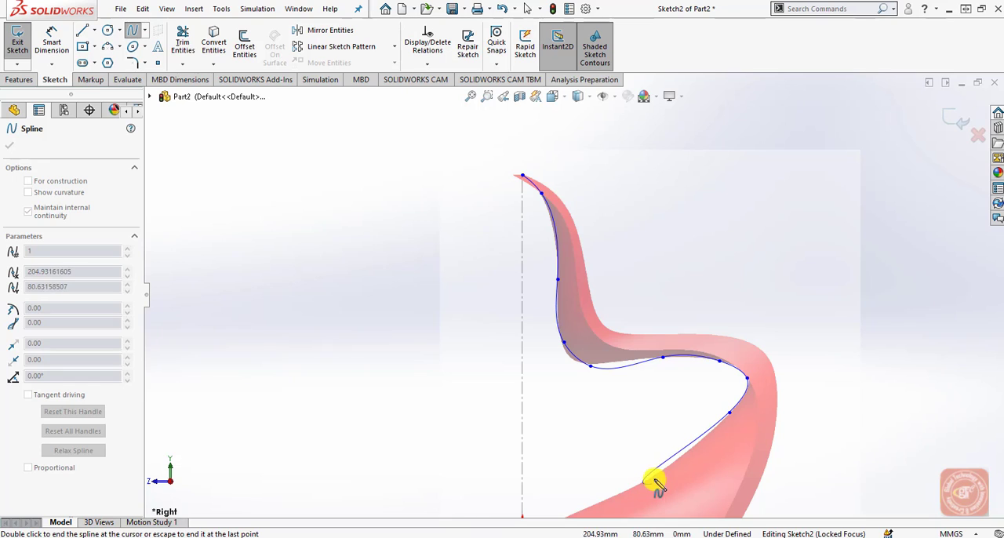
click(663, 474)
Finish the spline at the chair's foot, about 36 mm from the origin at Y 0, and exit the Spline tool.
scroll(633, 482, up, 2)
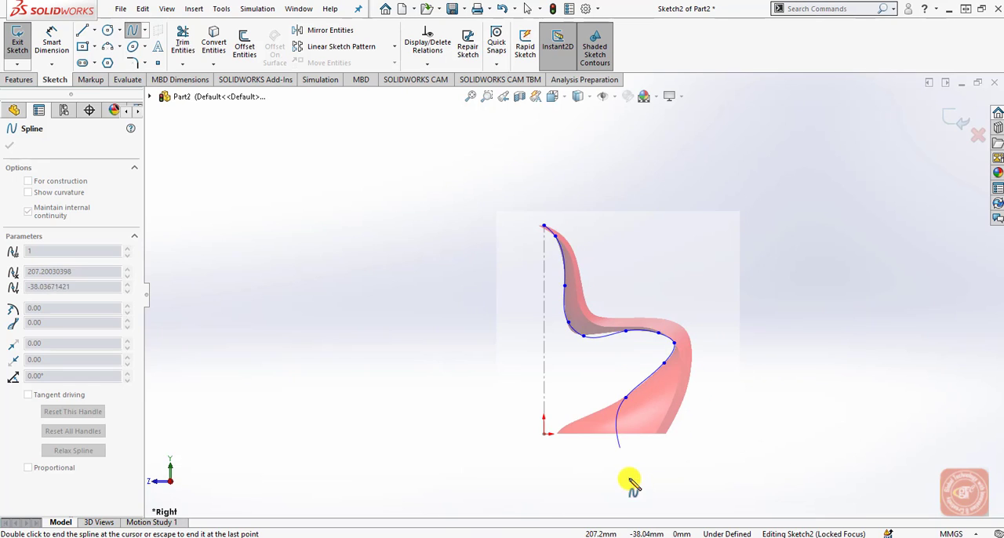
scroll(568, 443, down, 1)
scroll(566, 436, down, 1)
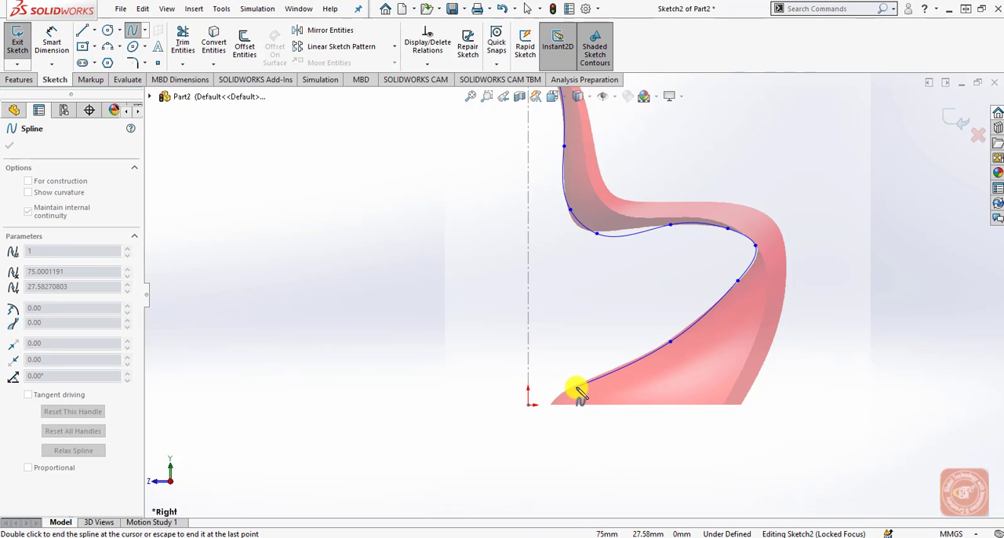
click(576, 387)
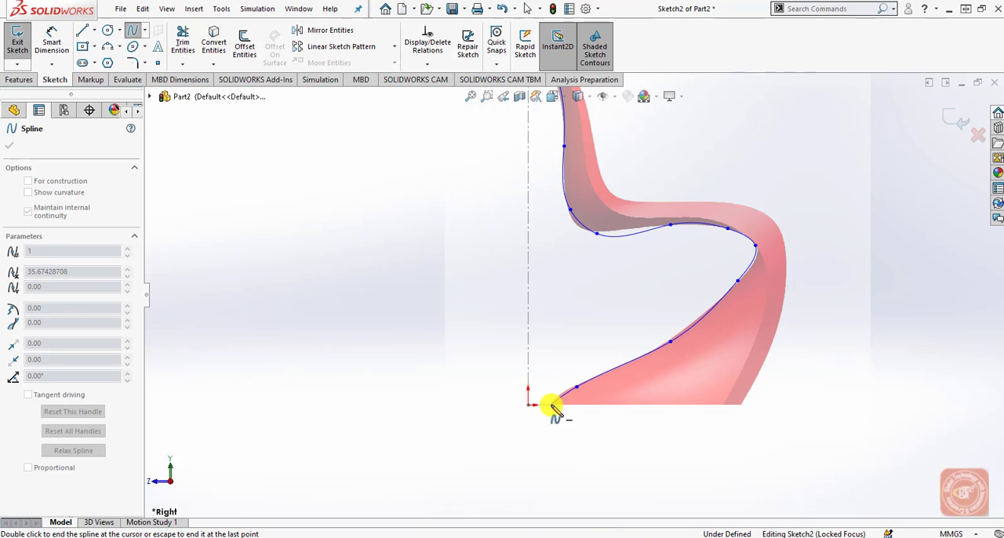
double_click(554, 407)
right_click(556, 407)
click(585, 413)
scroll(630, 396, up, 2)
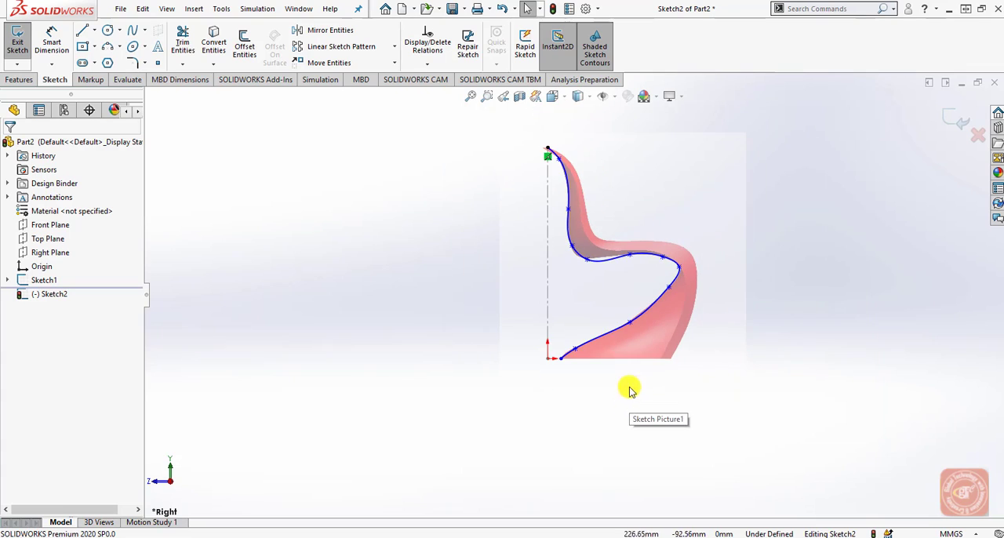
Adjust the tangent handle of the spline's second point so the curve follows the upper backrest edge in the picture.
scroll(590, 216, down, 1)
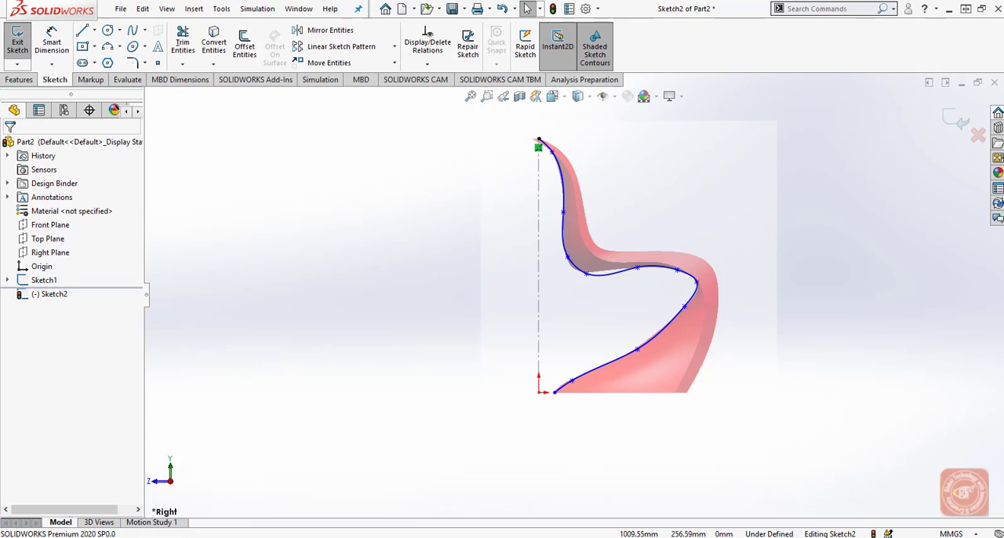
scroll(564, 236, down, 2)
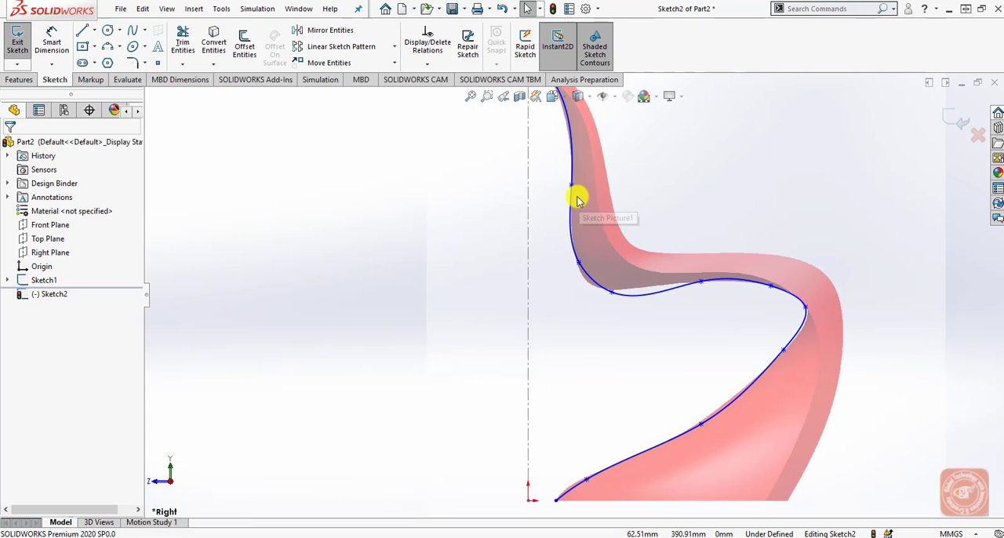
scroll(578, 196, up, 3)
scroll(577, 200, down, 3)
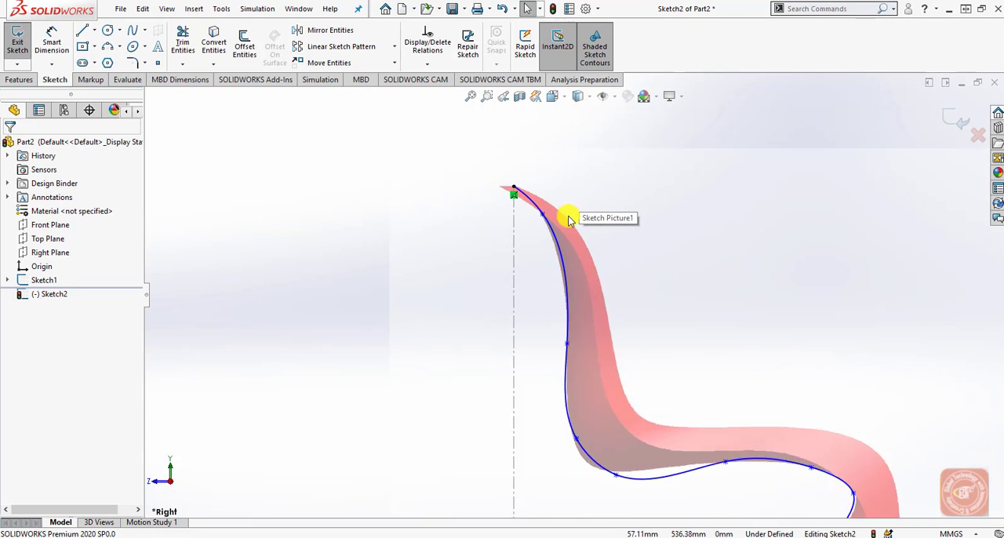
click(550, 255)
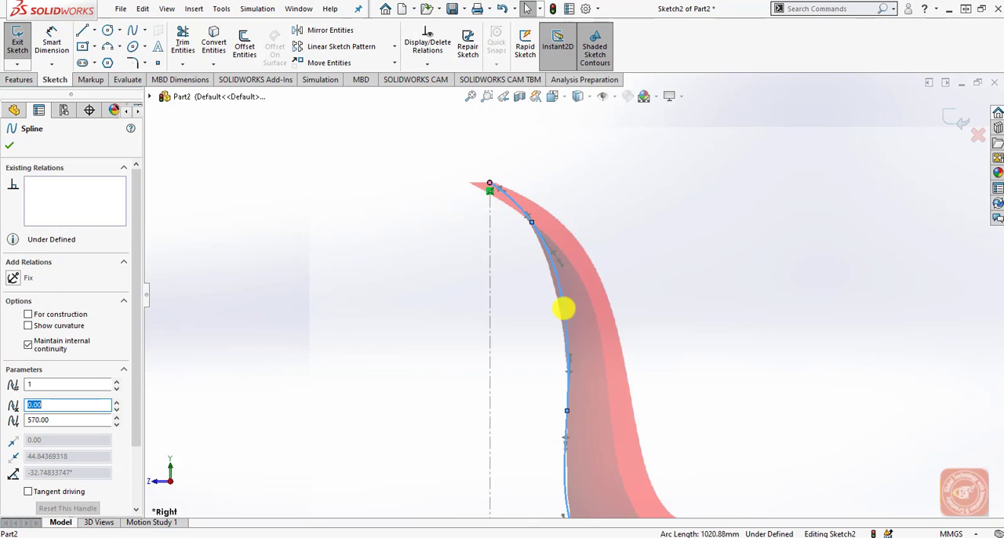
click(561, 267)
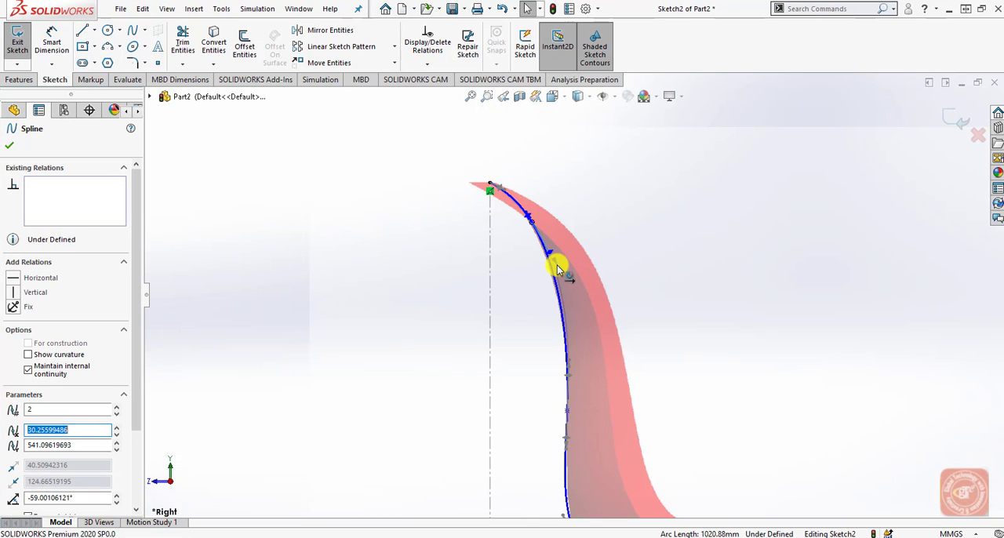
click(535, 227)
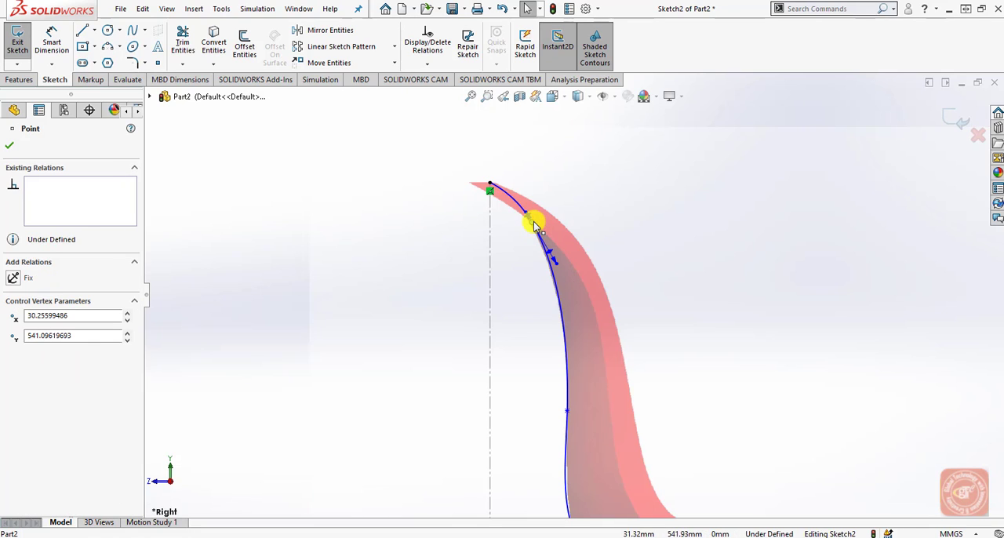
Reshape the spline's lower back corner, moving its bottom point to about X 86, Y 277 mm and fitting the point above to the picture.
scroll(583, 448, up, 2)
scroll(592, 444, down, 5)
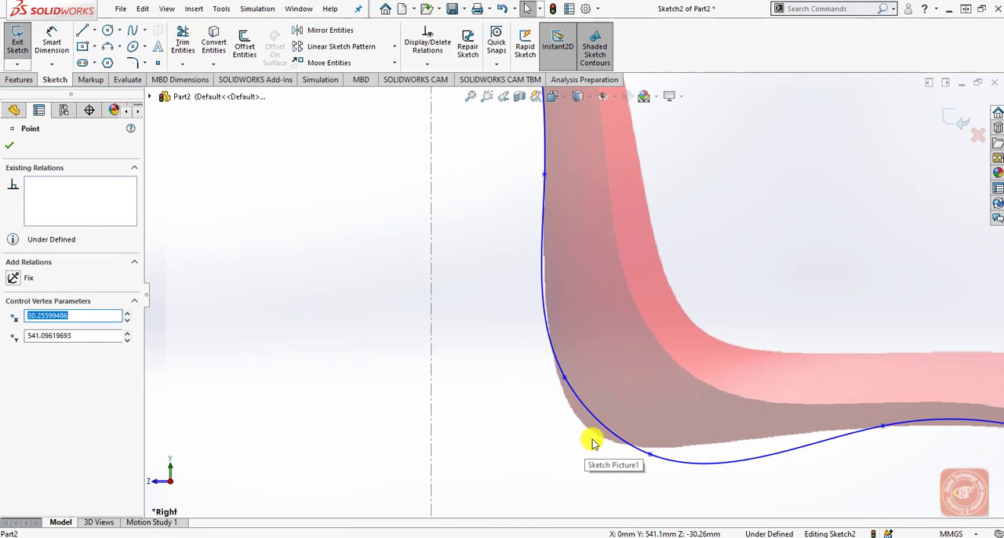
drag(646, 450, 606, 437)
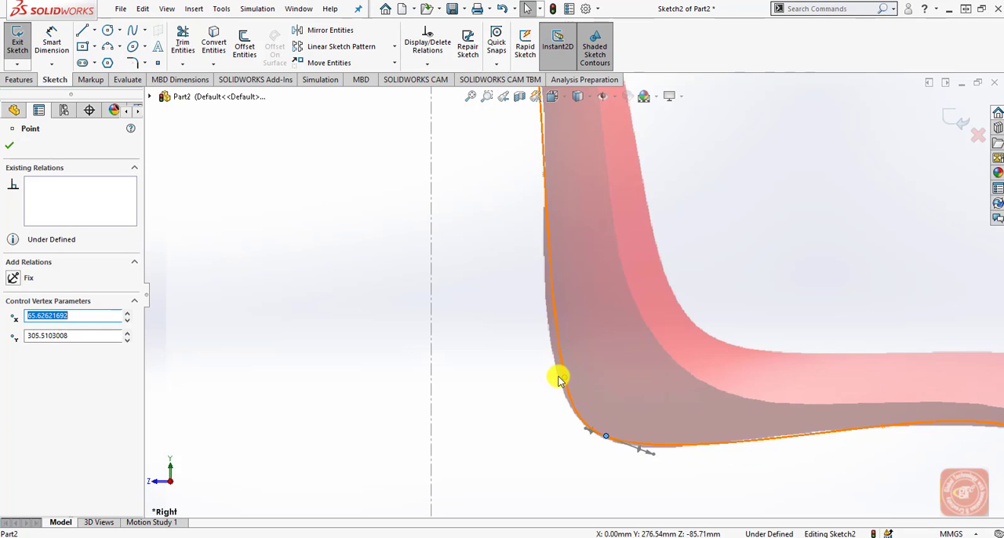
drag(552, 375, 558, 376)
click(516, 428)
scroll(576, 426, up, 6)
scroll(634, 382, down, 2)
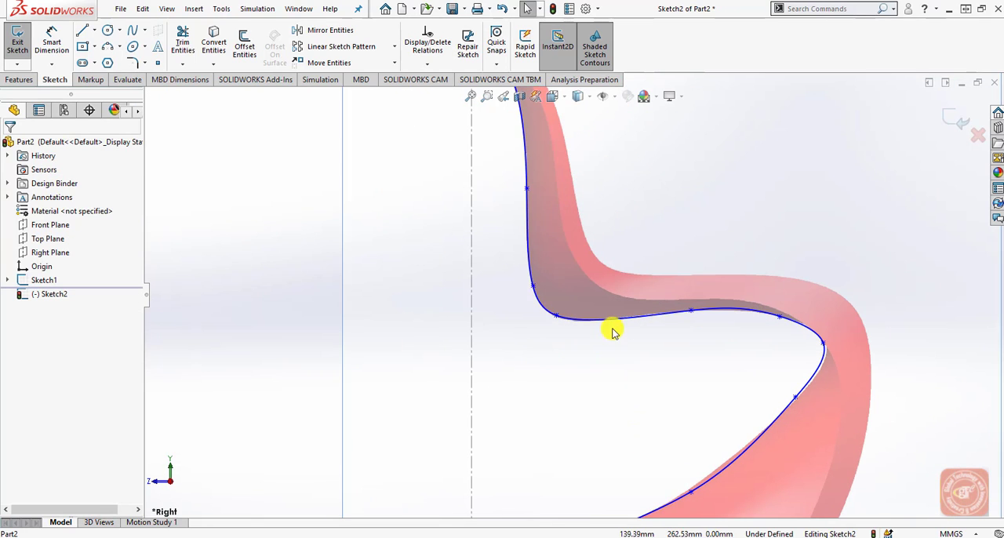
Display the control polygon of the chair profile spline and deselect the spline.
click(619, 323)
right_click(619, 323)
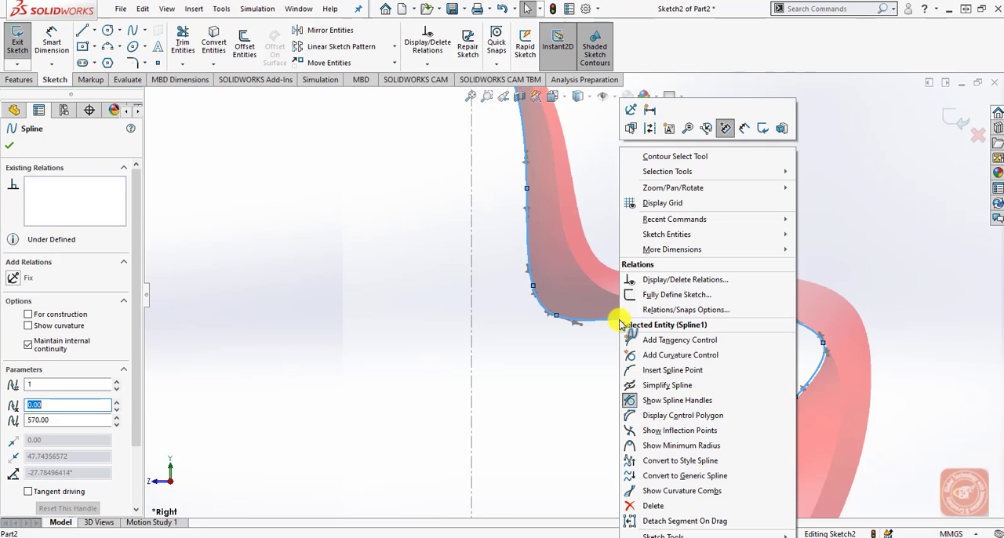
click(685, 416)
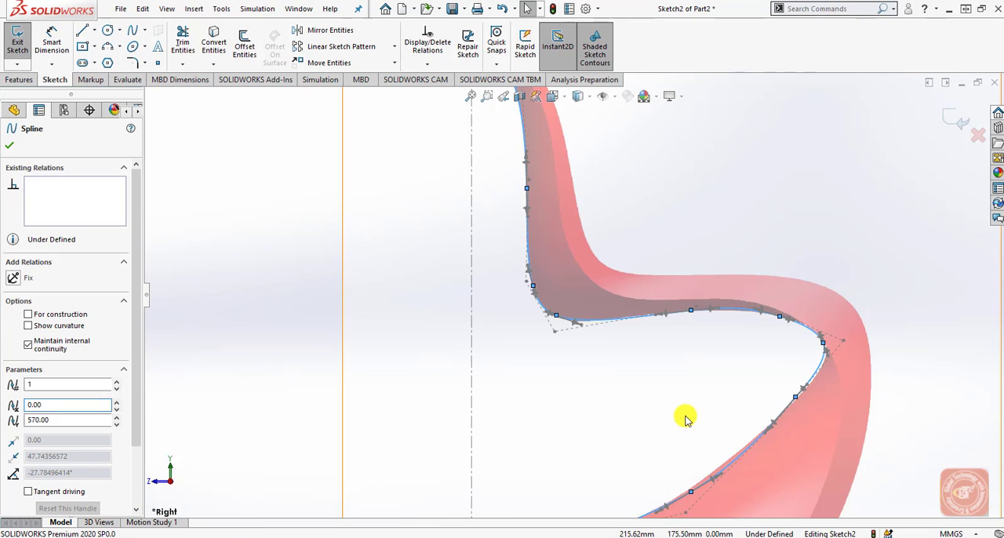
click(623, 398)
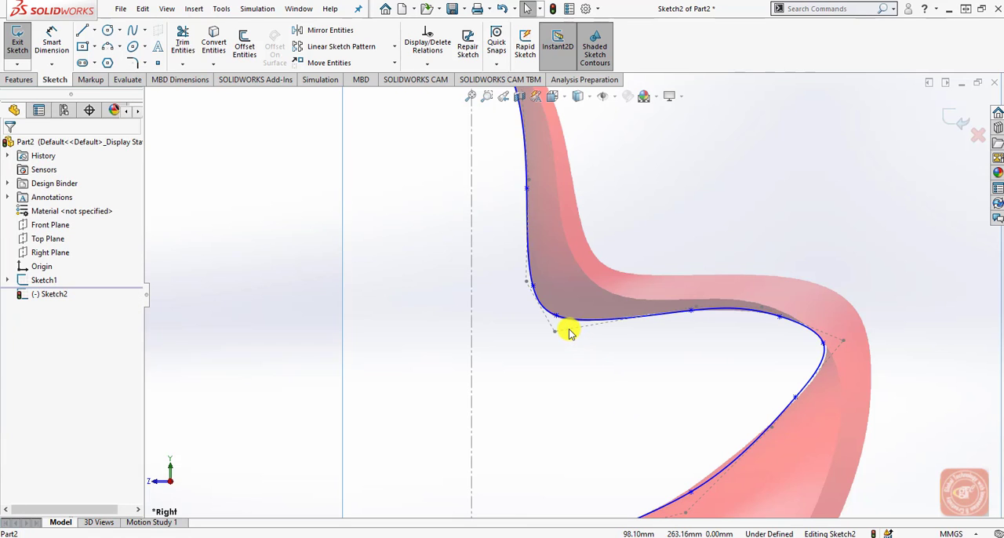
Adjust the control polygon around the seat front, placing the outermost vertex at about X 377, Y 248 mm and the one above at about X 299, Y 286 mm.
click(554, 329)
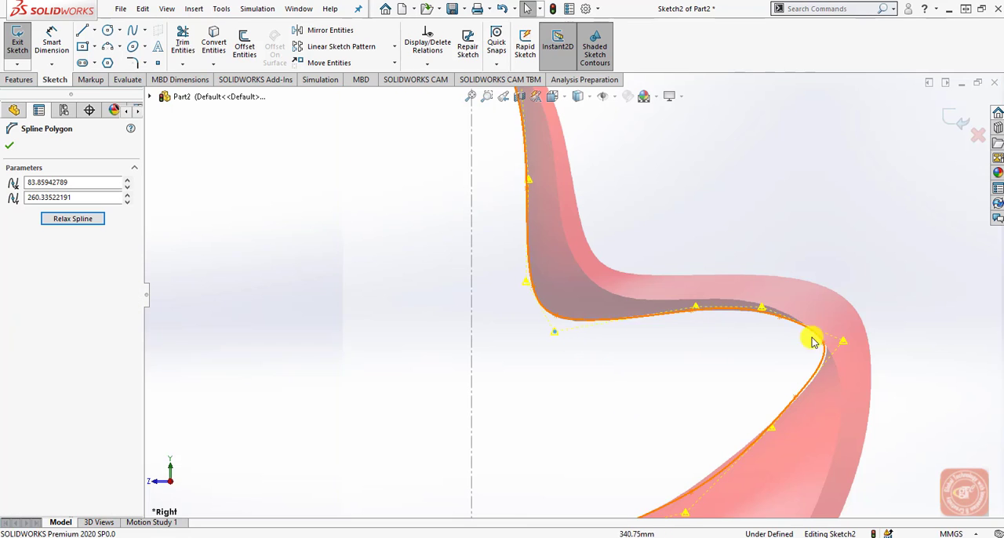
scroll(811, 341, up, 3)
scroll(606, 443, down, 3)
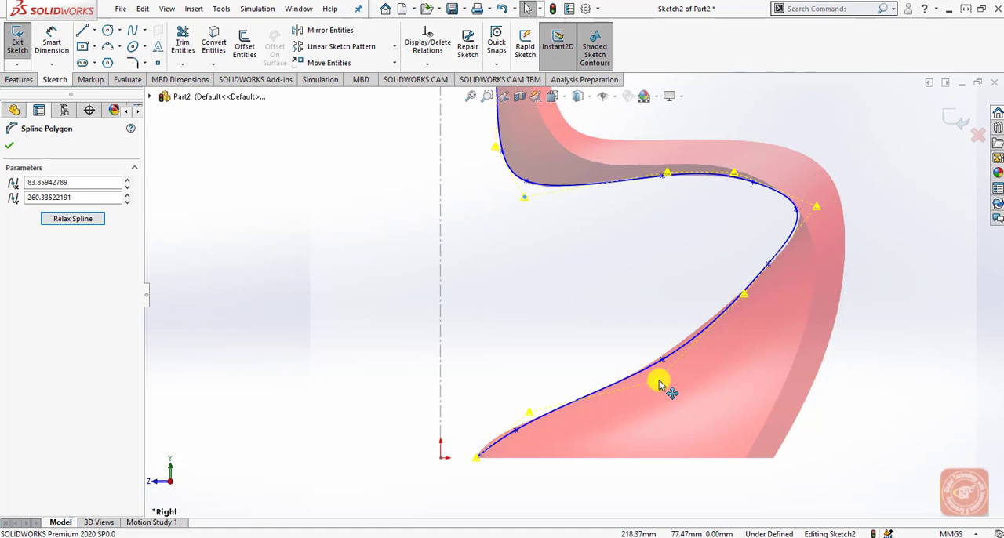
click(745, 298)
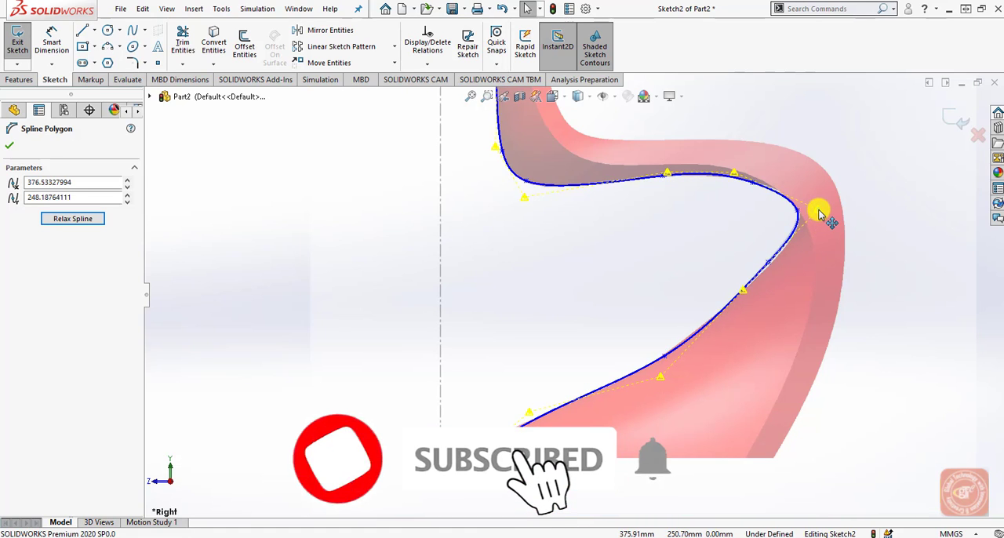
click(741, 174)
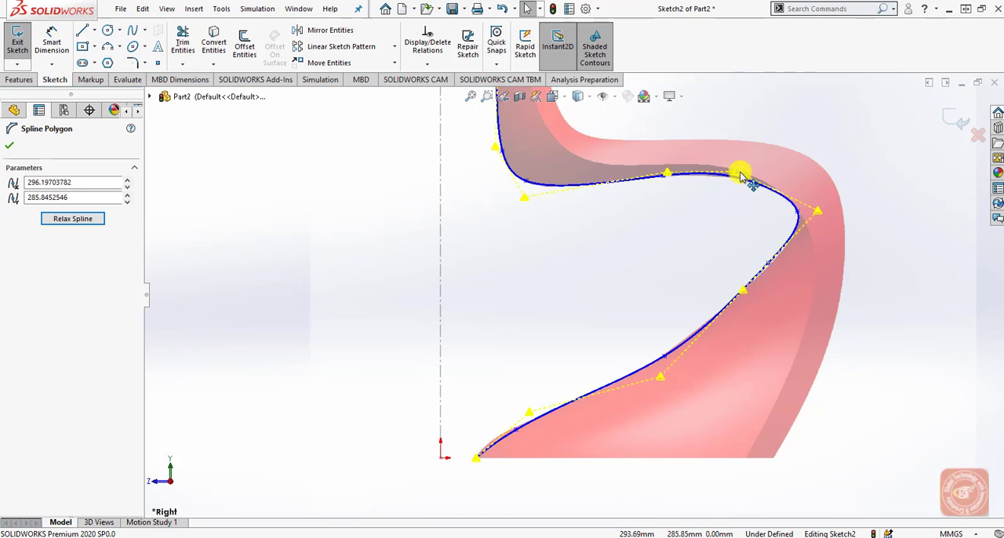
click(669, 175)
click(644, 264)
Adjust the spline's lower control polygon, placing vertices at about X 87, Y 47 mm and X 220, Y 80 mm and the endpoint at about X 35, Y 1 mm.
scroll(642, 267, up, 3)
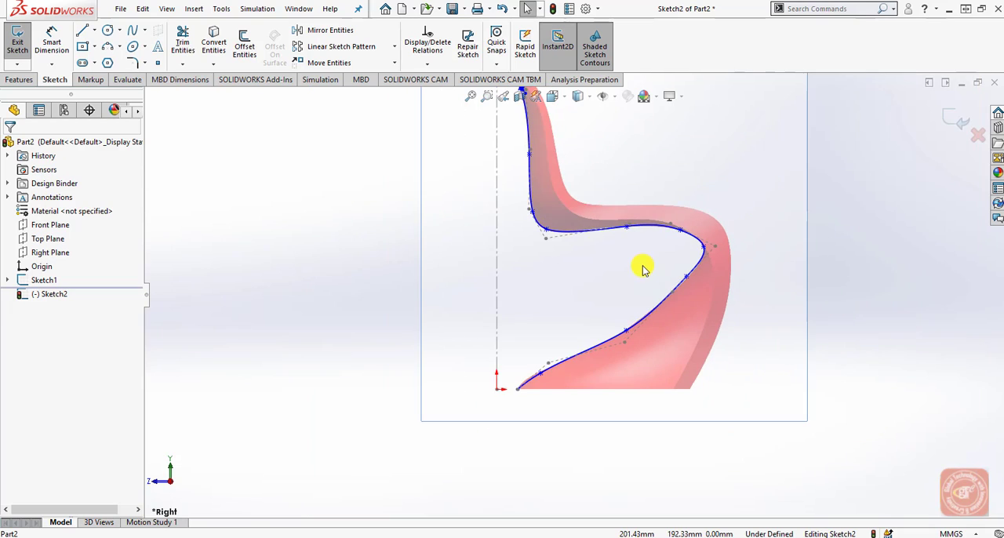
scroll(550, 402, down, 4)
click(533, 296)
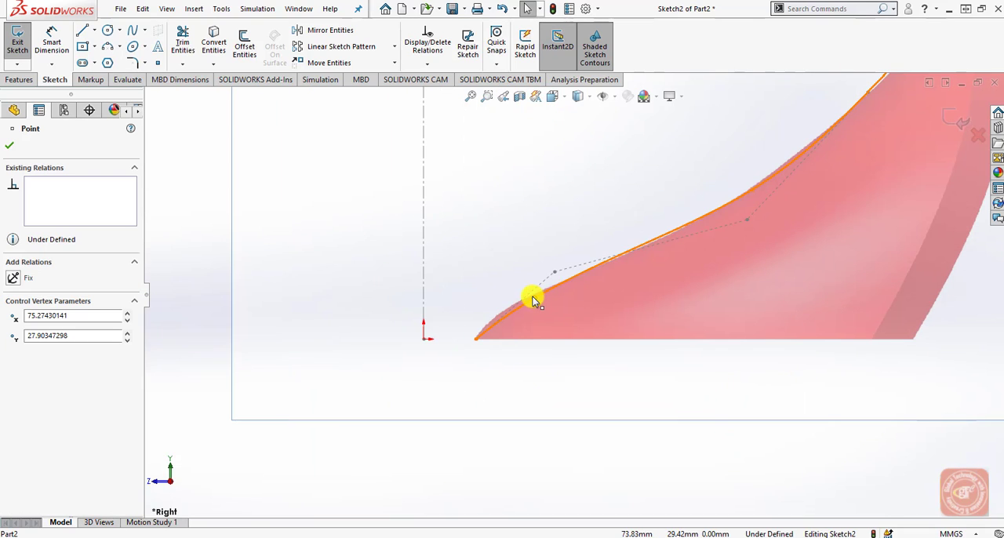
click(550, 275)
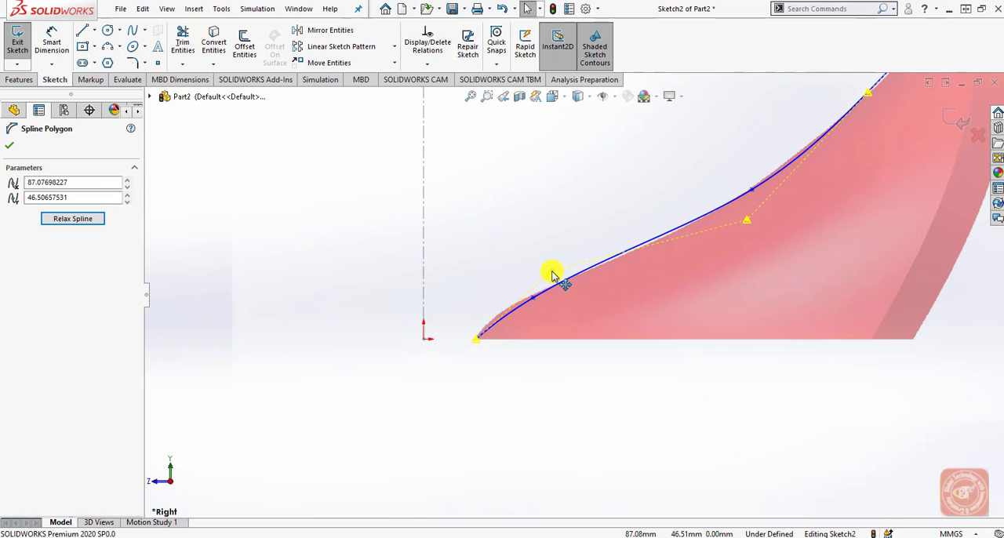
click(479, 342)
drag(480, 345, 476, 339)
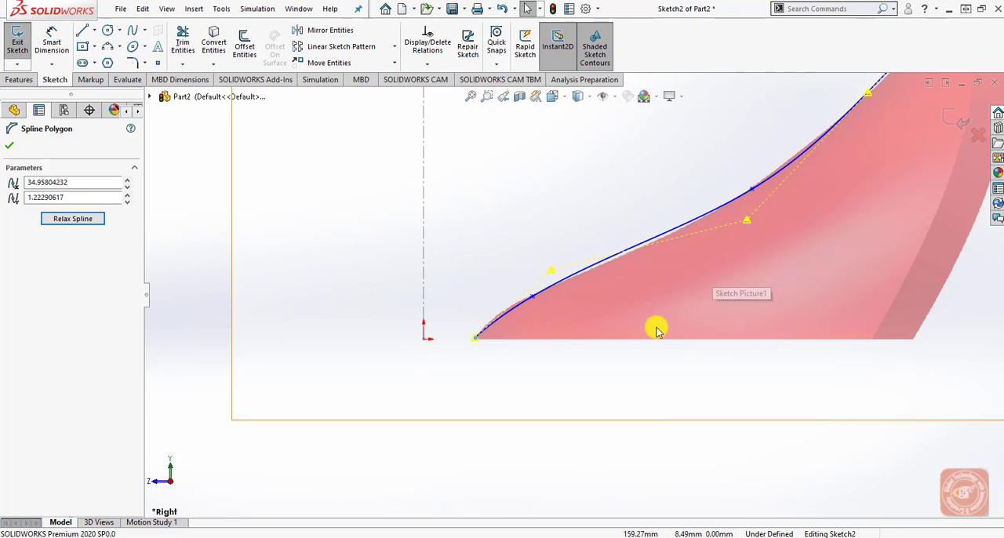
click(747, 222)
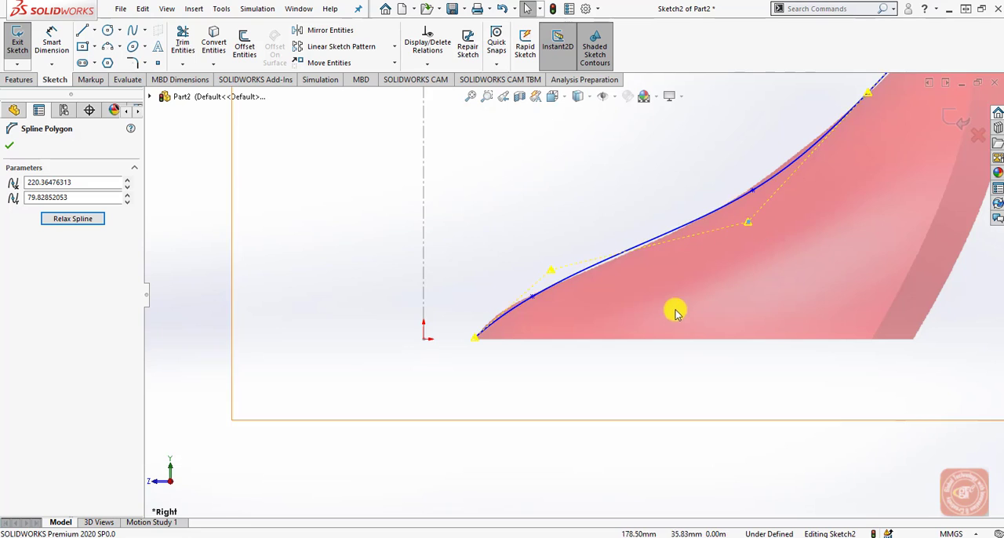
scroll(673, 312, up, 5)
scroll(579, 157, down, 5)
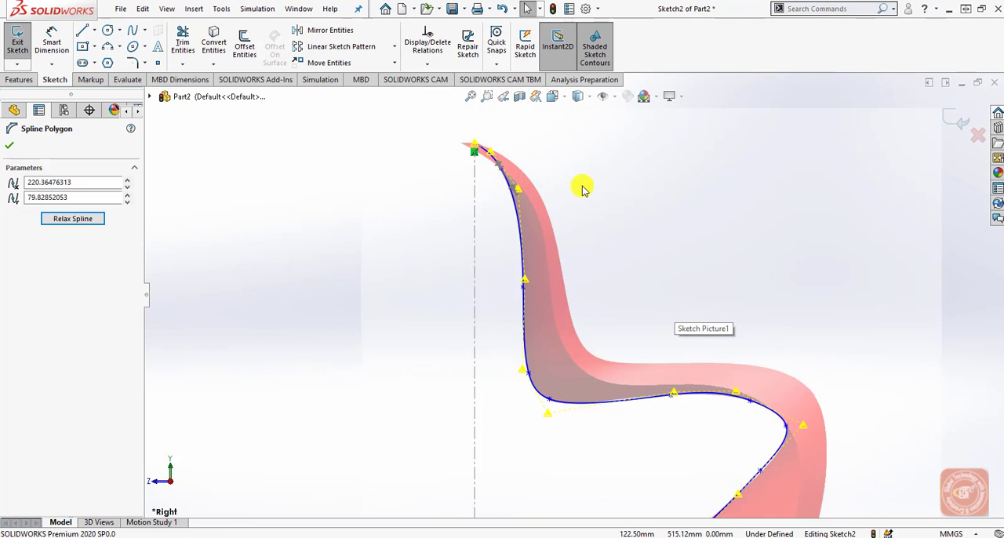
click(13, 149)
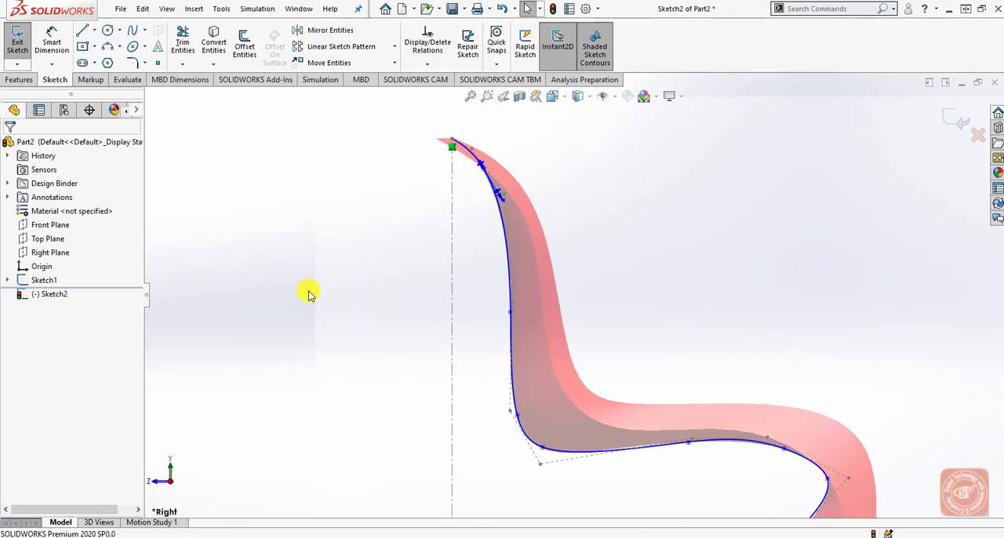
Apply a Fix relation to the chair profile spline and exit the sketch.
scroll(427, 317, up, 3)
scroll(522, 352, down, 1)
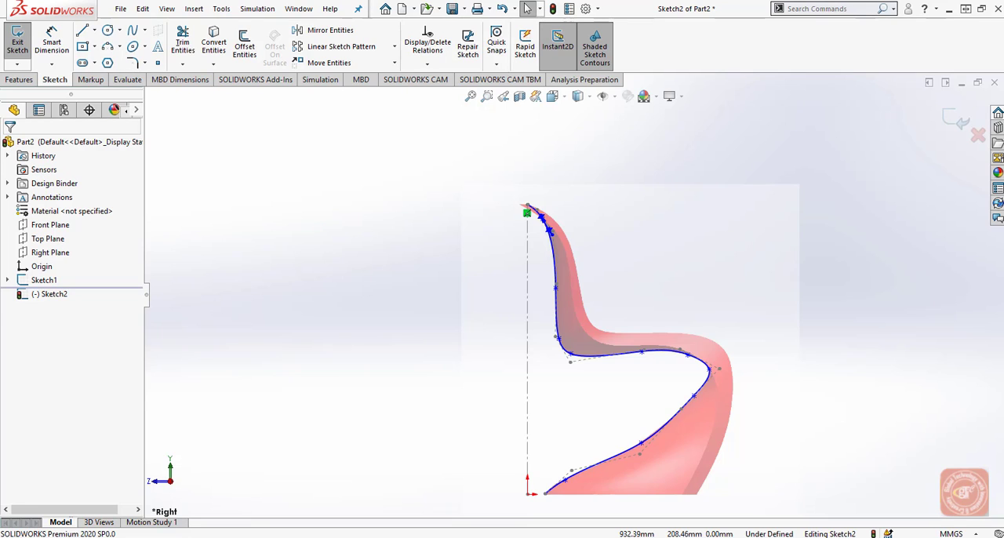
click(557, 284)
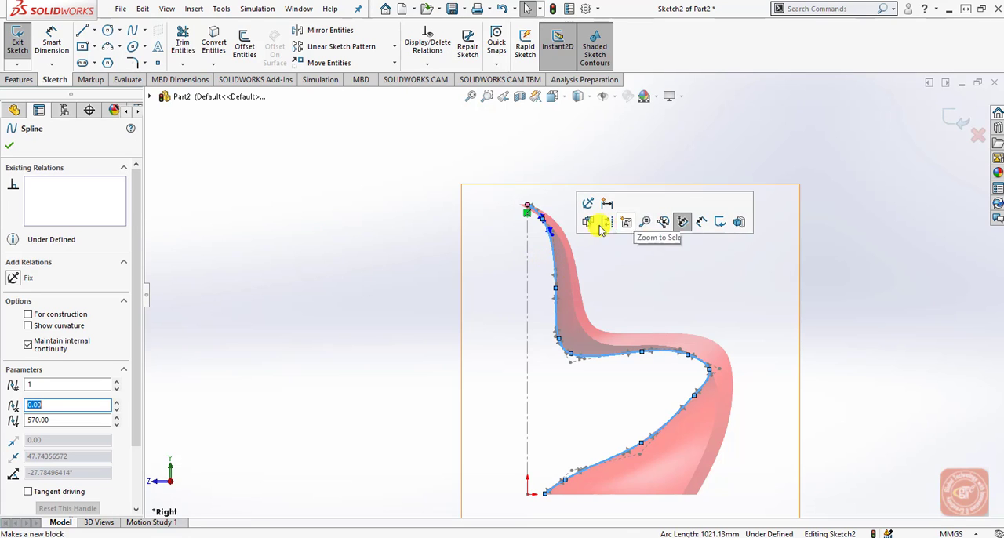
click(13, 277)
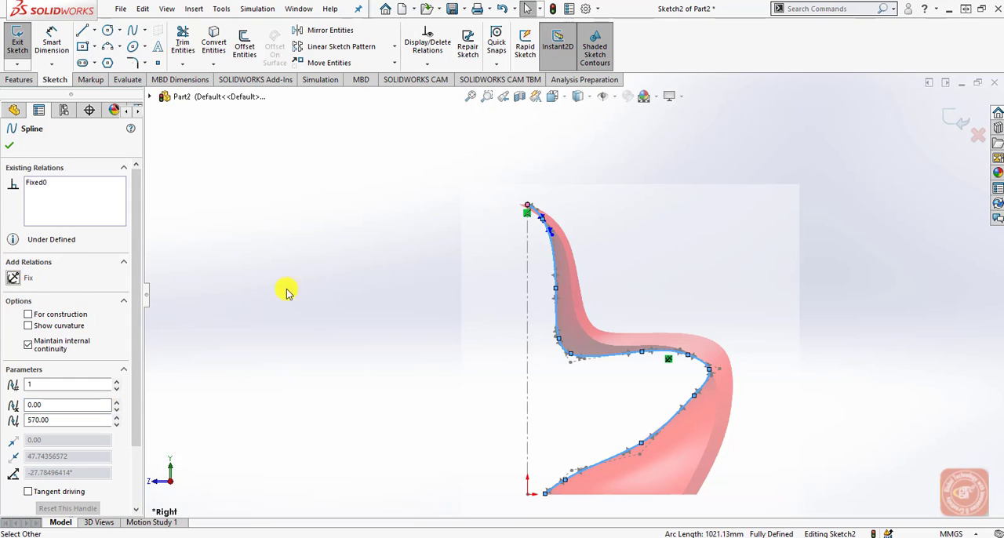
click(363, 294)
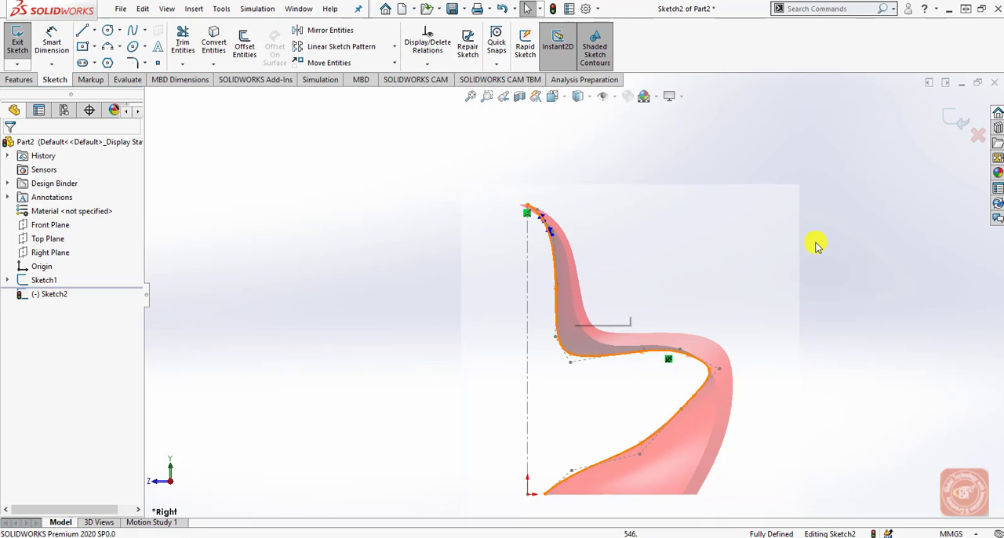
click(955, 120)
click(862, 330)
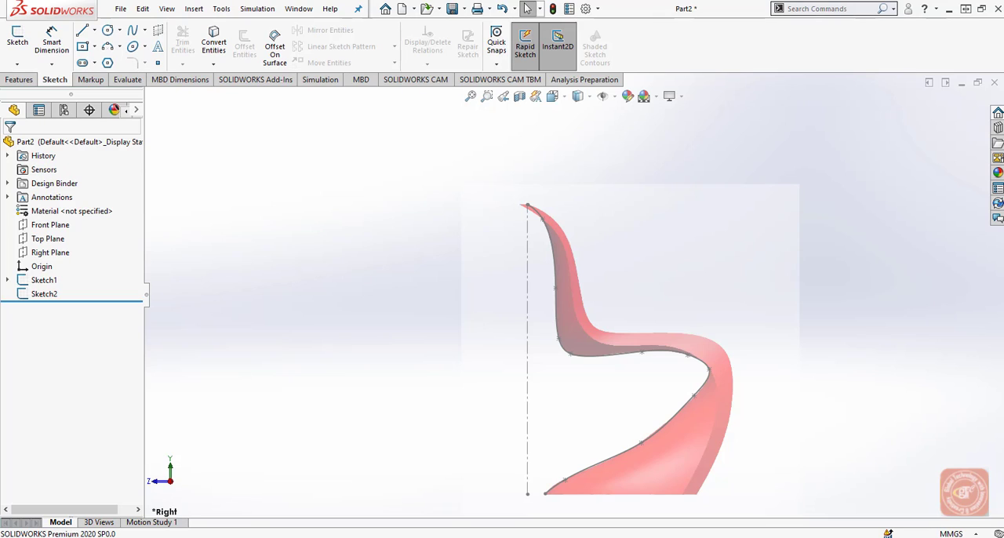
Create a reference plane offset 150 mm from the Right Plane.
click(19, 80)
click(62, 251)
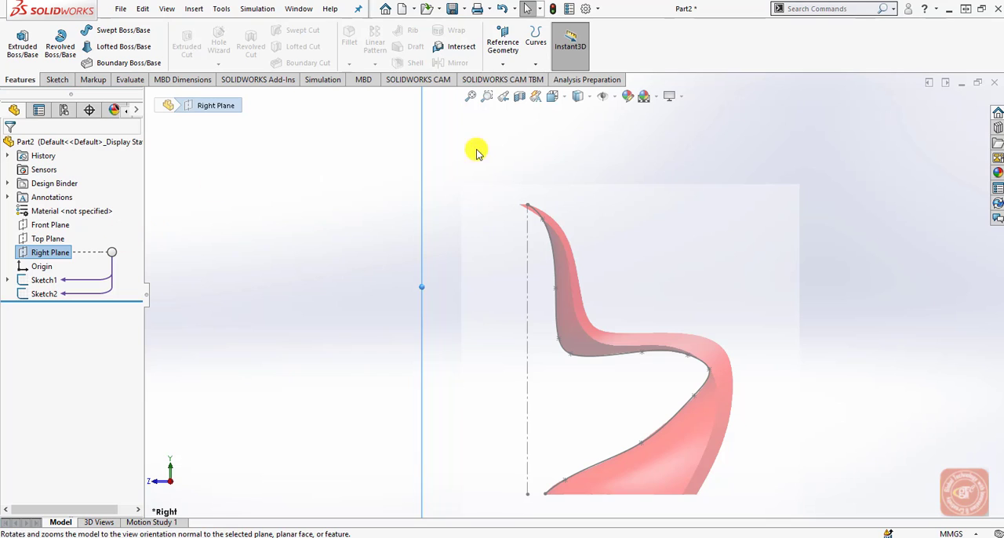
click(503, 44)
click(506, 80)
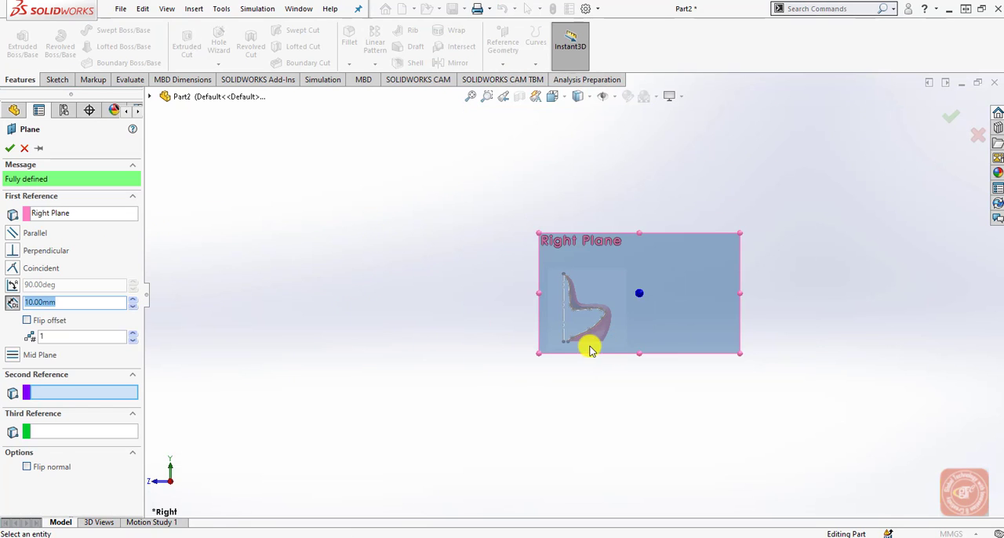
scroll(632, 317, down, 2)
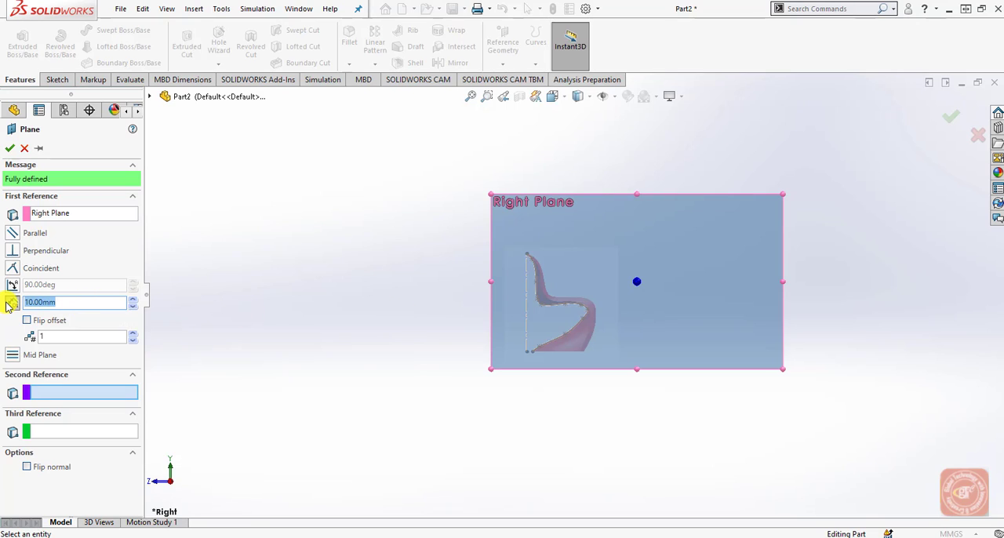
text(150)
key(Return)
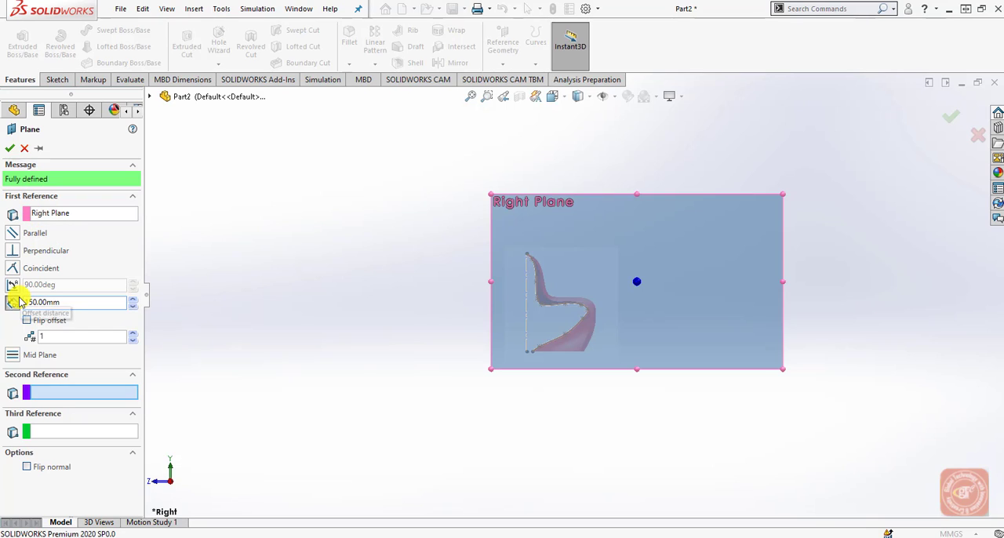
click(9, 147)
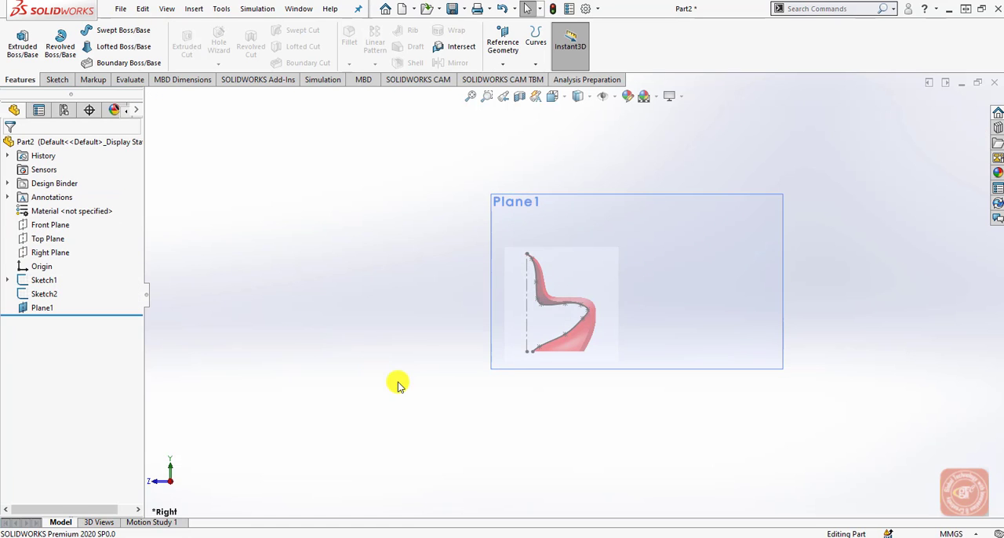
mouse_move(384, 380)
middle_down()
mouse_move(369, 376)
mouse_move(345, 436)
mouse_move(395, 389)
middle_up()
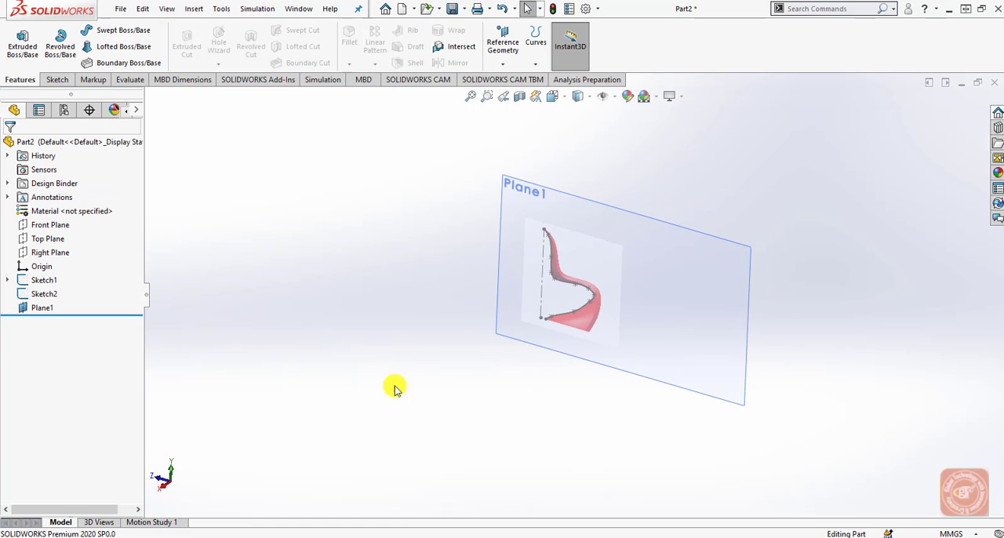
scroll(551, 214, down, 2)
middle_drag(555, 254, 550, 252)
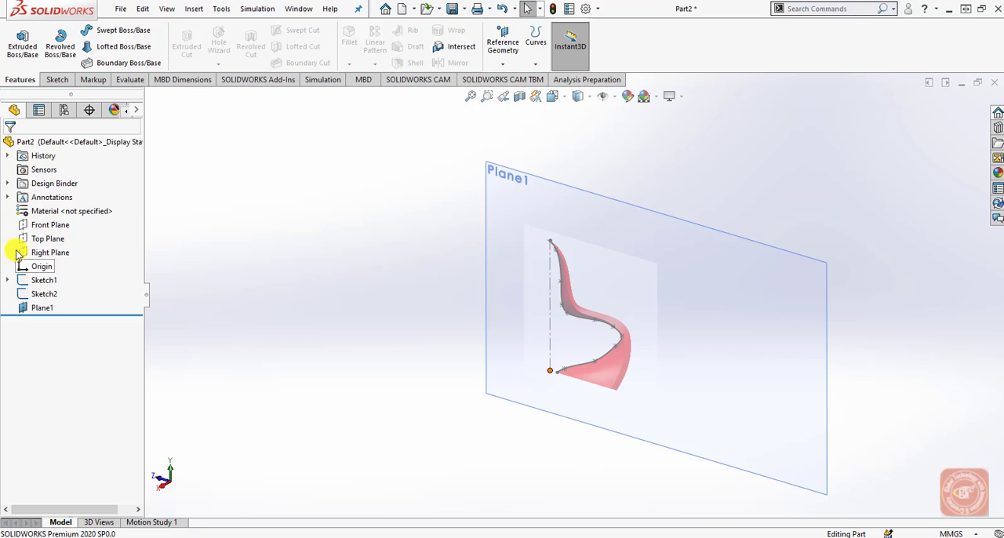
click(57, 223)
click(69, 206)
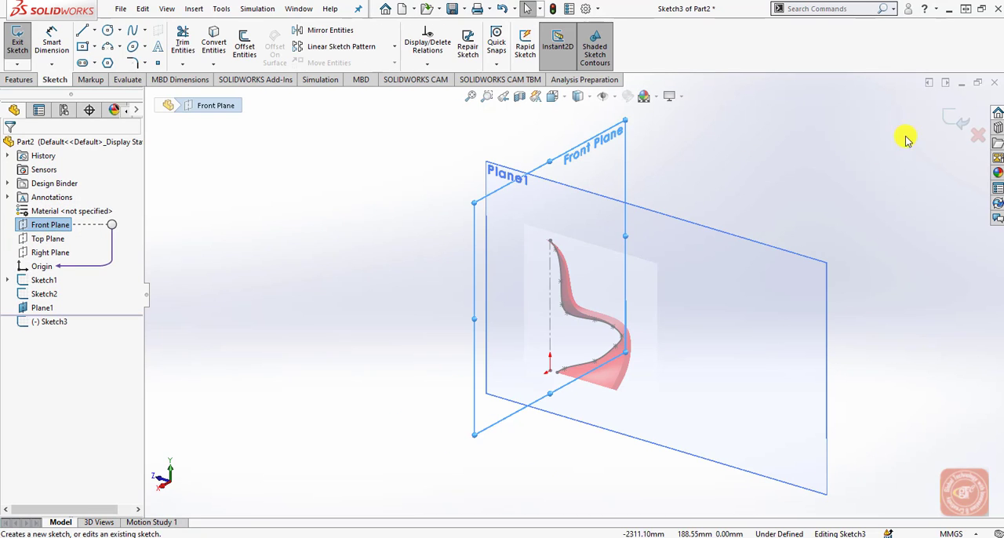
click(976, 137)
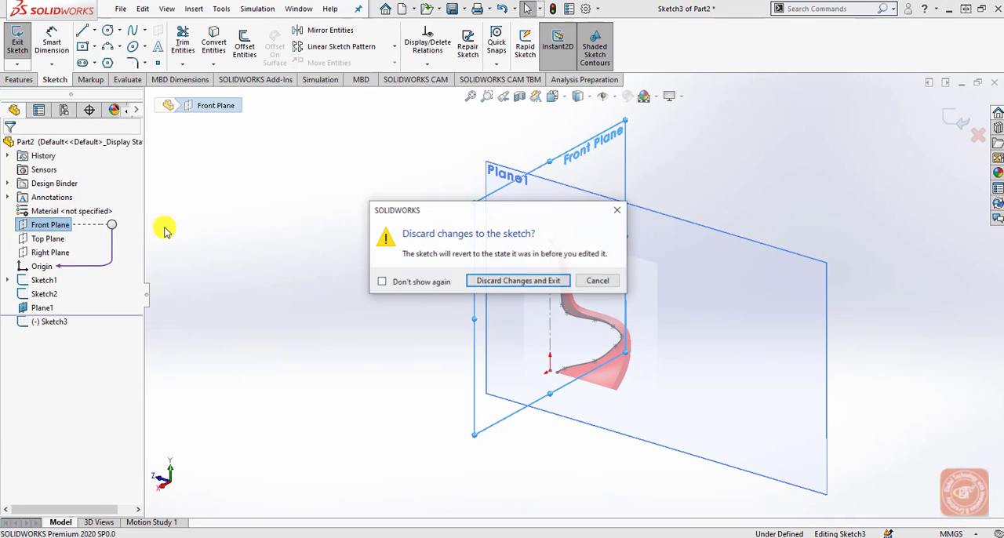
click(489, 278)
Show the Front, Top and Right planes in the model.
click(55, 224)
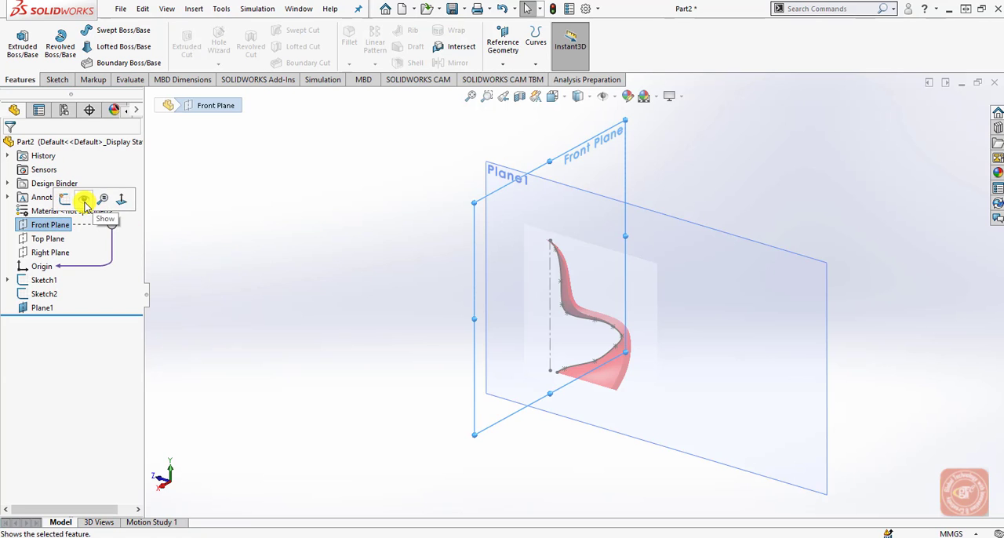
click(49, 238)
click(50, 251)
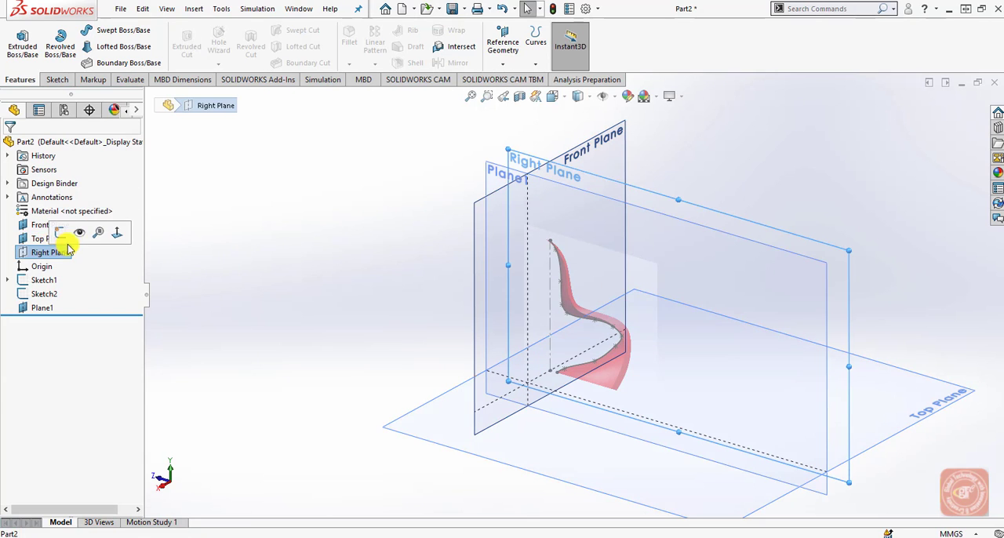
click(331, 335)
Start a new sketch on Plane1 and view it normal to the plane.
scroll(327, 340, down, 1)
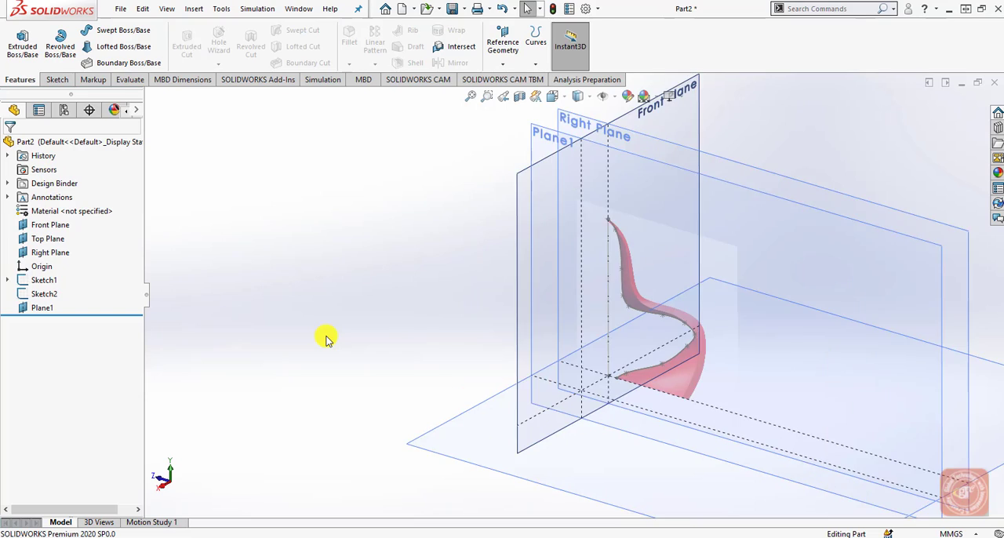
scroll(327, 341, up, 2)
scroll(641, 267, down, 4)
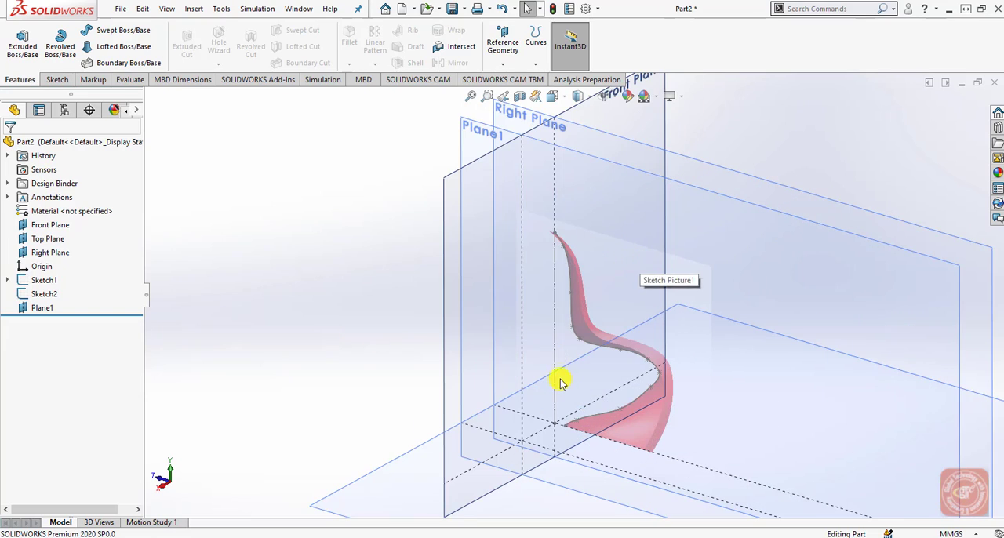
middle_drag(558, 377, 589, 367)
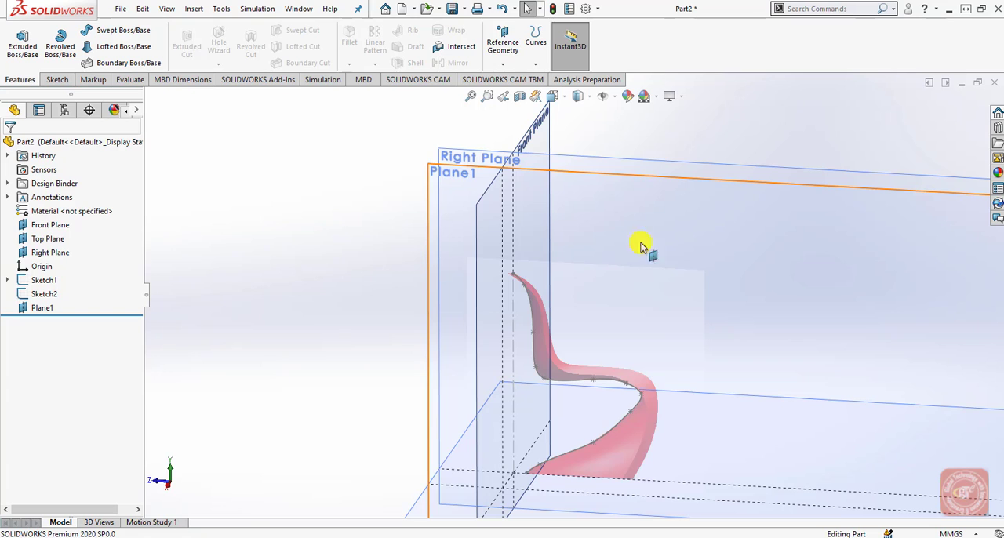
click(42, 308)
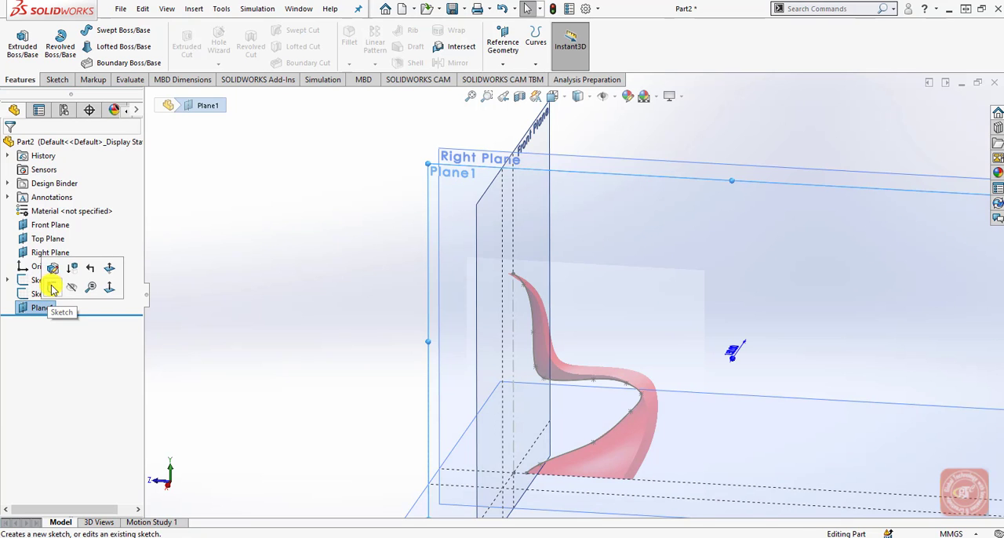
click(52, 289)
click(578, 96)
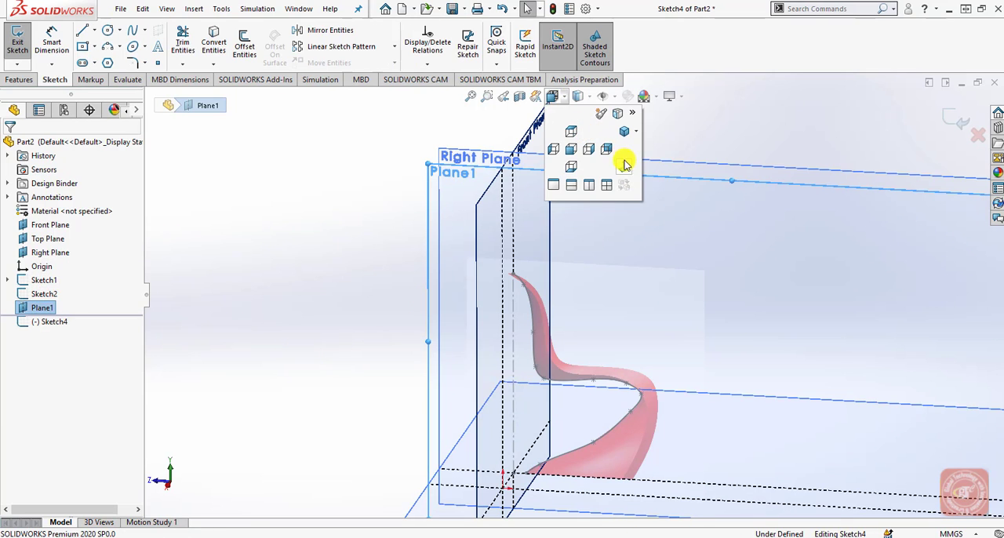
click(623, 157)
scroll(463, 322, down, 2)
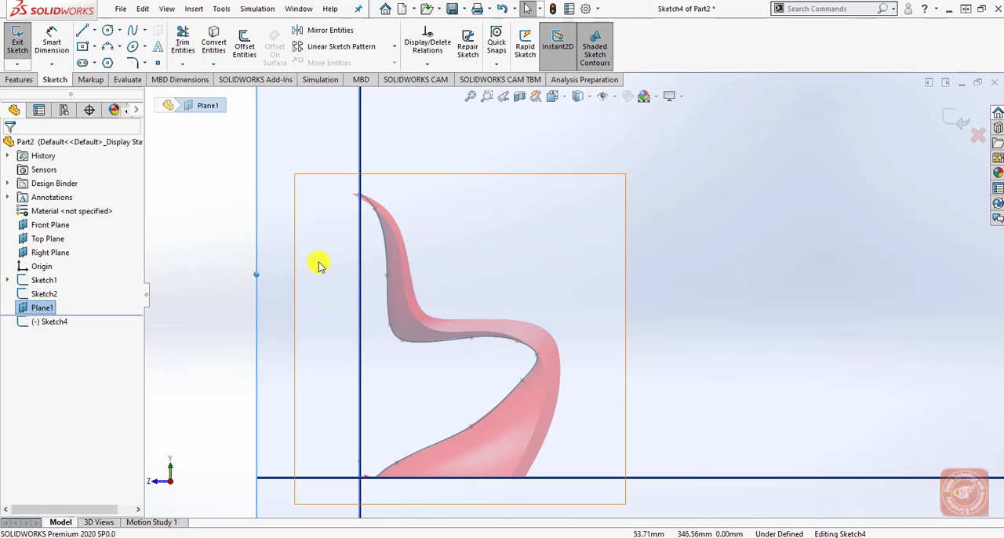
Start a spline at the chair's top point on the Front Plane and trace the outer backrest edge down to the seat bend.
click(135, 33)
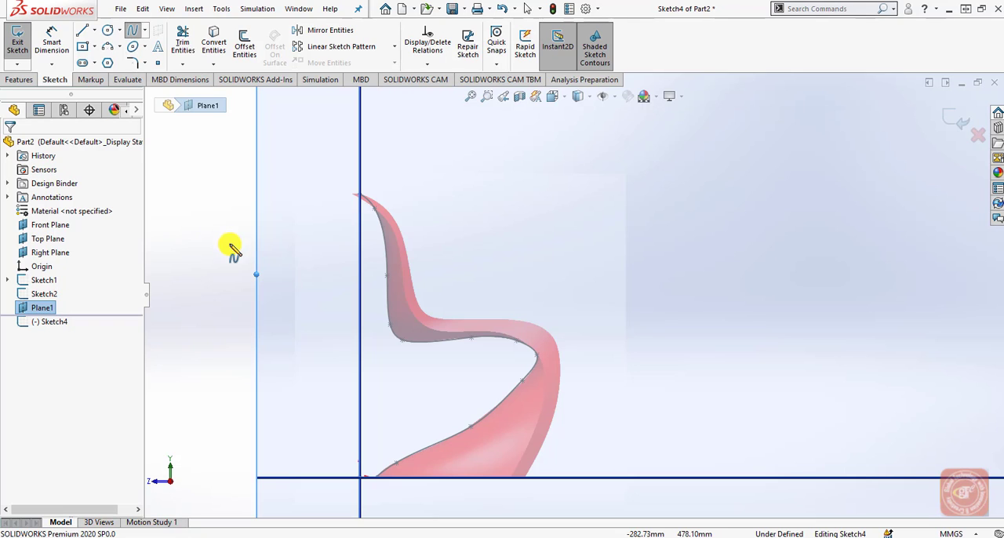
scroll(420, 231, down, 3)
scroll(424, 226, down, 2)
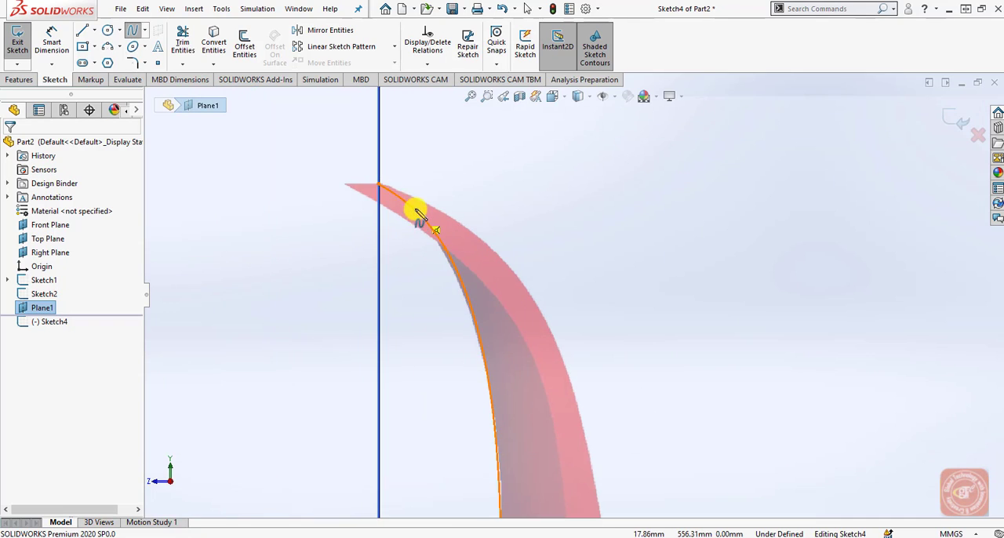
click(379, 186)
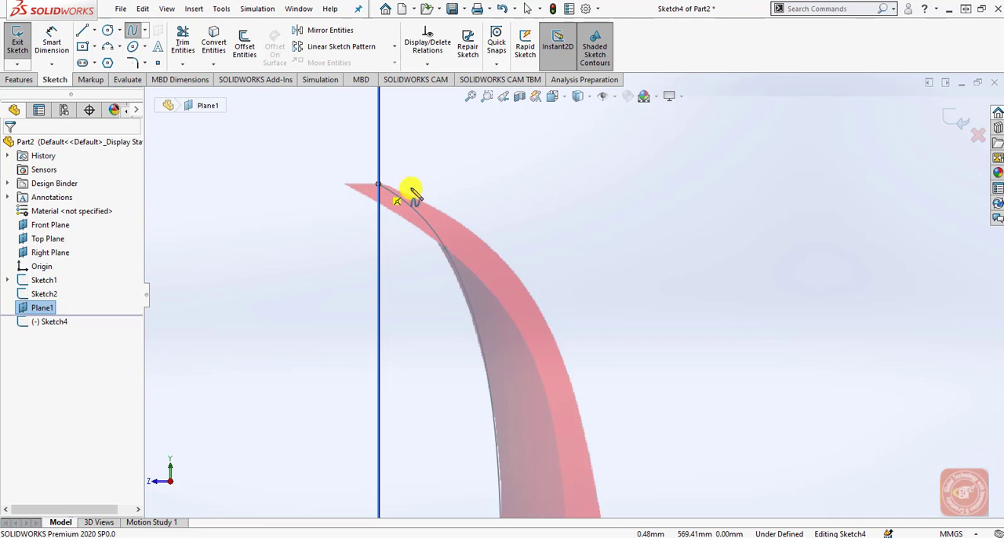
click(434, 209)
click(520, 281)
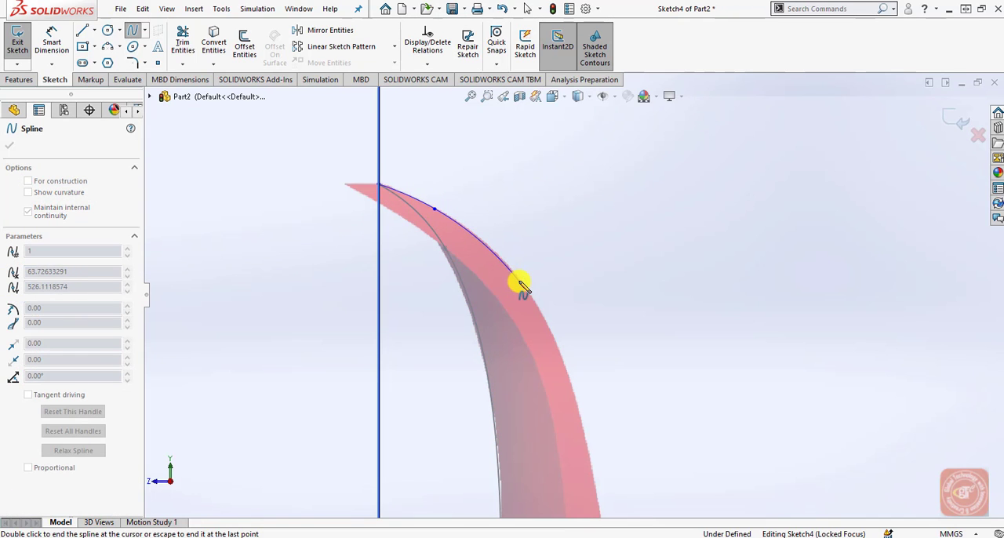
scroll(550, 375, up, 5)
scroll(567, 388, down, 4)
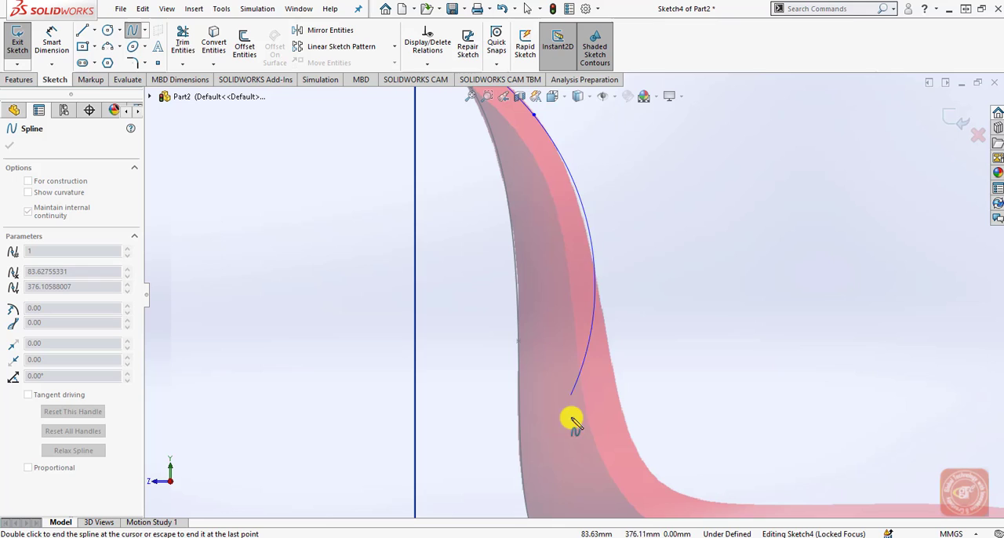
click(612, 371)
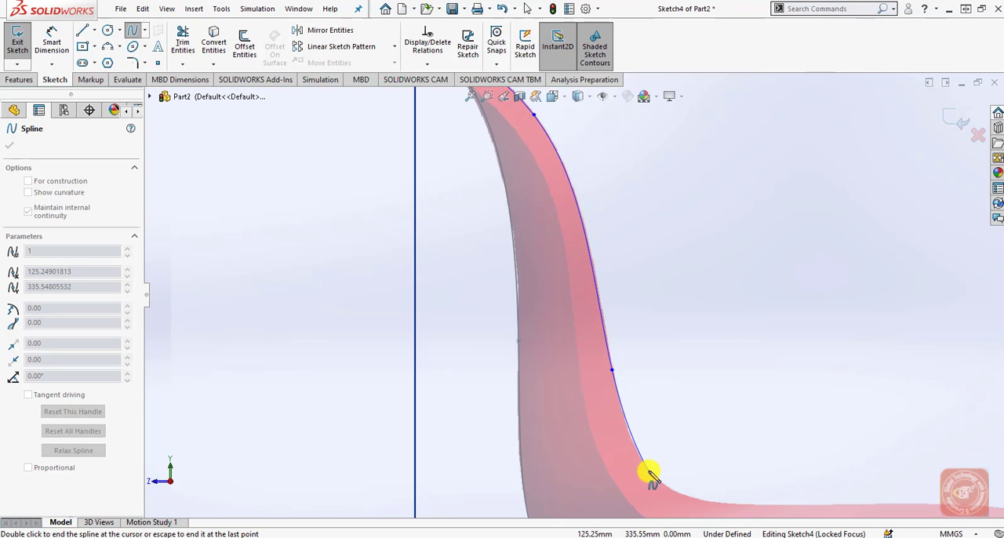
scroll(650, 474, up, 3)
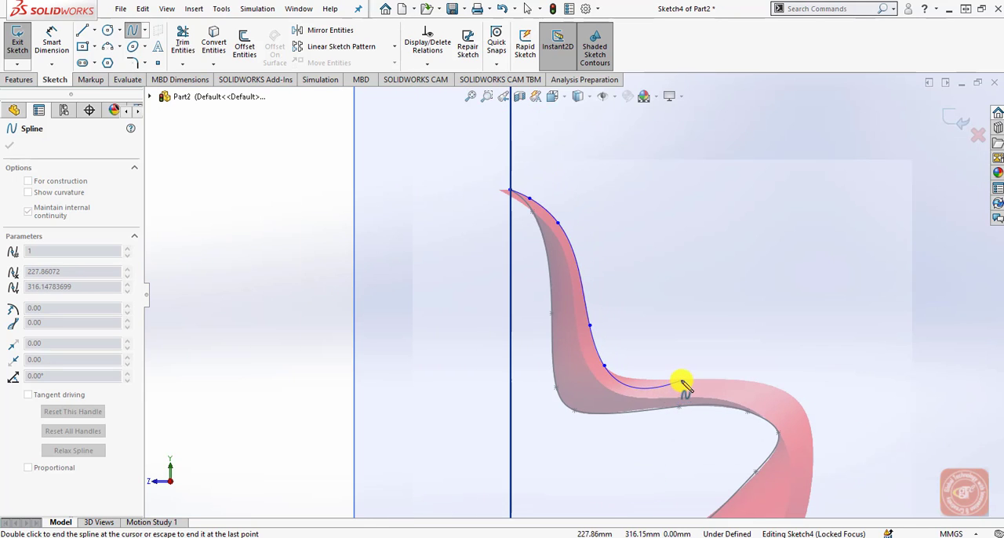
Continue the spline along the outer seat edge and around the front curve, ending it on the Top Plane at the chair's base.
click(681, 382)
click(756, 383)
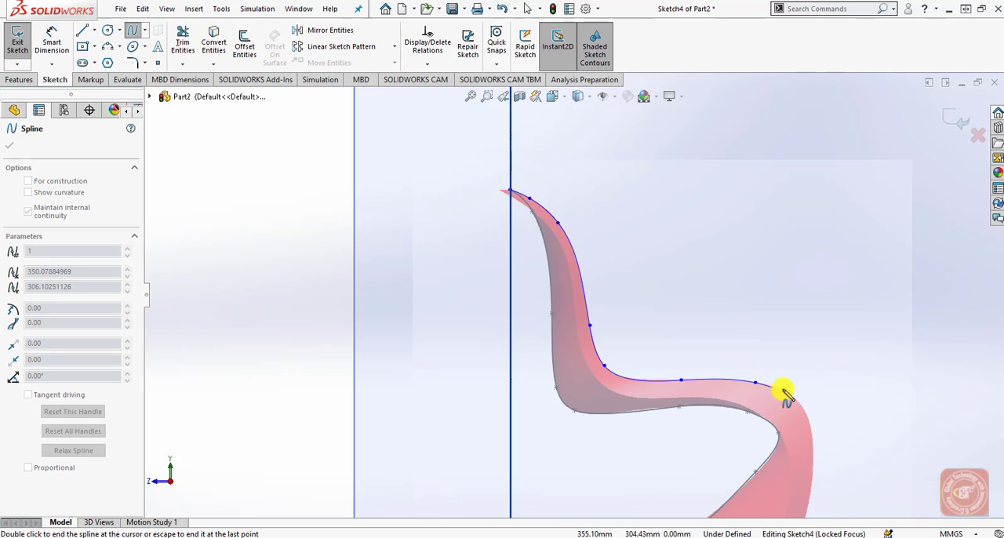
click(796, 400)
scroll(777, 404, up, 4)
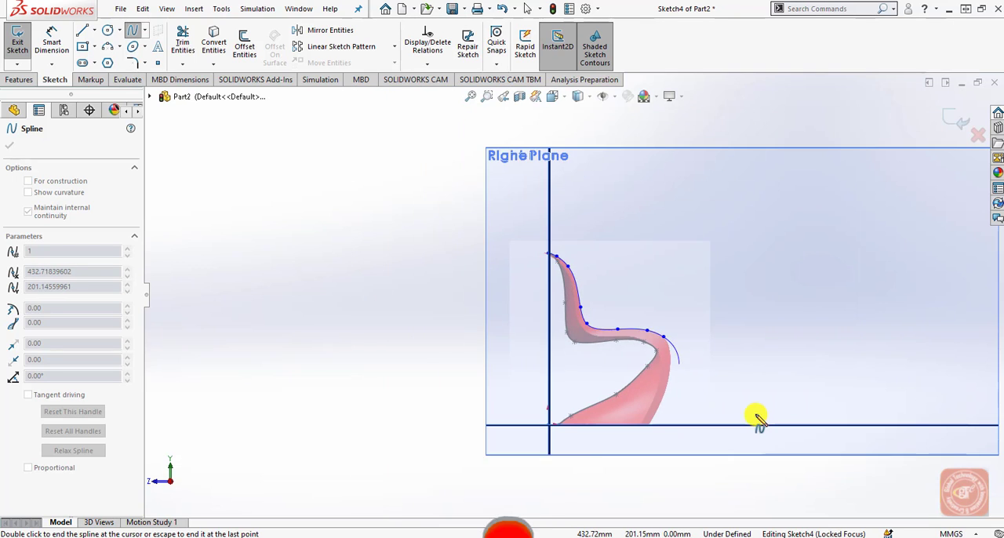
scroll(691, 417, down, 2)
scroll(668, 418, down, 2)
click(654, 332)
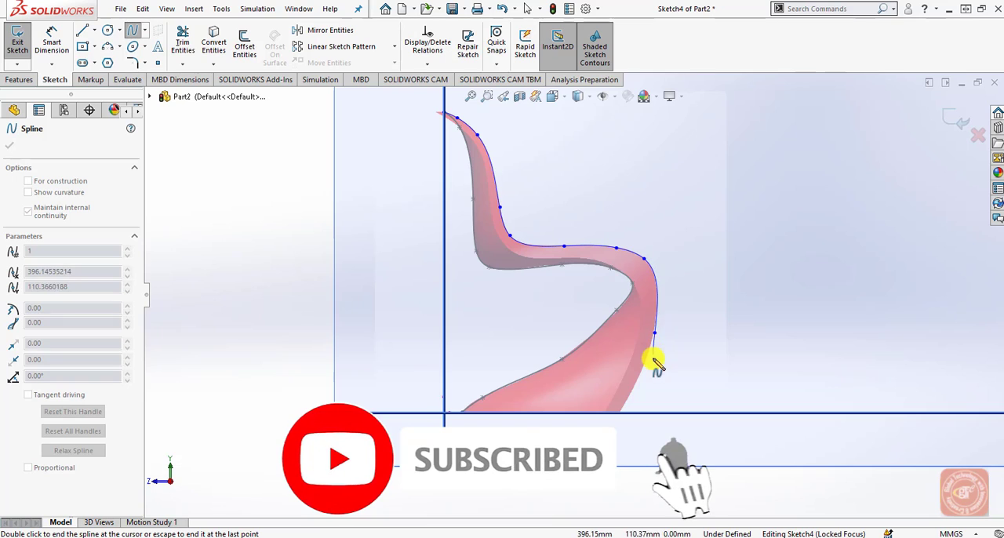
click(637, 384)
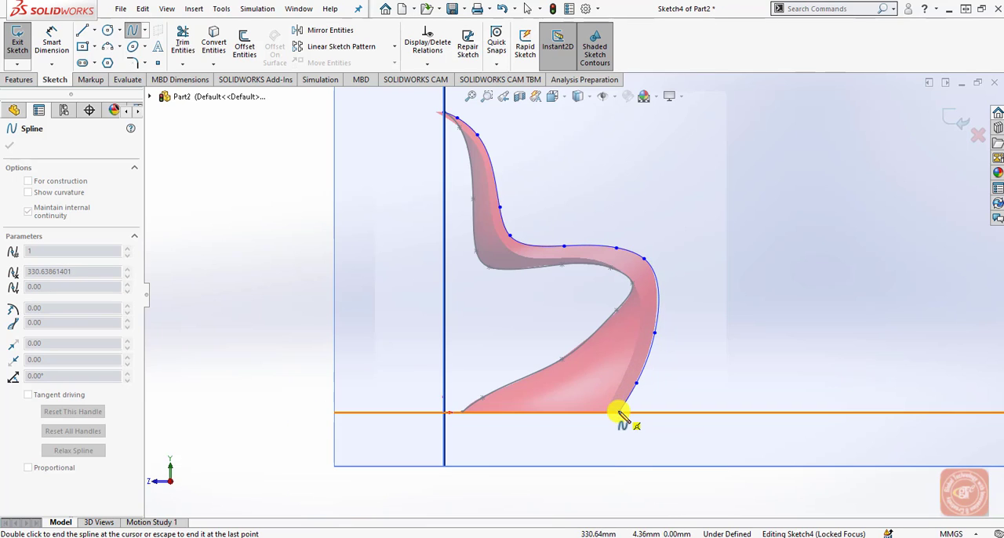
double_click(619, 414)
right_click(618, 411)
key(Escape)
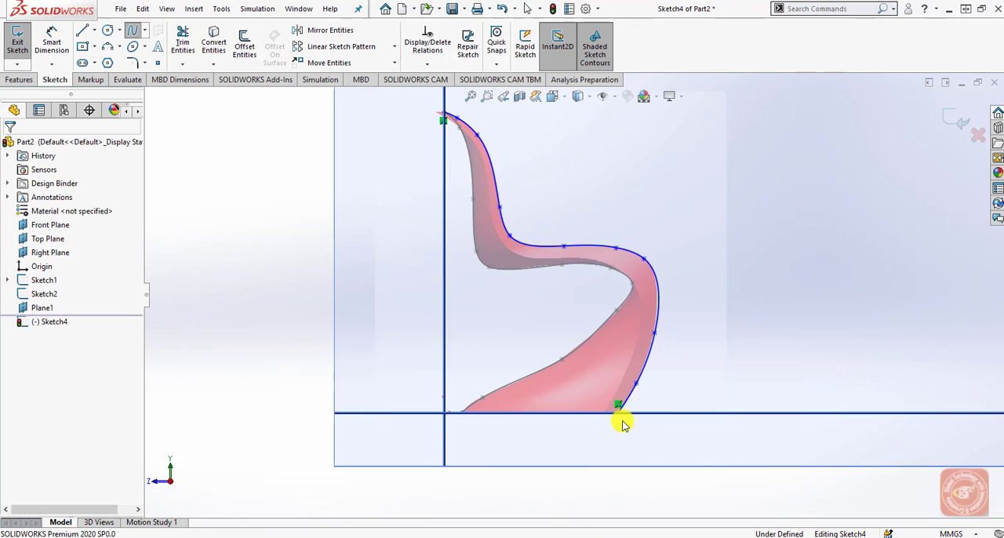
Display the control polygon of the outer edge spline.
scroll(800, 327, up, 1)
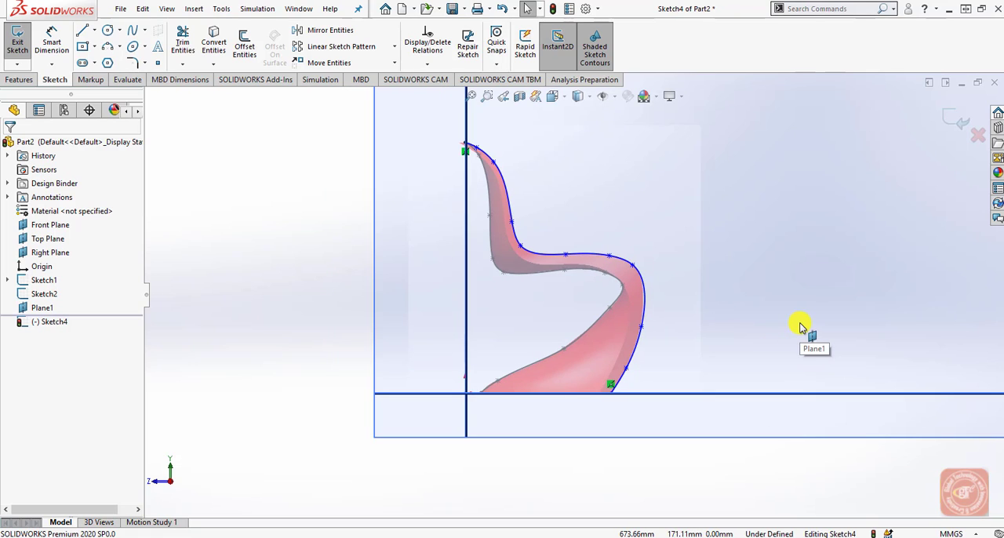
scroll(630, 282, down, 3)
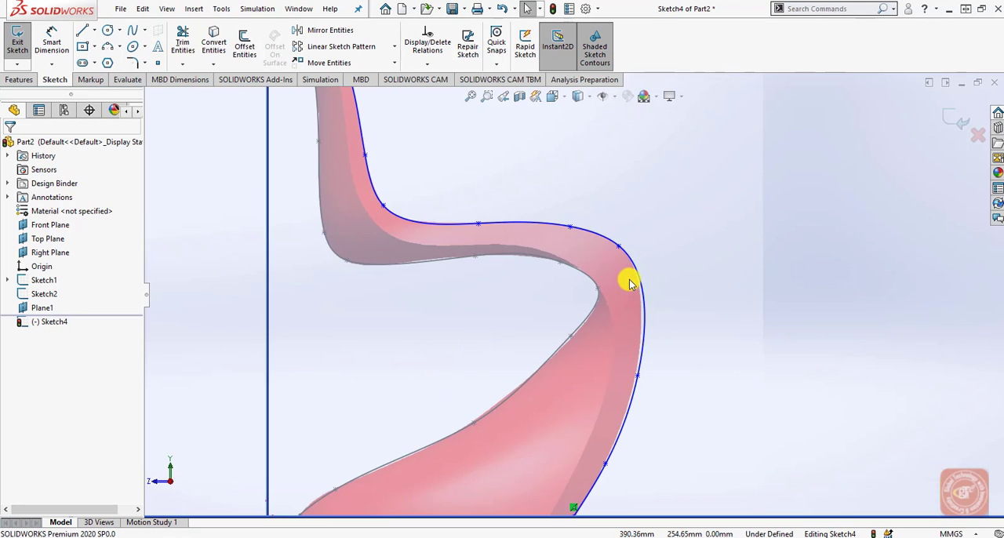
click(634, 266)
right_click(634, 266)
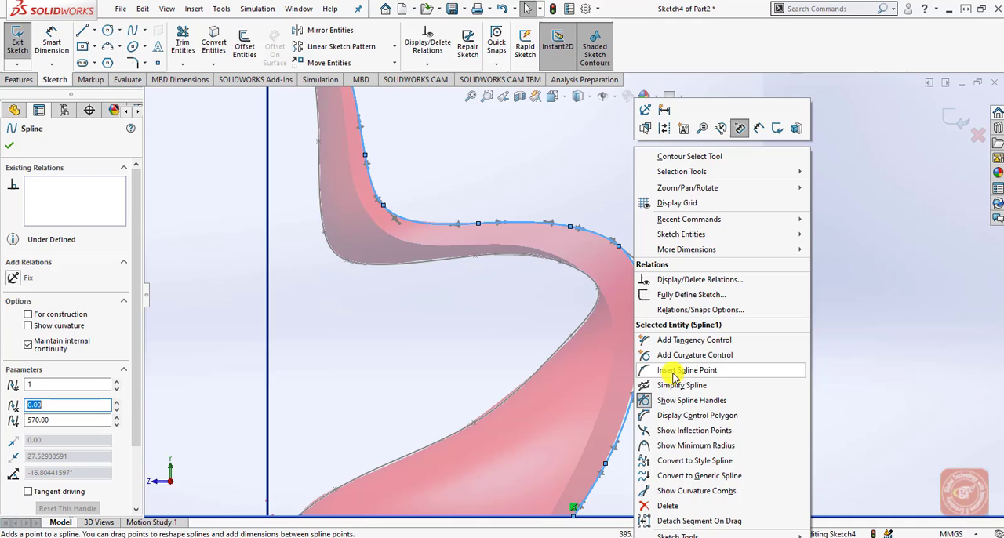
click(674, 418)
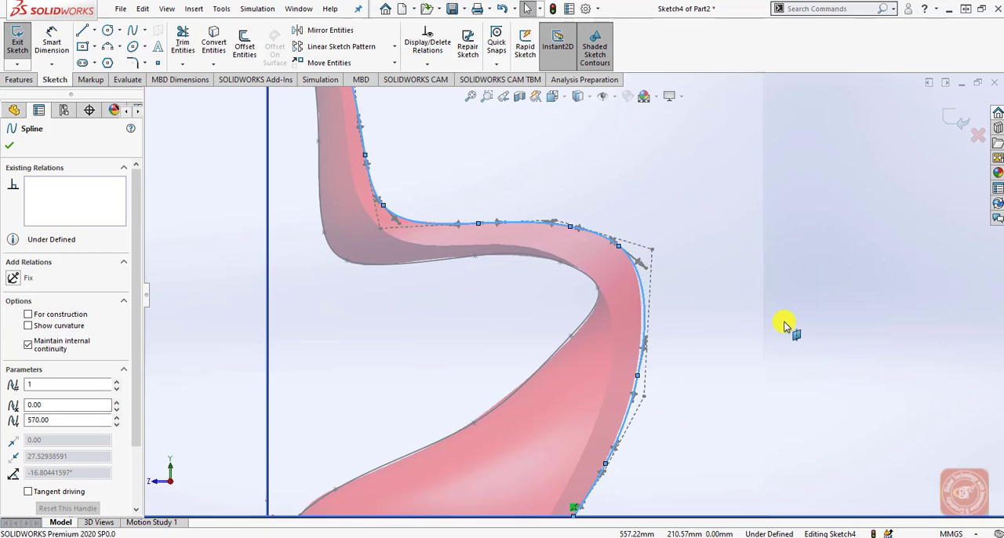
Move the spline's control points around the seat front and leg to about (413, 289), (405, 132) and (365, 52) mm to follow the picture.
click(651, 252)
scroll(634, 377, down, 3)
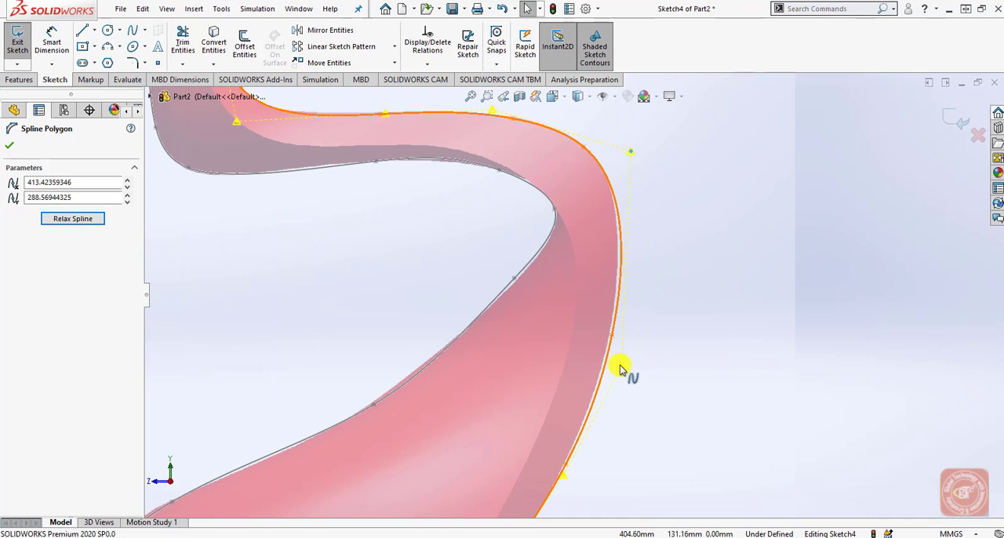
click(619, 367)
scroll(626, 378, up, 2)
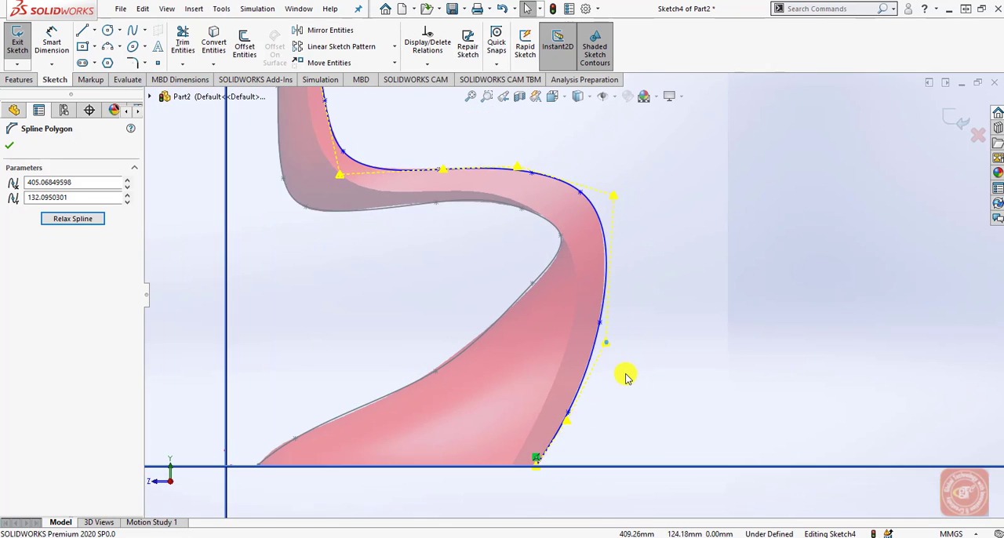
scroll(563, 425, down, 3)
click(577, 396)
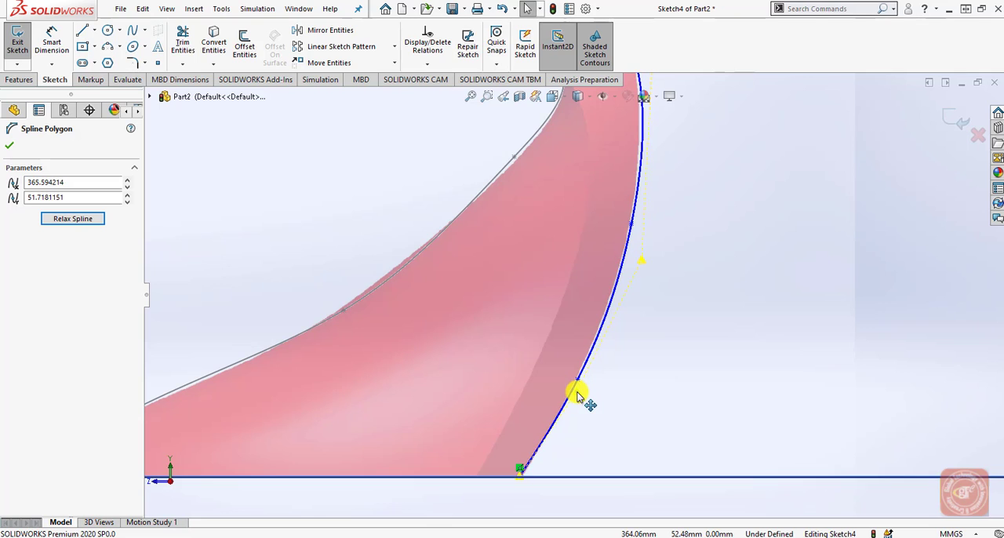
drag(577, 396, 594, 382)
Move the spline's control point near the chair top to about (24, 562) mm to match the picture's outer edge.
scroll(588, 377, up, 5)
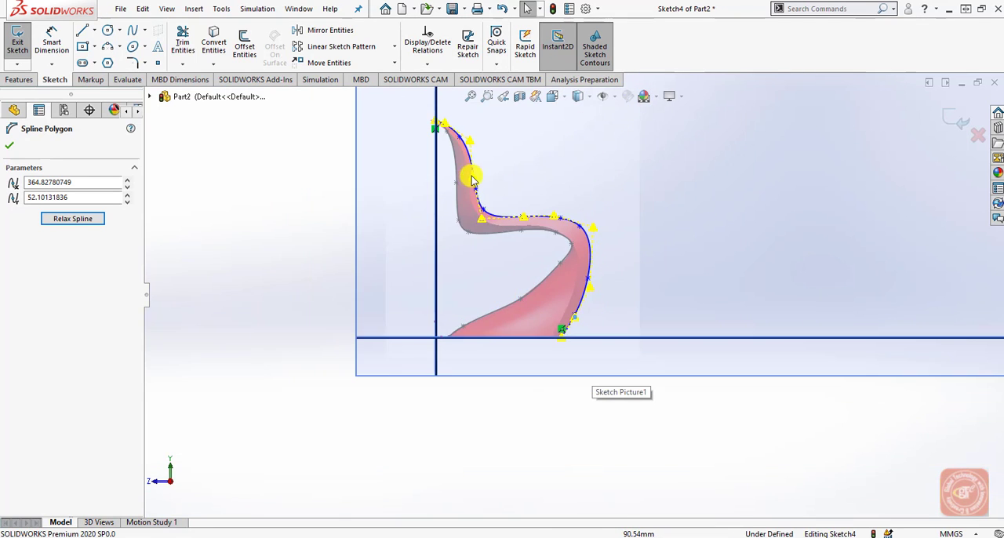
scroll(471, 177, down, 3)
scroll(476, 193, up, 3)
scroll(510, 220, down, 1)
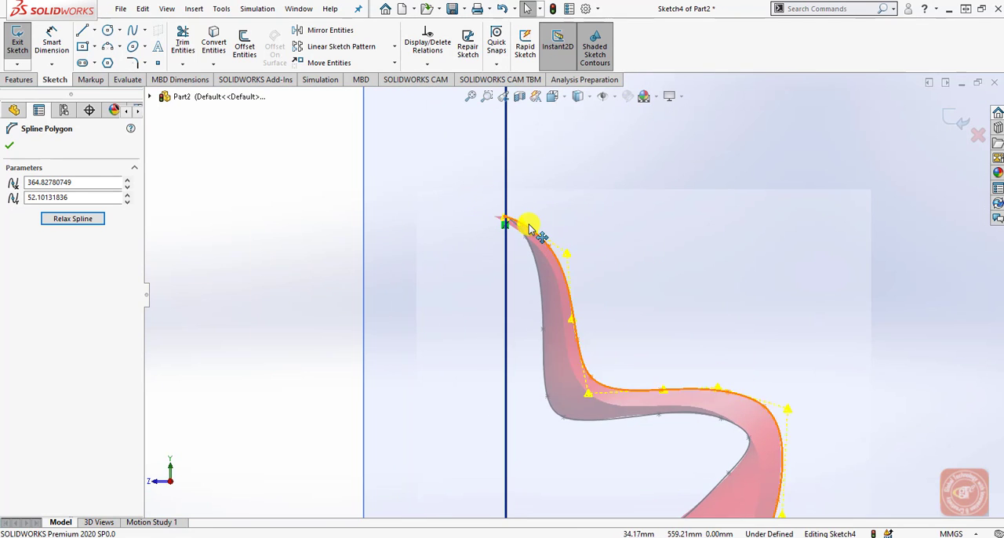
scroll(530, 229, down, 2)
click(531, 256)
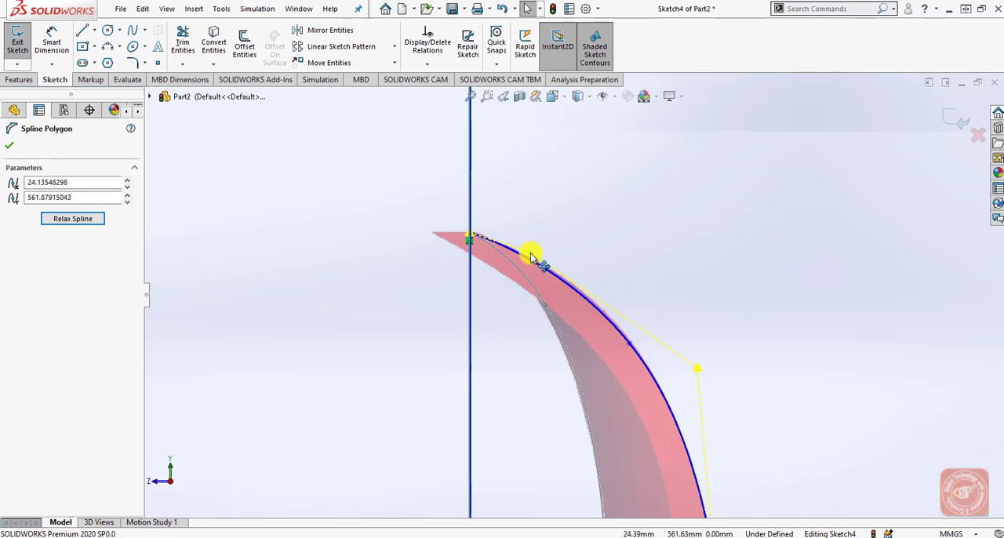
click(9, 145)
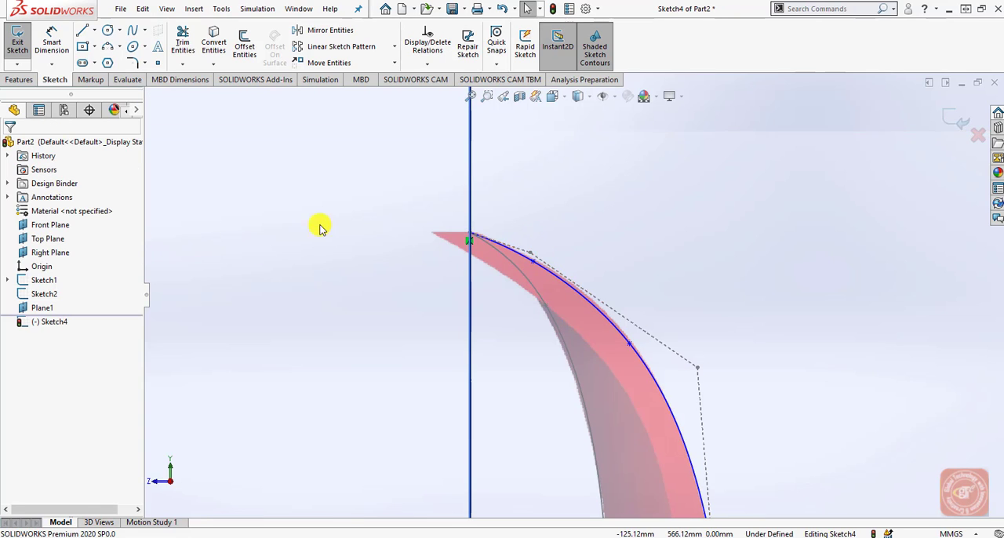
Apply a Fix relation to the outer edge spline and exit the sketch.
click(580, 289)
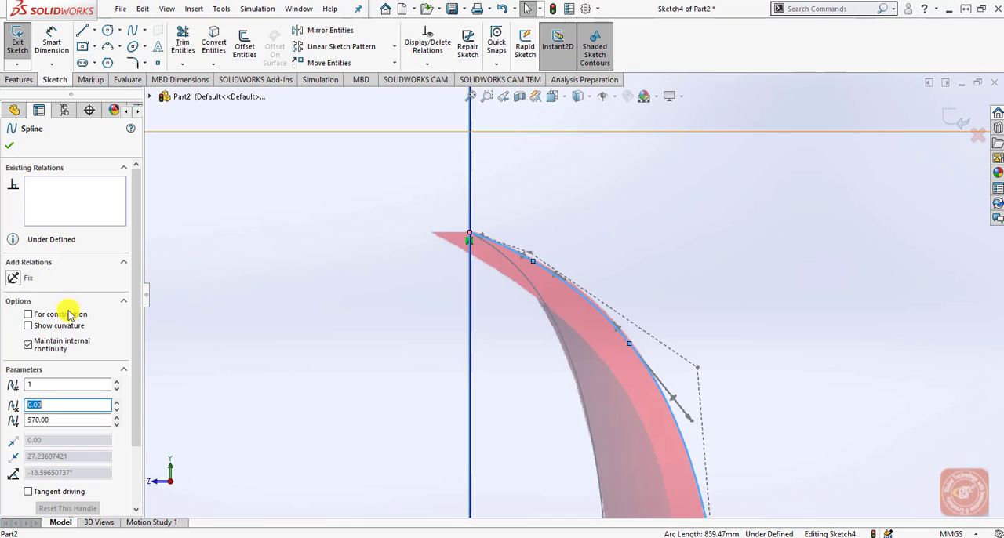
click(22, 280)
click(251, 298)
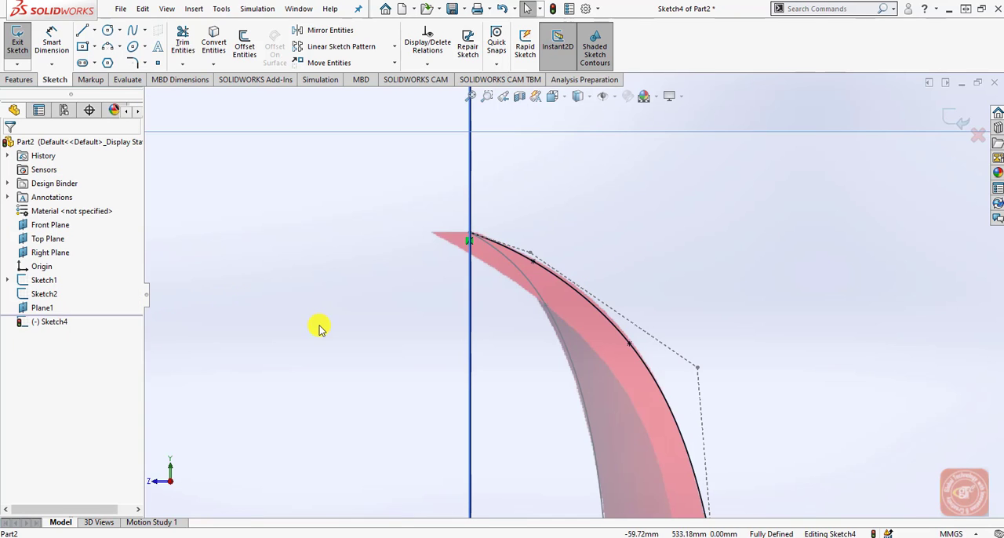
scroll(320, 330, up, 6)
scroll(663, 404, up, 3)
scroll(673, 426, down, 4)
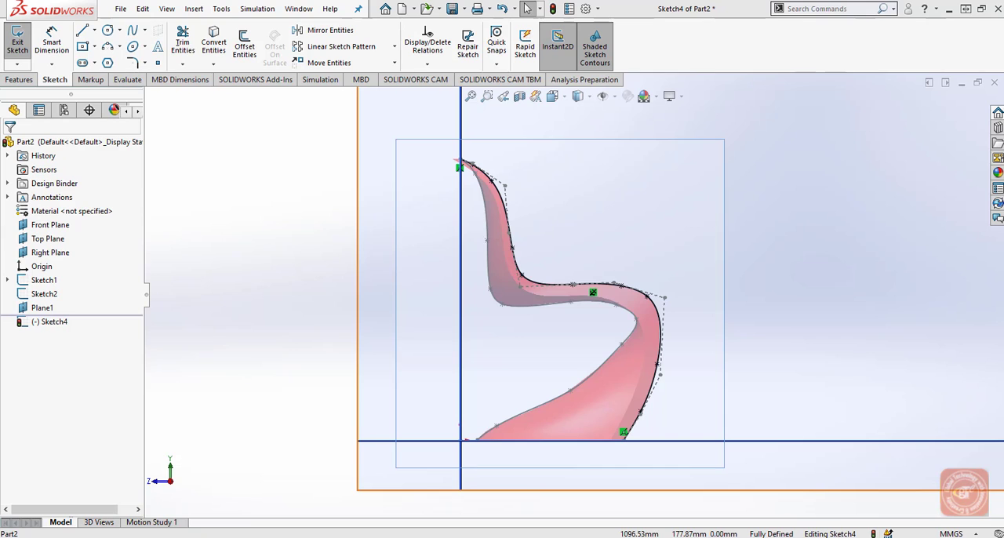
click(923, 134)
click(947, 124)
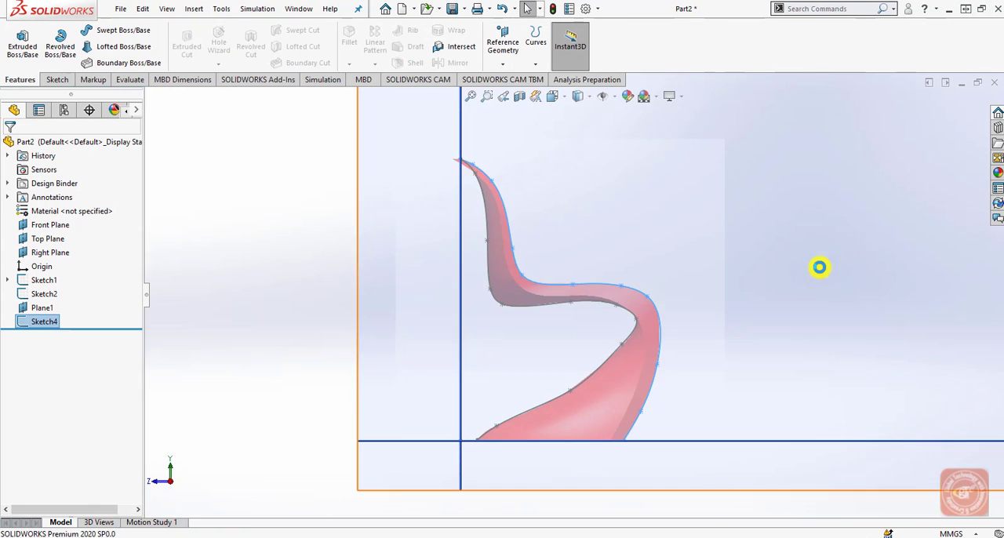
Start a new sketch on the Front Plane, viewed normal to the plane.
scroll(820, 283, up, 6)
click(405, 281)
scroll(674, 339, down, 4)
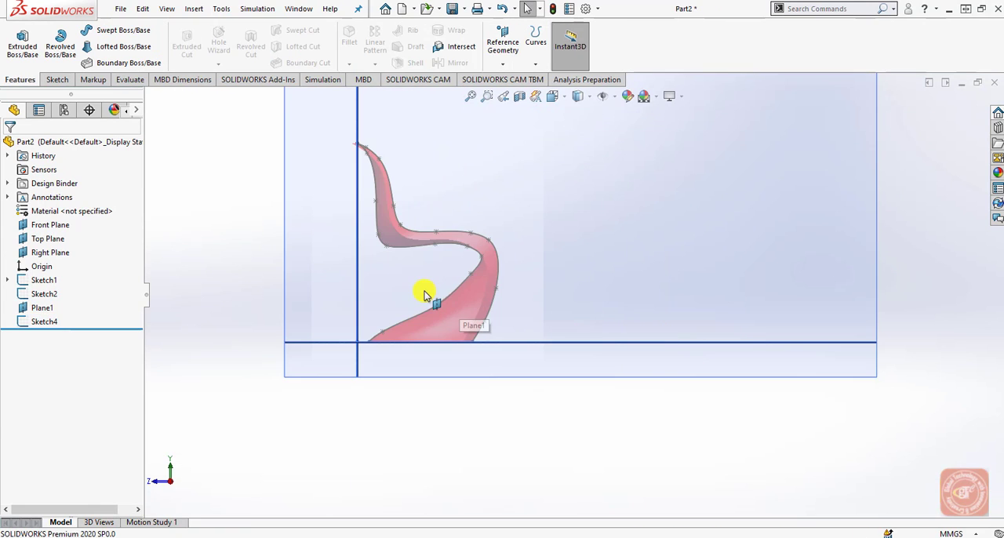
scroll(426, 291, up, 2)
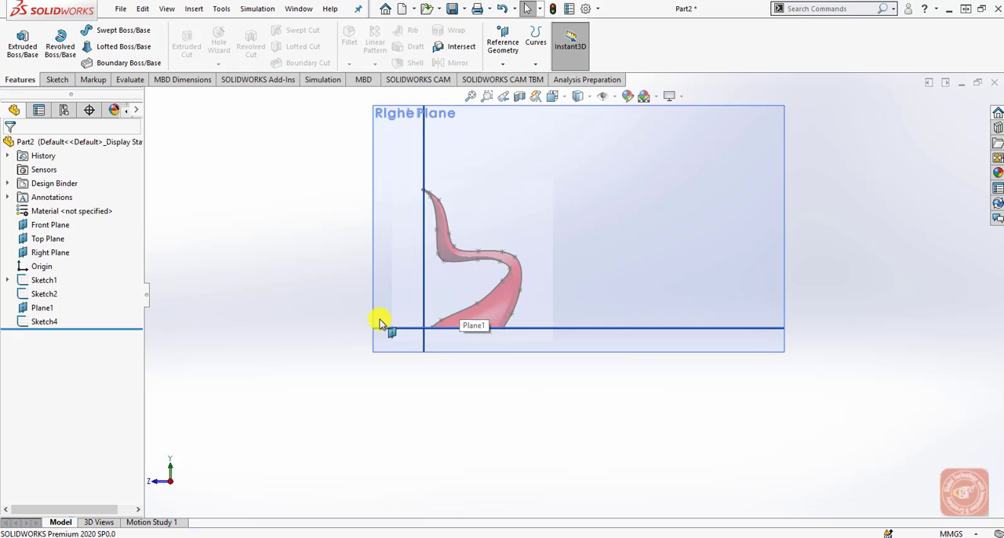
click(43, 237)
click(39, 224)
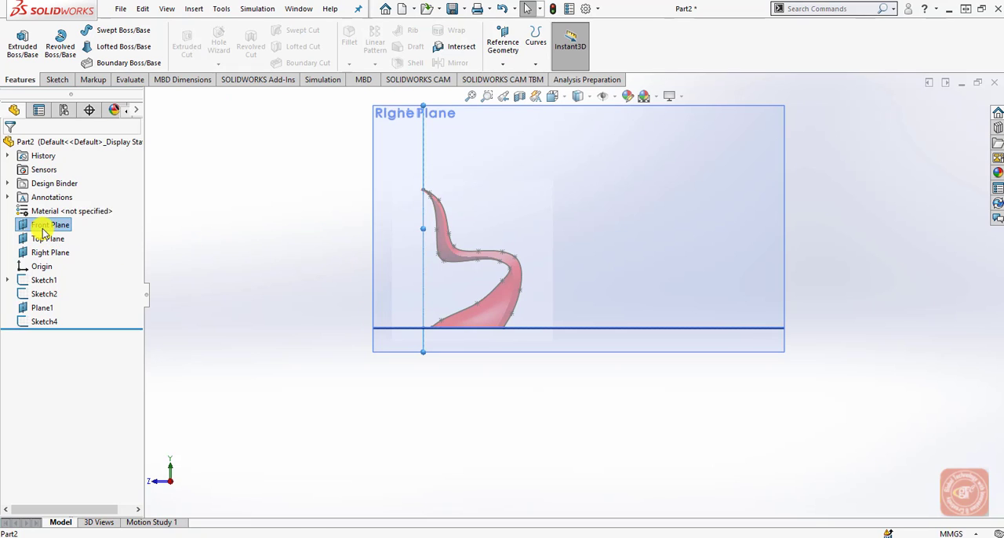
click(558, 96)
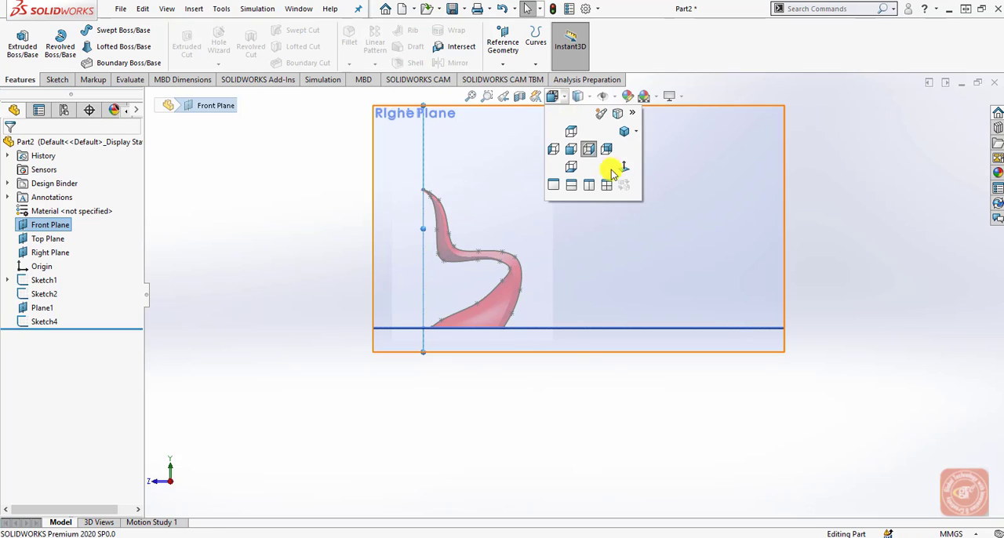
click(625, 169)
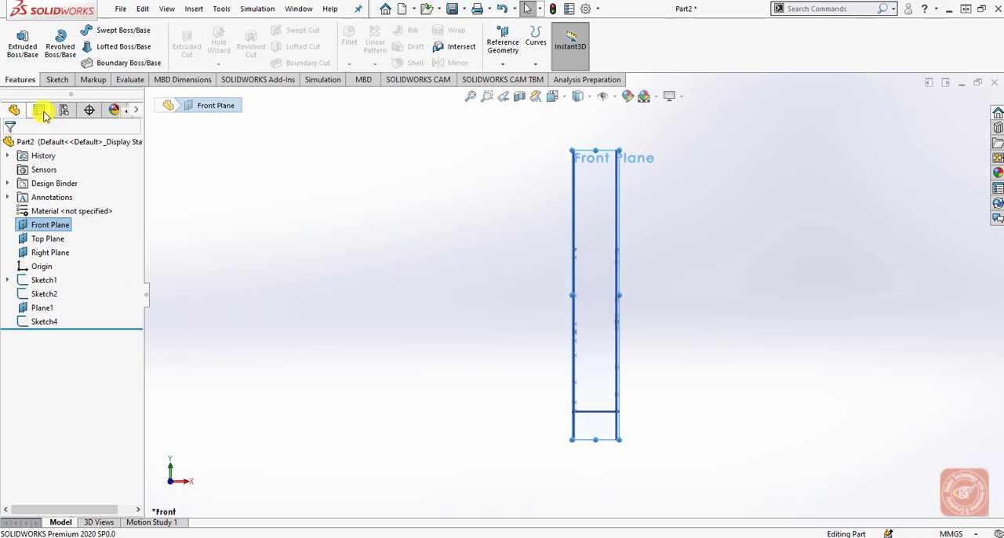
click(57, 79)
click(16, 43)
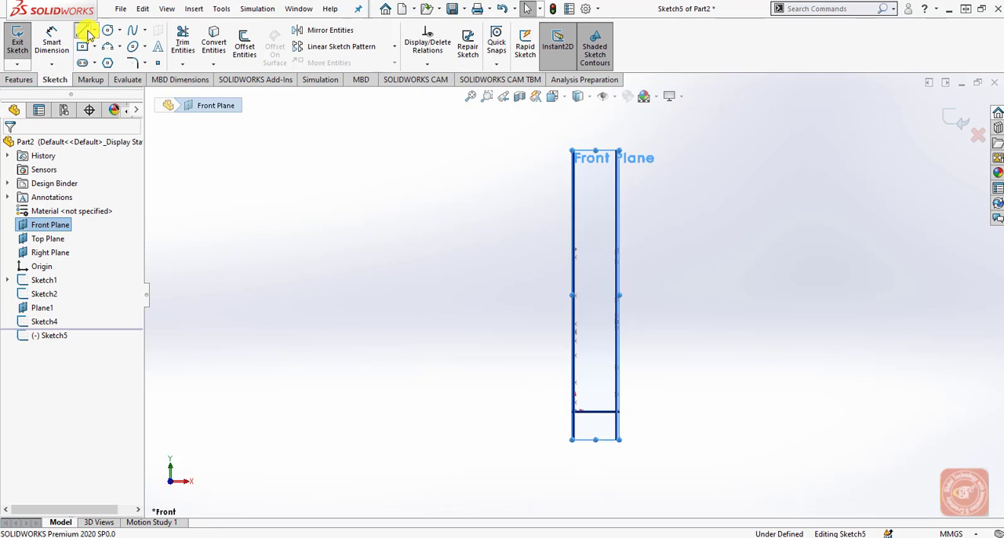
Sketch a horizontal construction line from the origin to the edge-on outer edge plane, Plane1.
click(85, 32)
click(69, 288)
scroll(593, 470, down, 3)
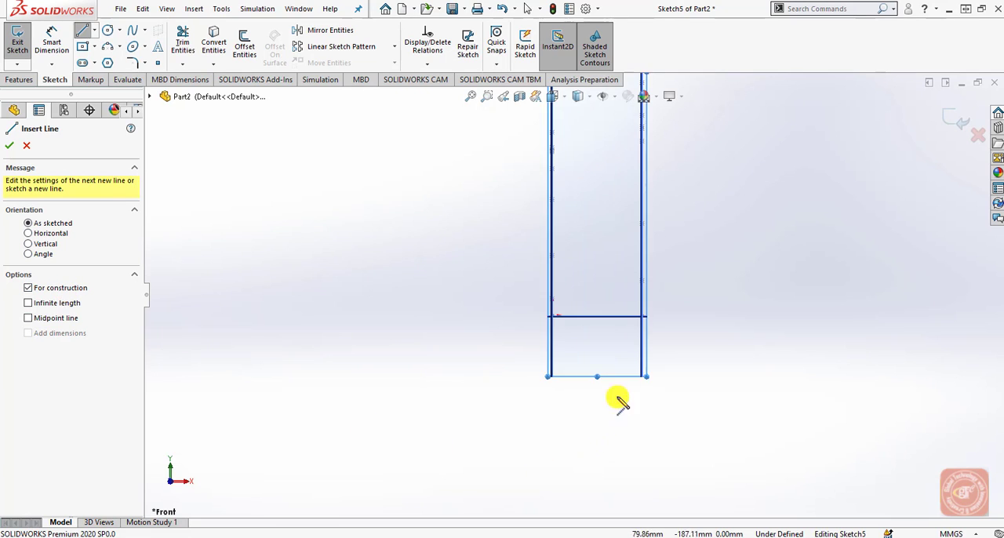
scroll(618, 401, down, 4)
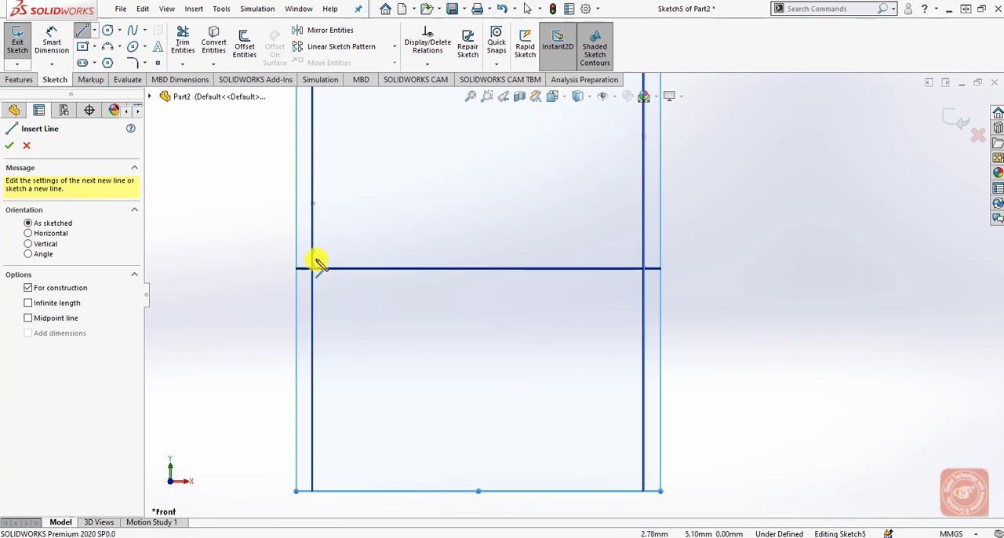
scroll(321, 268, down, 2)
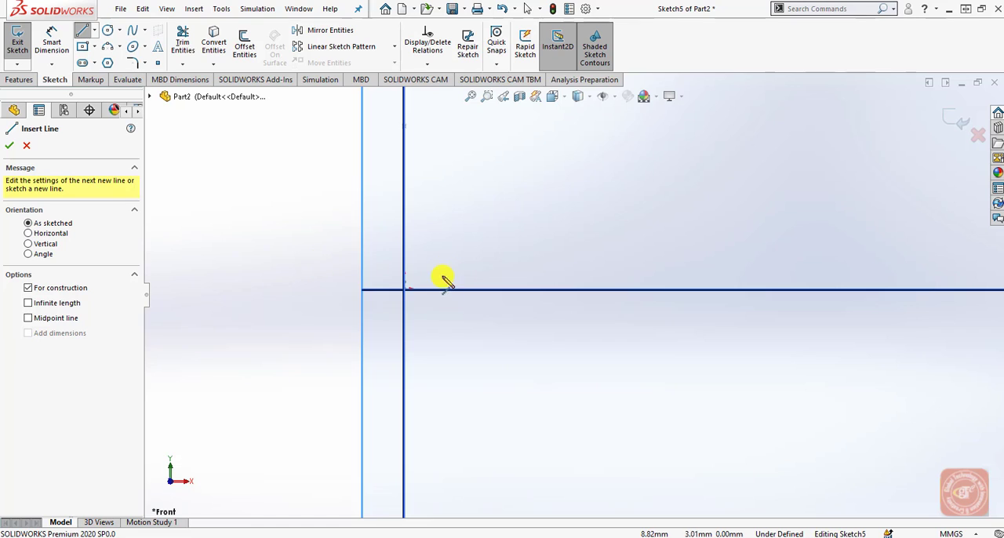
scroll(407, 291, down, 5)
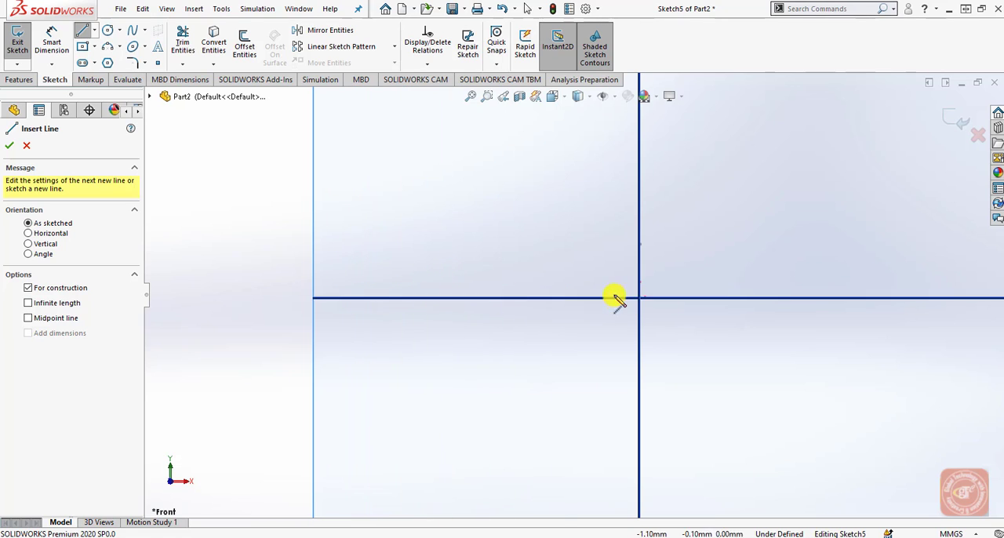
click(640, 299)
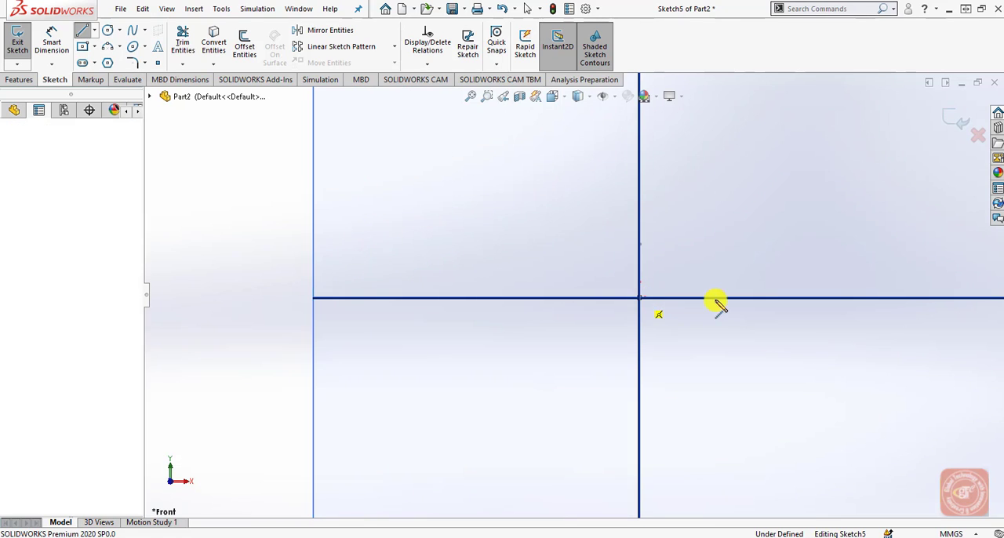
scroll(662, 326, up, 9)
scroll(660, 324, up, 3)
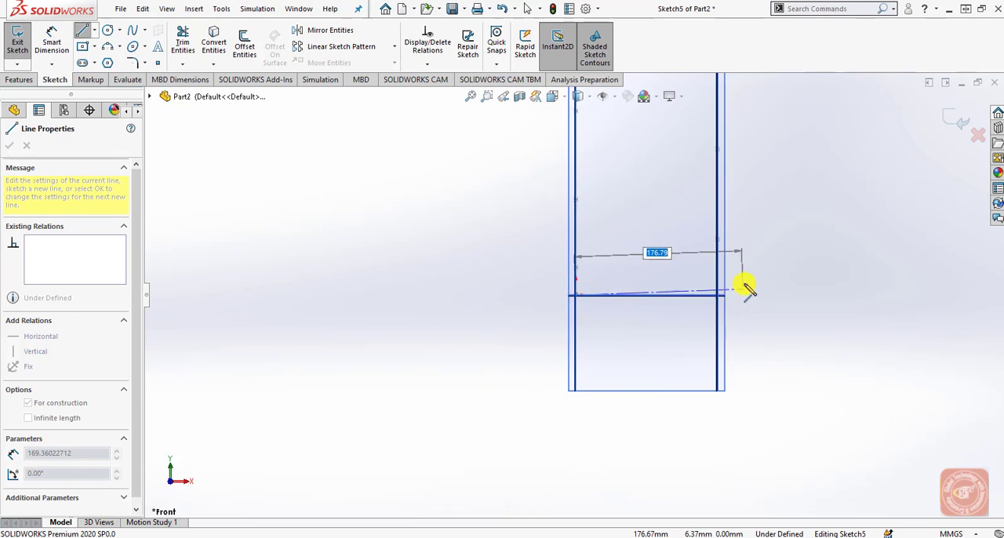
scroll(746, 288, down, 4)
scroll(660, 307, down, 2)
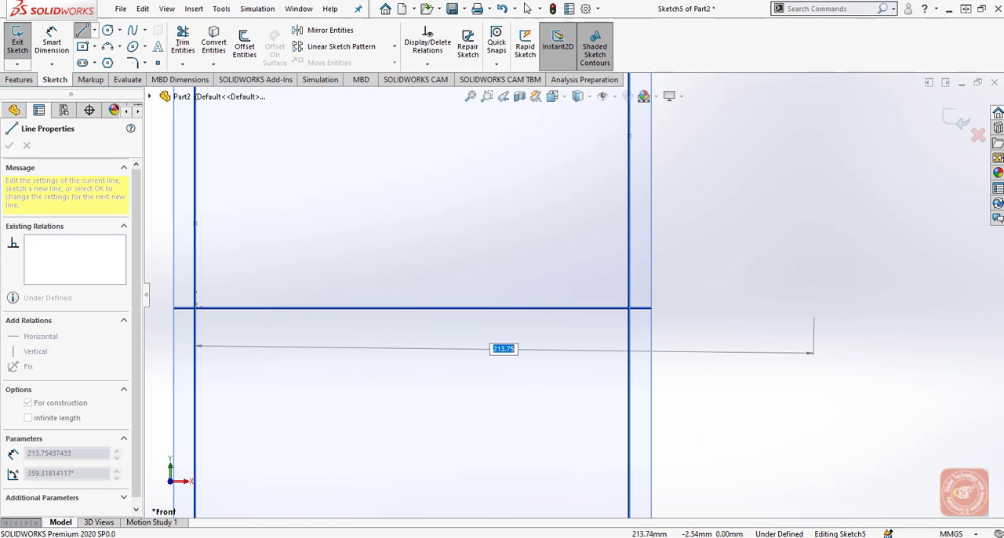
scroll(627, 307, down, 2)
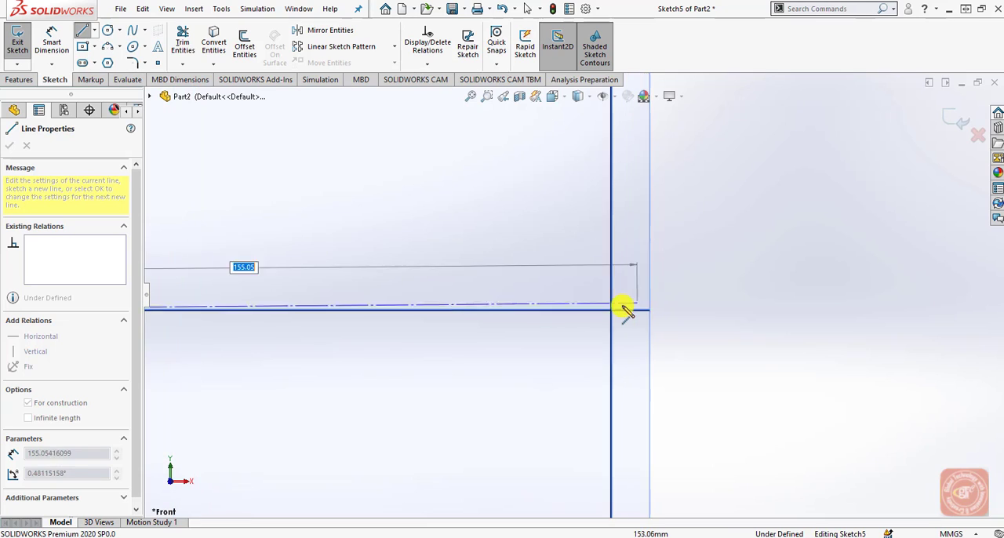
click(611, 311)
right_click(695, 329)
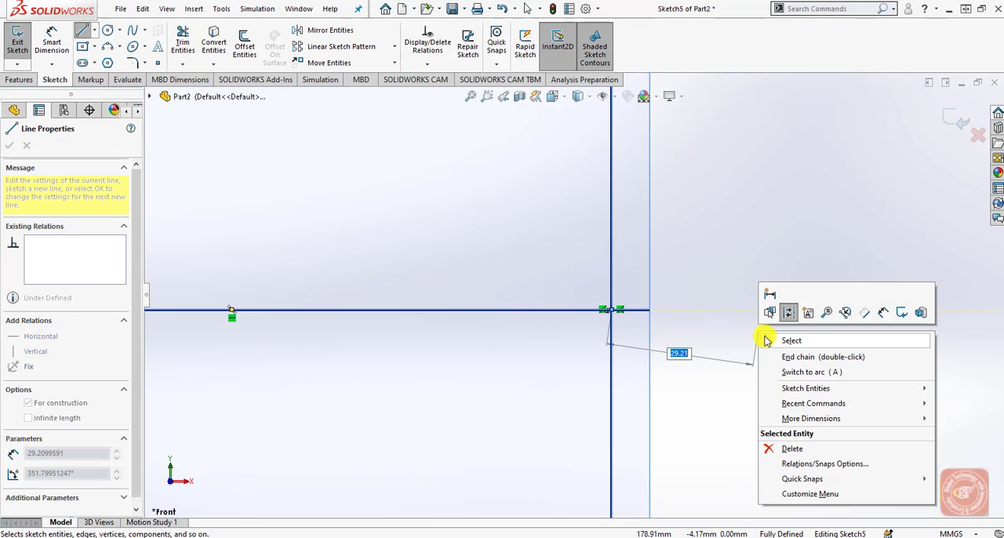
click(714, 337)
scroll(641, 372, up, 3)
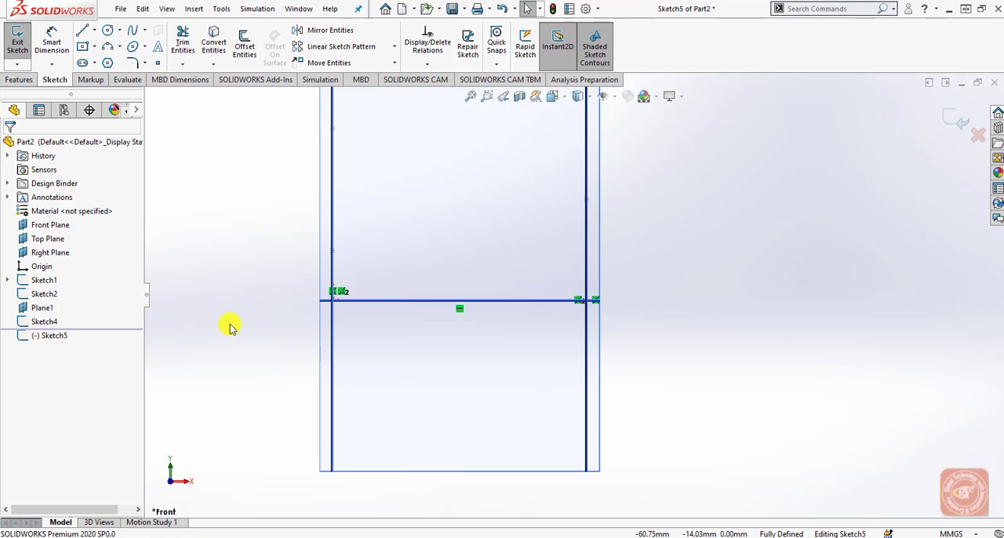
Hide the Top Plane, Right Plane, Front Plane and Plane1.
click(52, 240)
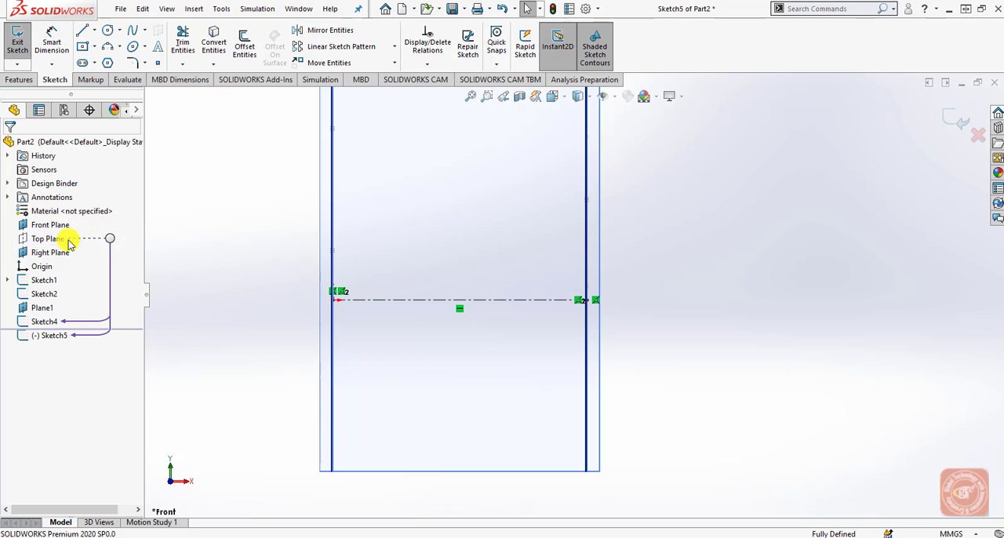
click(53, 254)
click(83, 235)
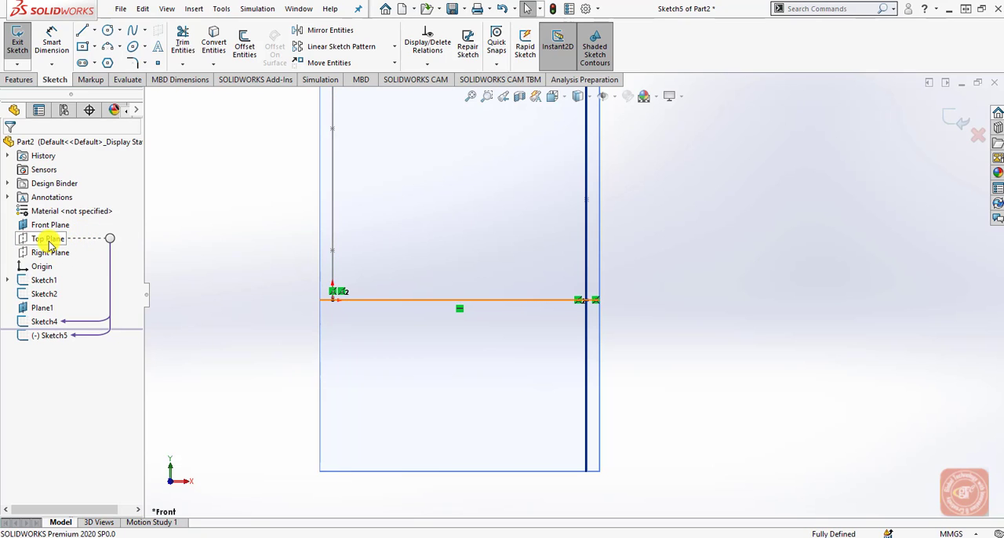
click(51, 225)
click(84, 208)
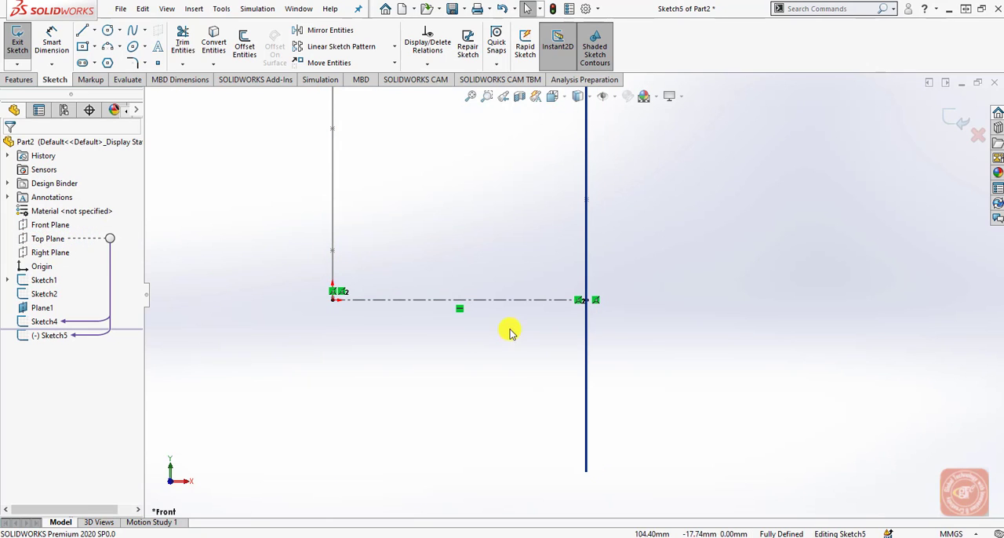
click(44, 308)
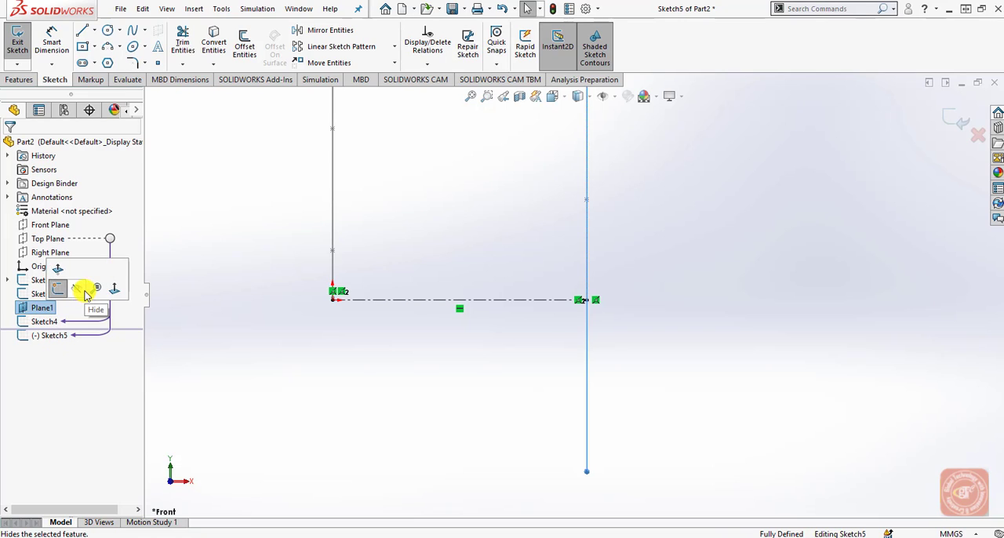
click(85, 295)
Sketch a 280 mm vertical line upward from the construction line's outer end and end the line chain.
scroll(516, 299, down, 3)
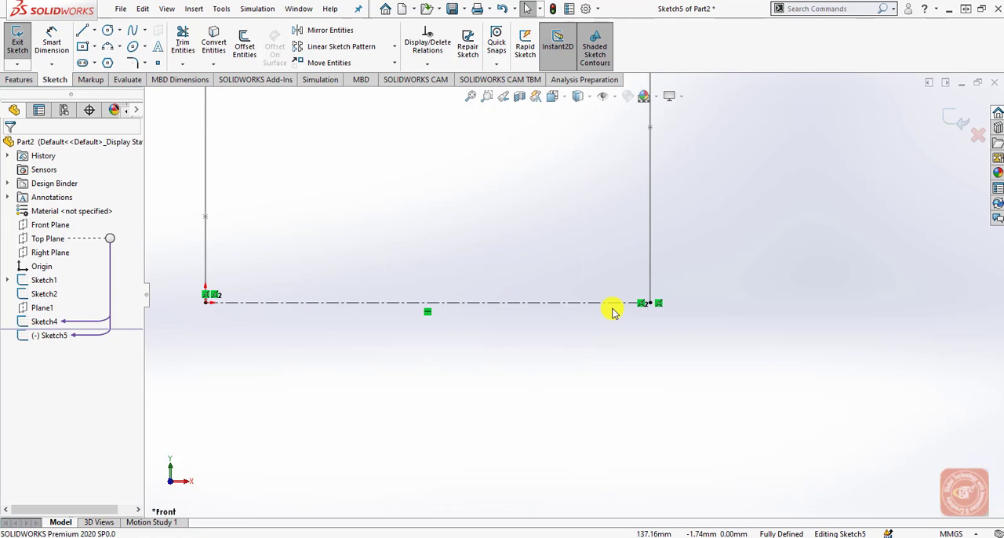
scroll(614, 312, down, 1)
scroll(347, 332, up, 4)
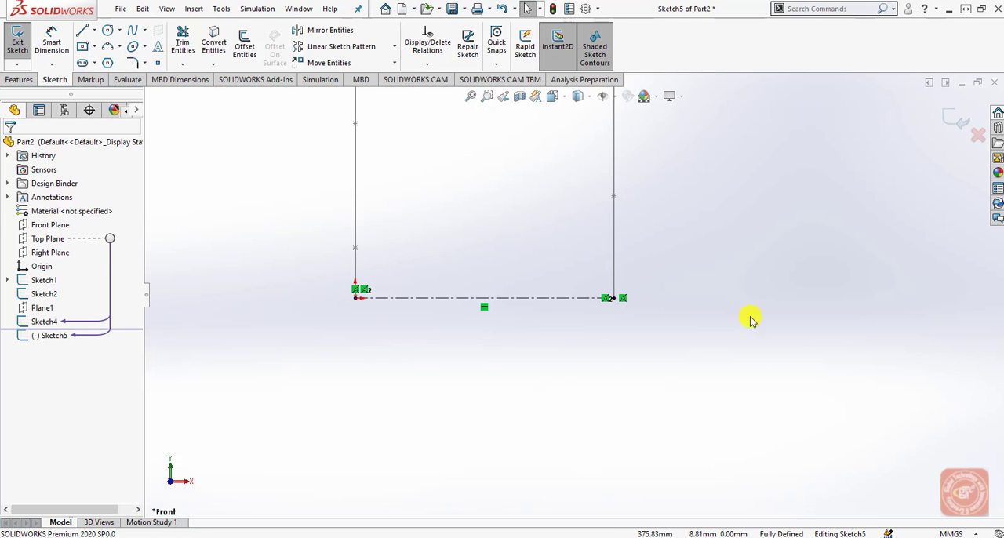
scroll(580, 298, up, 3)
scroll(596, 264, down, 5)
click(83, 29)
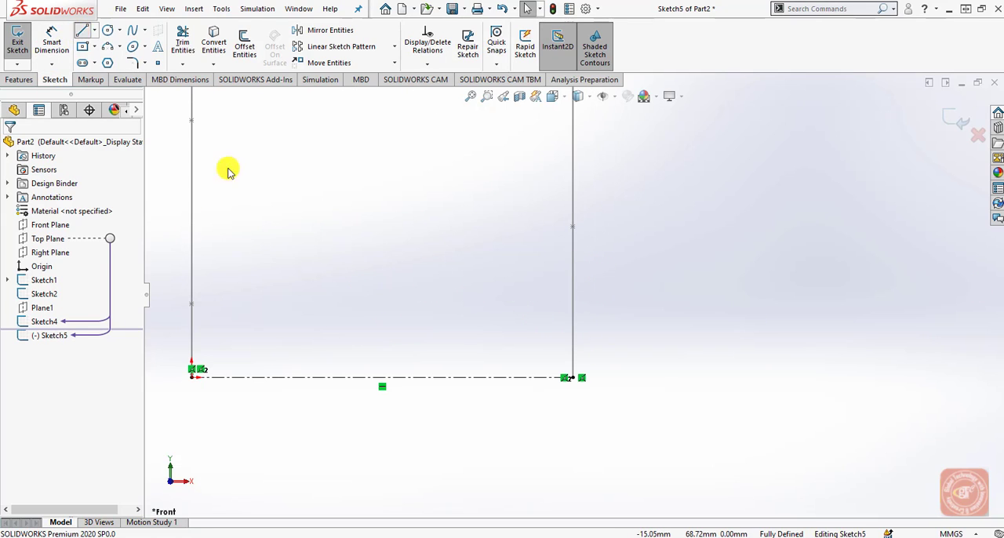
click(575, 380)
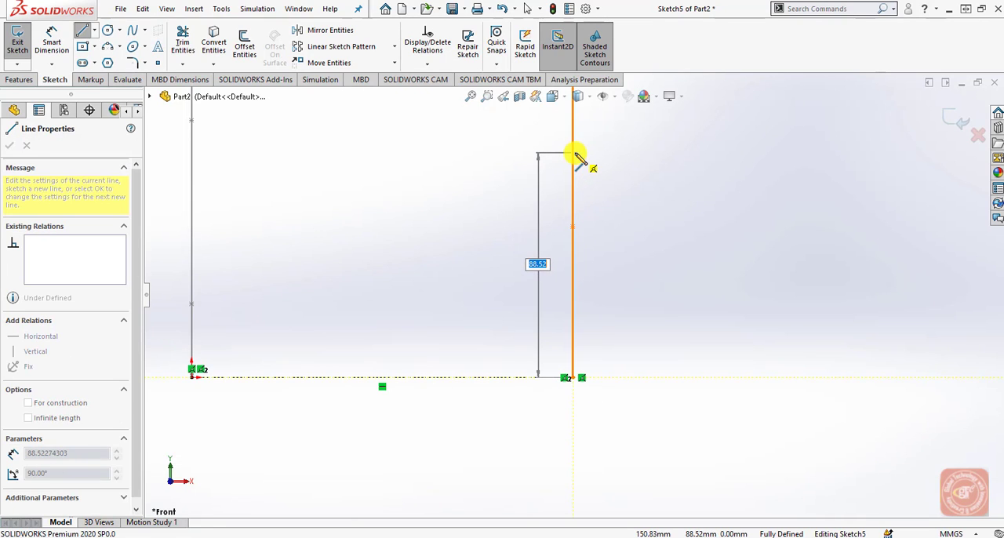
click(576, 153)
scroll(612, 329, up, 3)
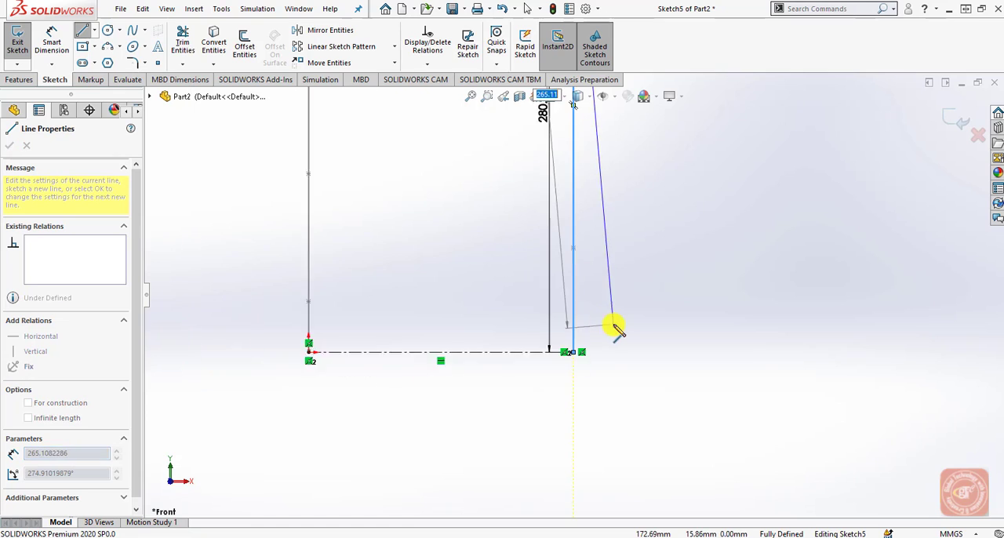
scroll(620, 239, up, 4)
scroll(608, 240, down, 5)
right_click(586, 259)
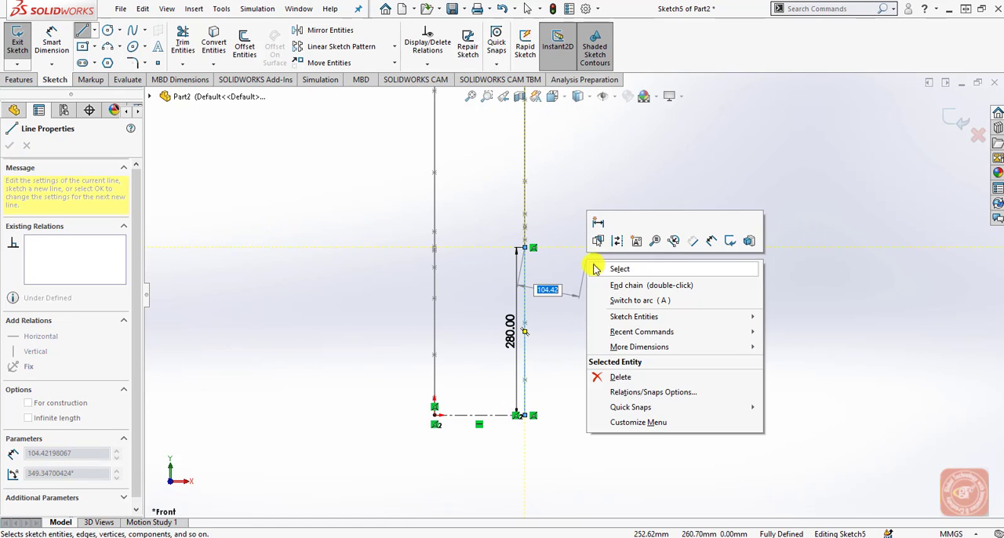
click(598, 268)
Move the vertical line's 280 mm dimension to the outer side of the line.
scroll(543, 293, down, 4)
drag(488, 388, 539, 392)
scroll(619, 345, up, 3)
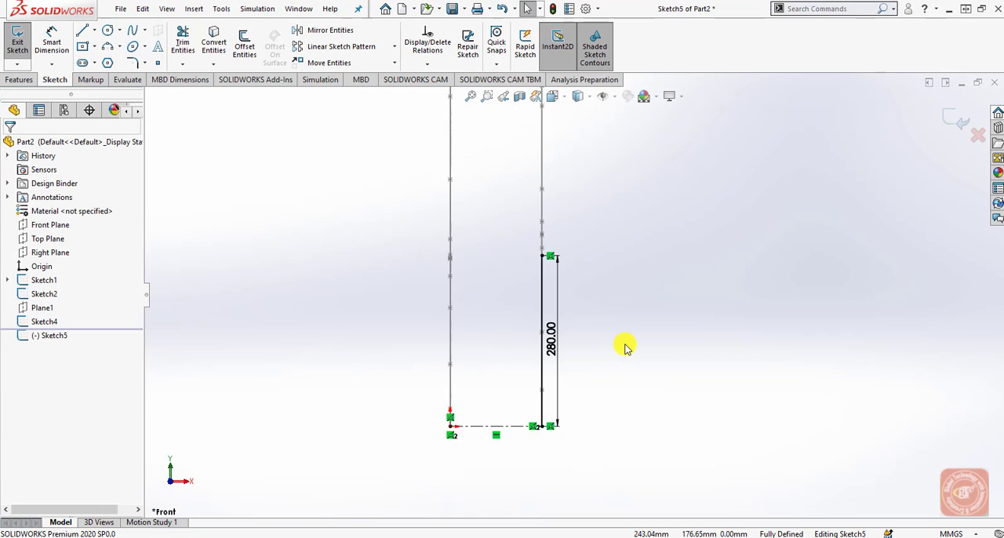
scroll(601, 240, down, 2)
scroll(596, 243, up, 1)
scroll(553, 152, down, 1)
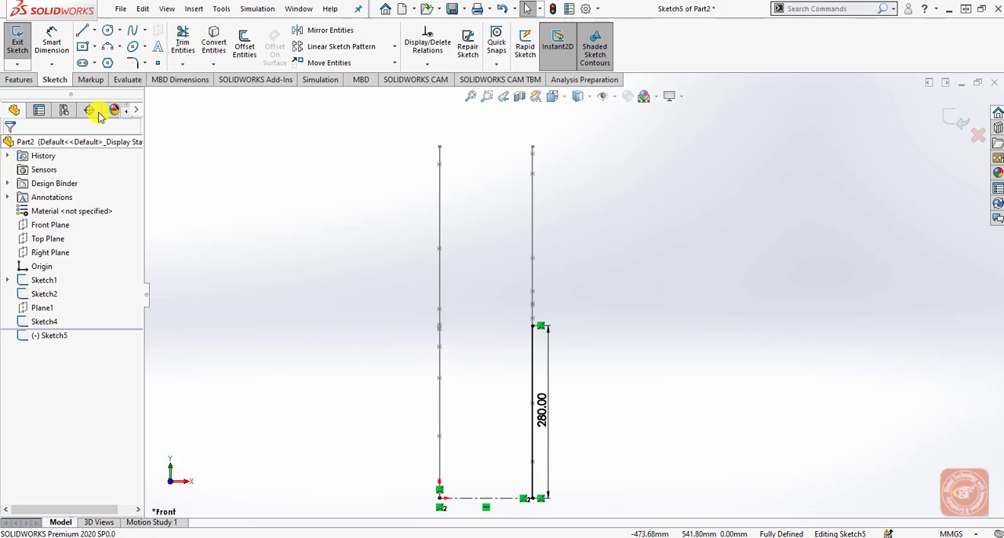
Draw a two-point spline from the top end of the center edge to the upper end of the 280 mm line.
click(132, 30)
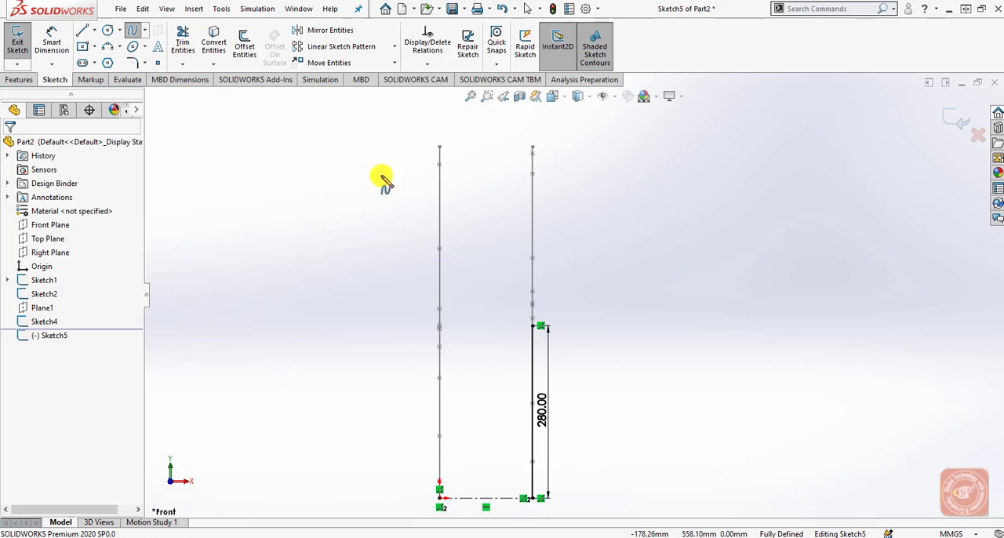
click(439, 147)
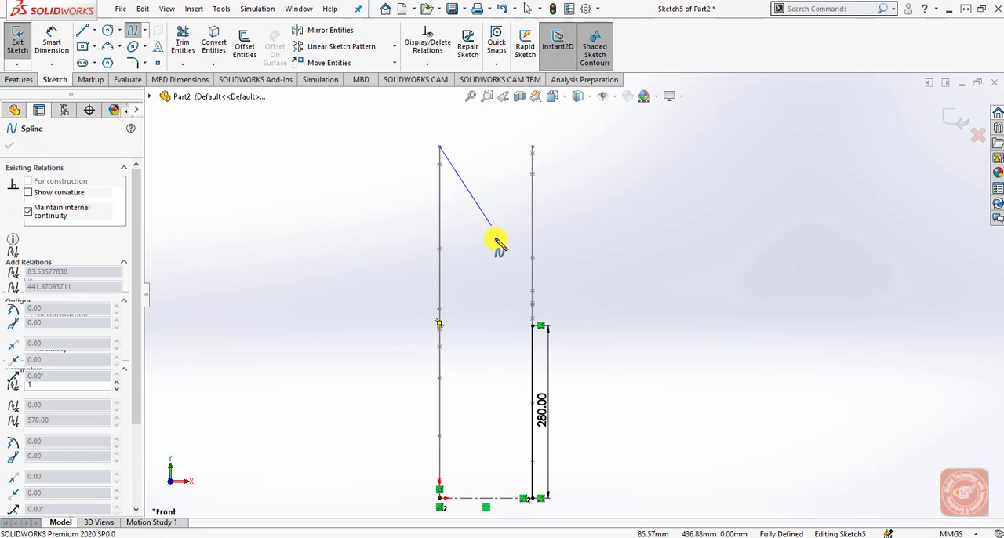
click(534, 327)
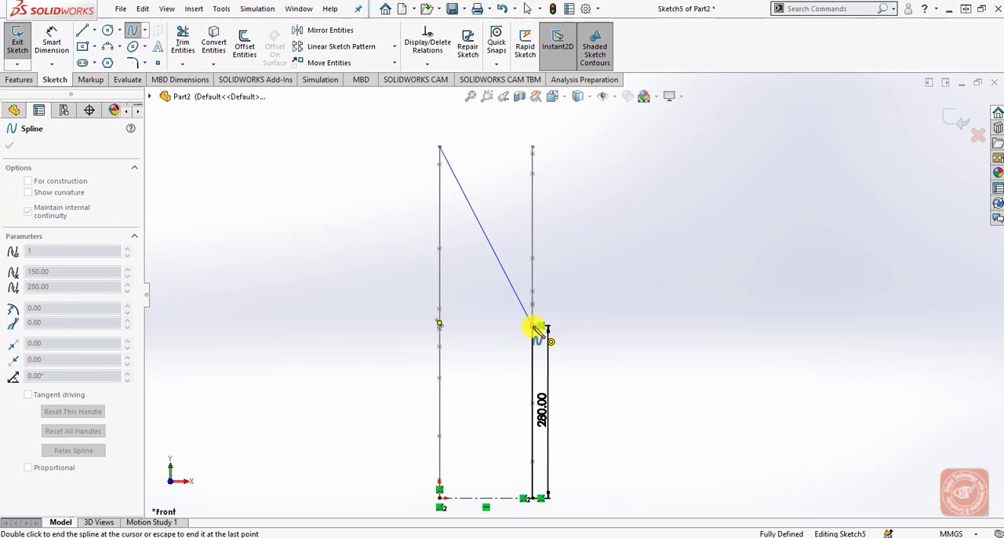
double_click(533, 327)
right_click(568, 223)
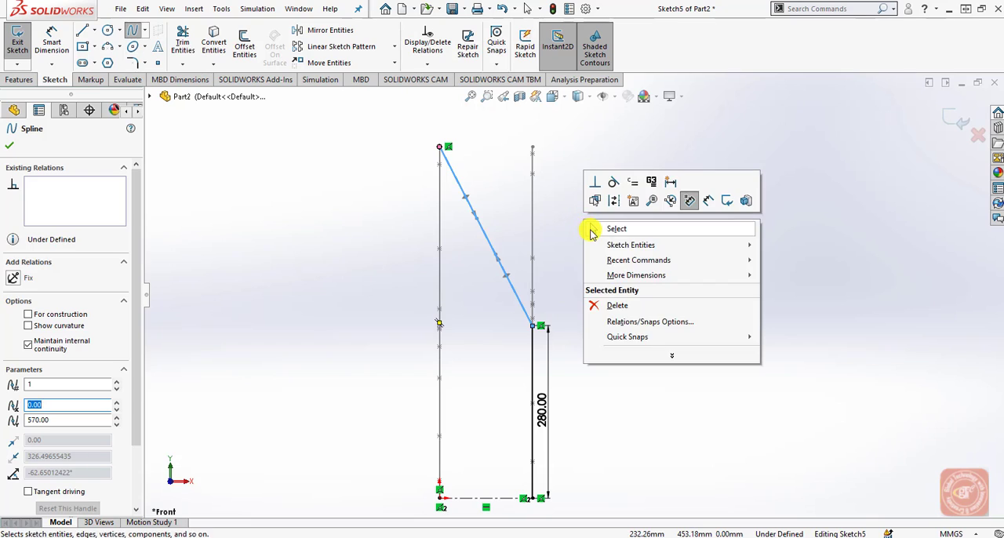
click(607, 227)
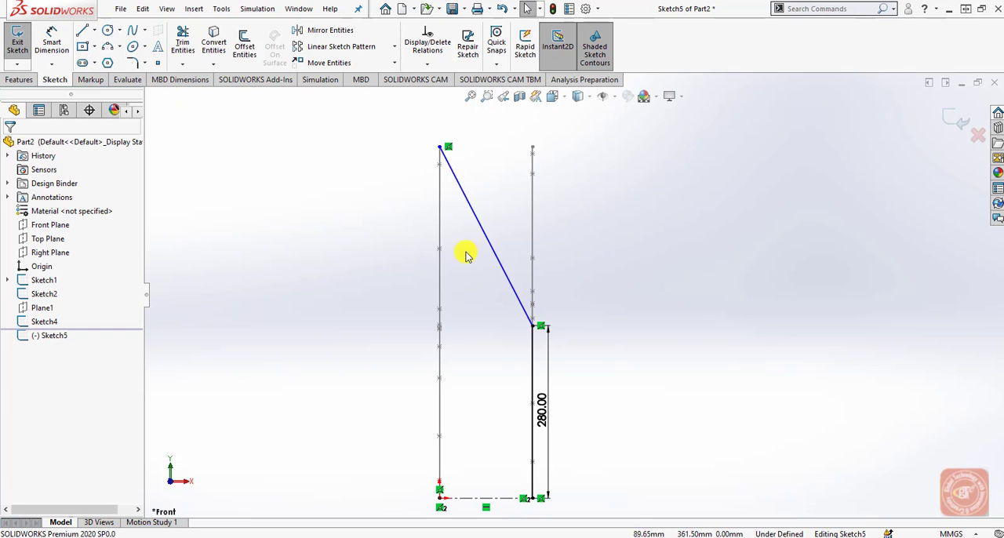
Apply a Horizontal relation to the tangent handle at the spline's top end.
click(452, 171)
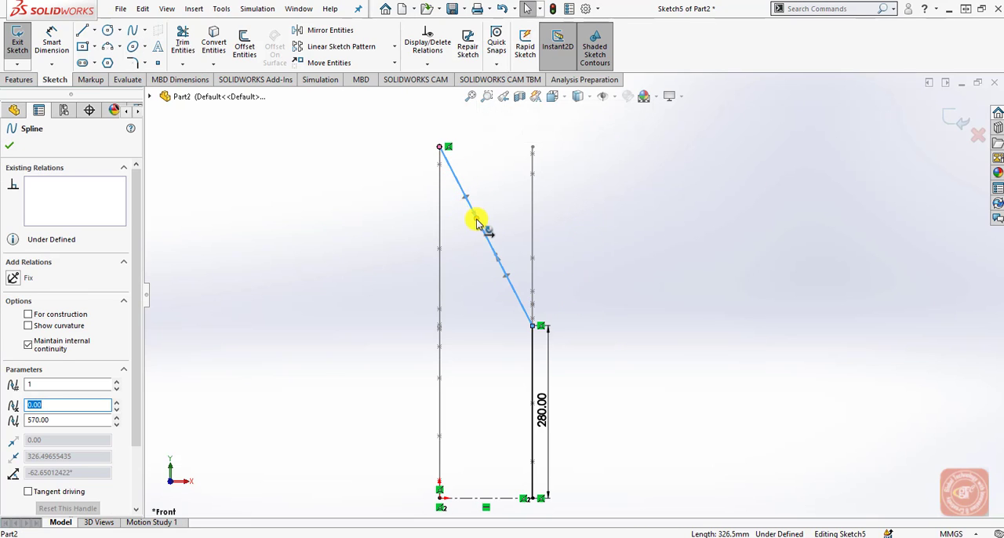
click(477, 223)
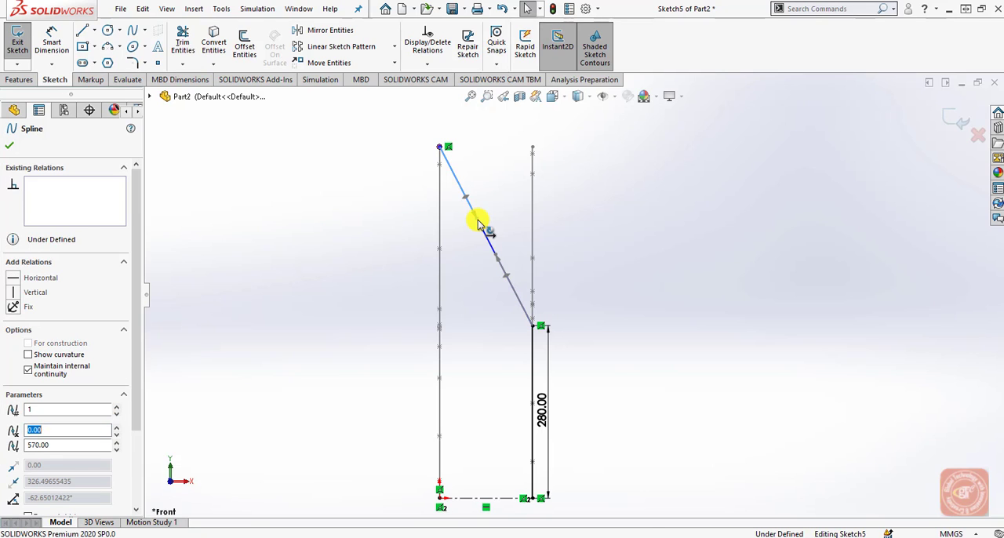
click(16, 281)
click(345, 281)
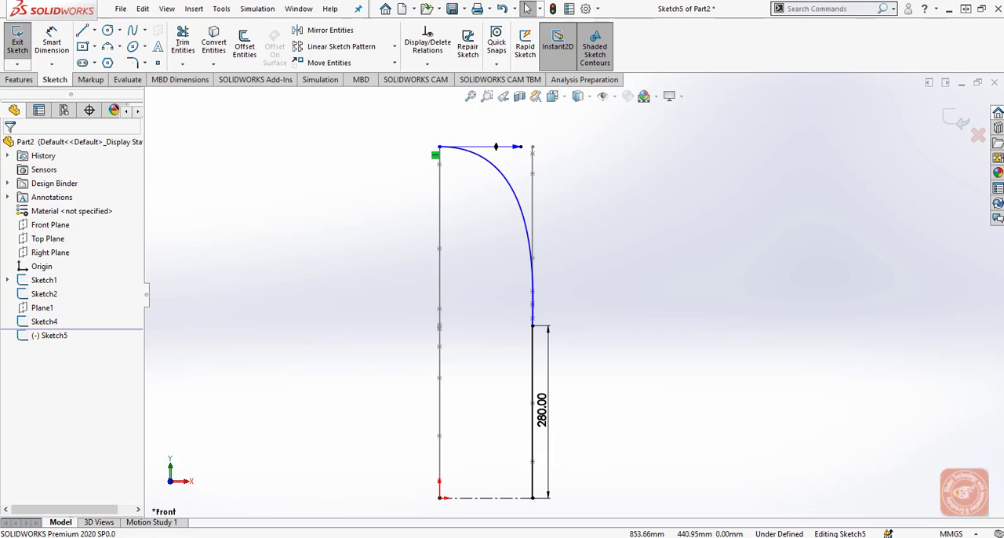
Apply an Equal Curvature relation between the spline and the 280 mm vertical line.
click(528, 236)
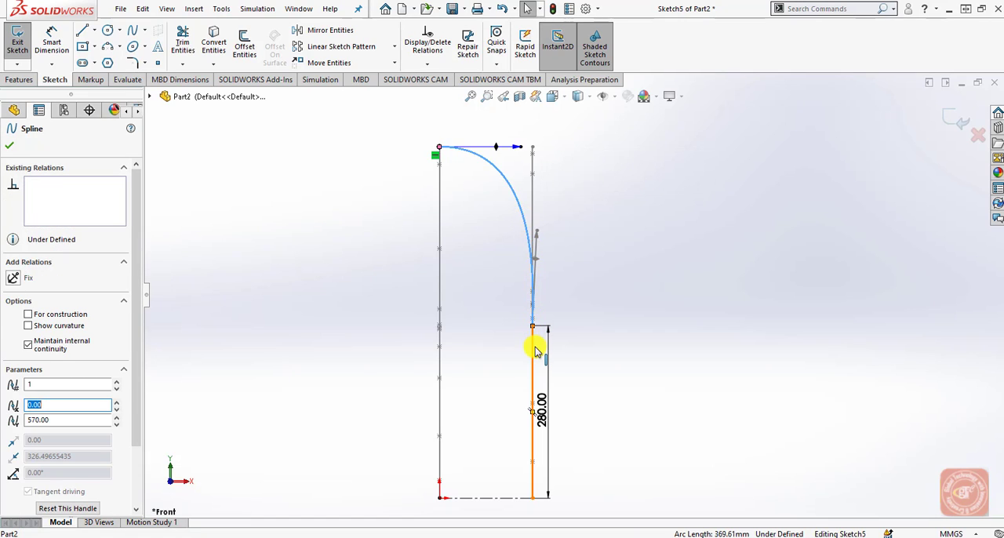
ctrl+click(533, 349)
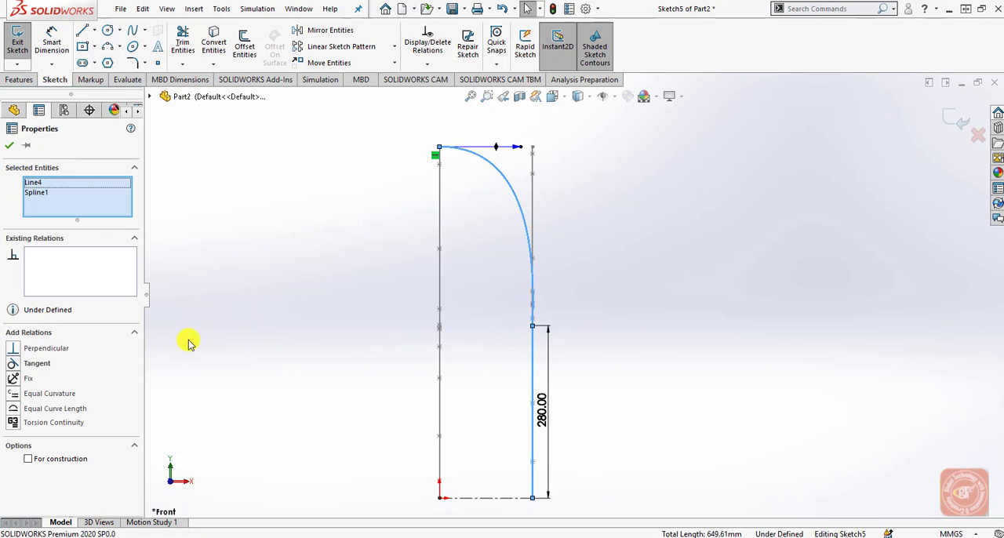
click(15, 396)
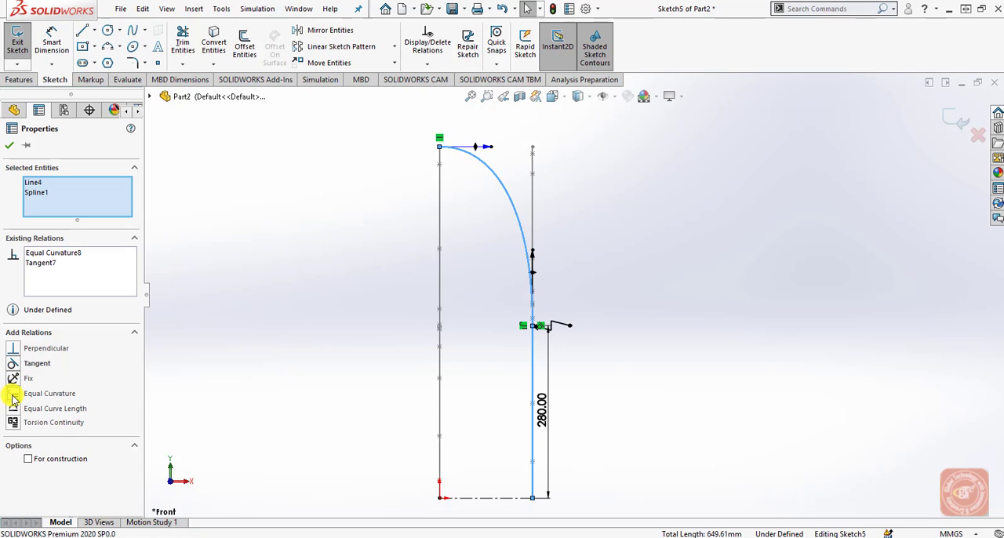
click(325, 309)
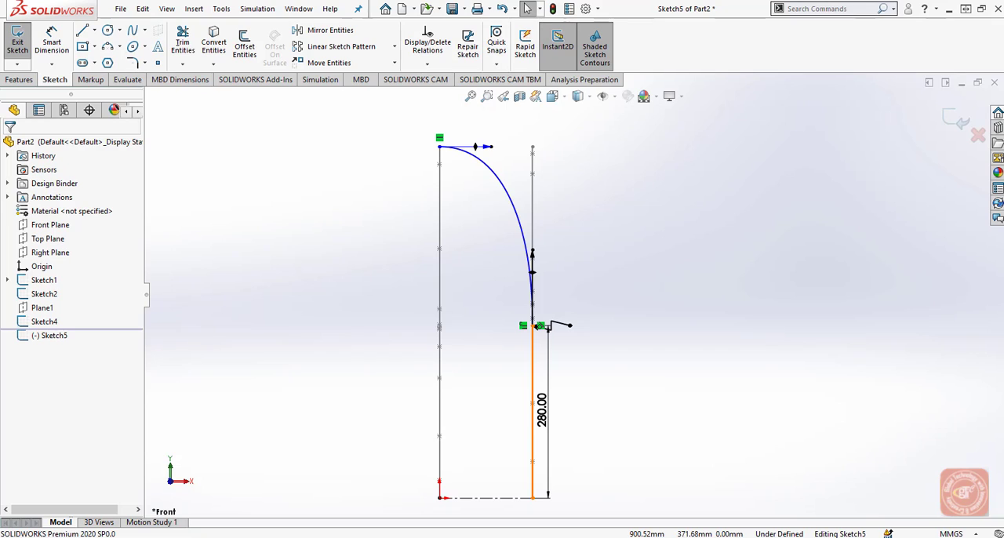
Dimension the spline's lower tangent handle at the top of the 280 mm line to 600 mm.
click(51, 44)
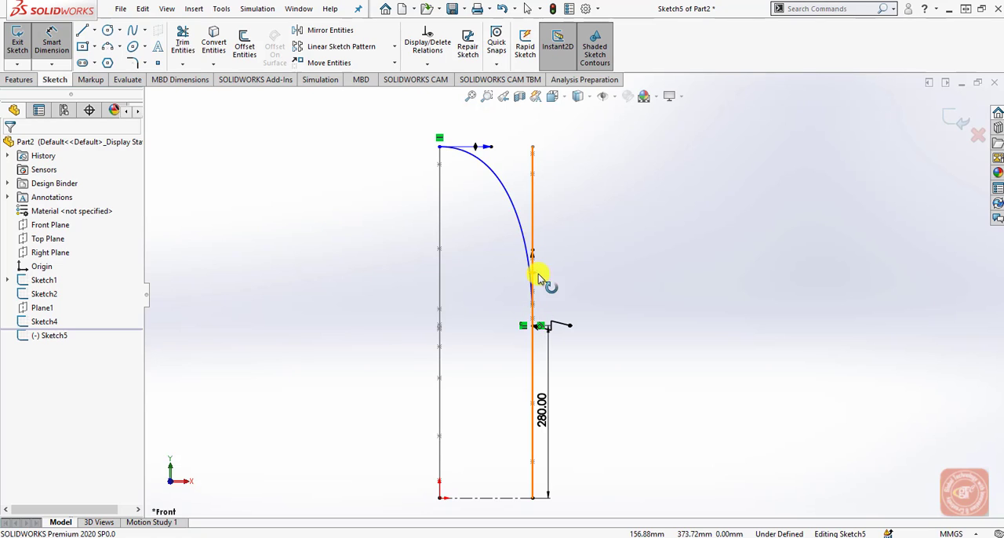
click(532, 327)
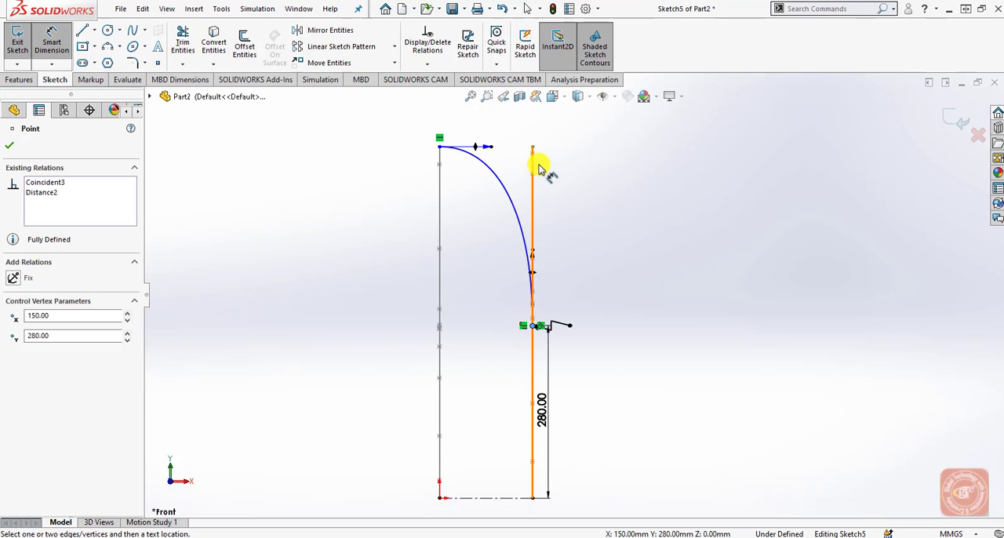
click(534, 257)
click(610, 242)
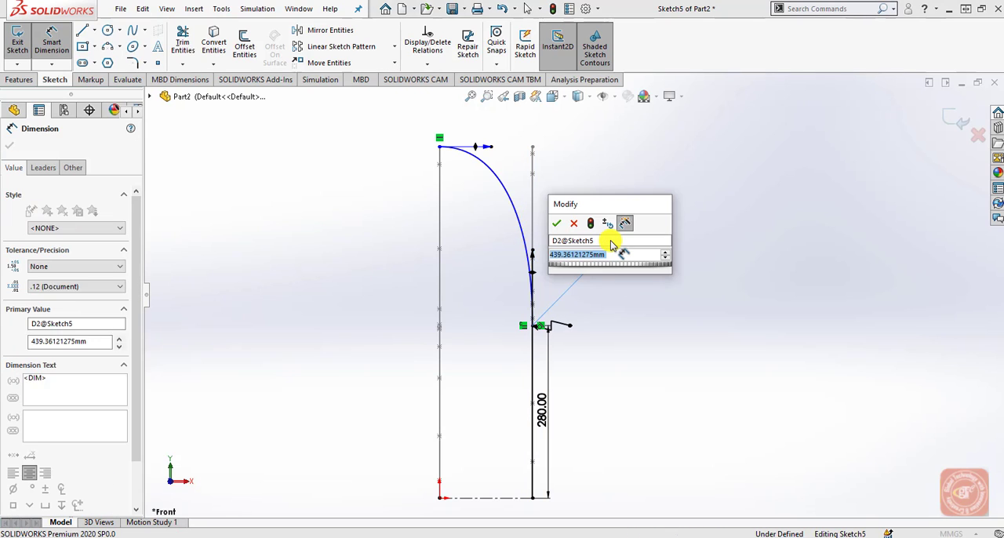
text(600)
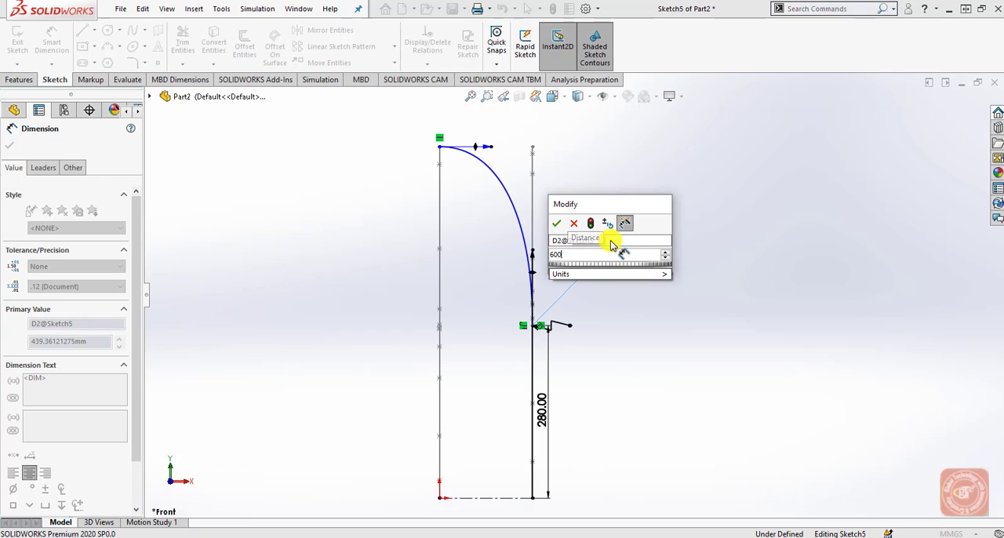
key(Return)
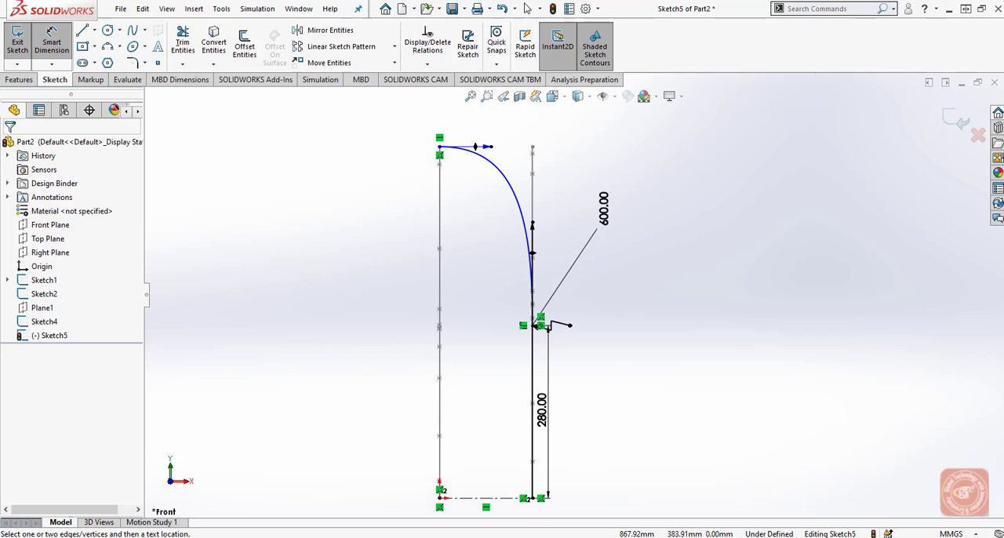
Dimension the horizontal tangent handle at the spline's top end to 320 mm.
scroll(509, 263, up, 1)
scroll(491, 163, down, 4)
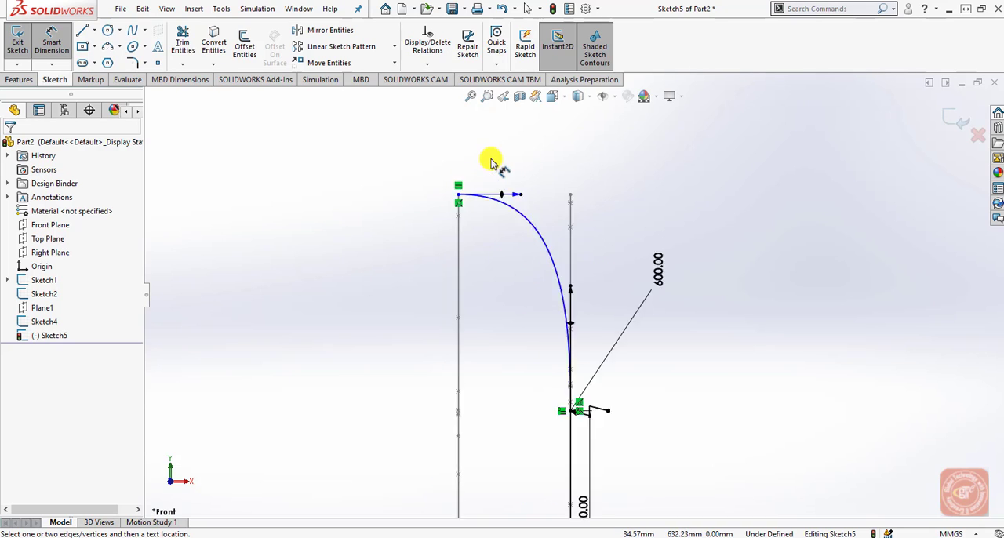
click(454, 227)
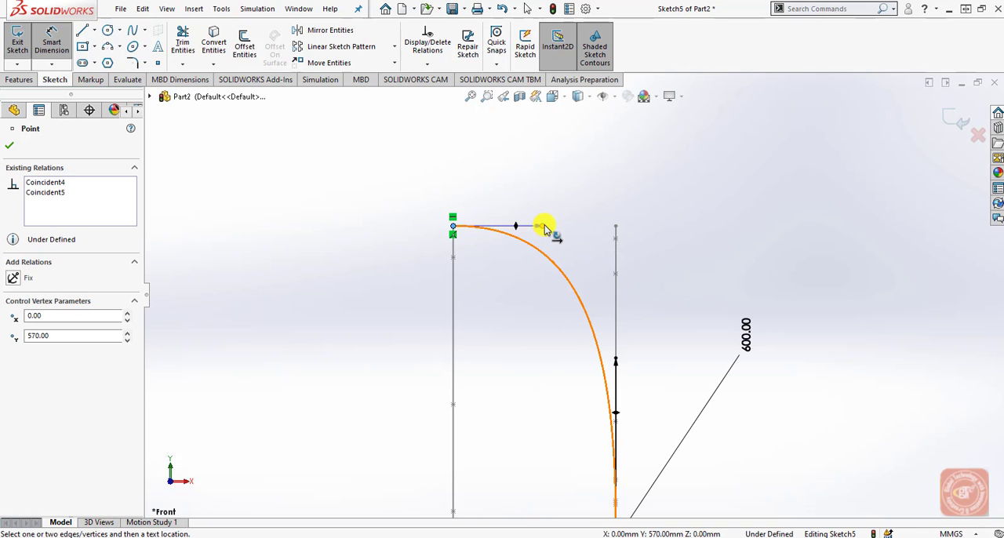
click(545, 227)
click(604, 167)
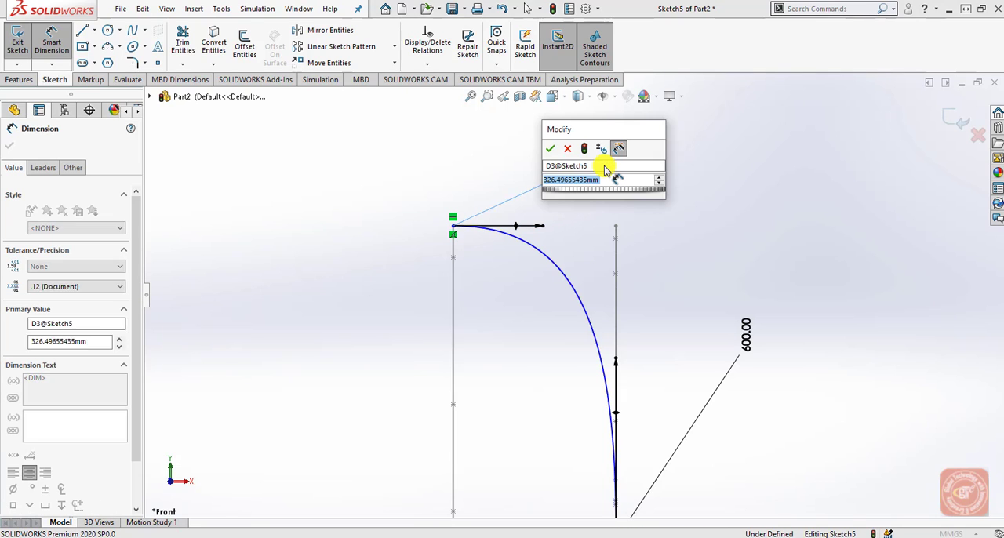
text(326.5)
key(Return)
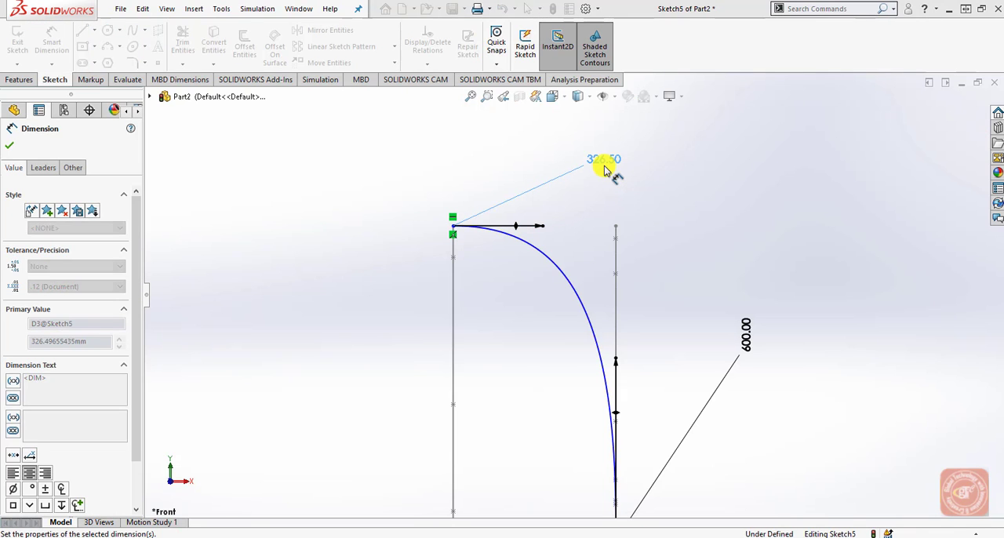
click(646, 197)
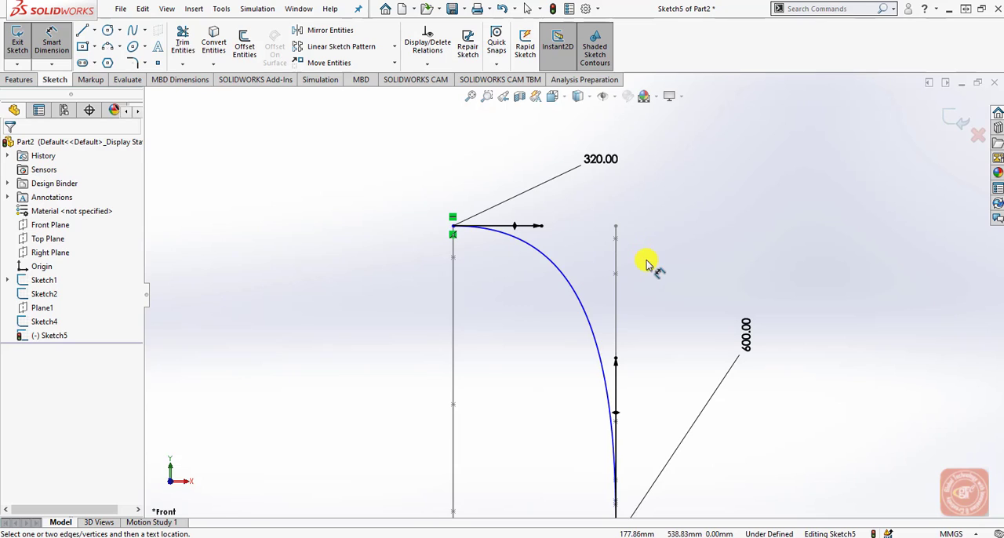
Finish and exit the front outline sketch.
scroll(649, 265, up, 6)
scroll(612, 433, down, 3)
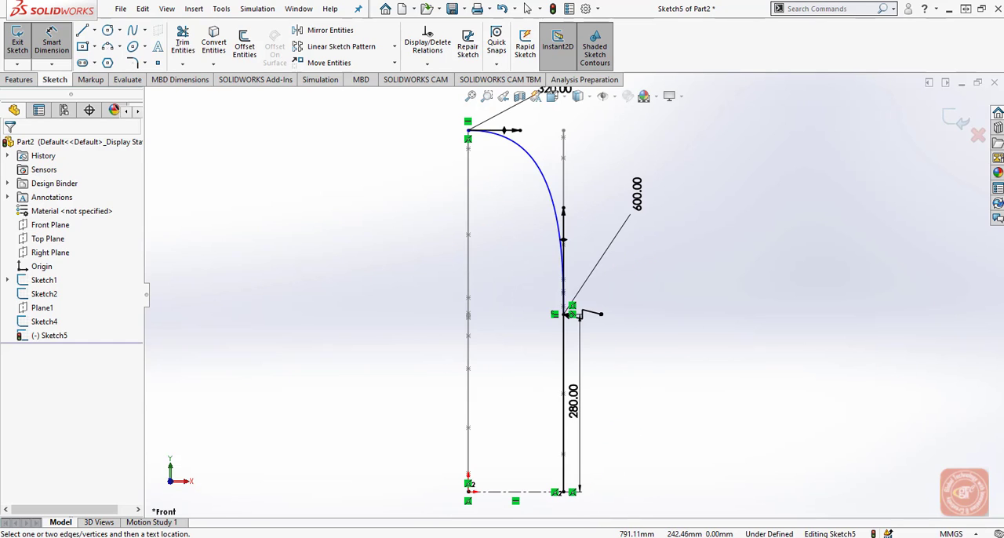
click(942, 124)
Create a projected curve of the Sketch on sketch type from Sketch5 and Sketch4.
mouse_move(712, 305)
middle_down()
mouse_move(698, 325)
mouse_move(669, 294)
mouse_move(634, 301)
mouse_move(606, 366)
middle_up()
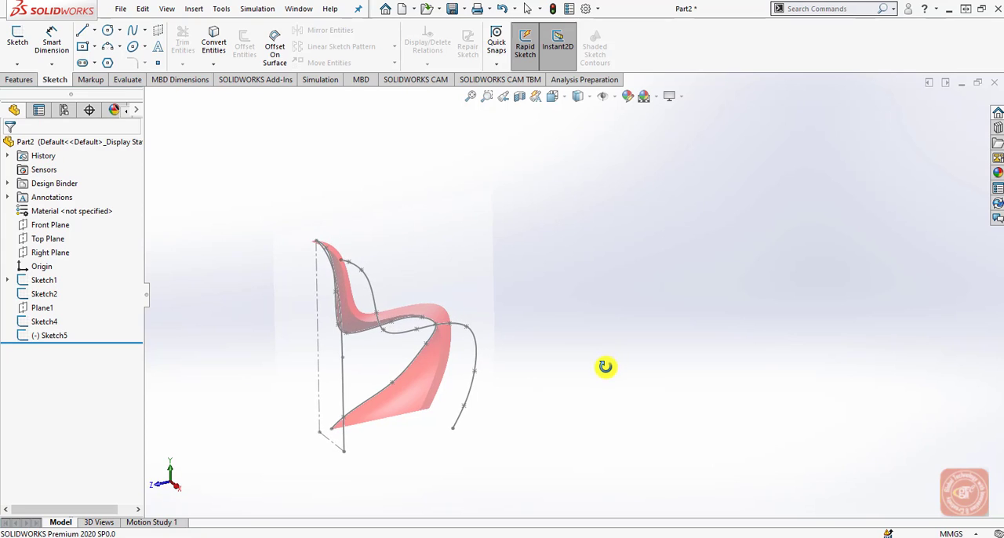
scroll(259, 267, down, 2)
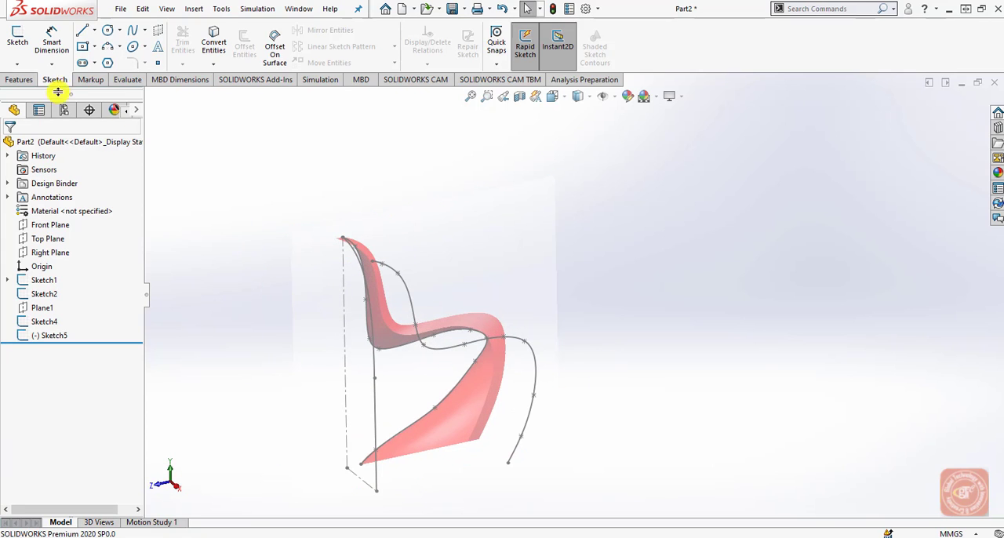
click(19, 80)
click(537, 62)
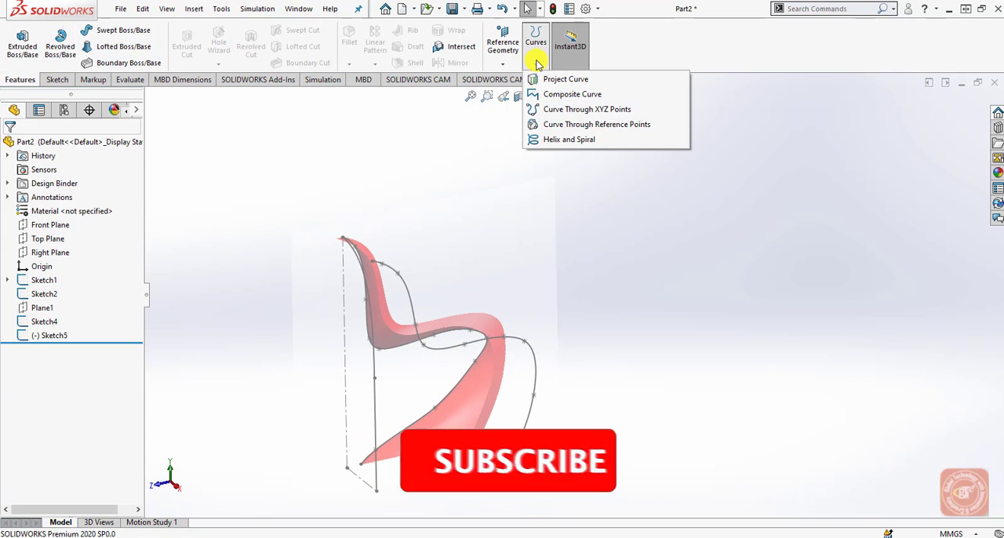
click(541, 78)
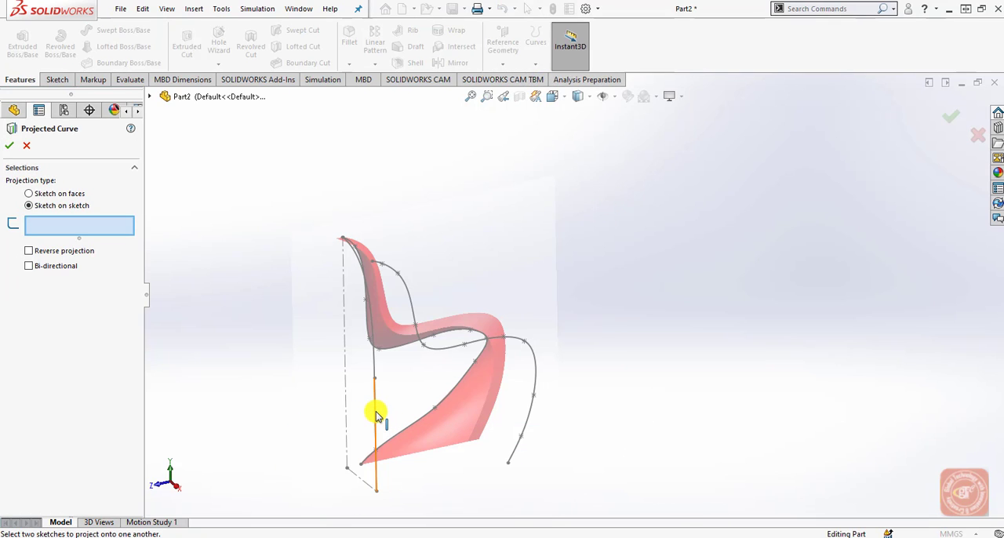
click(149, 96)
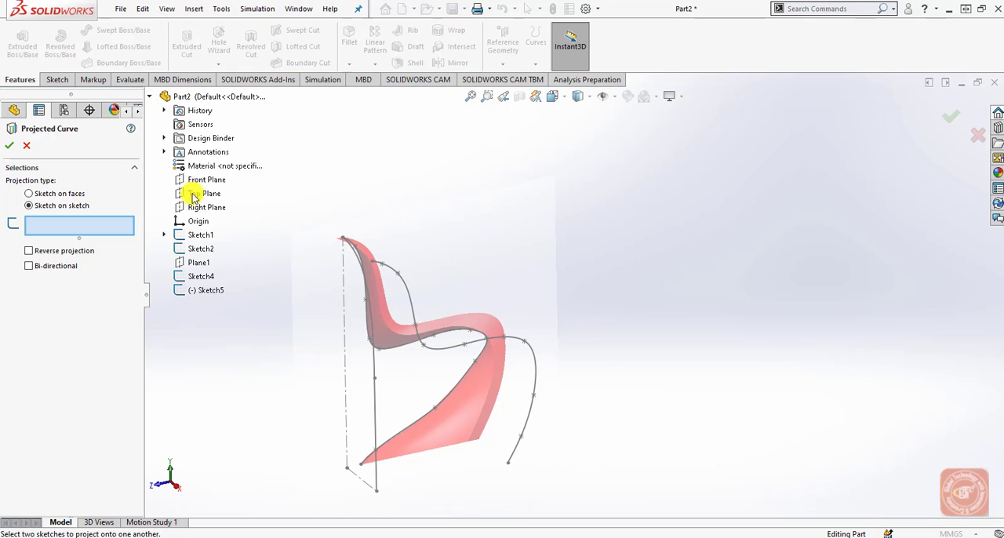
click(210, 290)
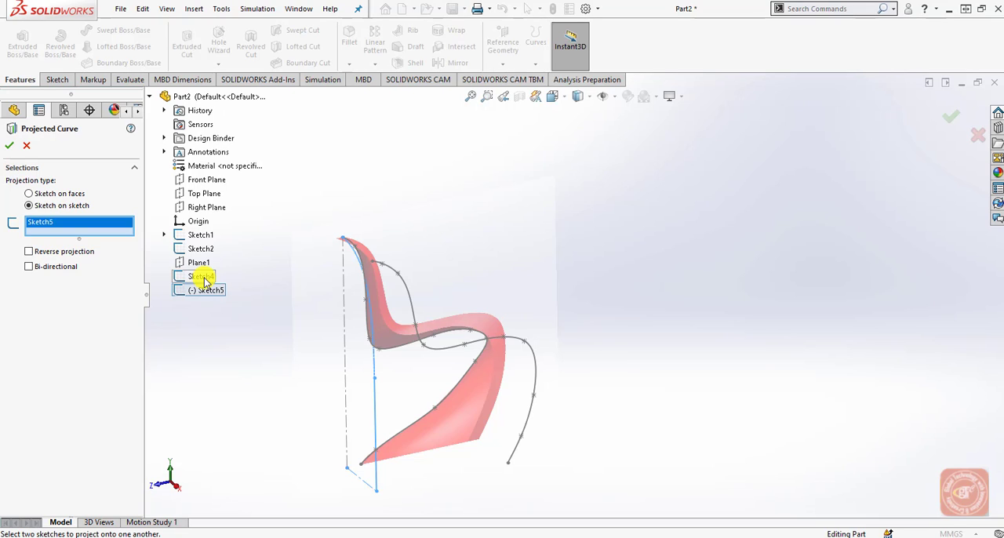
click(203, 277)
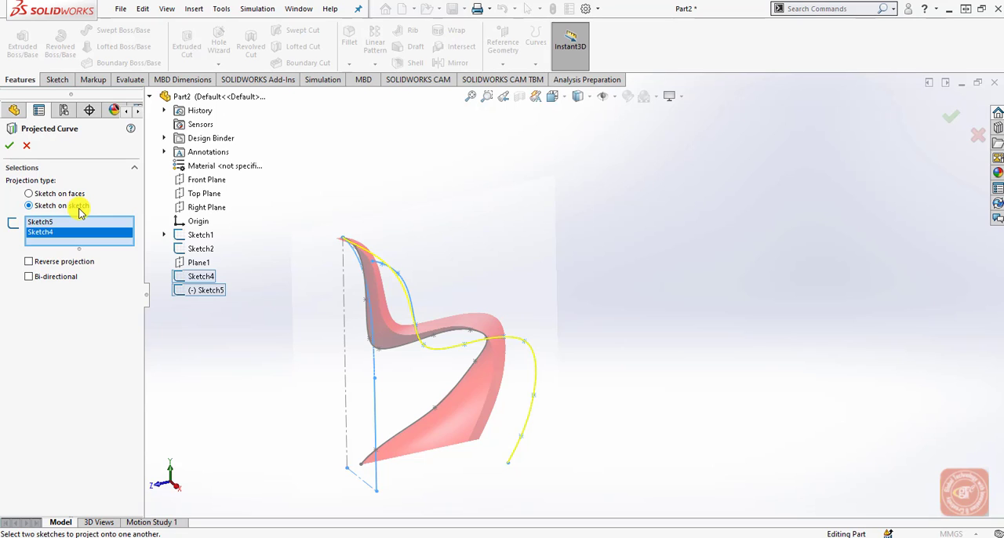
click(9, 147)
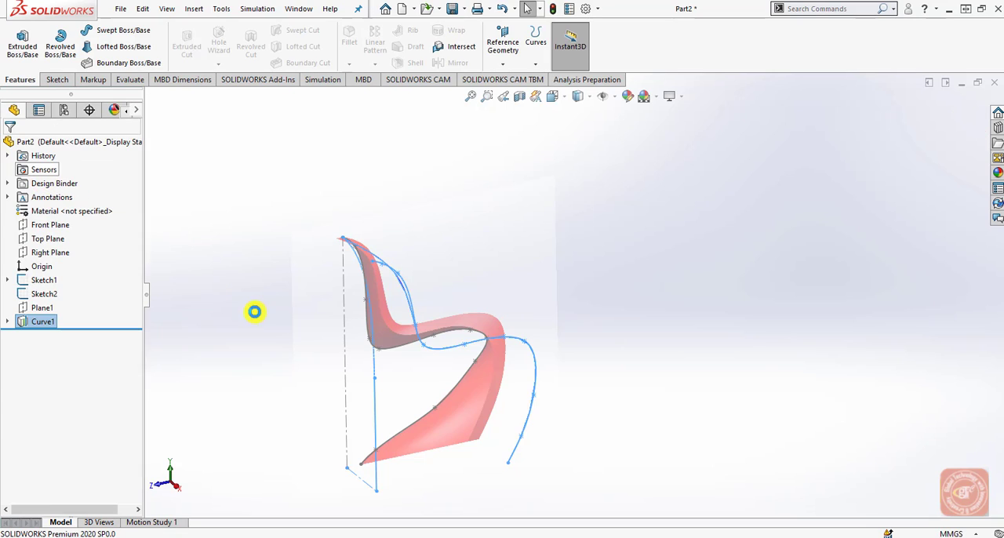
Start a new sketch on the Top Plane and switch to the Top view.
middle_drag(708, 417, 637, 402)
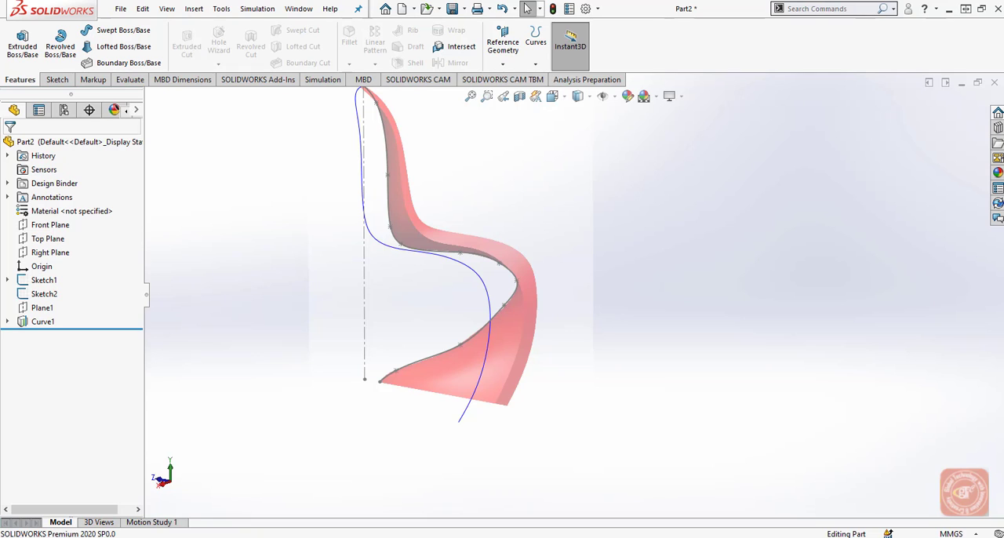
click(55, 240)
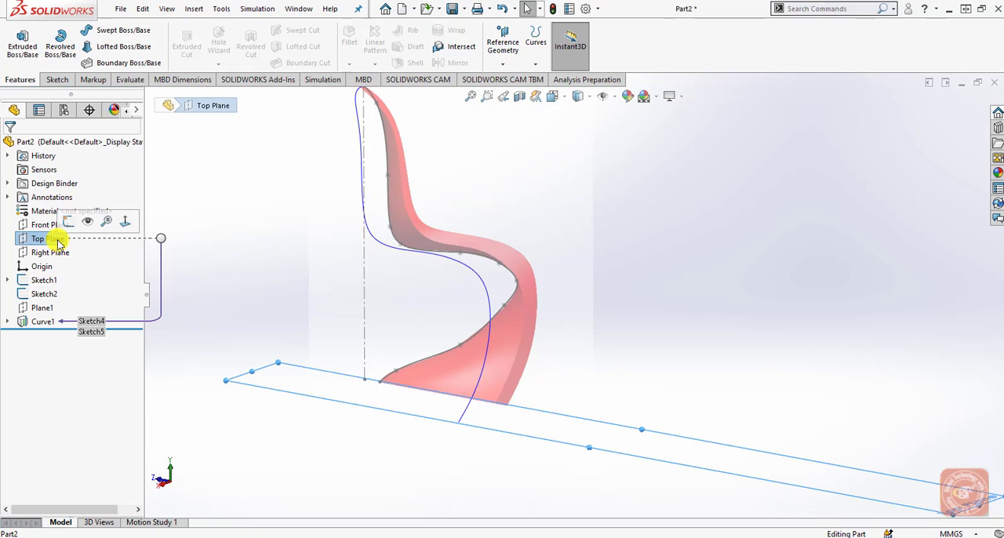
click(56, 79)
click(18, 43)
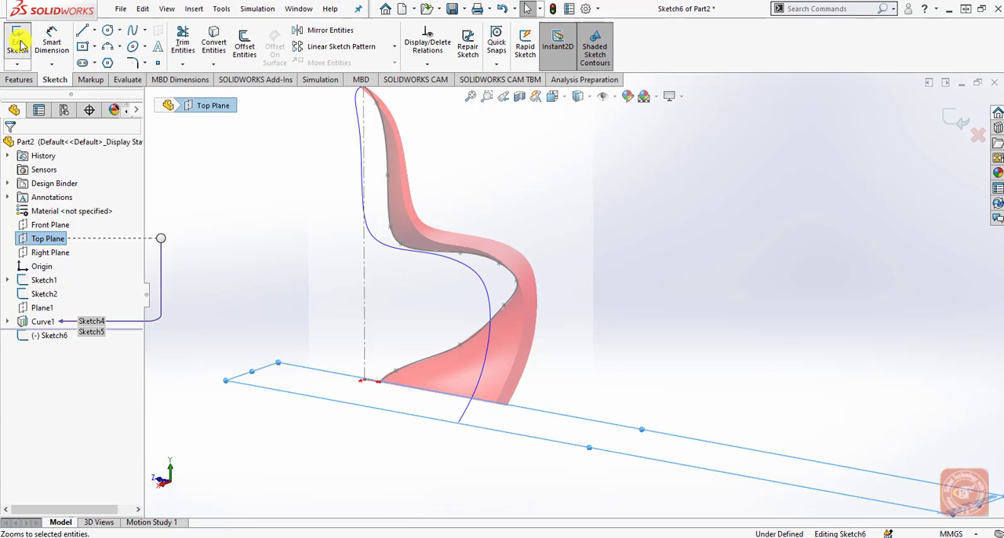
middle_drag(377, 408, 387, 432)
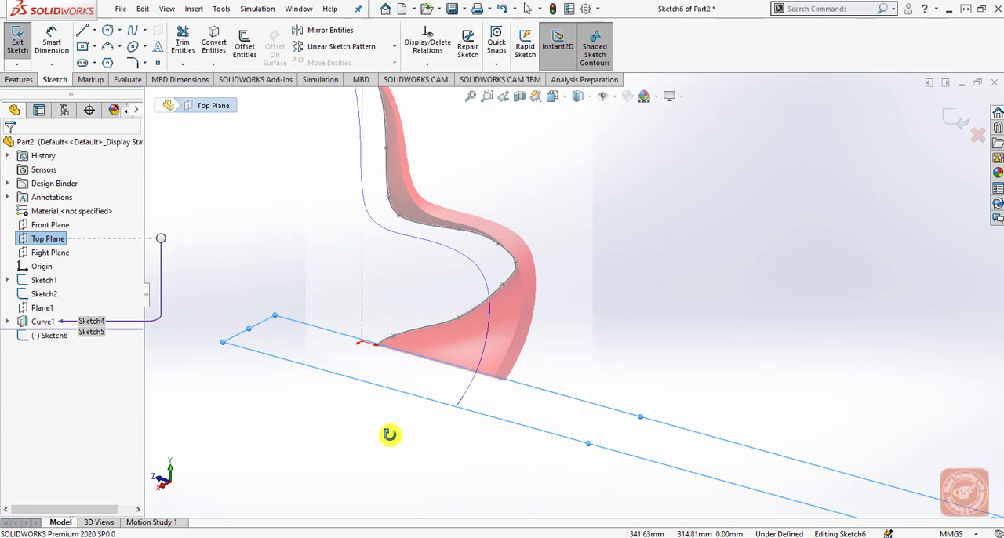
click(553, 97)
click(621, 160)
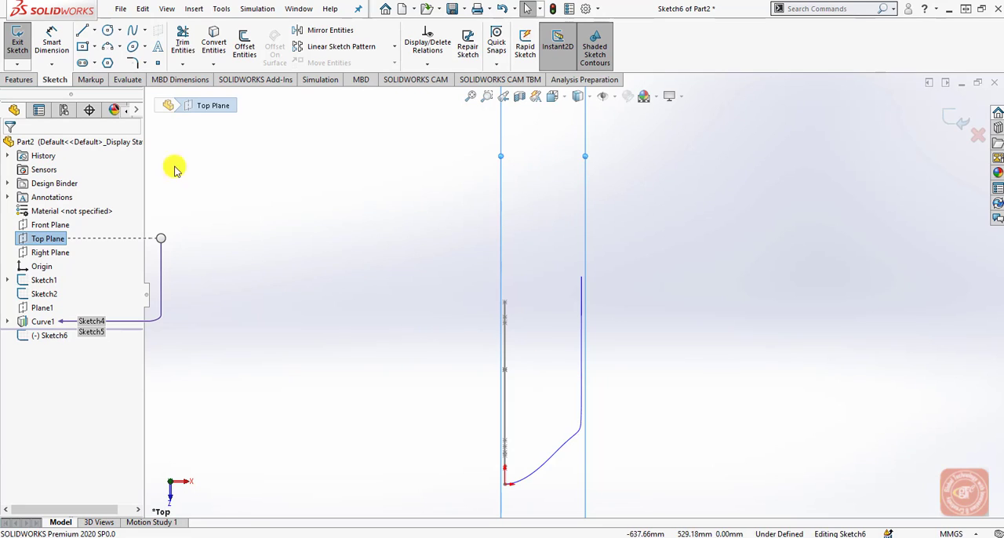
Draw a two-point spline from near the origin to the far end of the projected curve.
click(133, 29)
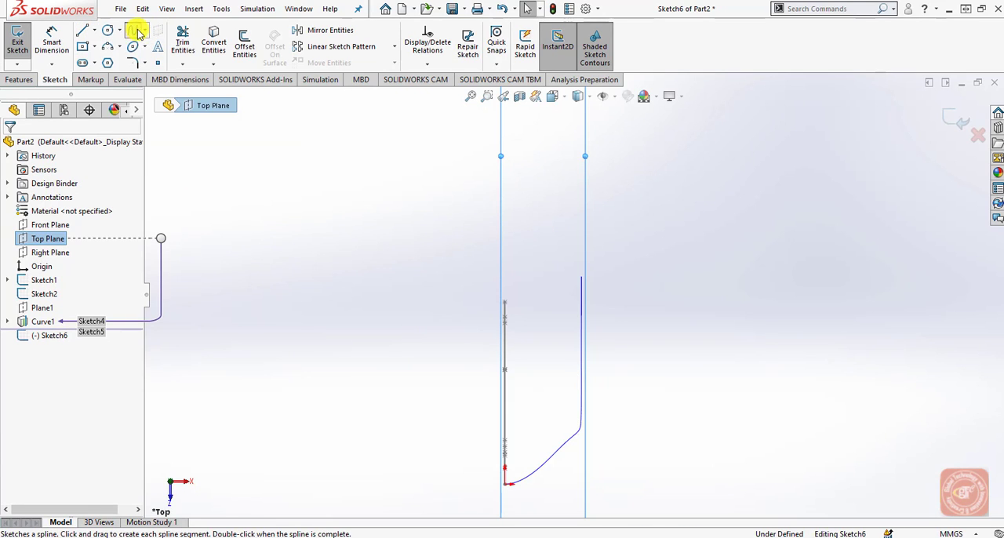
click(507, 471)
click(580, 279)
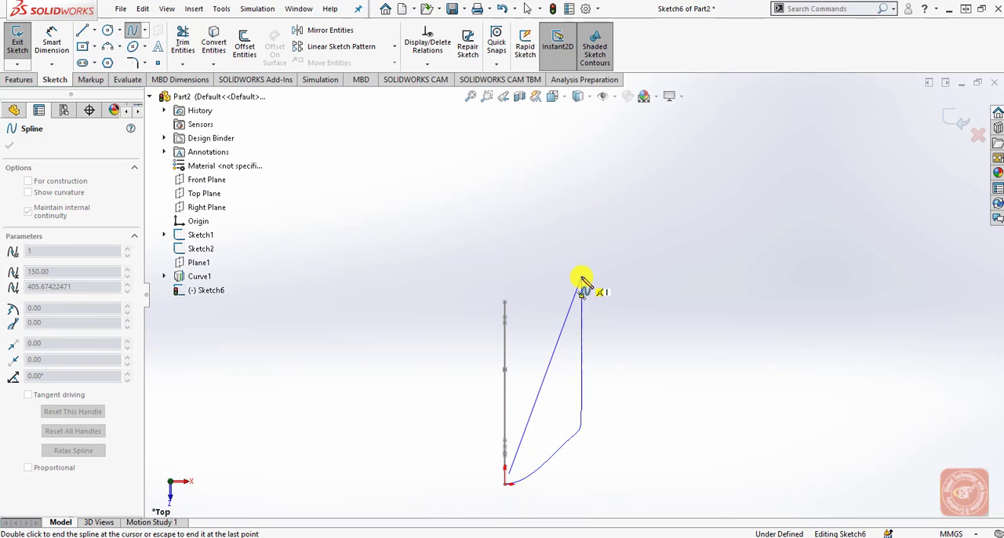
right_click(645, 281)
click(645, 281)
Apply a Pierce relation between the spline's outer endpoint and the projected curve.
mouse_move(645, 280)
middle_down()
mouse_move(616, 381)
mouse_move(625, 381)
mouse_move(601, 245)
mouse_move(533, 250)
mouse_move(518, 276)
mouse_move(511, 370)
mouse_move(500, 325)
mouse_move(467, 388)
mouse_move(481, 414)
middle_up()
scroll(469, 251, down, 3)
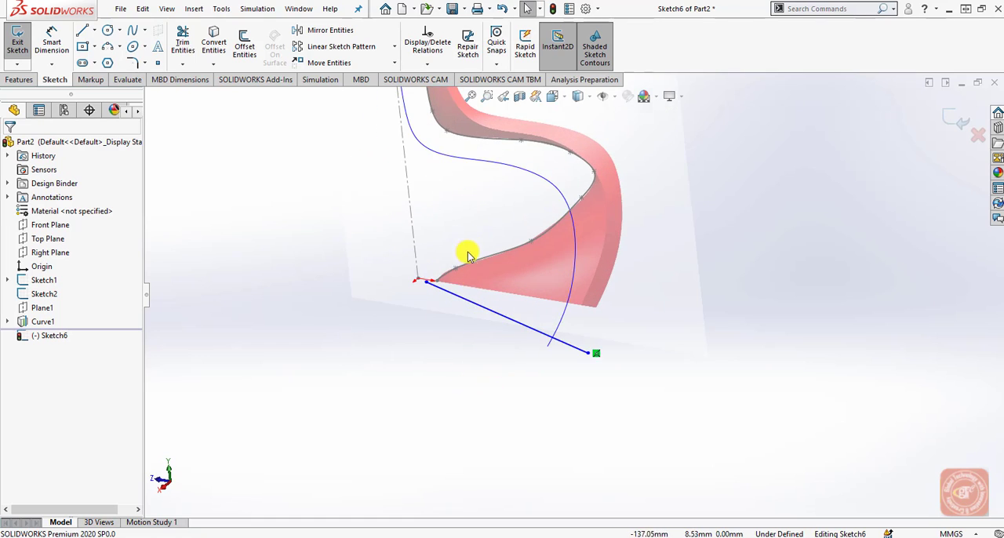
middle_drag(479, 335, 485, 355)
scroll(466, 264, down, 4)
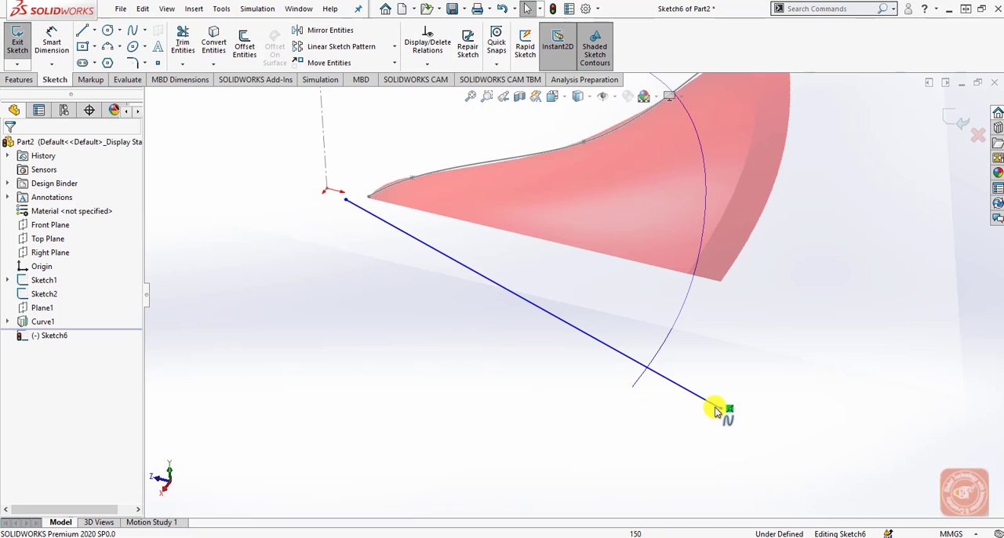
click(721, 408)
ctrl+click(640, 381)
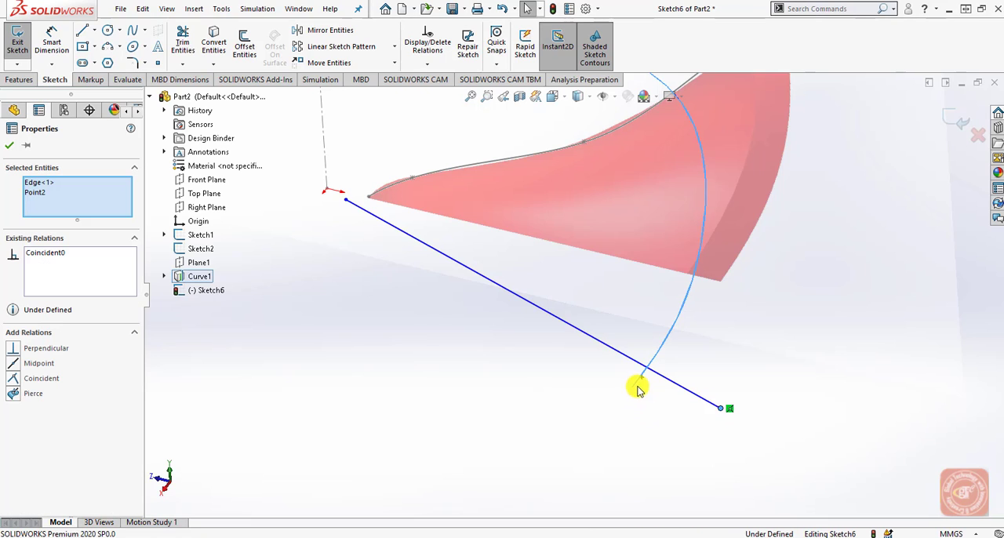
click(17, 396)
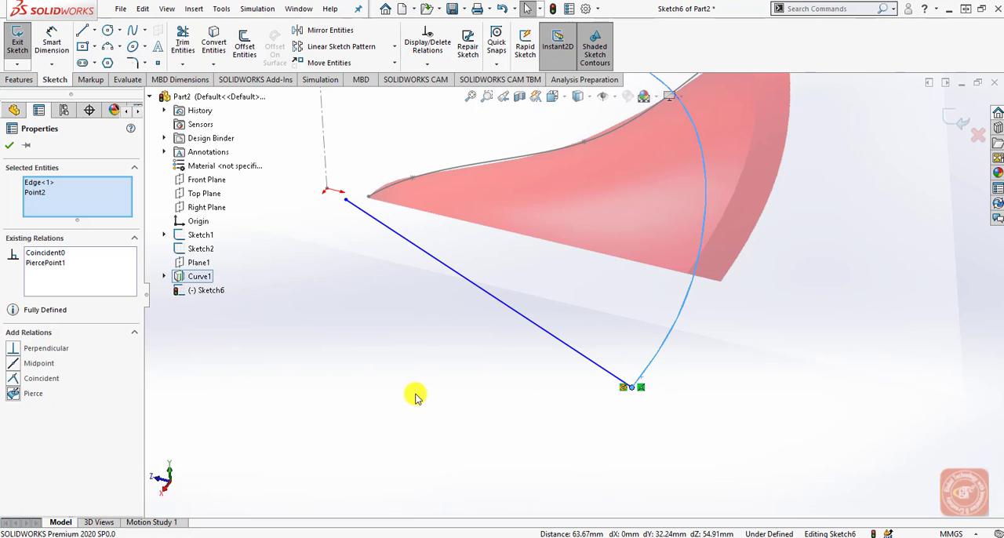
click(532, 405)
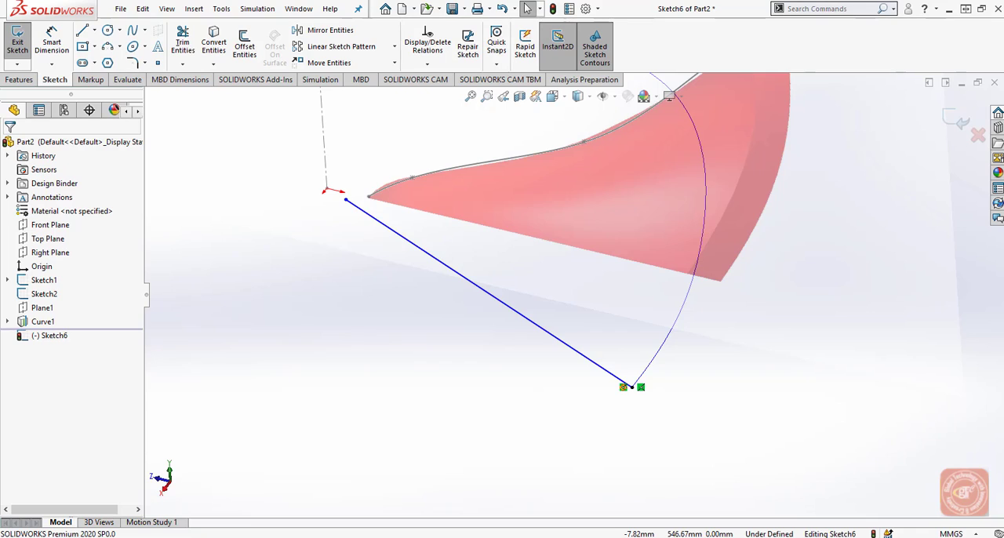
Make the spline's inner endpoint Coincident with the bottom endpoint of the center edge spline in Sketch2.
click(347, 201)
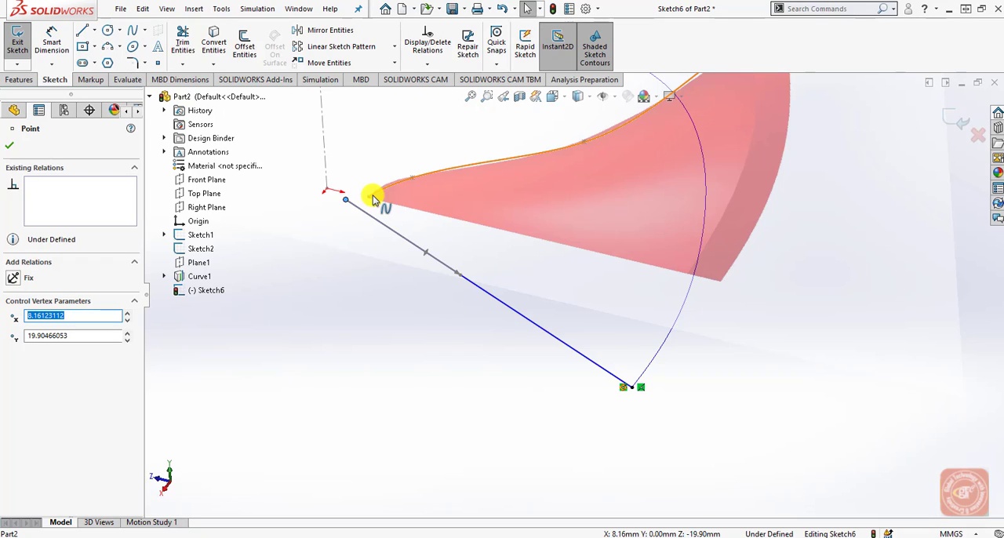
ctrl+click(368, 198)
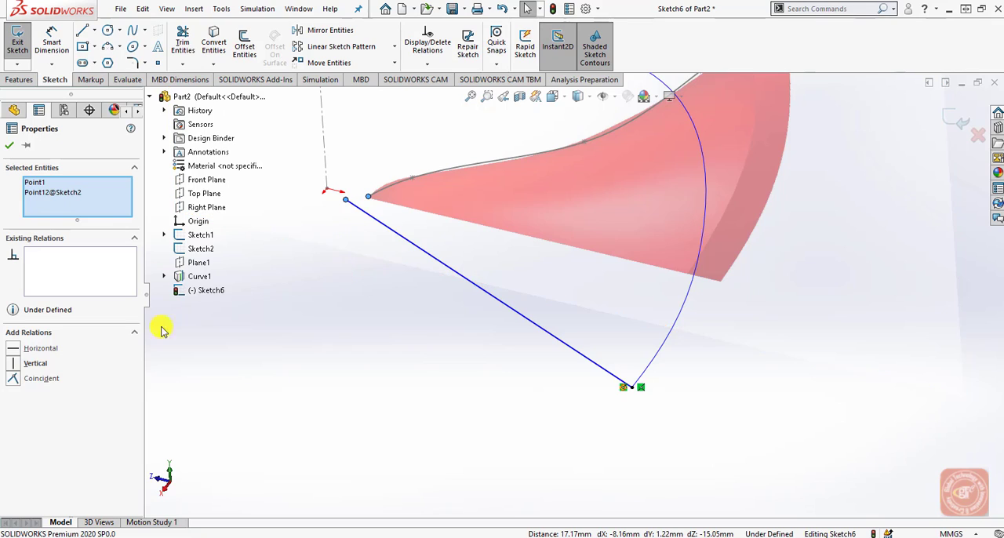
click(19, 380)
click(349, 379)
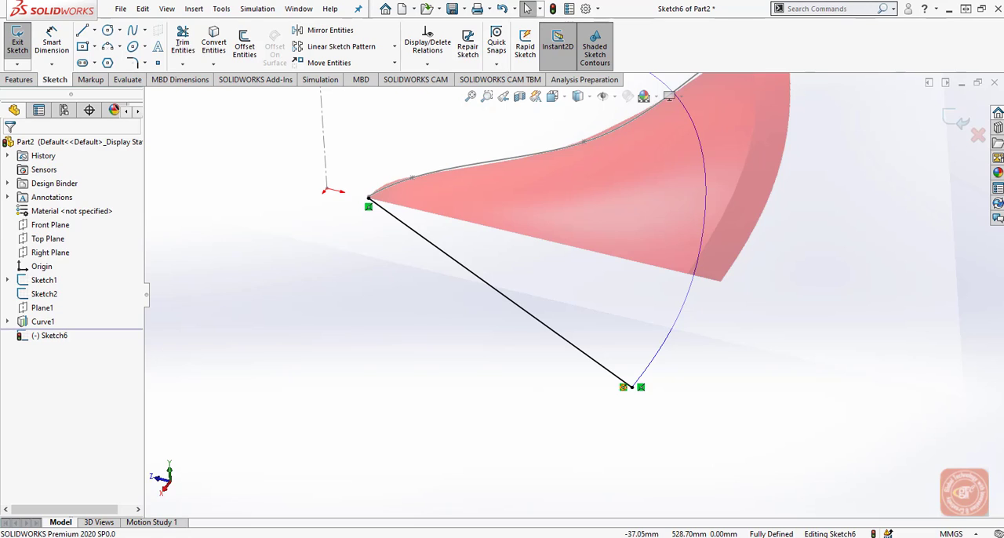
Apply a Horizontal relation to the base spline's tangent handle at its inner endpoint and exit the sketch.
click(410, 228)
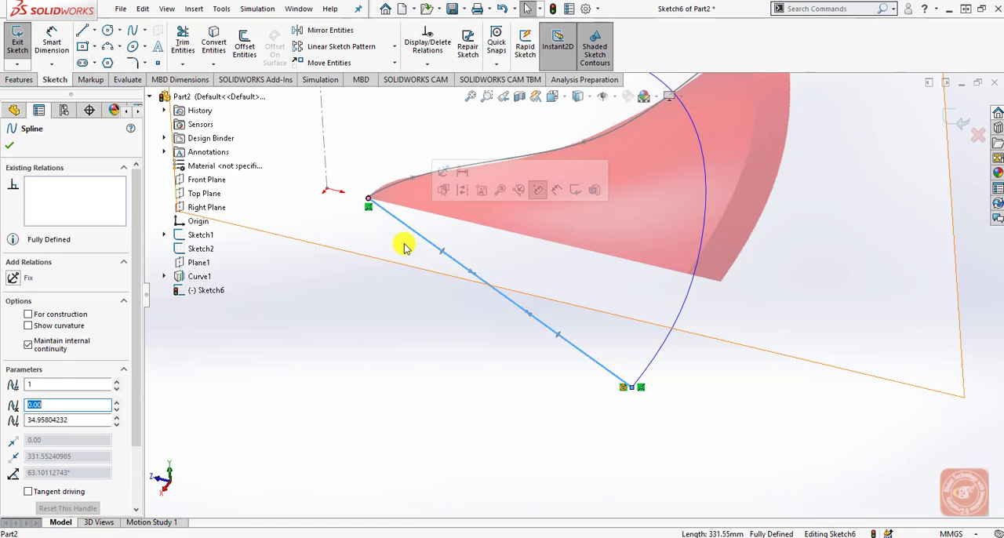
click(476, 278)
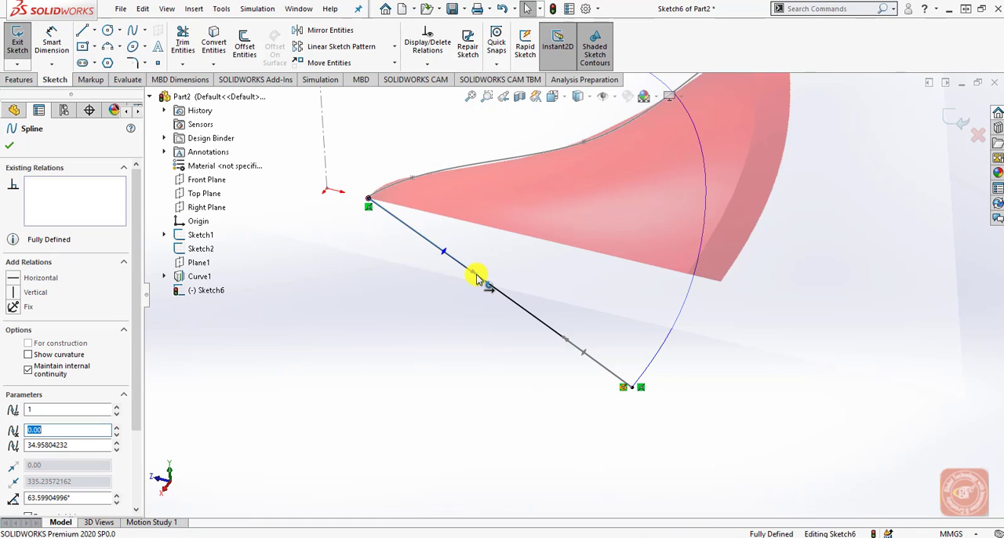
click(47, 282)
click(429, 416)
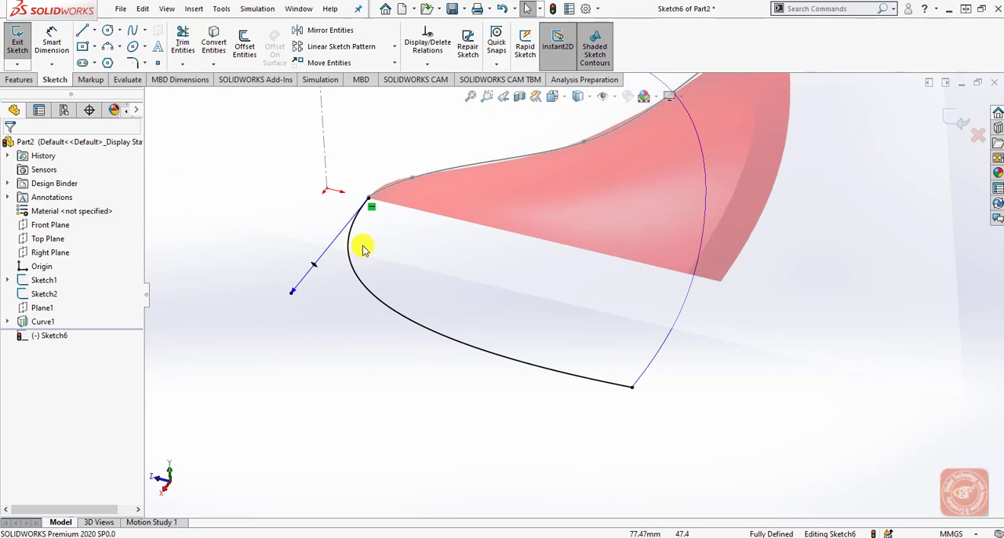
click(957, 119)
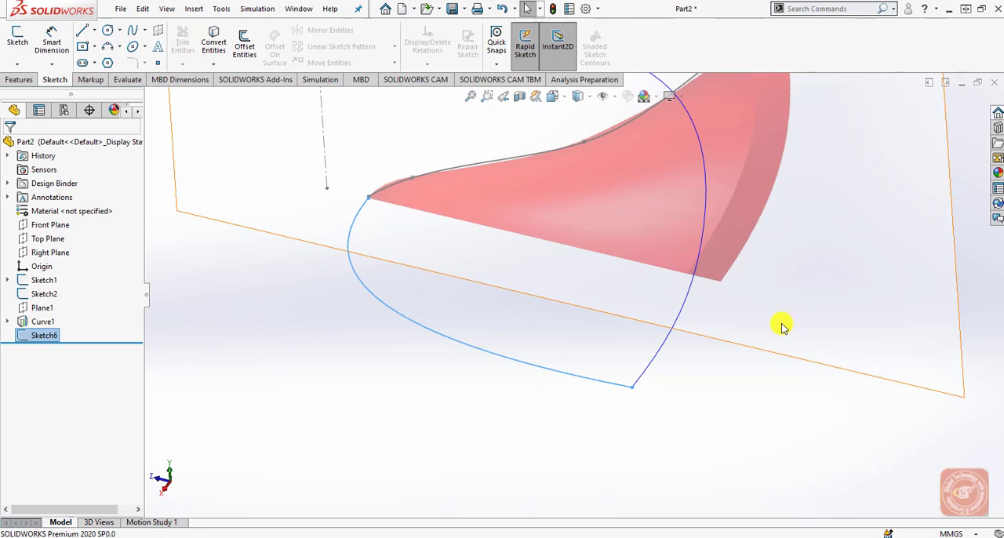
Start a 3D sketch and draw a two-point spline about 156 mm long from the projected curve to the center edge near the seat's front.
scroll(667, 421, up, 5)
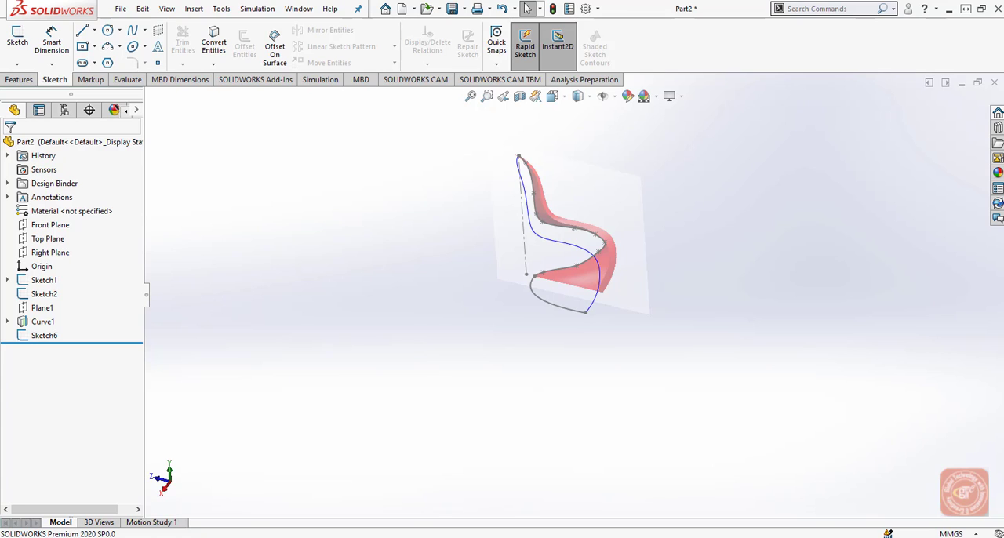
click(17, 63)
click(32, 93)
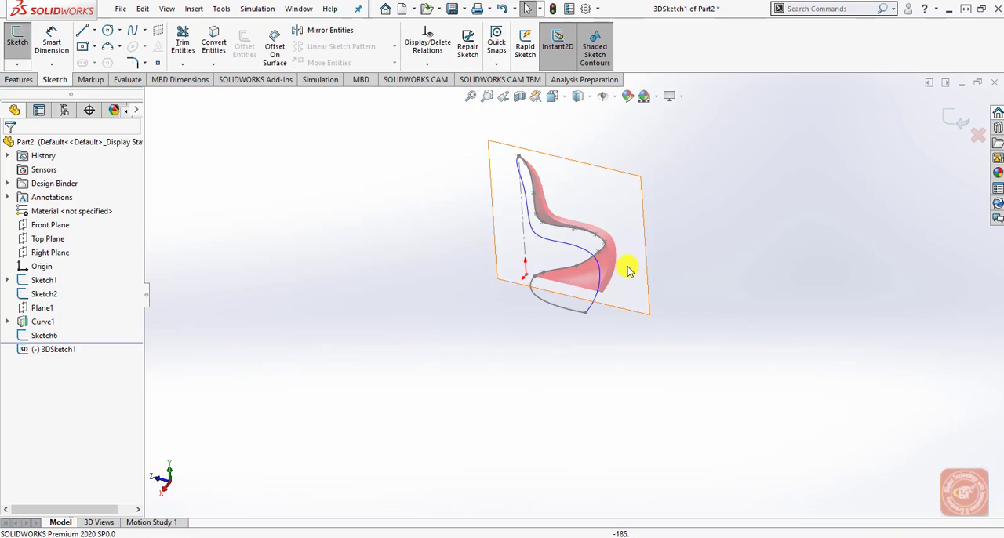
scroll(602, 248, down, 2)
scroll(587, 230, down, 1)
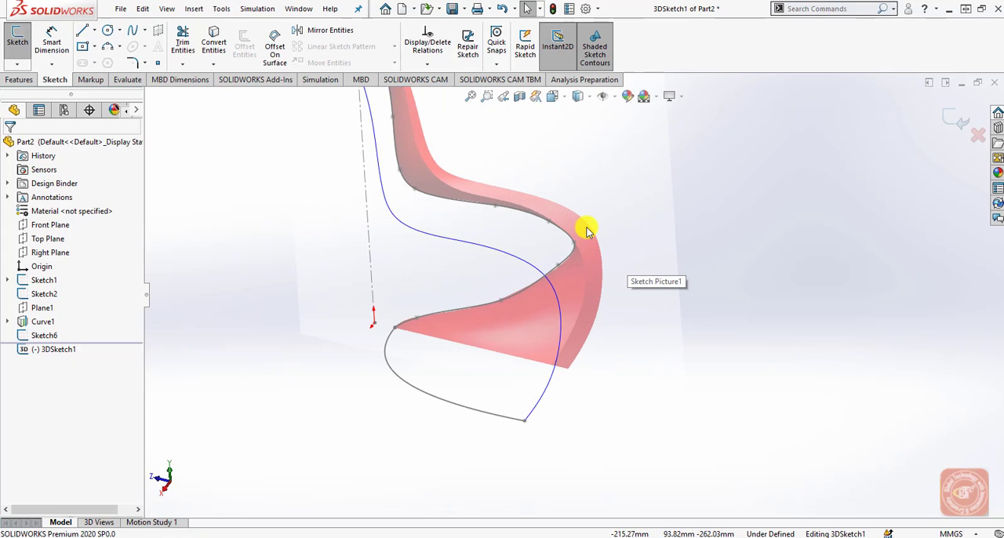
click(132, 29)
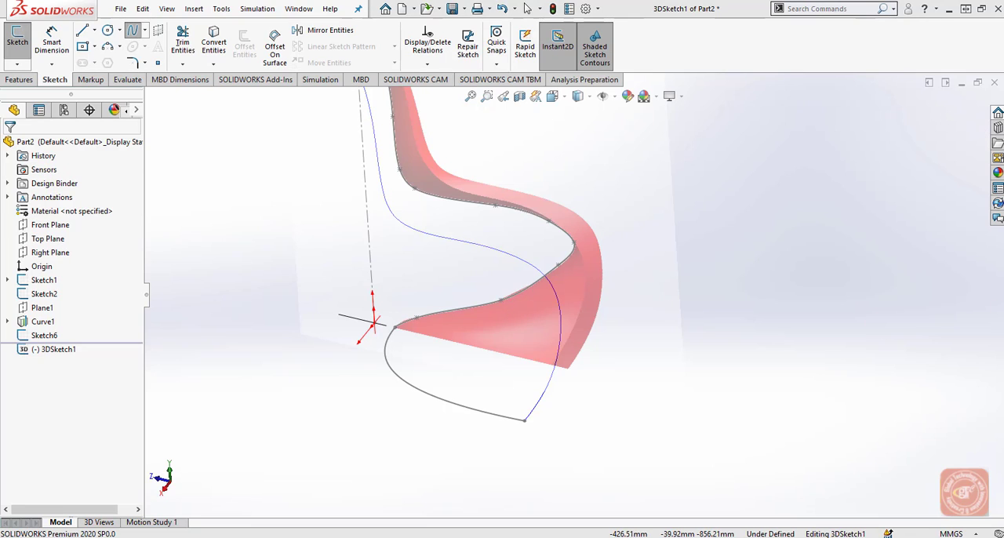
scroll(554, 257, down, 2)
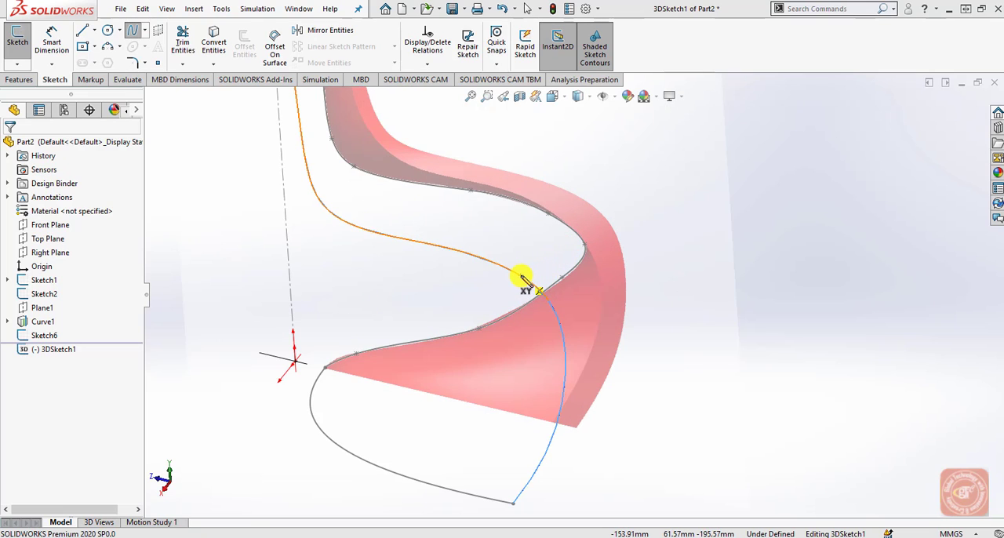
click(530, 282)
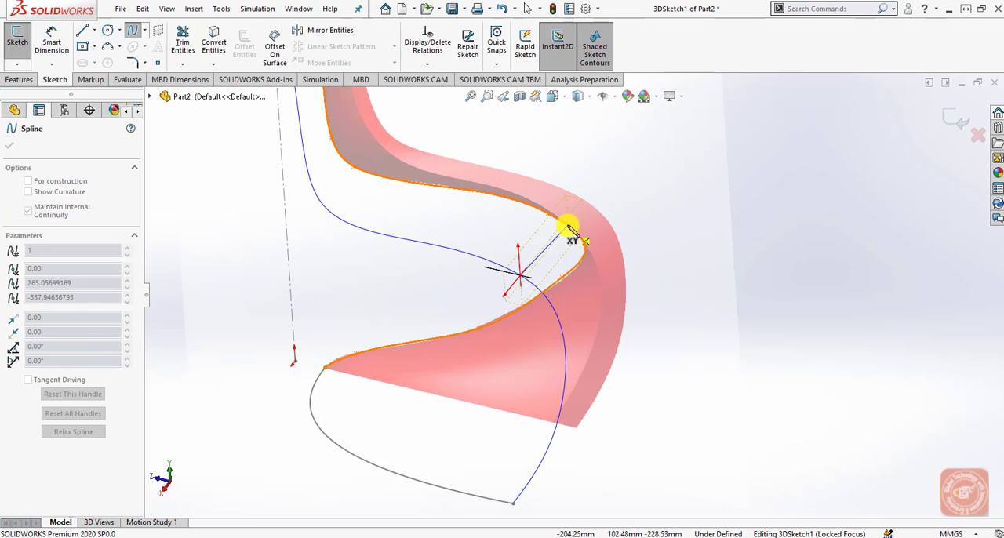
click(565, 224)
right_click(631, 217)
click(634, 218)
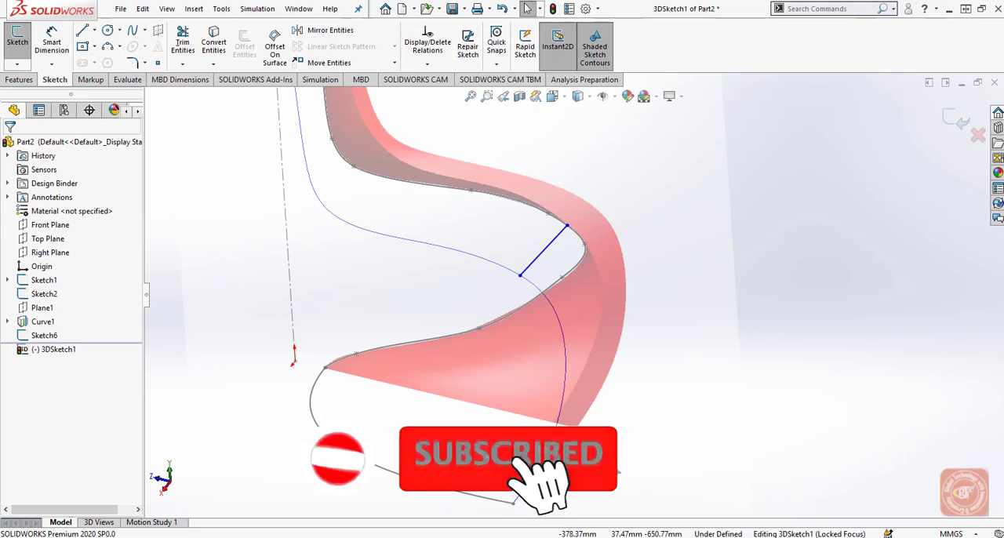
Apply an Along X relation to the seat spline's tangent handle at its center edge endpoint.
scroll(455, 220, up, 2)
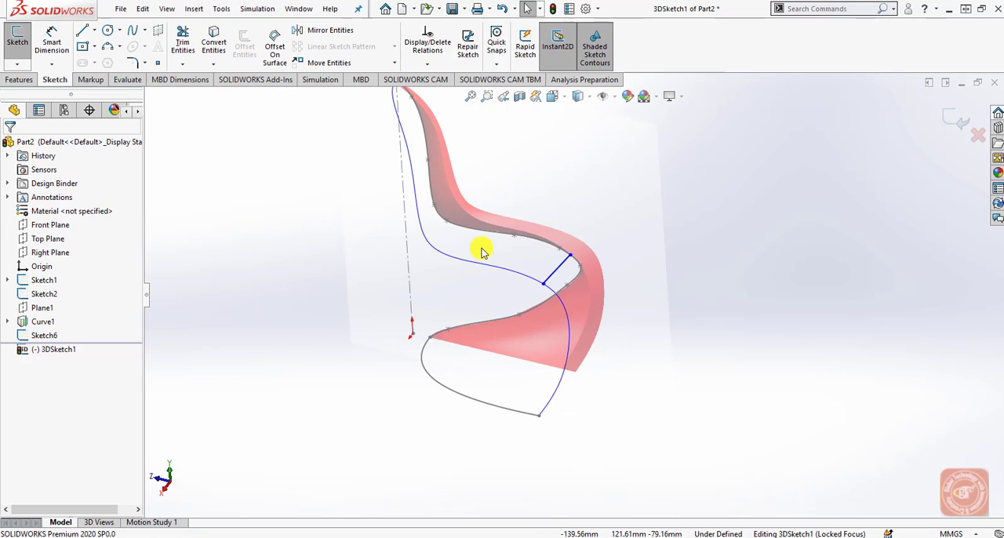
scroll(546, 269, down, 2)
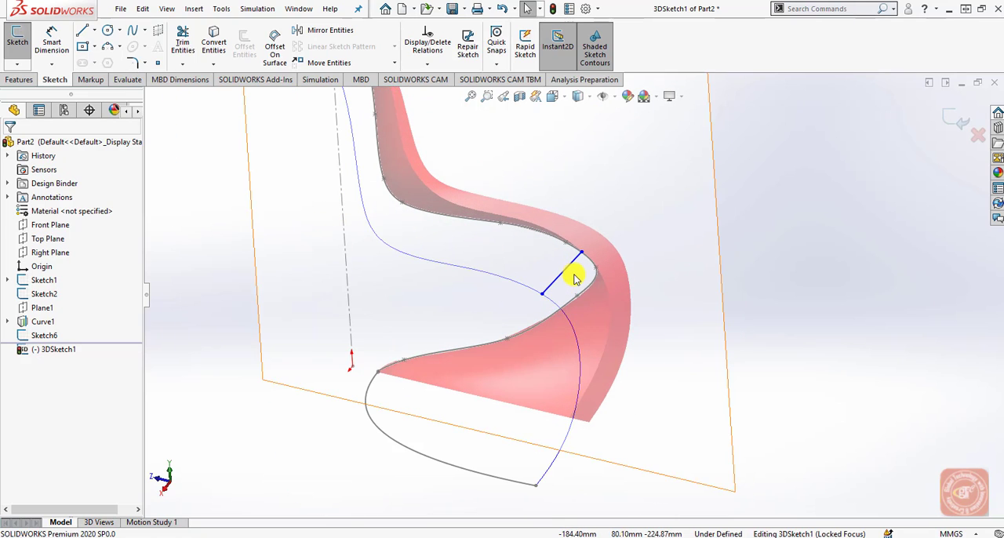
click(572, 262)
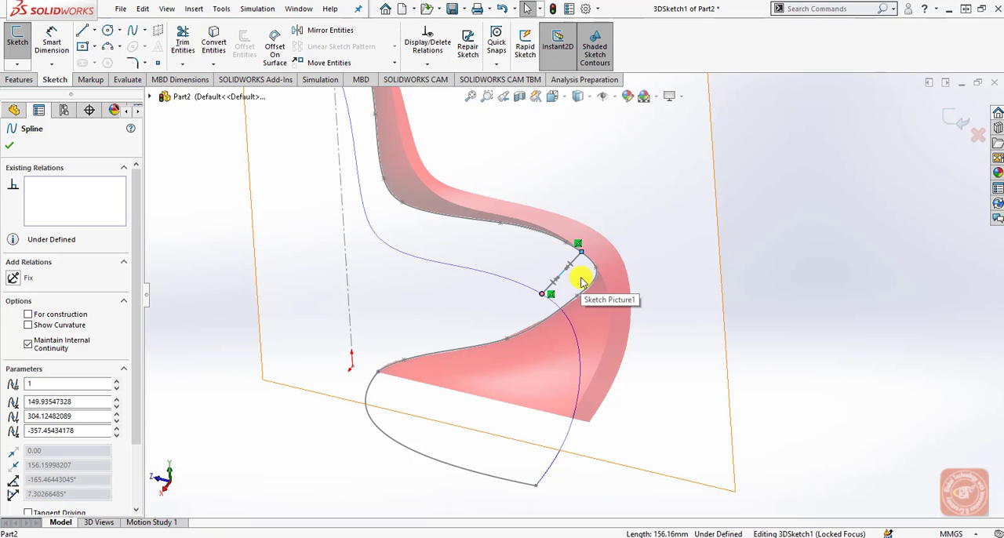
click(764, 251)
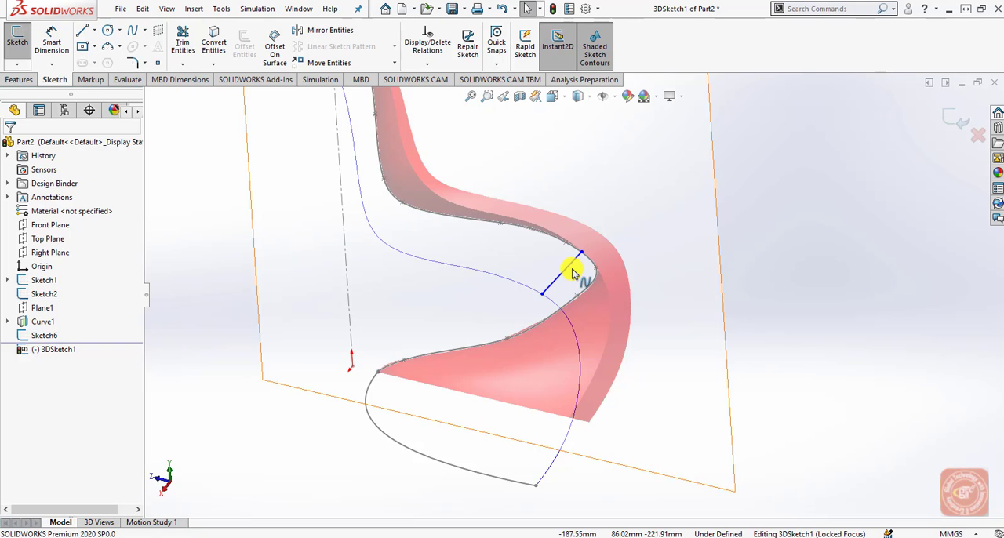
scroll(573, 272, down, 2)
click(568, 271)
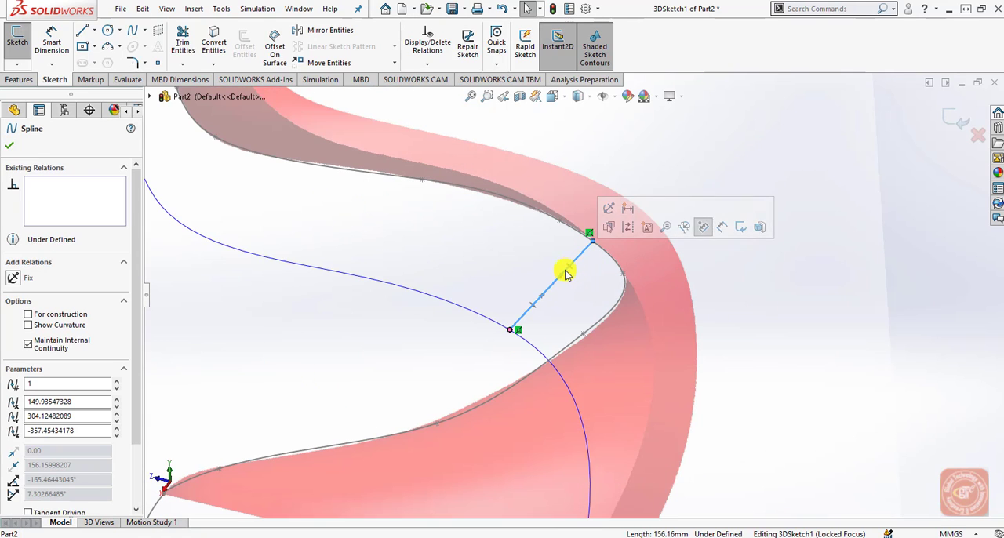
click(560, 281)
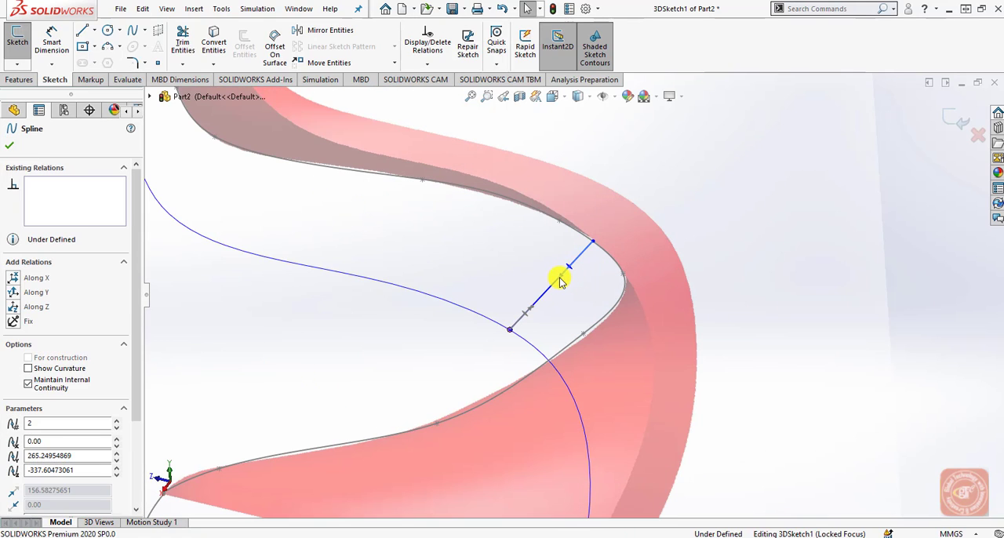
click(16, 279)
click(892, 267)
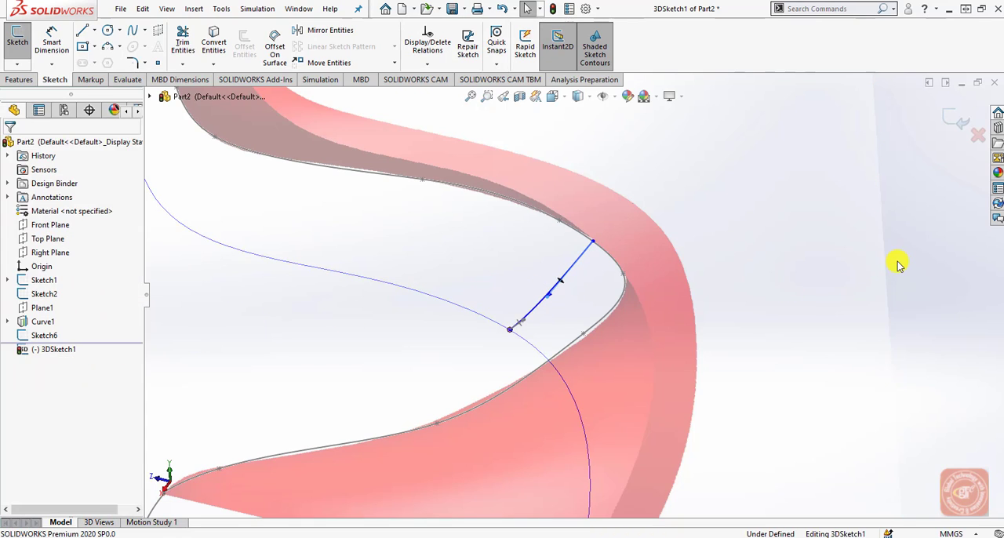
Exit the 3D sketch and reopen it for editing.
scroll(581, 329, up, 3)
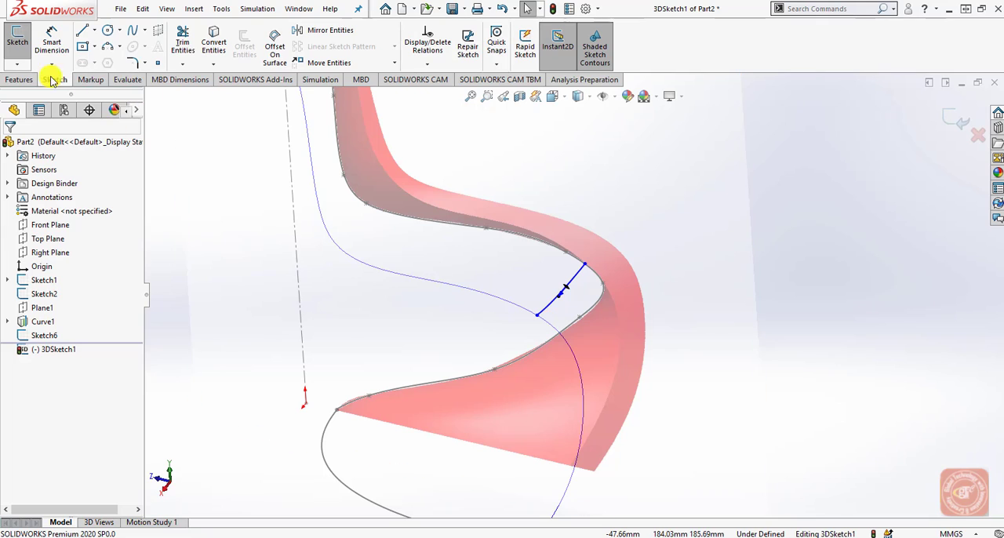
click(17, 63)
click(34, 81)
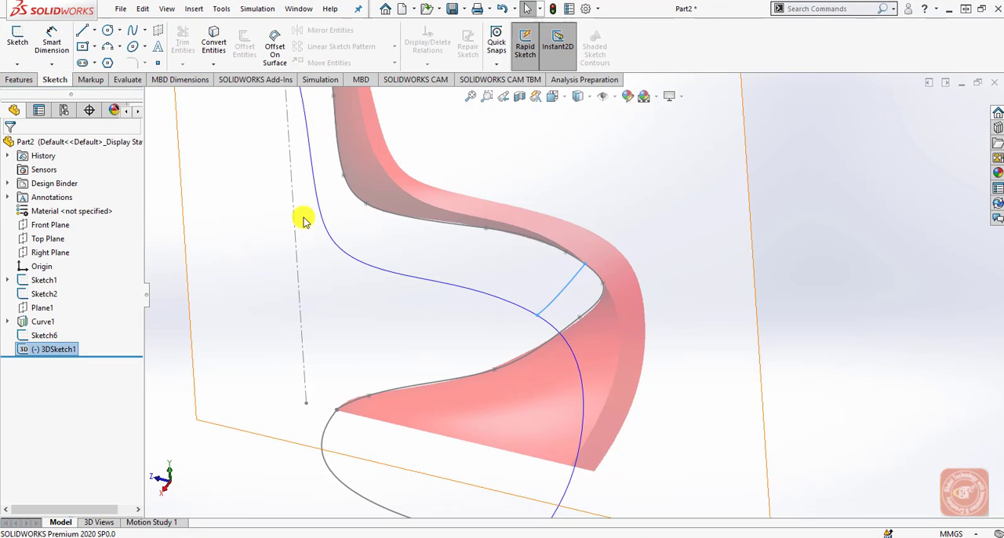
click(18, 64)
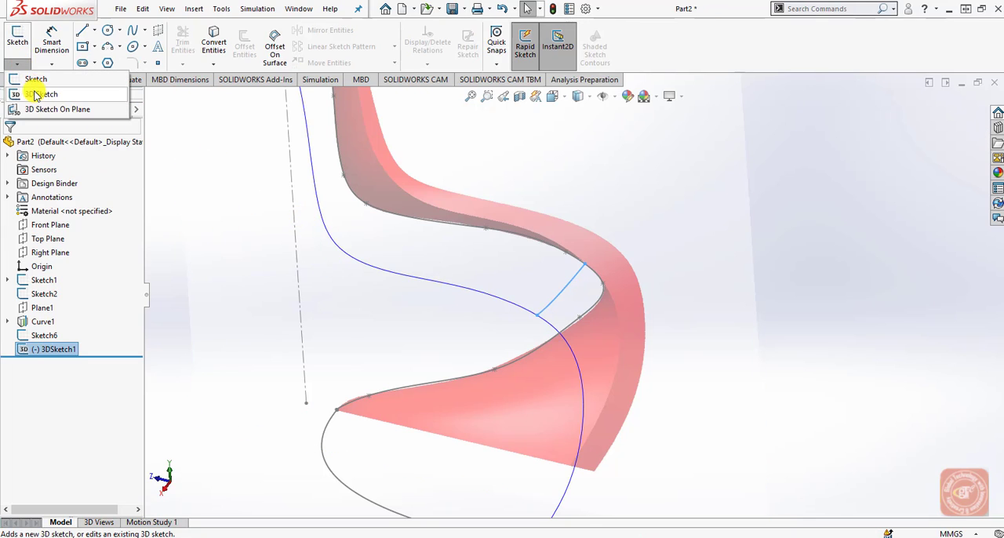
click(27, 94)
Draw a two-point spline from the projected curve to the center edge across the lower backrest.
click(133, 29)
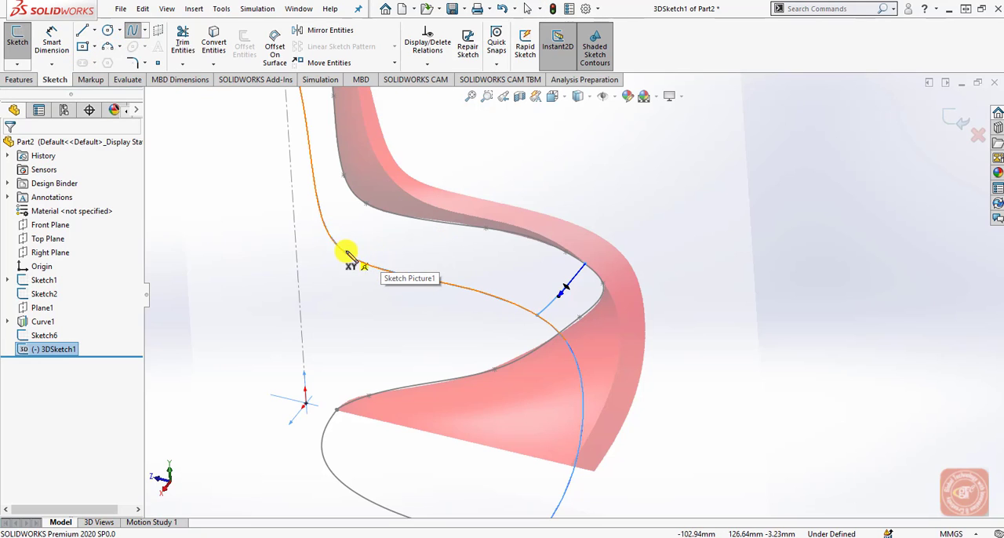
scroll(348, 253, up, 3)
scroll(477, 221, down, 2)
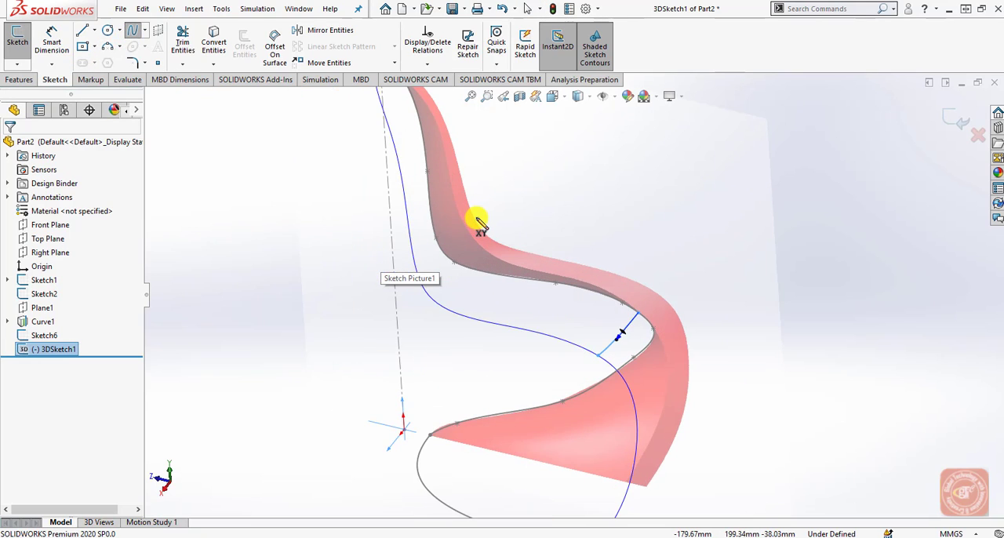
click(411, 242)
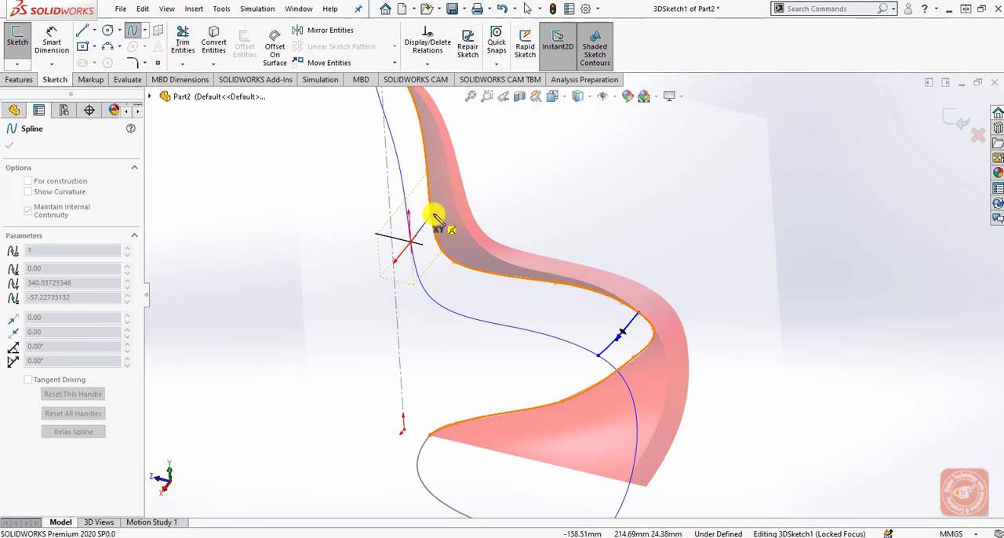
right_click(434, 220)
click(448, 240)
Apply an Along X relation to the lower backrest spline's tangent handle at its center edge endpoint.
scroll(431, 224, down, 3)
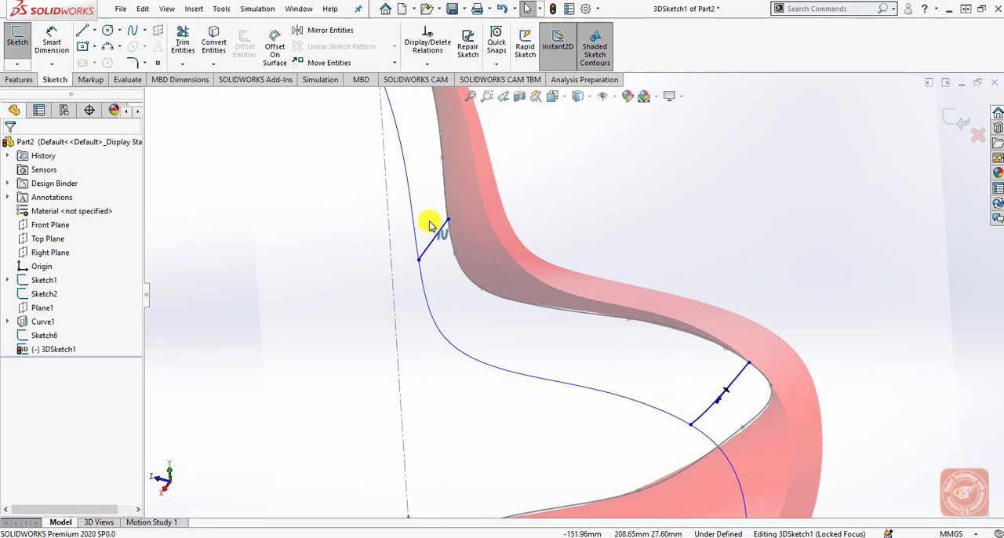
click(439, 236)
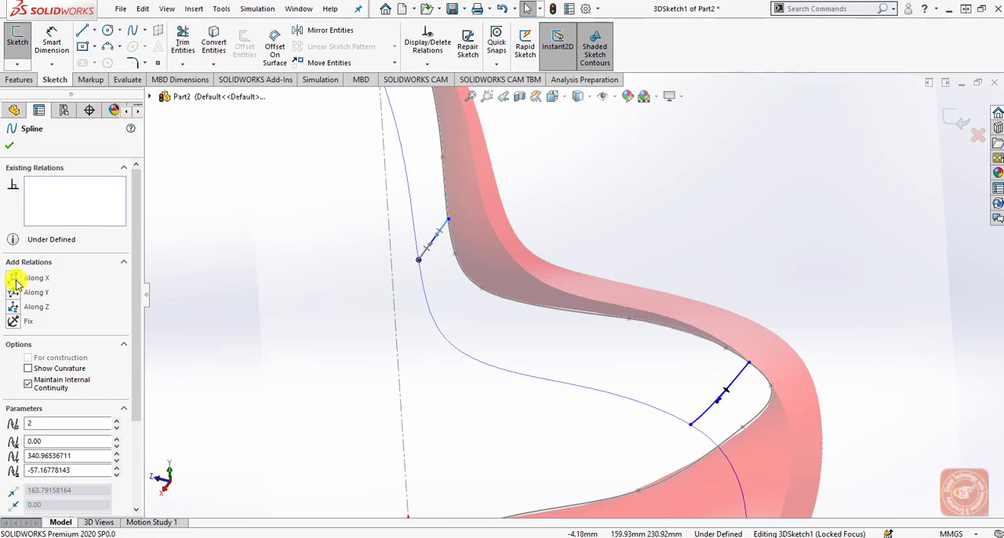
click(16, 279)
click(280, 283)
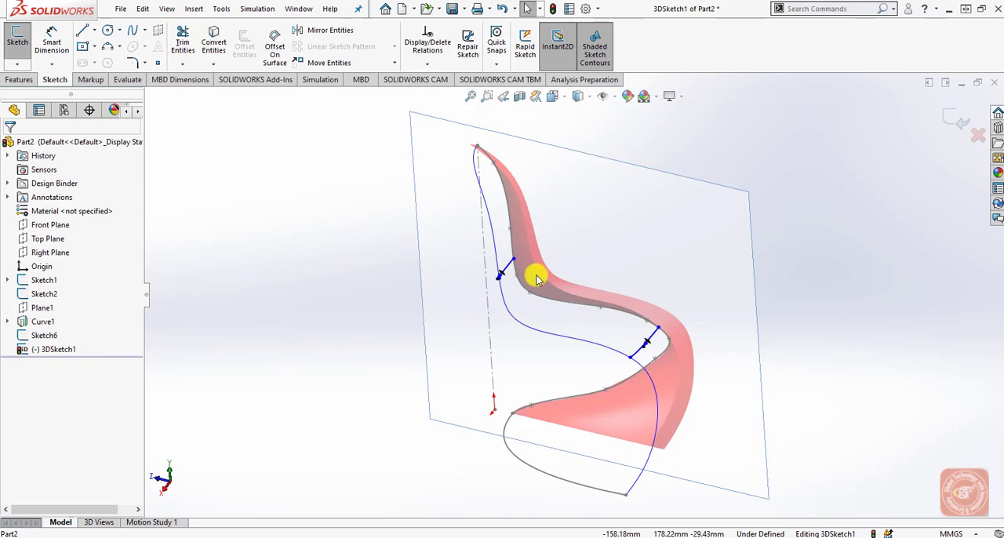
Shorten the lower backrest spline's tangent handle to smooth out the loop near the projected curve.
scroll(504, 276, down, 8)
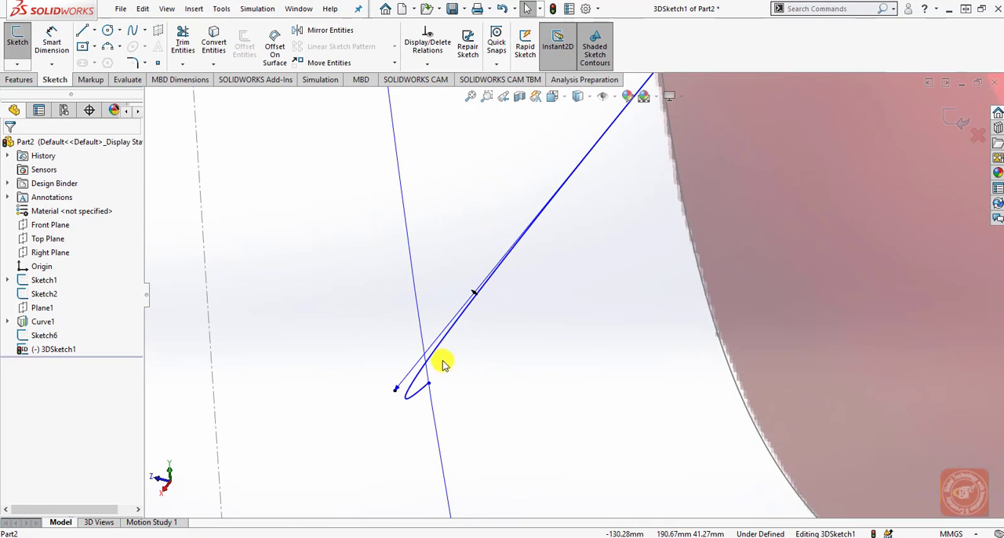
drag(409, 394, 530, 271)
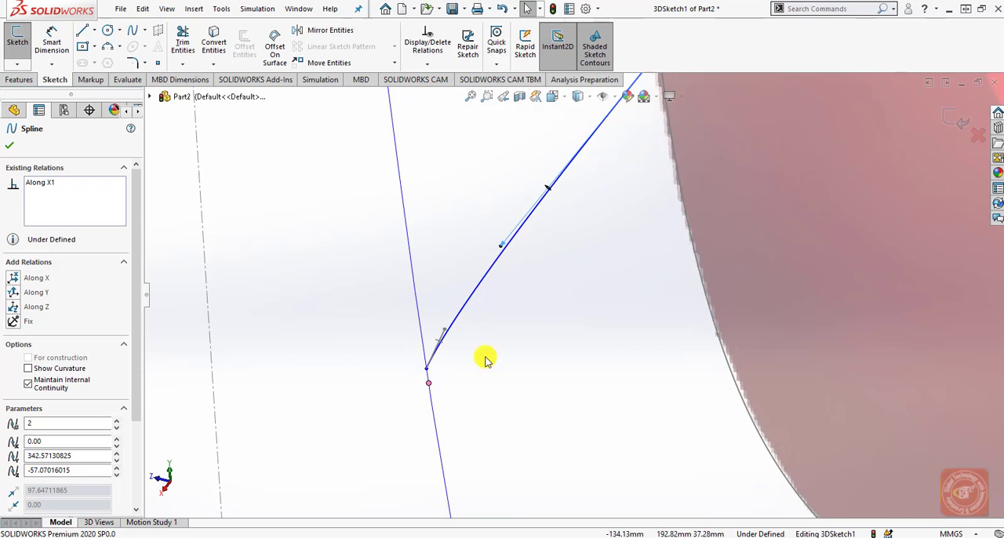
click(484, 367)
Draw a two-point spline about 44 mm long from the projected curve to the center edge near the top of the backrest.
scroll(488, 382, up, 5)
mouse_move(488, 385)
middle_down()
mouse_move(600, 417)
mouse_move(740, 399)
mouse_move(717, 319)
middle_up()
scroll(717, 319, down, 2)
scroll(633, 314, up, 5)
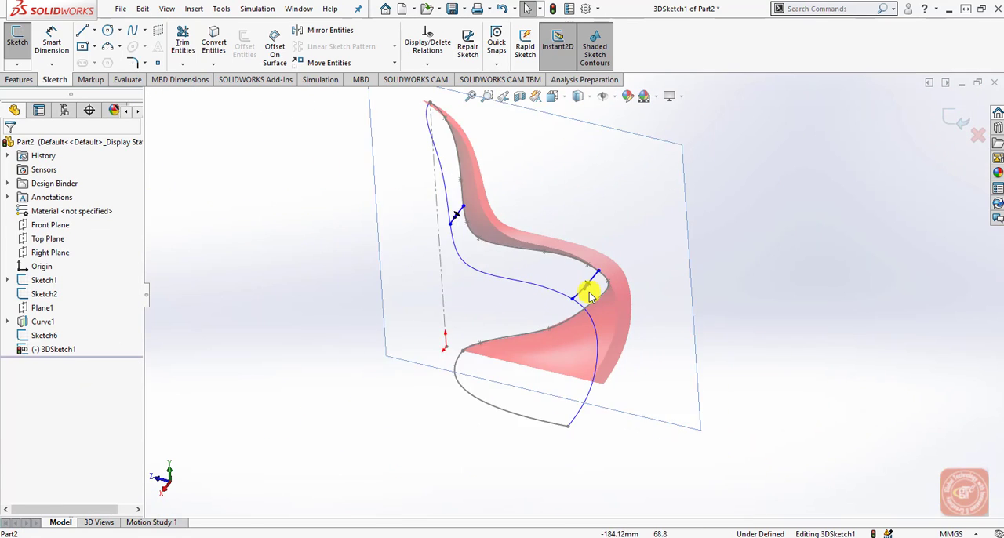
scroll(448, 145, down, 3)
mouse_move(448, 145)
middle_down()
mouse_move(513, 228)
mouse_move(520, 314)
middle_up()
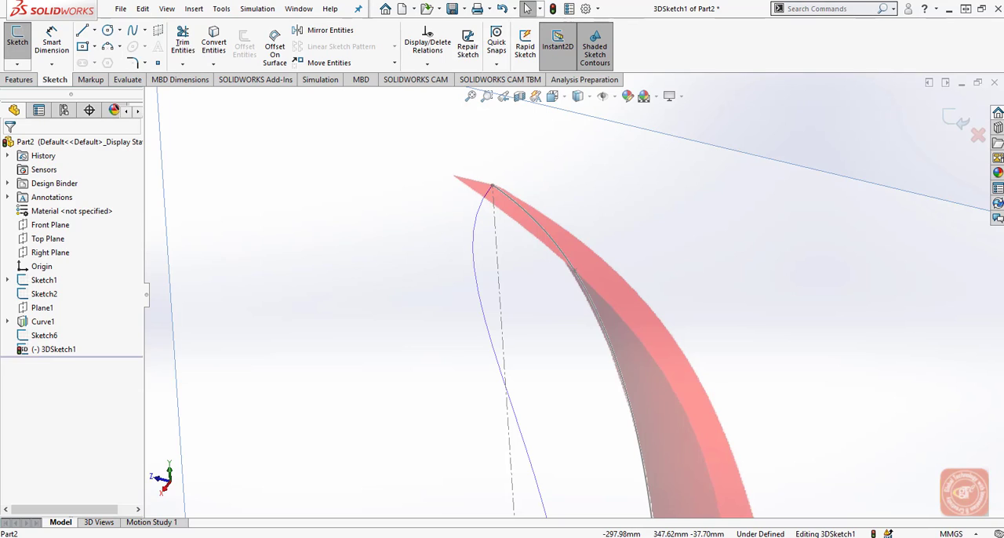
click(133, 30)
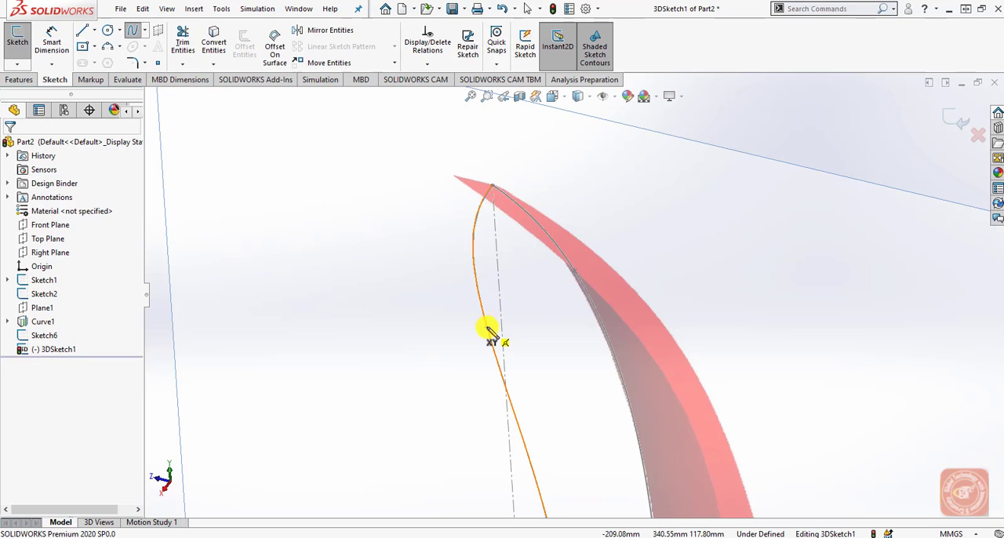
click(476, 274)
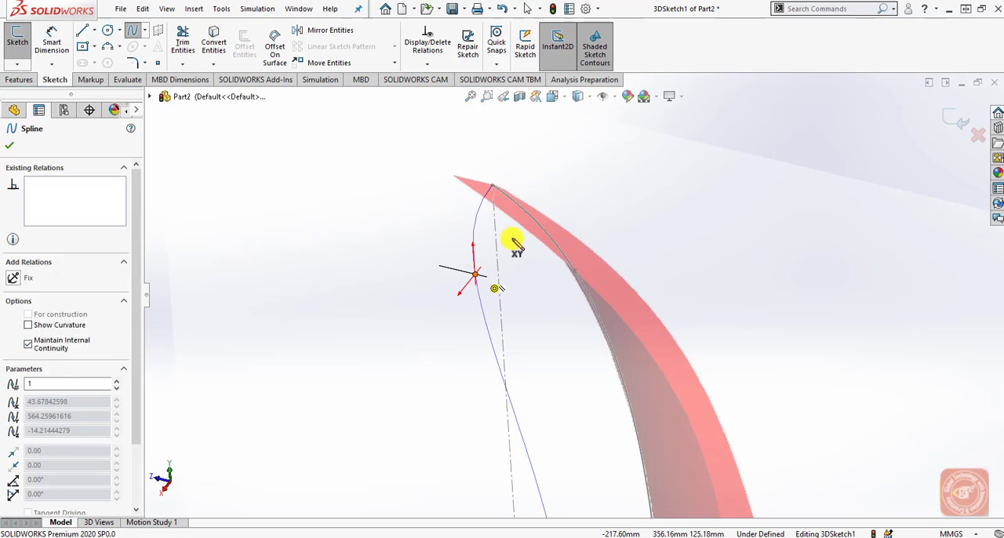
click(538, 229)
right_click(541, 250)
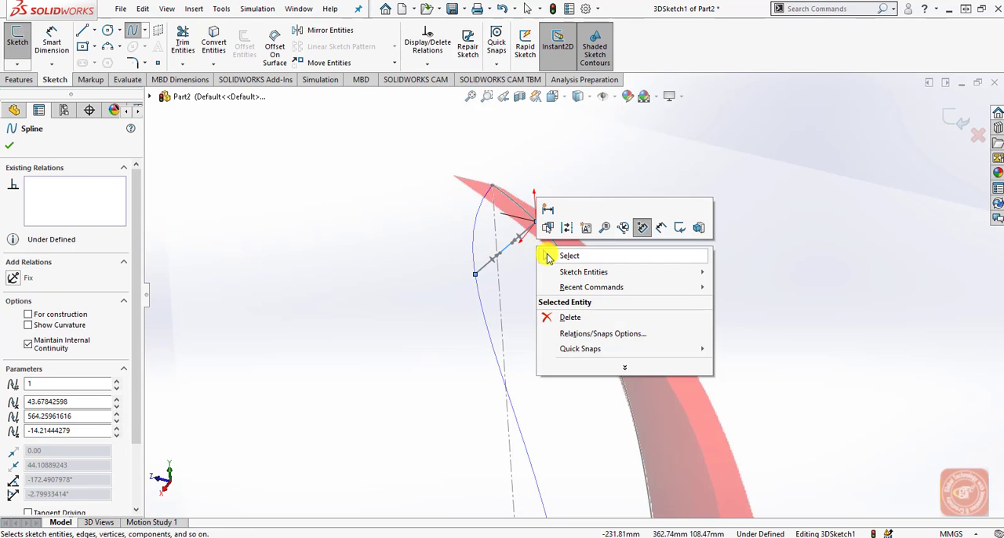
click(549, 257)
Apply an Along X relation to the top backrest spline's tangent handle at its center edge endpoint.
click(534, 228)
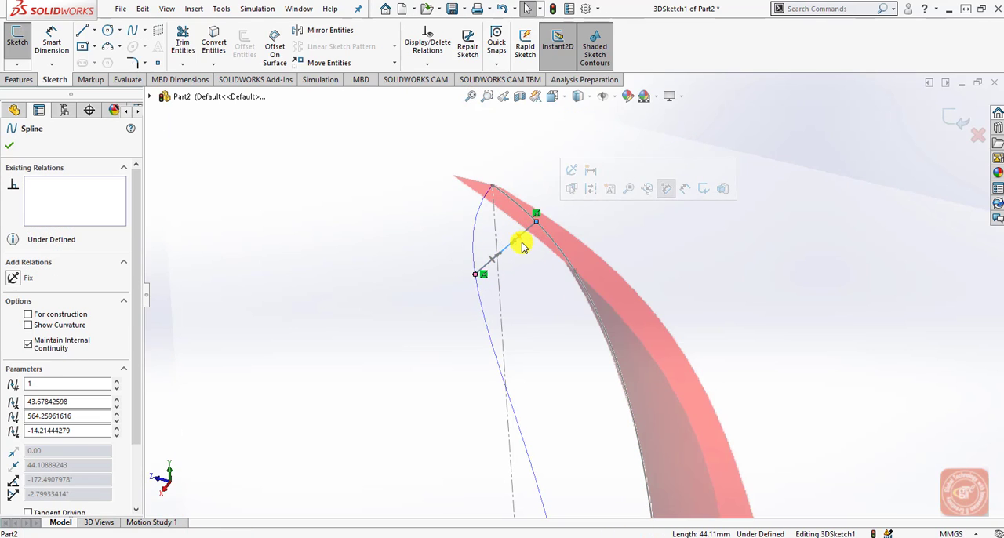
click(514, 249)
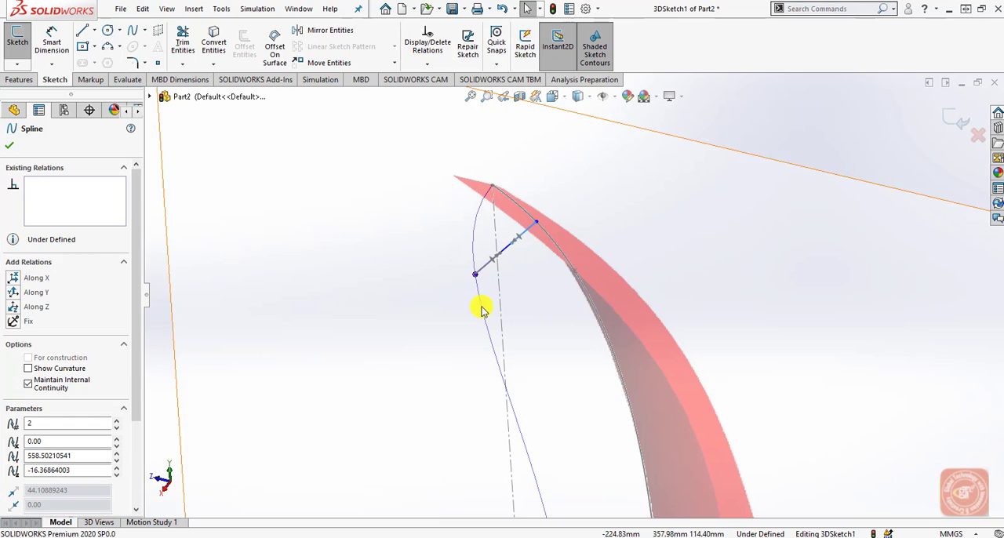
click(14, 280)
click(324, 325)
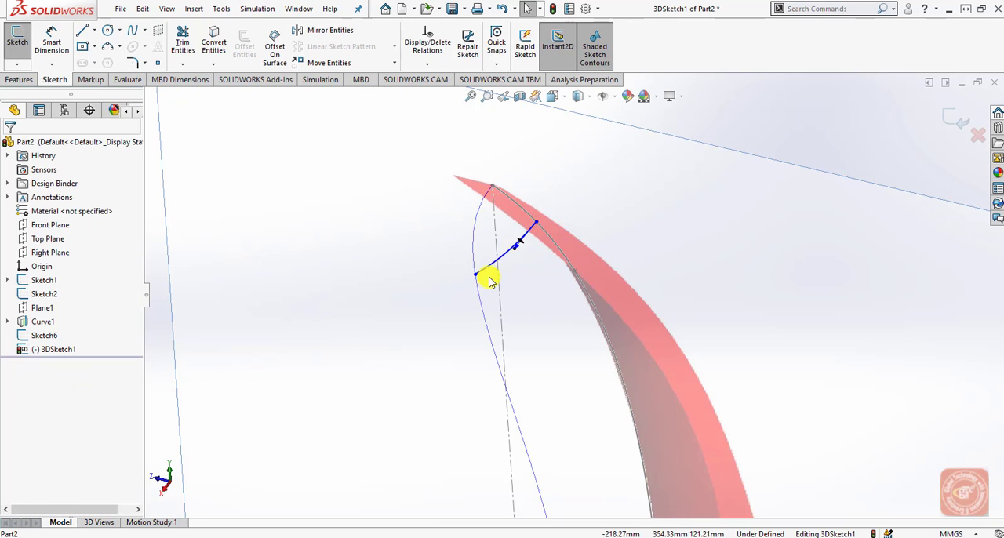
scroll(488, 281, up, 5)
scroll(651, 365, down, 2)
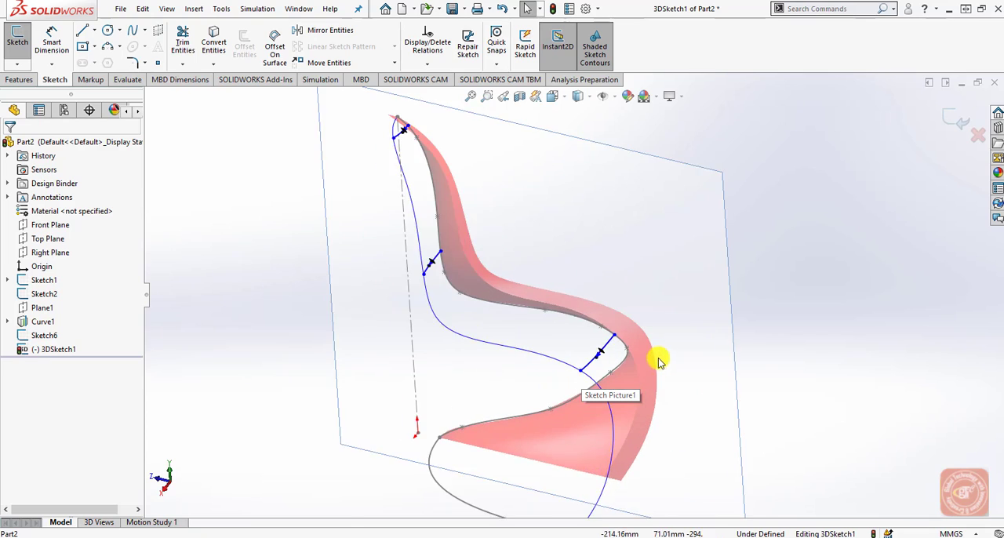
scroll(609, 309, down, 2)
scroll(388, 298, up, 3)
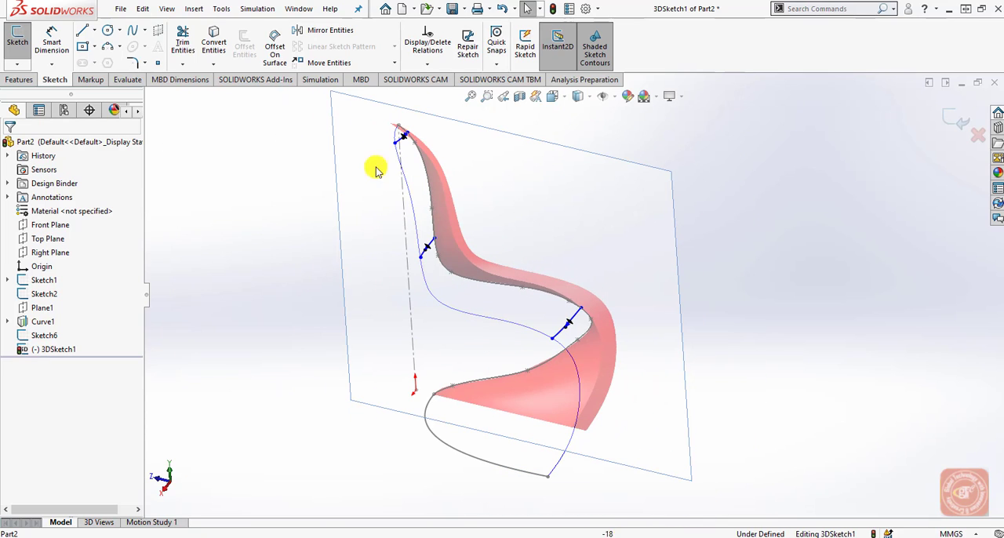
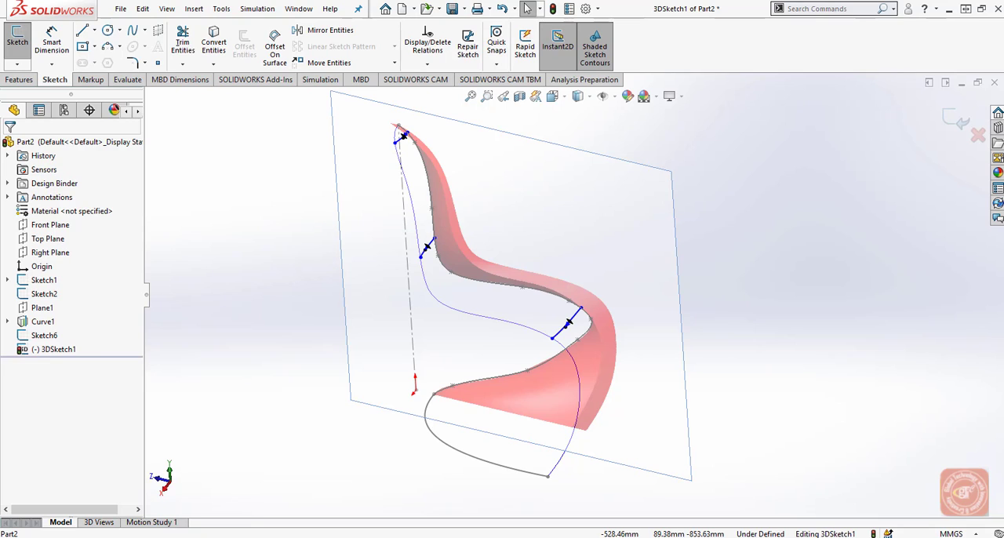
Finish the 3D sketch and enable the Surfaces toolset in the CommandManager.
click(955, 117)
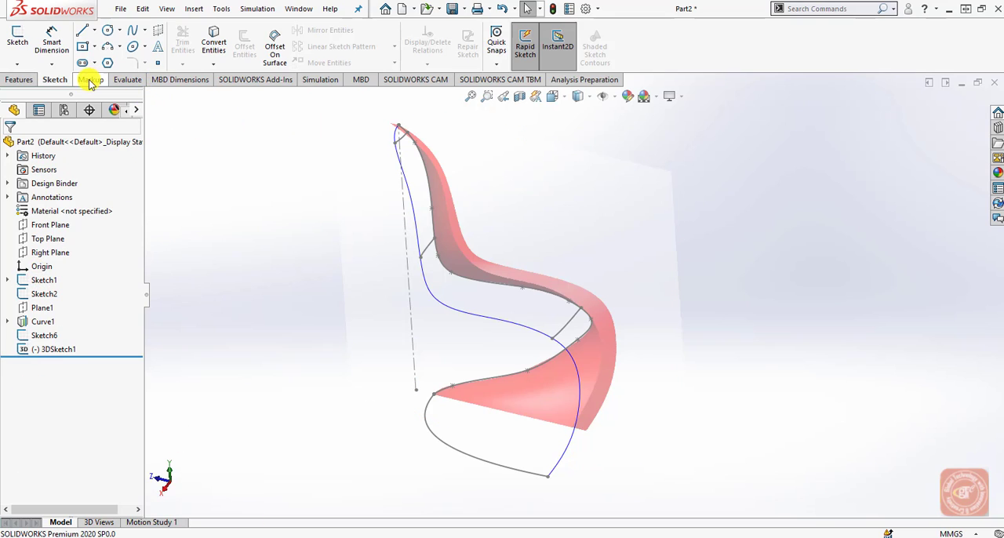
right_click(179, 77)
mouse_move(236, 115)
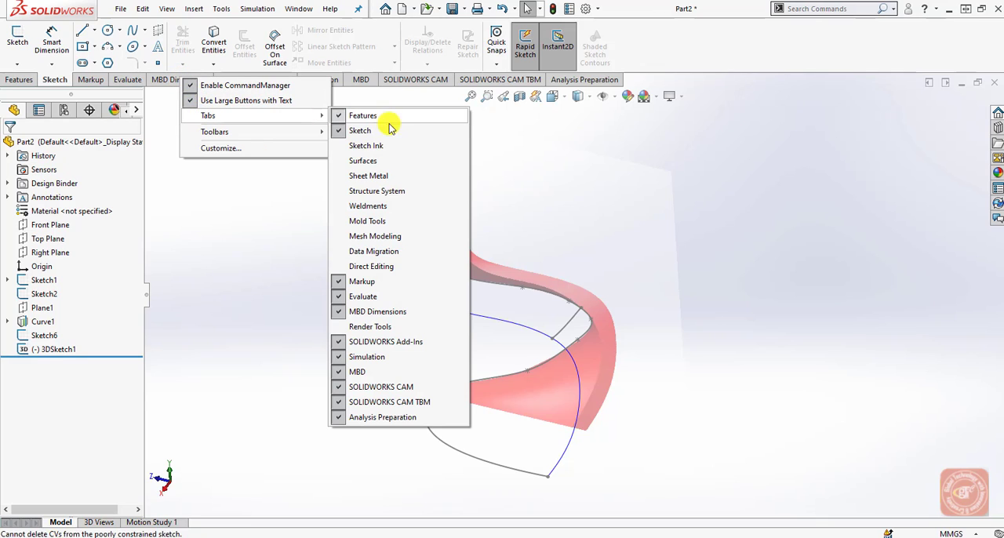
click(395, 161)
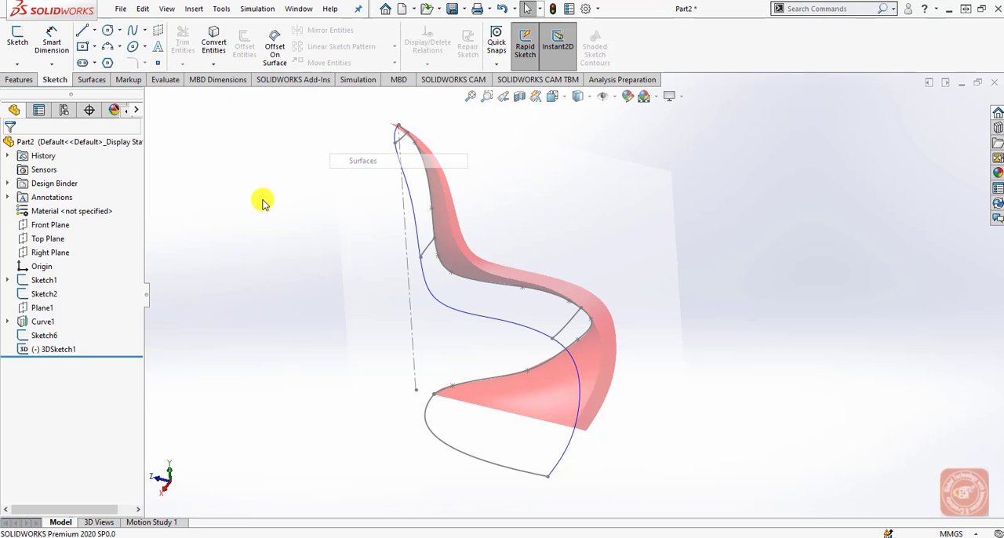
click(93, 80)
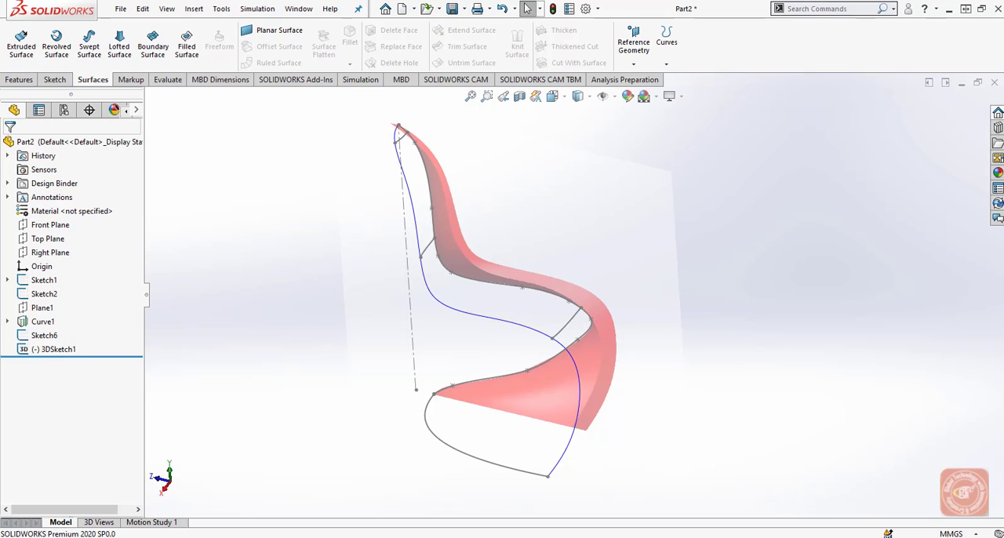
Start a lofted surface using the projected outer curve and the center edge spline as profiles, picked on the backrest, and inspect its preview.
click(193, 9)
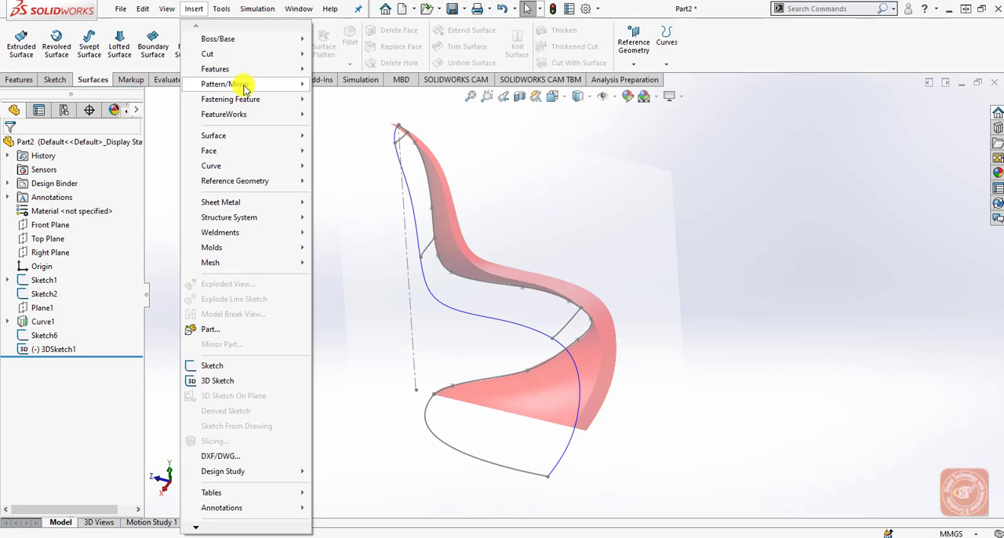
mouse_move(282, 136)
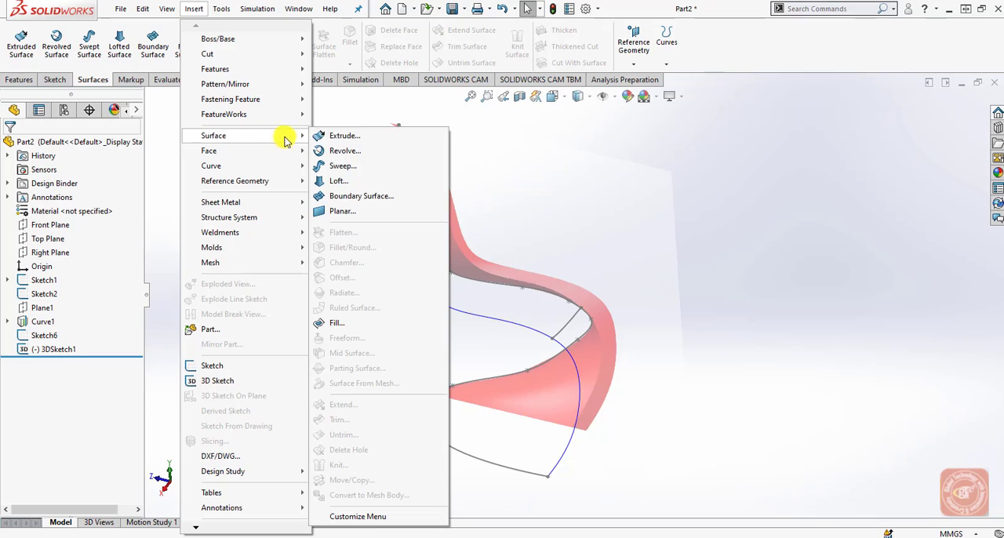
click(372, 182)
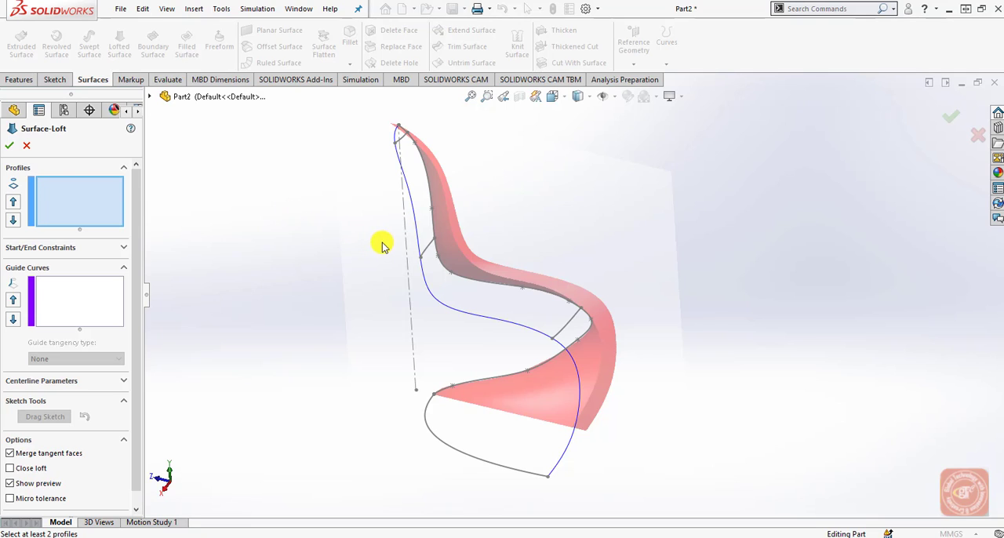
click(418, 229)
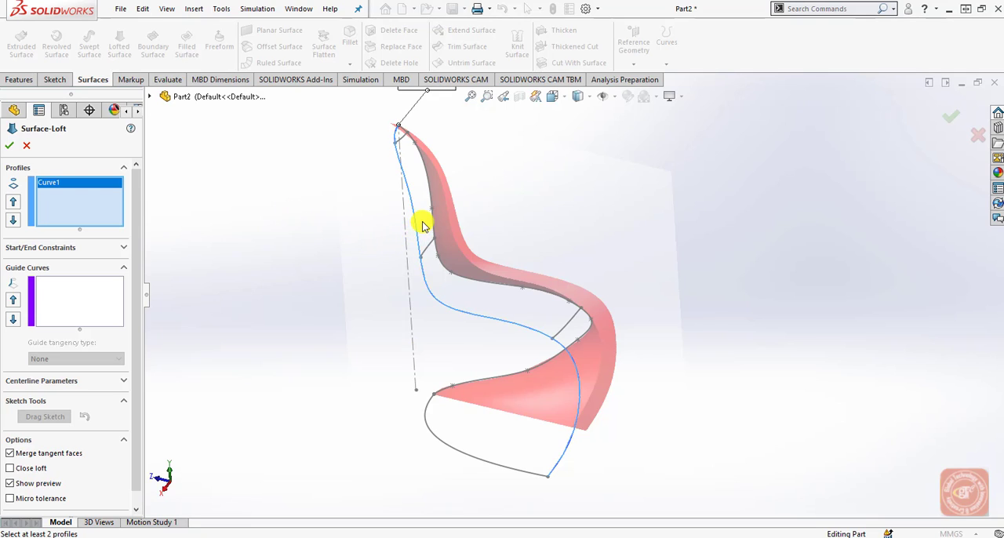
click(427, 226)
scroll(313, 302, up, 2)
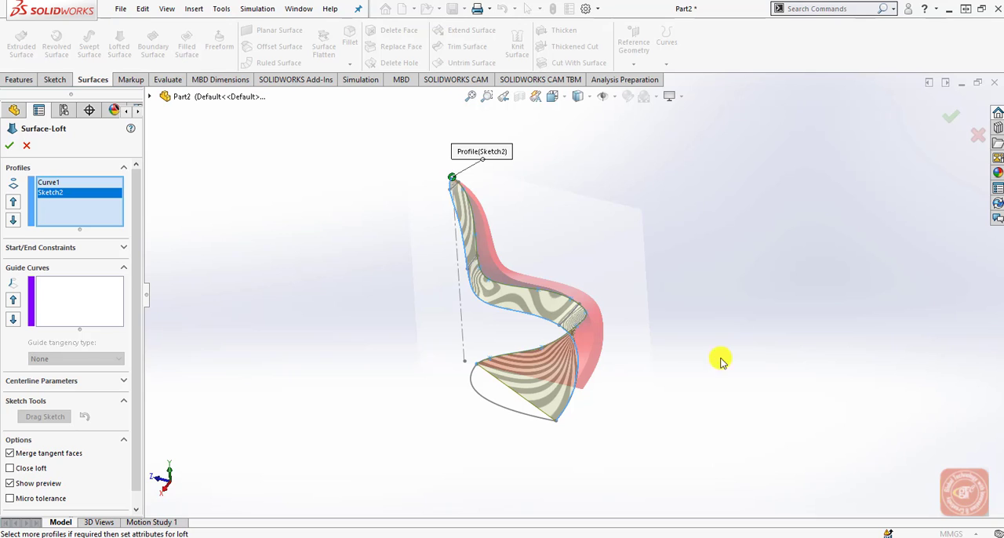
scroll(504, 326, down, 6)
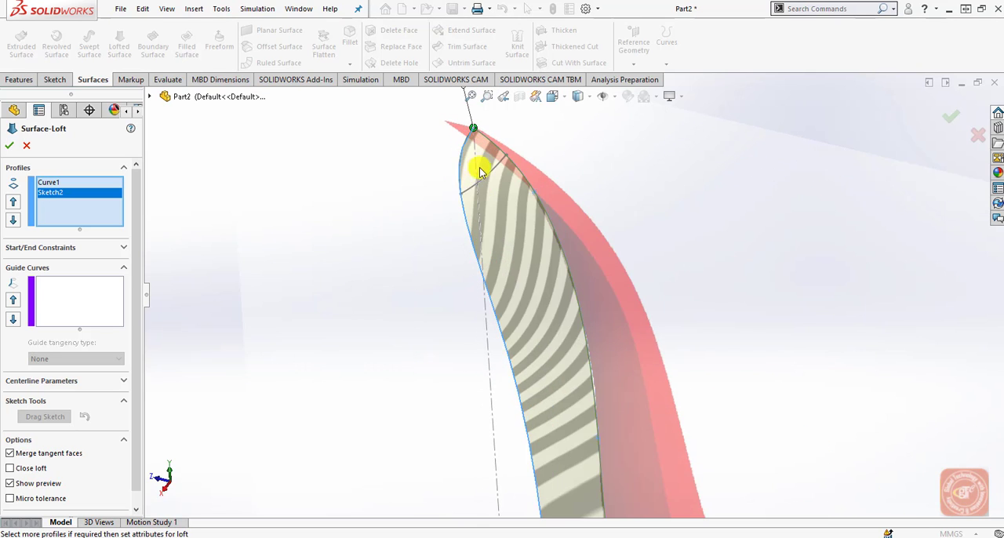
scroll(518, 228, up, 3)
scroll(656, 430, up, 3)
scroll(605, 408, down, 2)
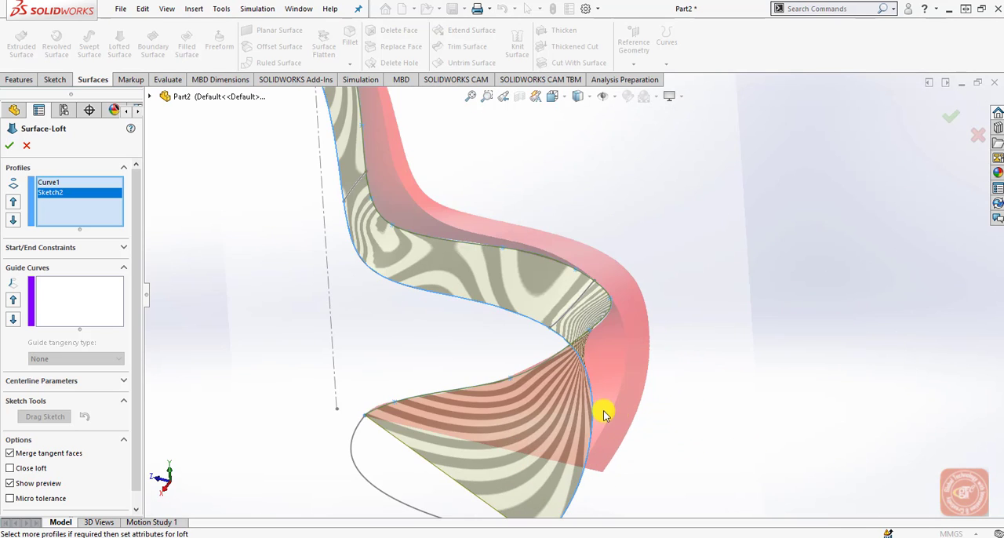
scroll(544, 397, up, 3)
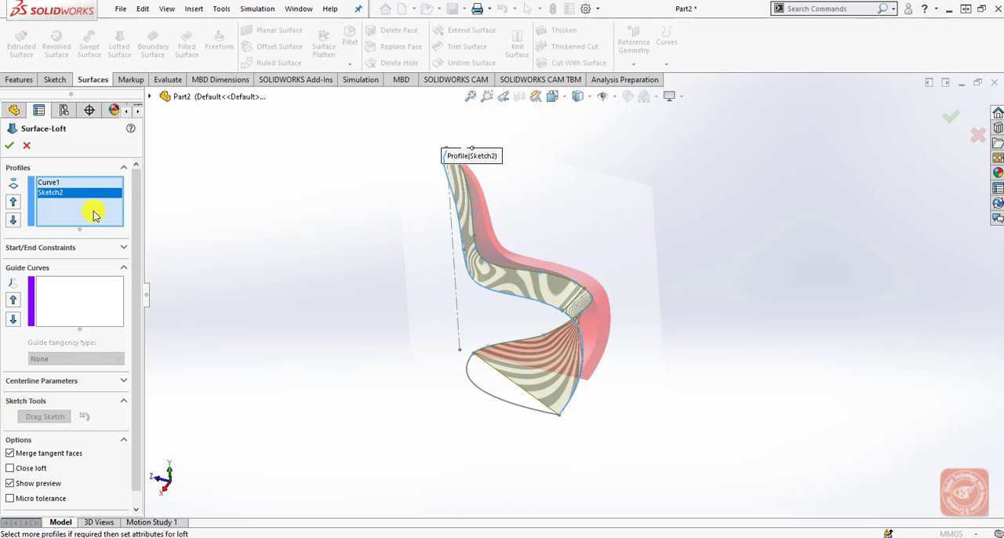
Clear the loft profiles and reselect the projected curve and center edge spline, picking them nearer their base ends.
right_click(93, 215)
click(110, 220)
click(564, 413)
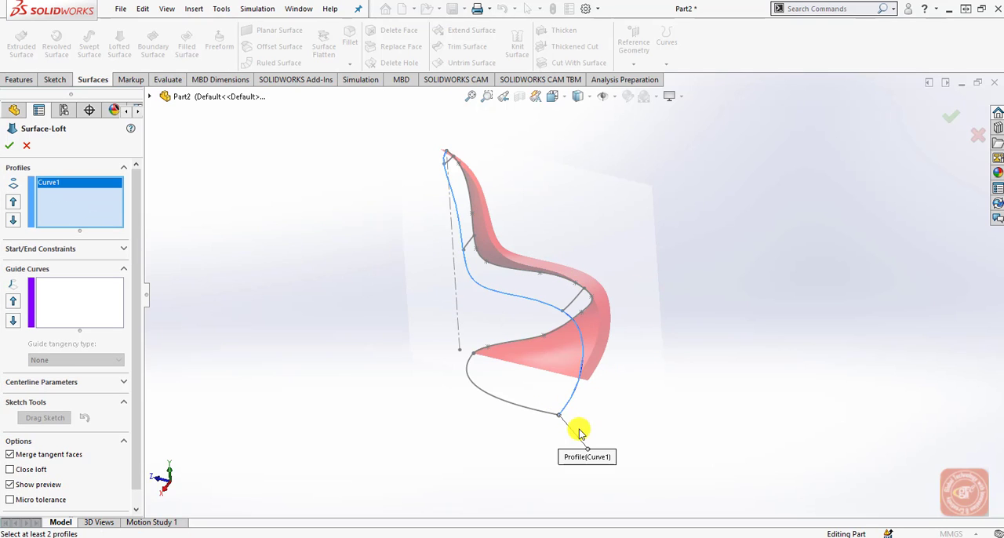
click(588, 306)
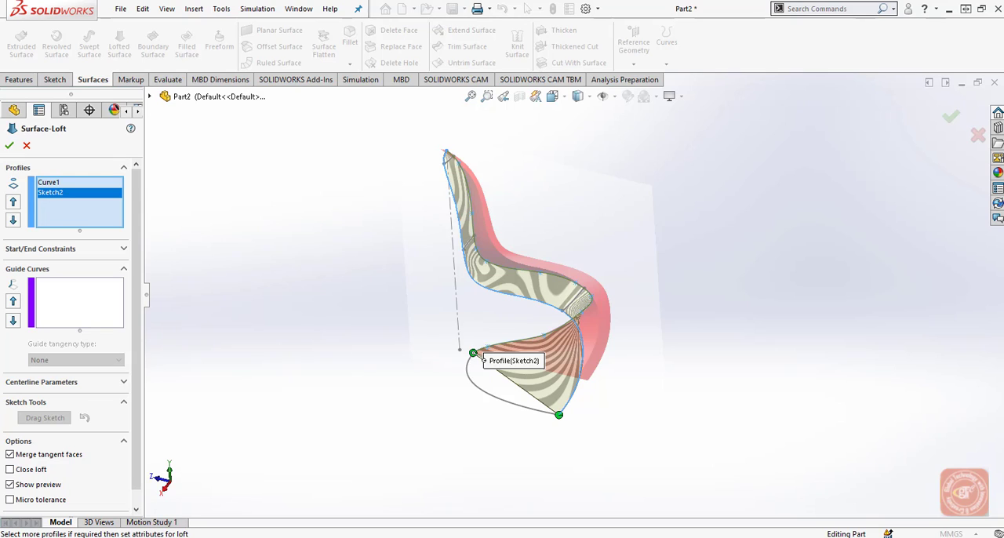
Set the loft's end constraint to Normal To Profile.
click(123, 249)
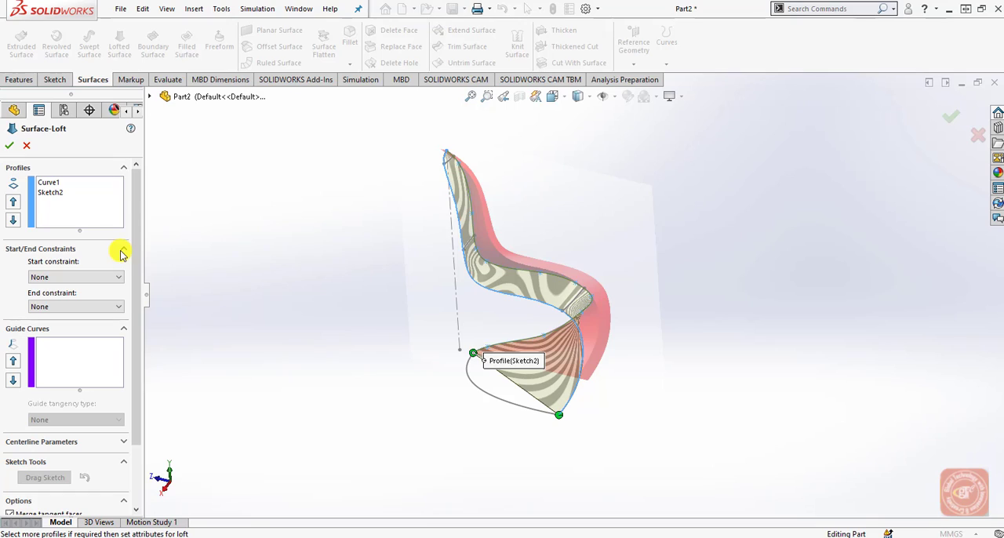
click(89, 306)
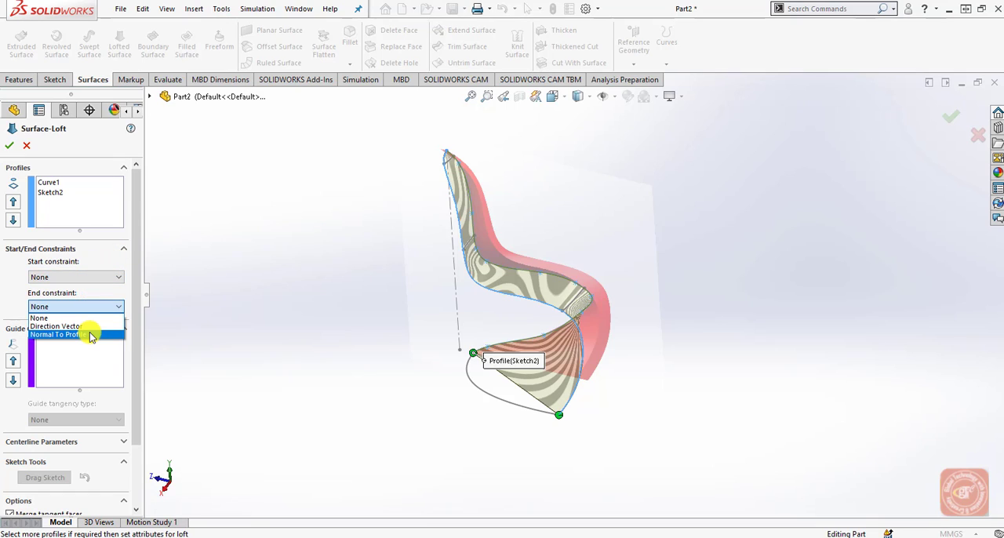
click(89, 335)
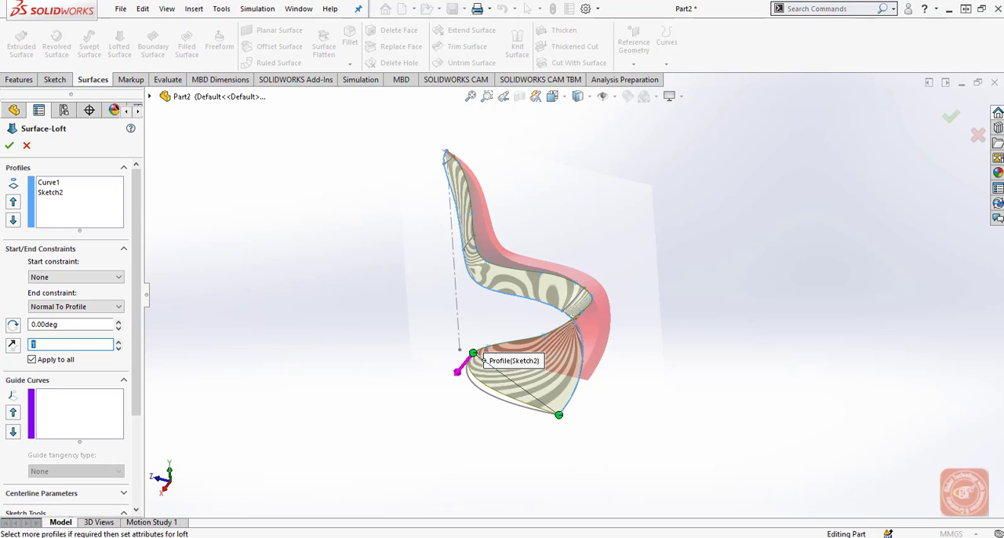
Try to use the entire 3D cross-section sketch as the loft's guide curve.
click(76, 405)
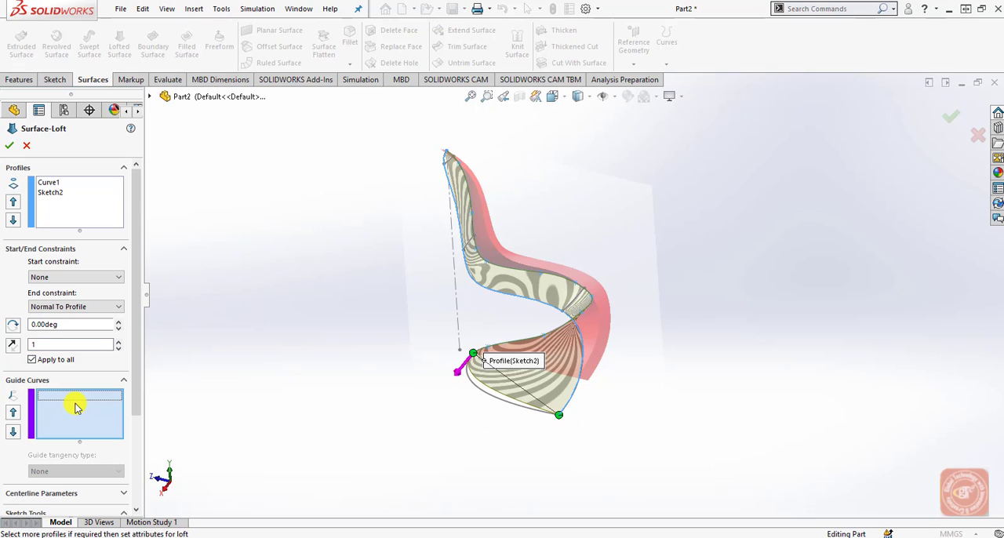
click(149, 97)
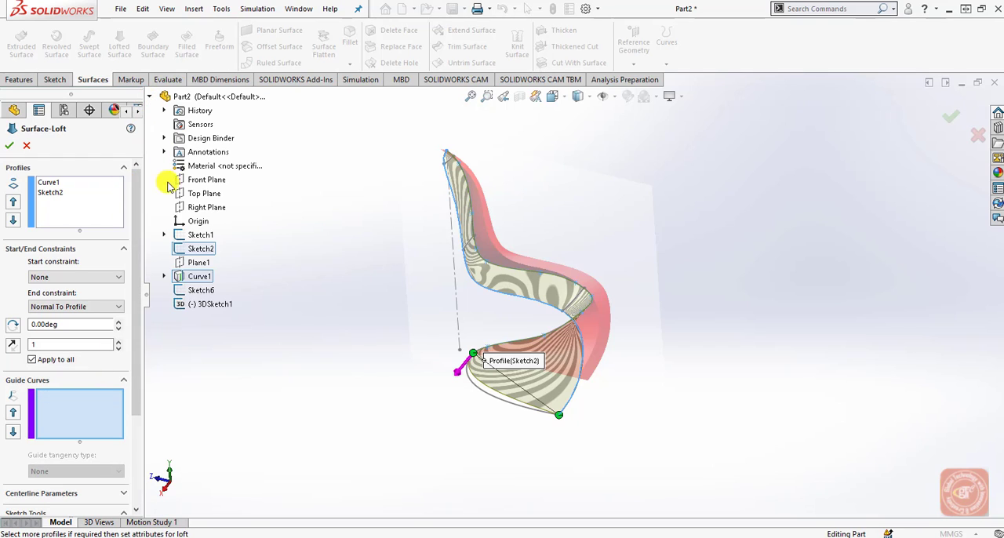
click(206, 306)
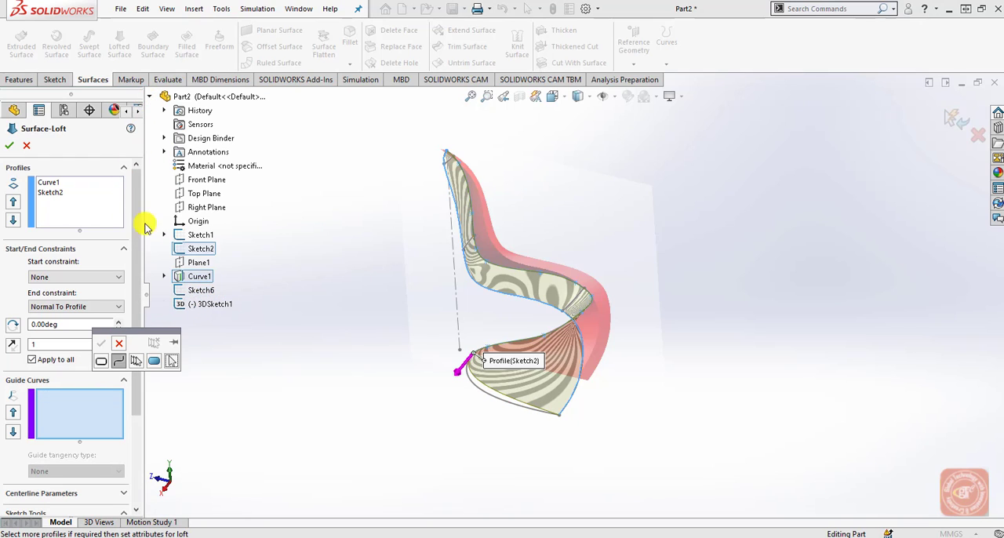
click(102, 343)
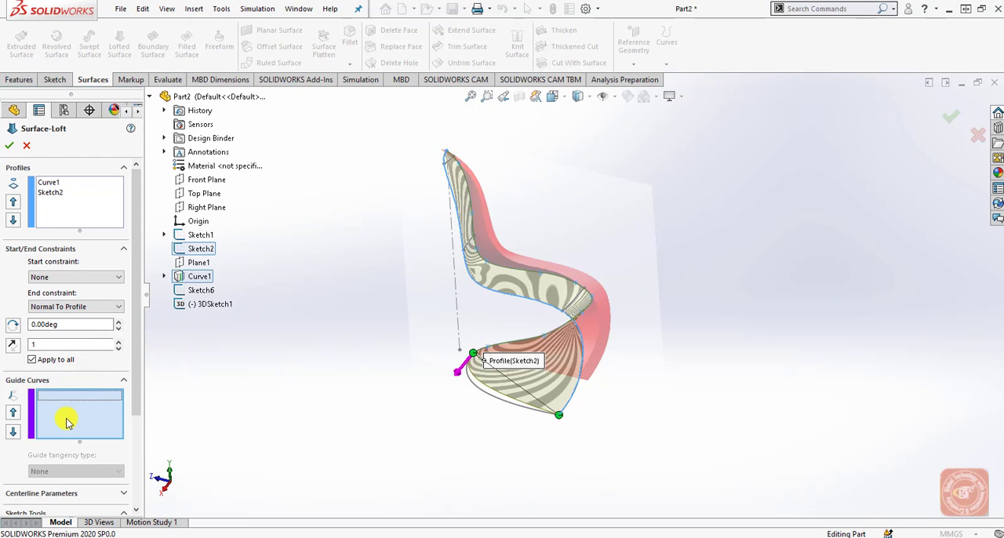
Add the seat-front, lower backrest and top backrest cross-section splines as separate guide curves and create the lofted surface.
click(578, 301)
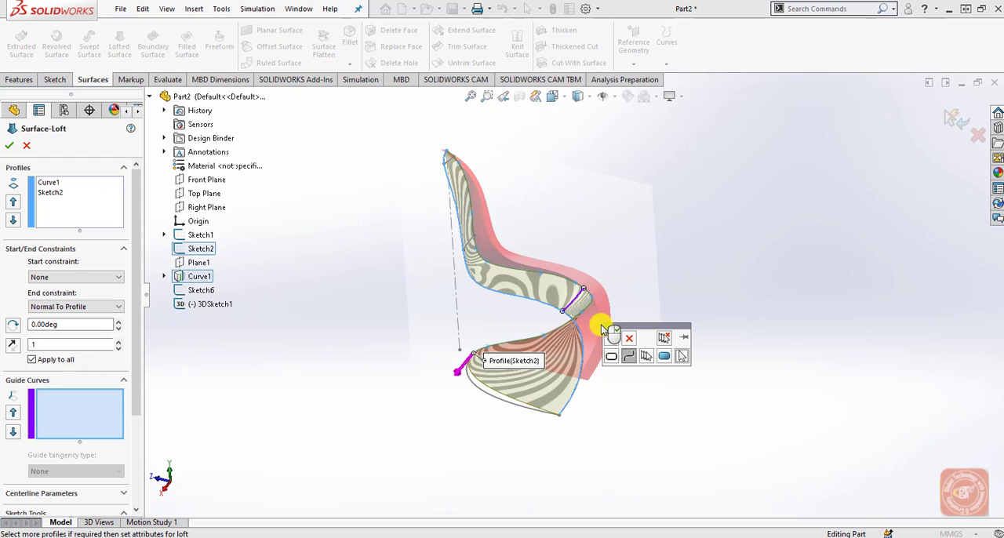
click(610, 339)
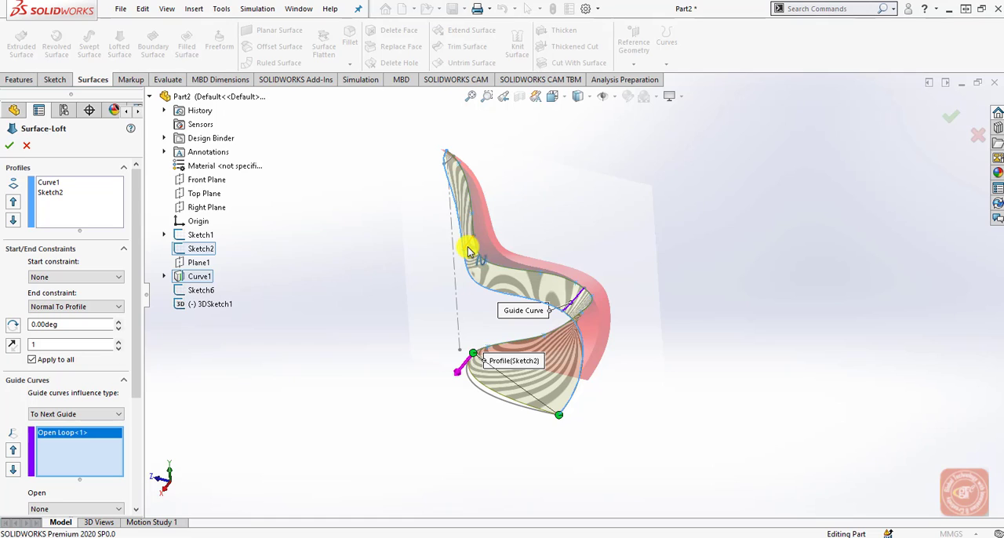
click(468, 247)
click(501, 195)
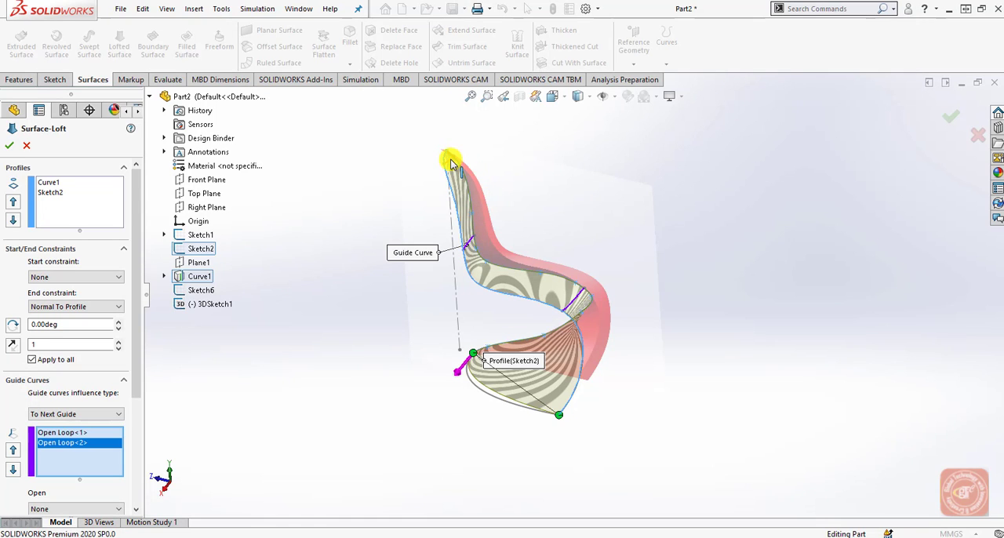
scroll(449, 163, down, 5)
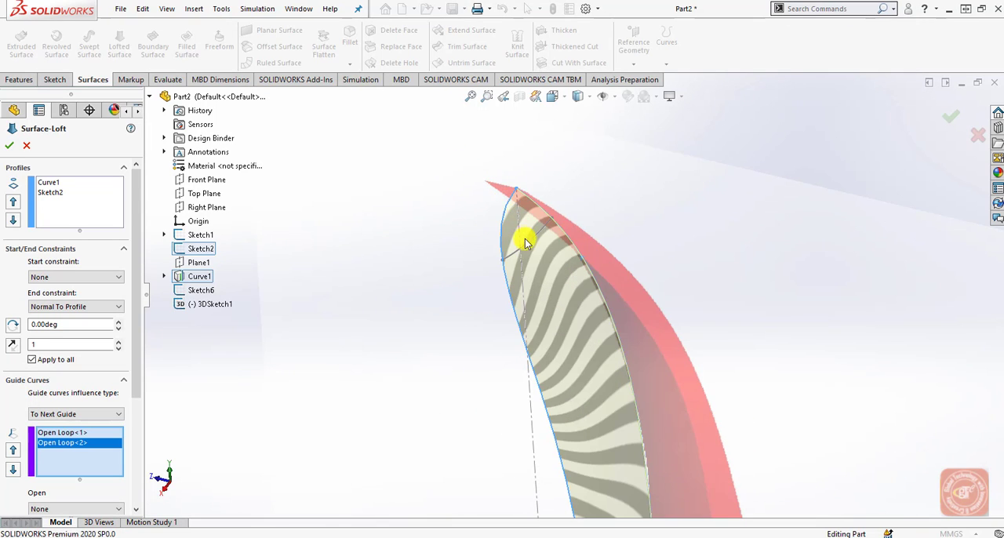
click(527, 248)
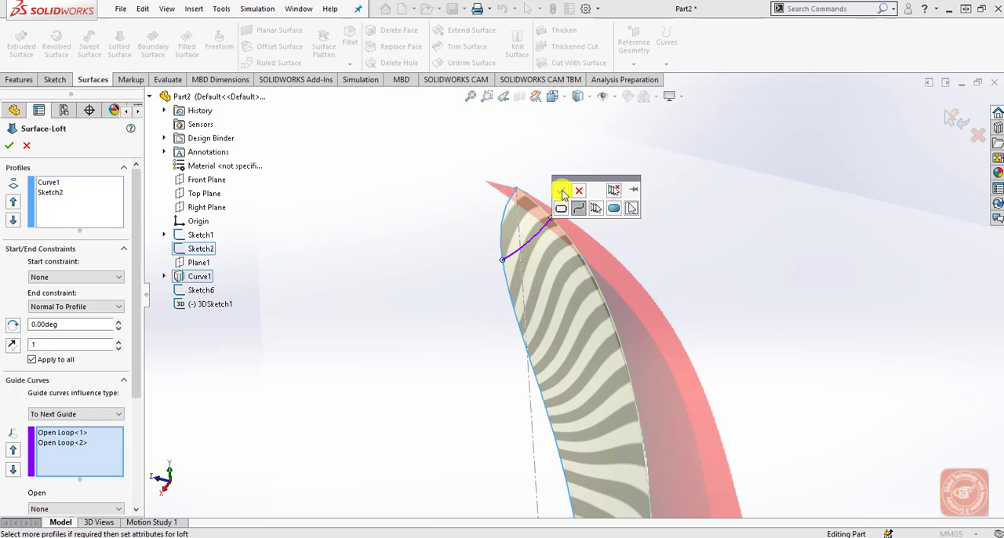
click(520, 193)
scroll(428, 330, up, 6)
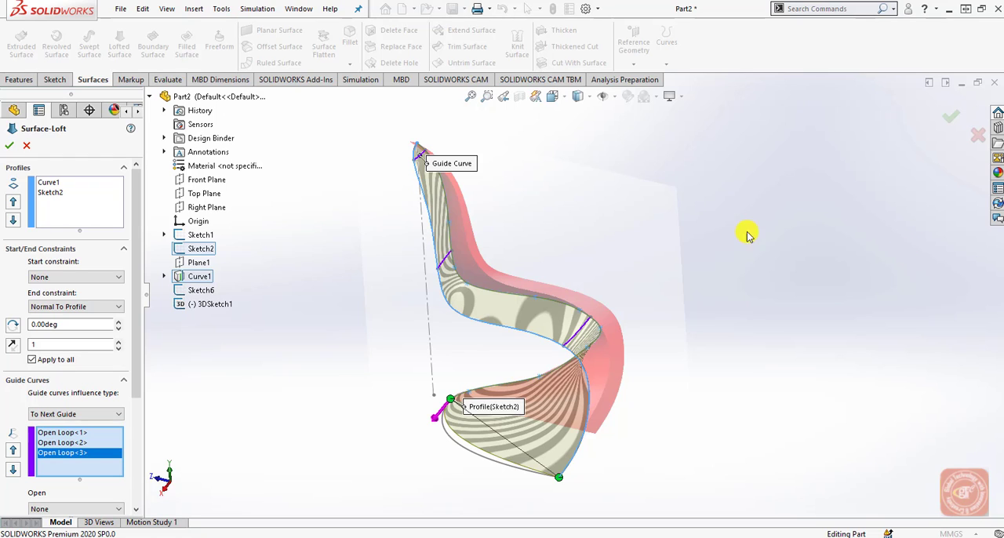
click(948, 118)
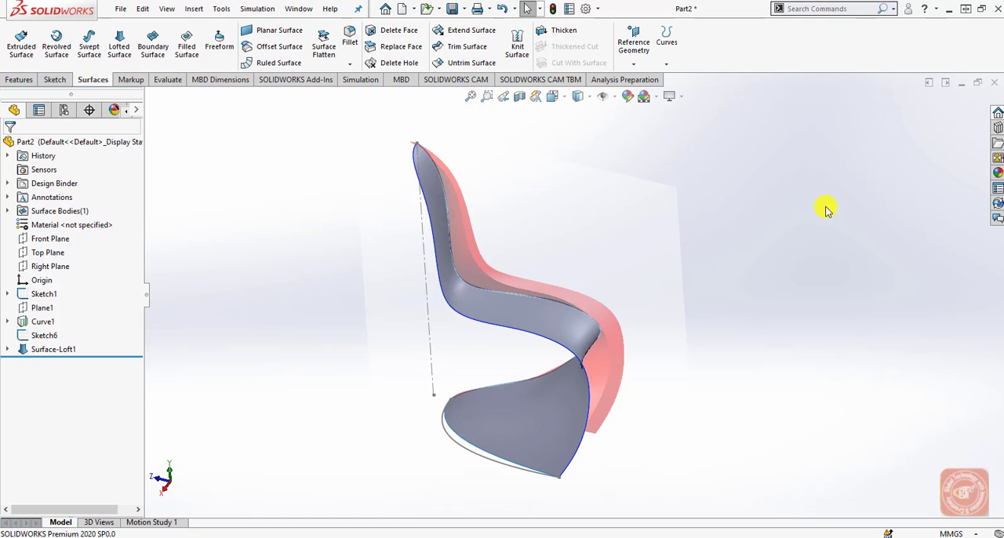
On the Right Plane, sketch a 15 mm horizontal construction line from the center edge's top end to the tip of the chair picture.
click(63, 266)
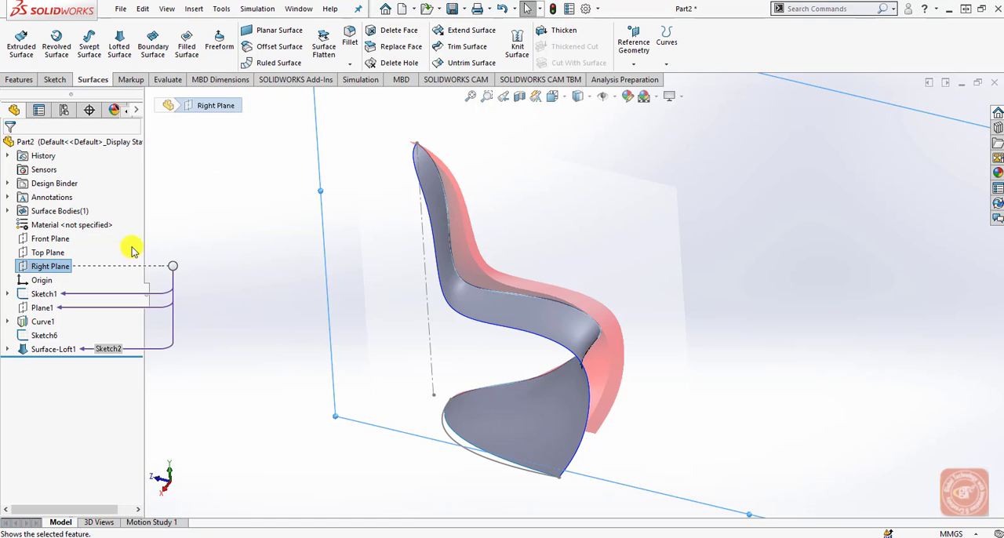
click(56, 81)
click(18, 43)
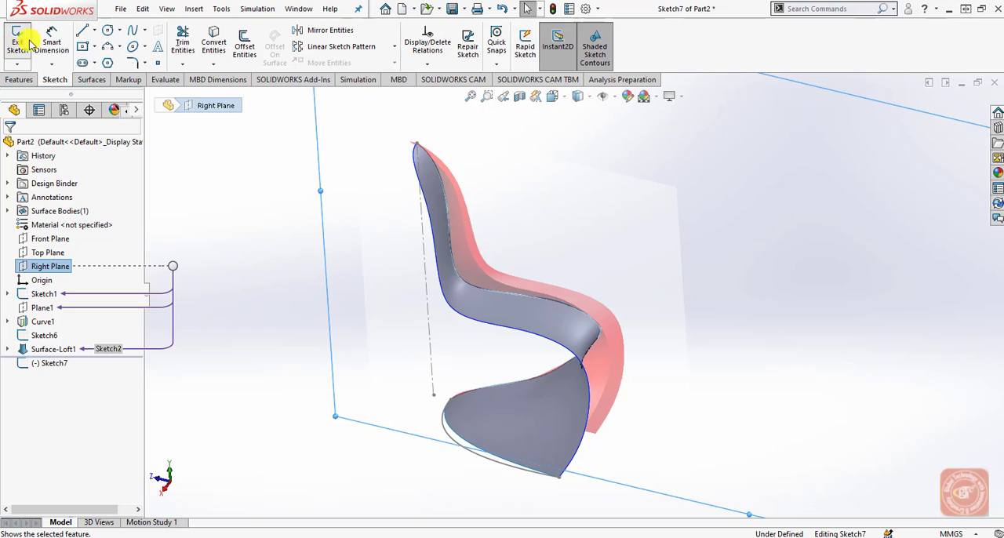
click(552, 96)
click(621, 169)
scroll(381, 246, down, 10)
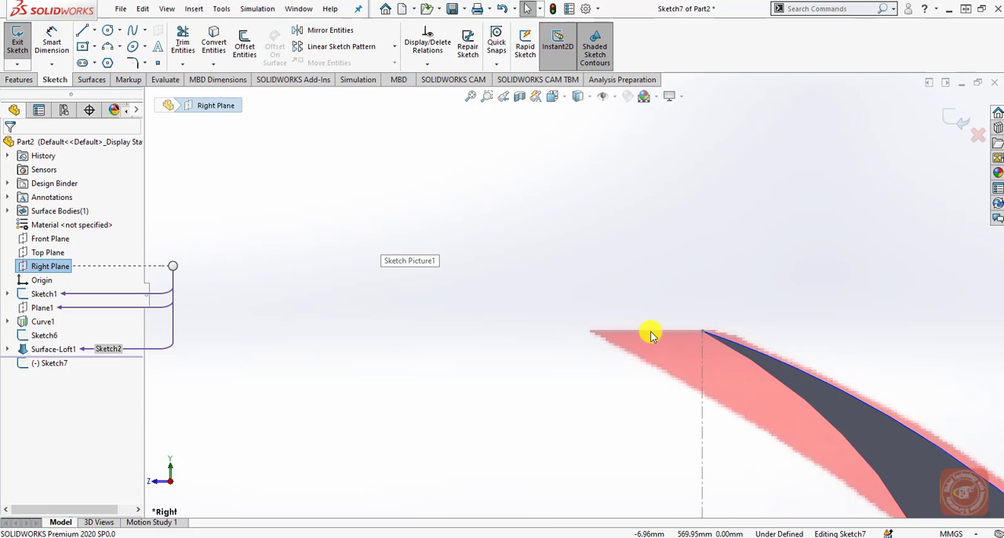
click(82, 30)
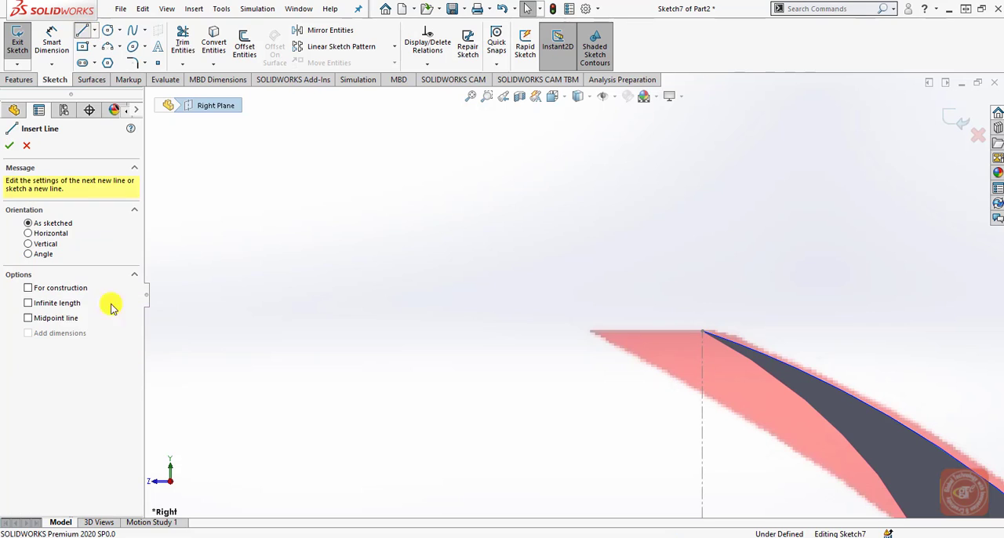
click(703, 335)
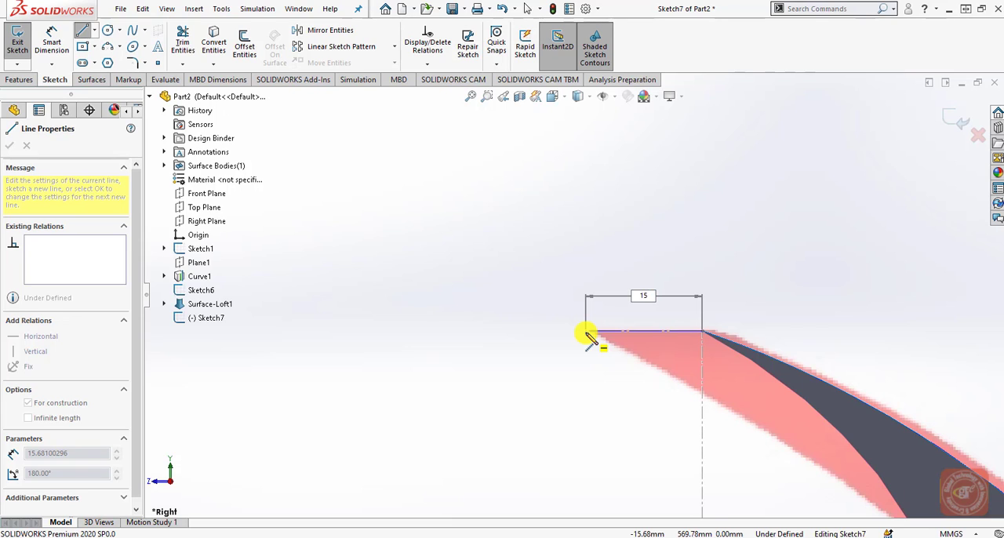
text(15)
key(Return)
right_click(588, 357)
click(593, 364)
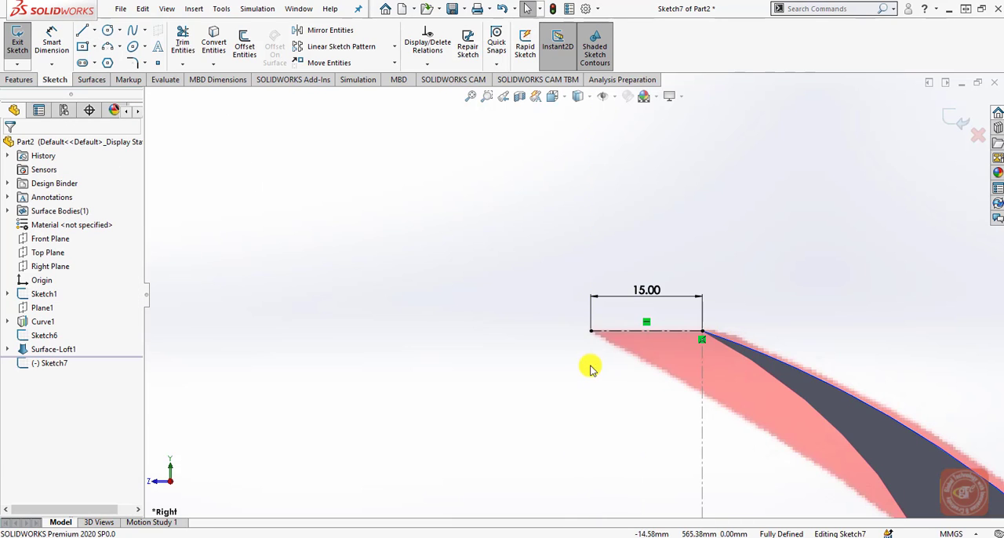
scroll(565, 372, up, 3)
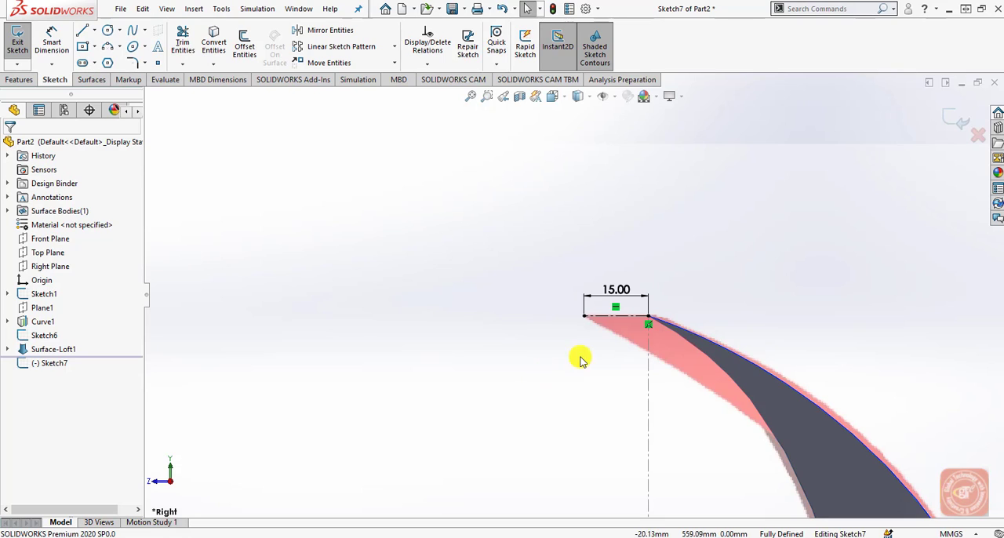
Exit the Right Plane sketch and hide the lofted surface body so the chair picture is visible.
click(946, 122)
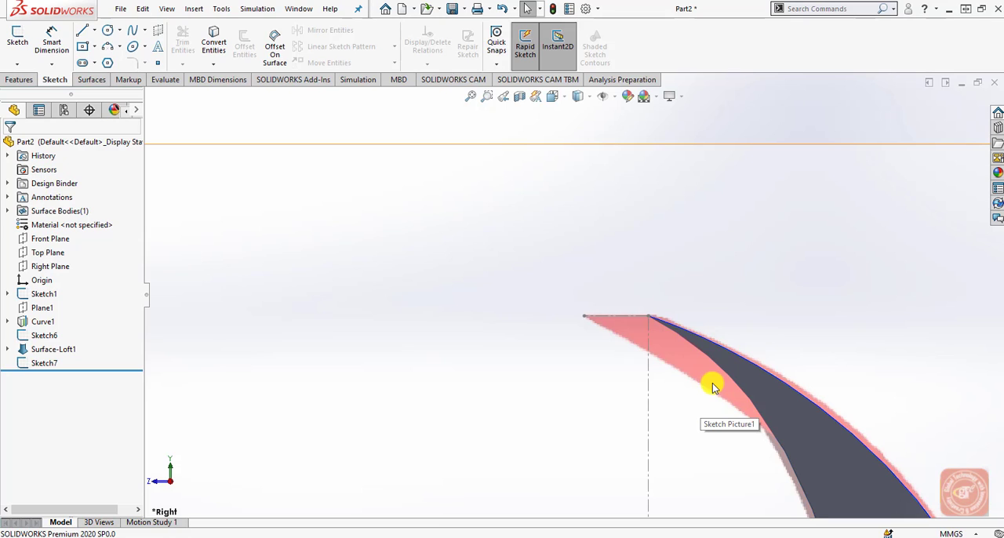
scroll(637, 421, up, 5)
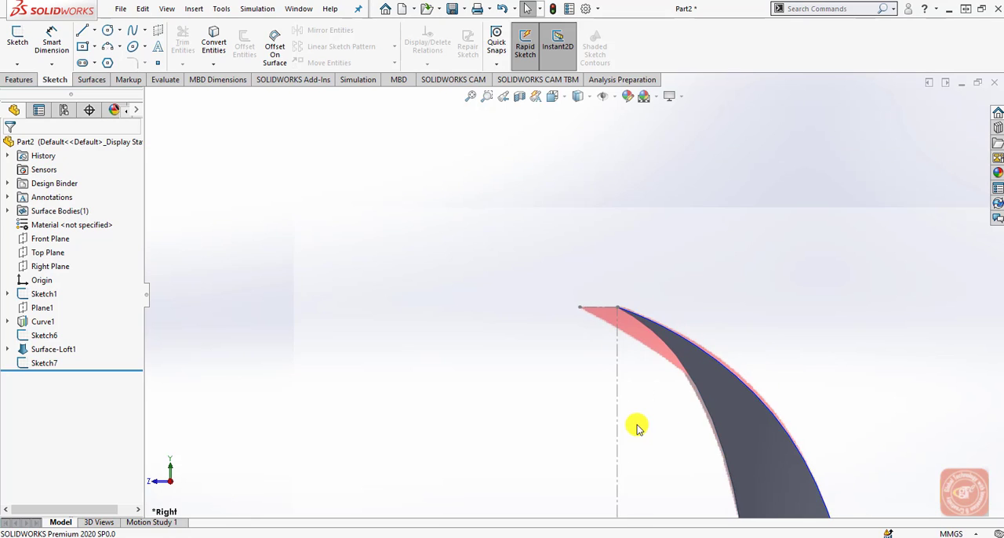
scroll(634, 423, up, 3)
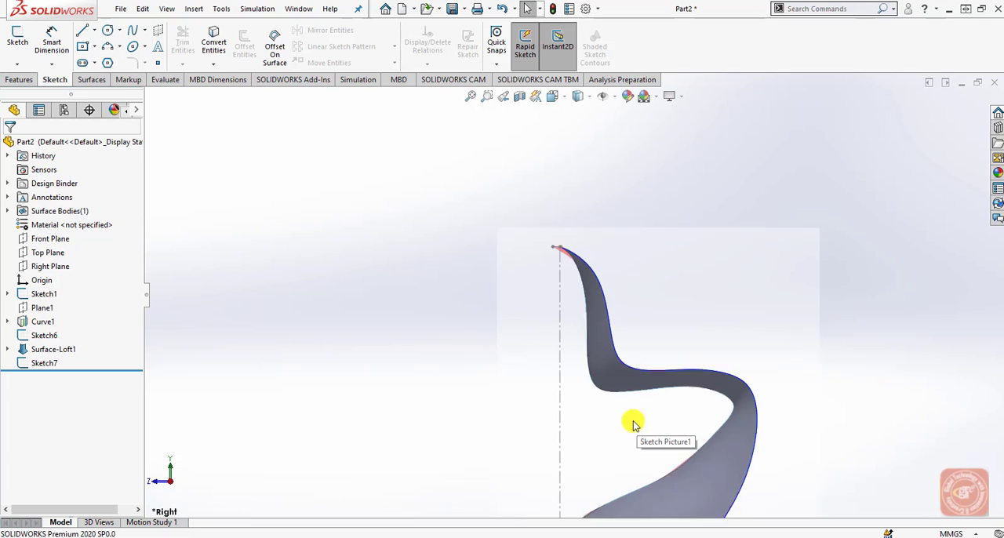
click(607, 354)
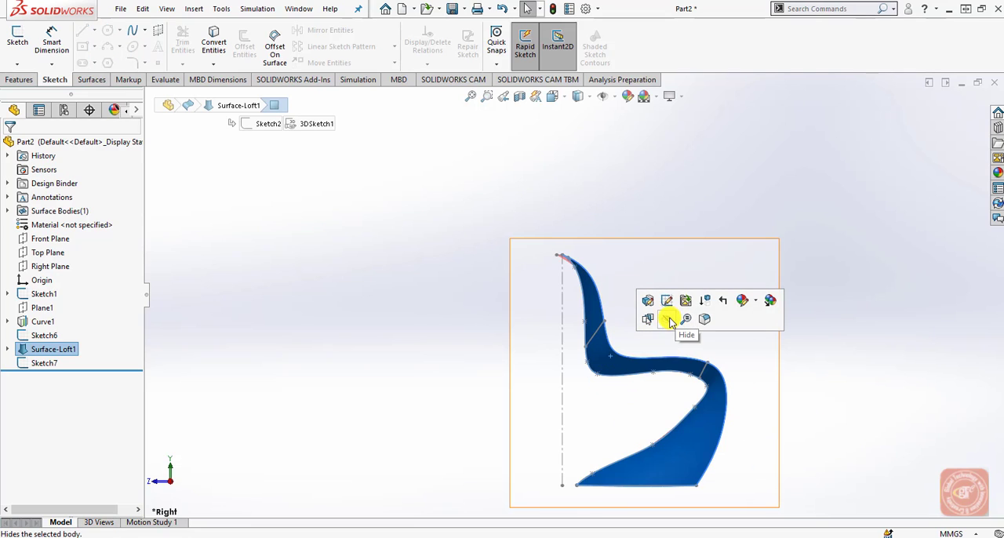
click(876, 380)
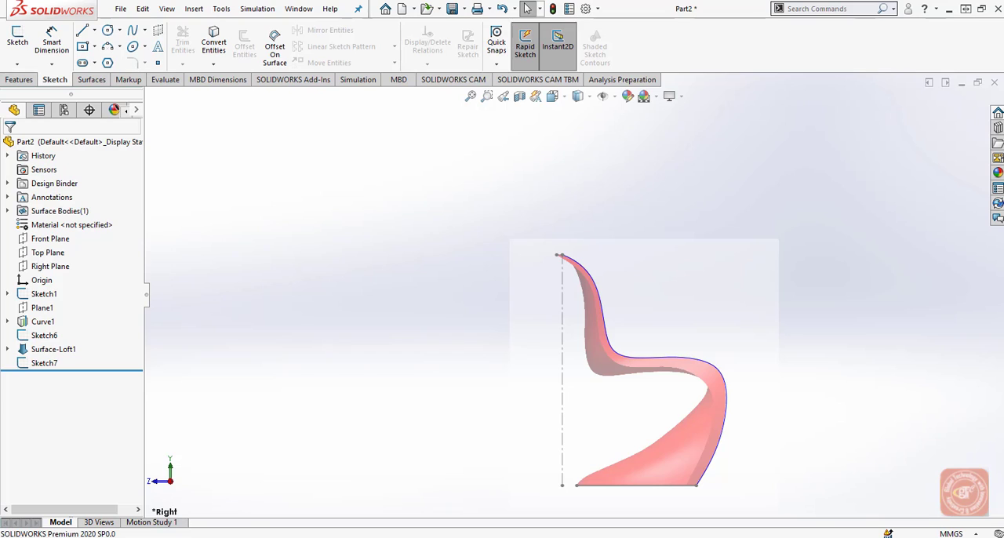
click(55, 350)
Reopen the 15 mm construction line sketch and start a spline at that line, tracing the chair picture down the backrest.
click(47, 364)
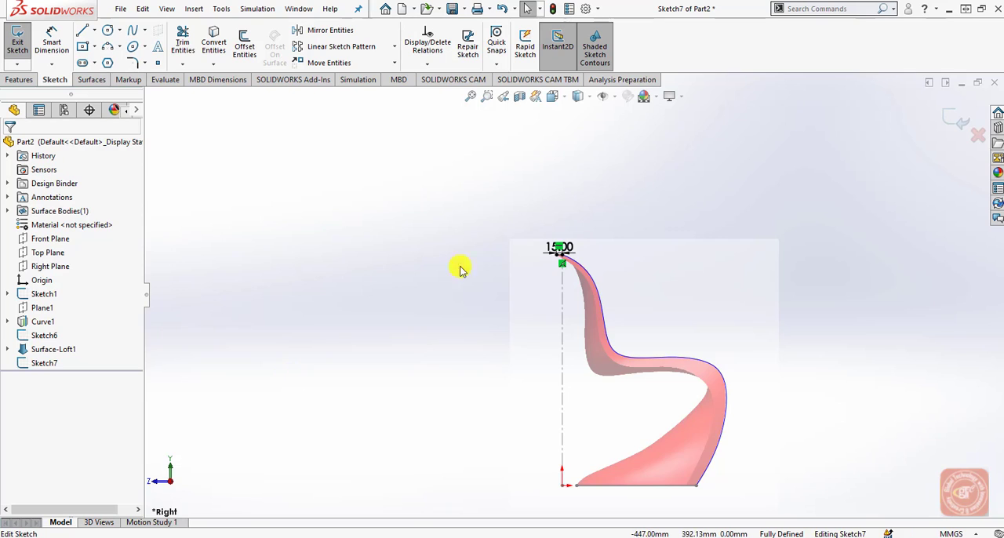
scroll(750, 319, down, 3)
scroll(824, 329, down, 5)
scroll(506, 224, down, 3)
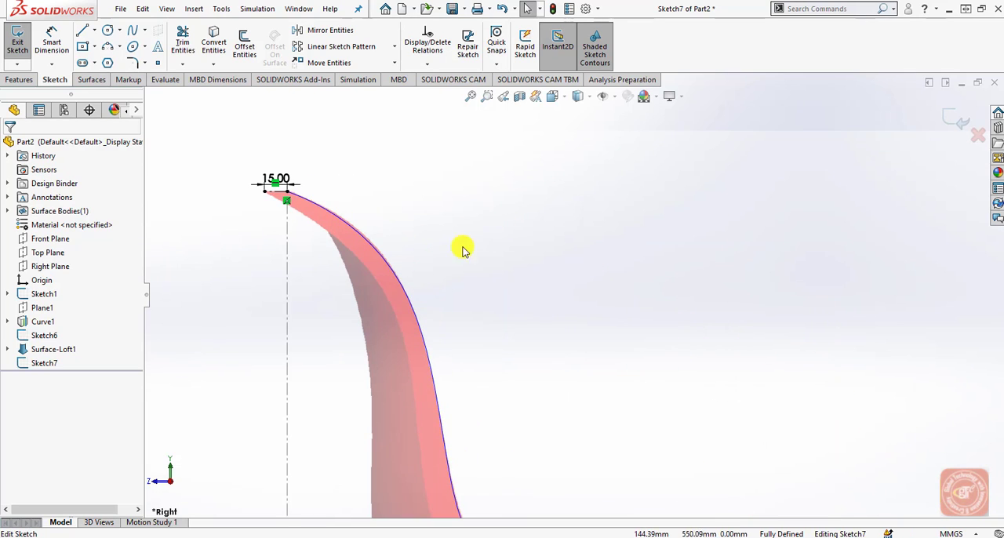
click(347, 228)
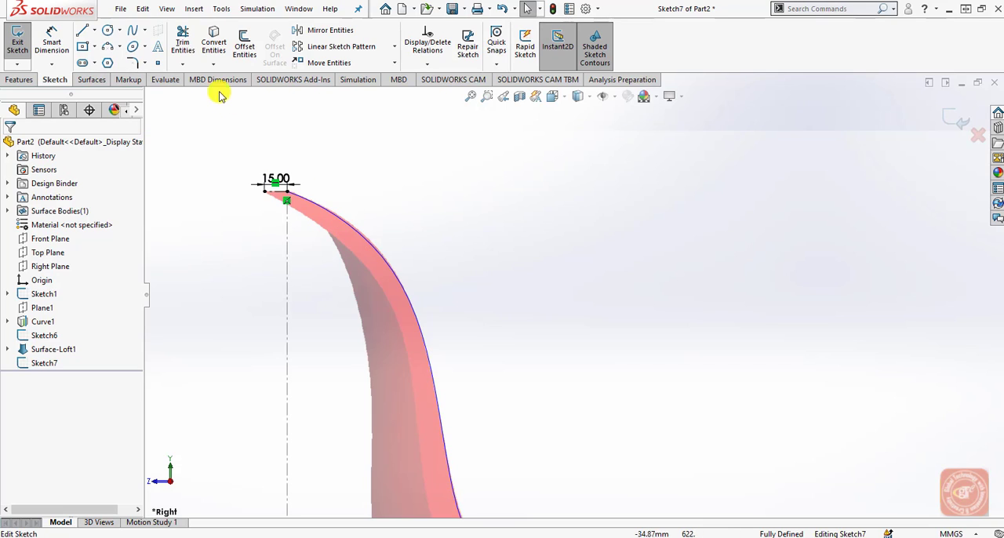
click(135, 33)
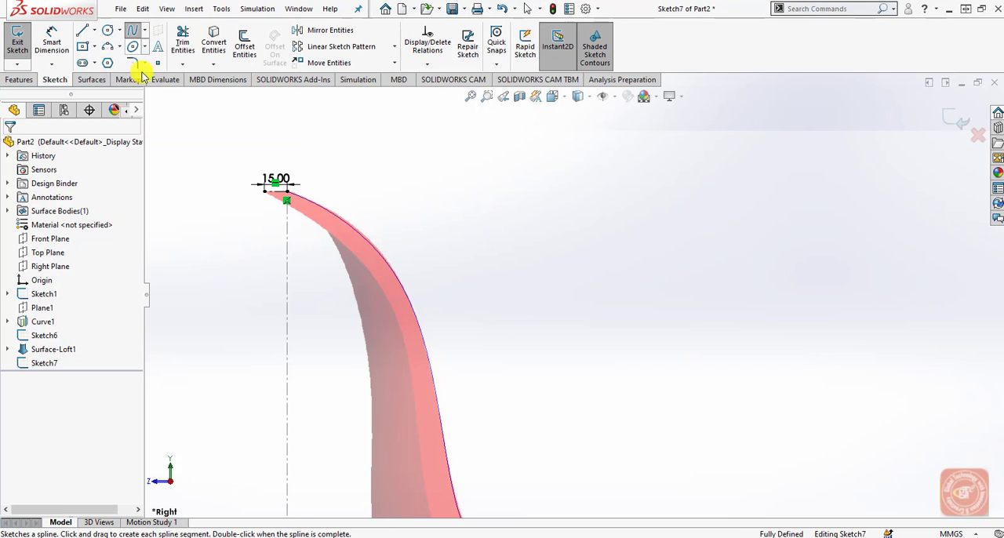
click(275, 187)
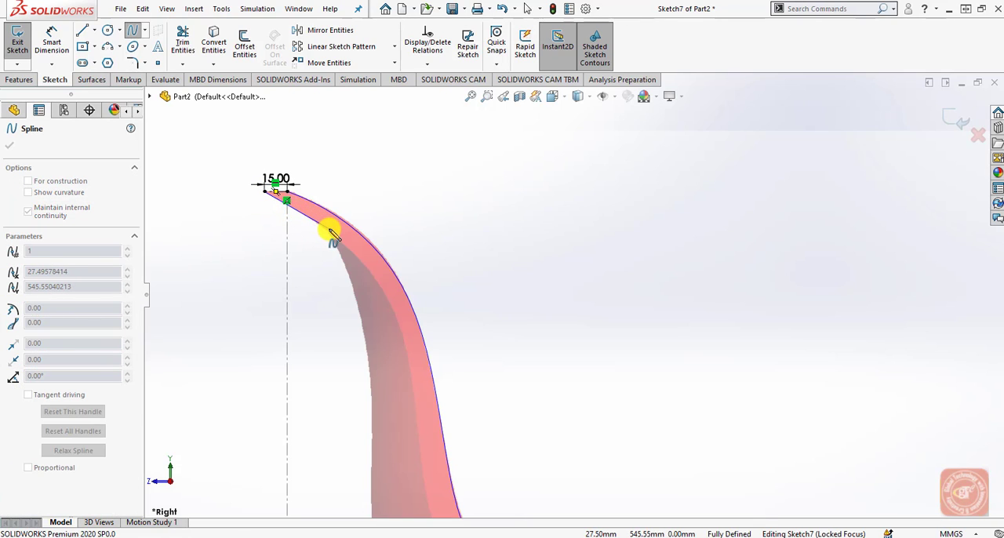
click(329, 229)
click(387, 299)
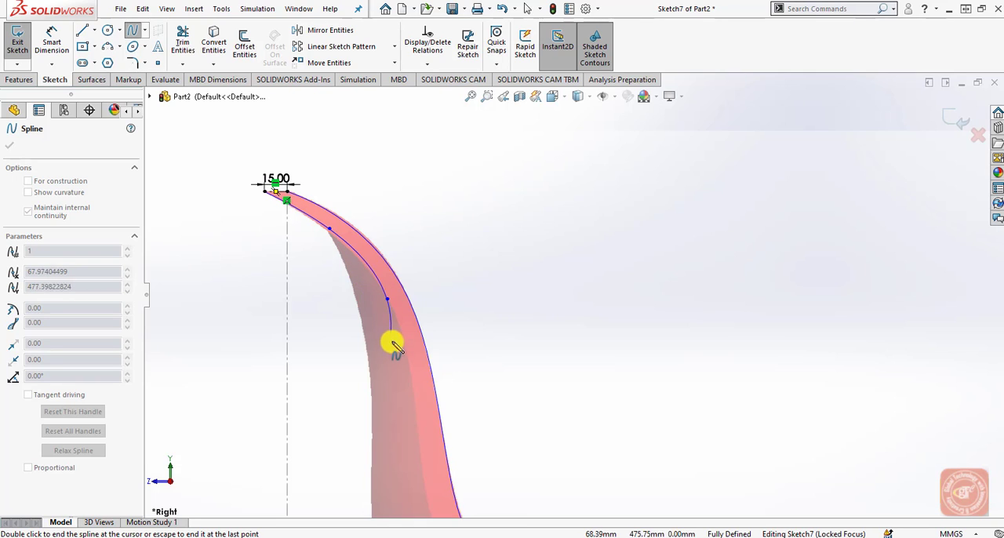
click(417, 431)
Continue the spline around the backrest bend and along the seat's underside to the seat front with four more points.
scroll(419, 450, up, 5)
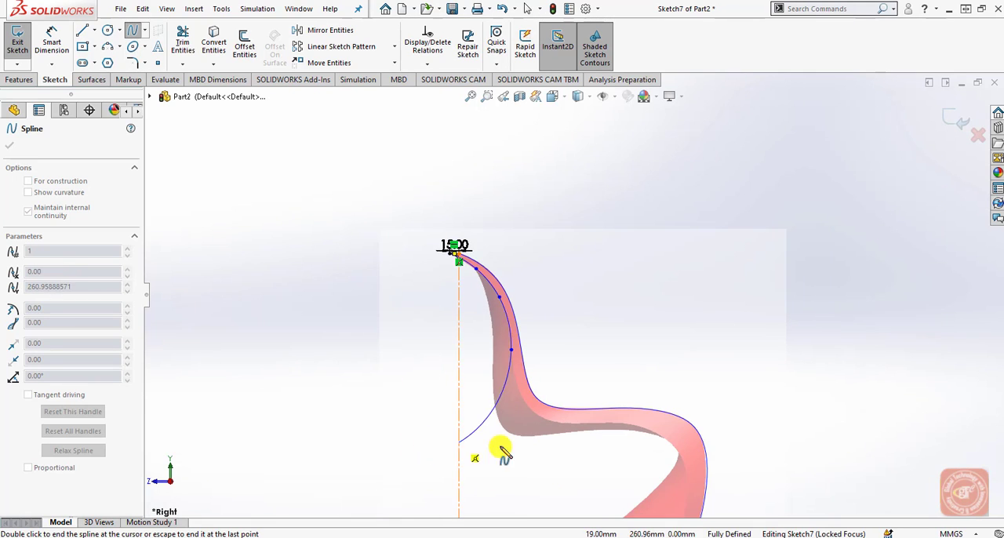
click(531, 409)
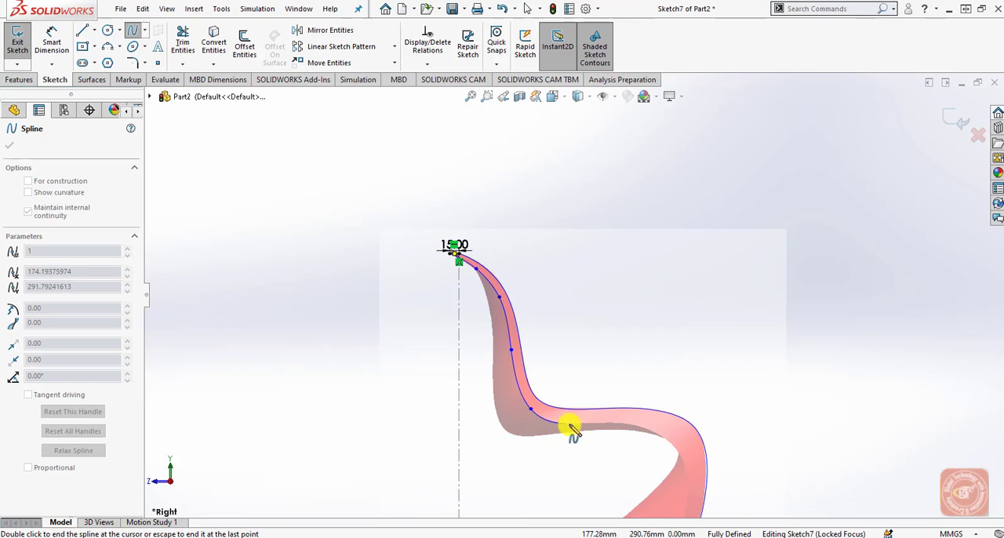
click(570, 425)
click(650, 434)
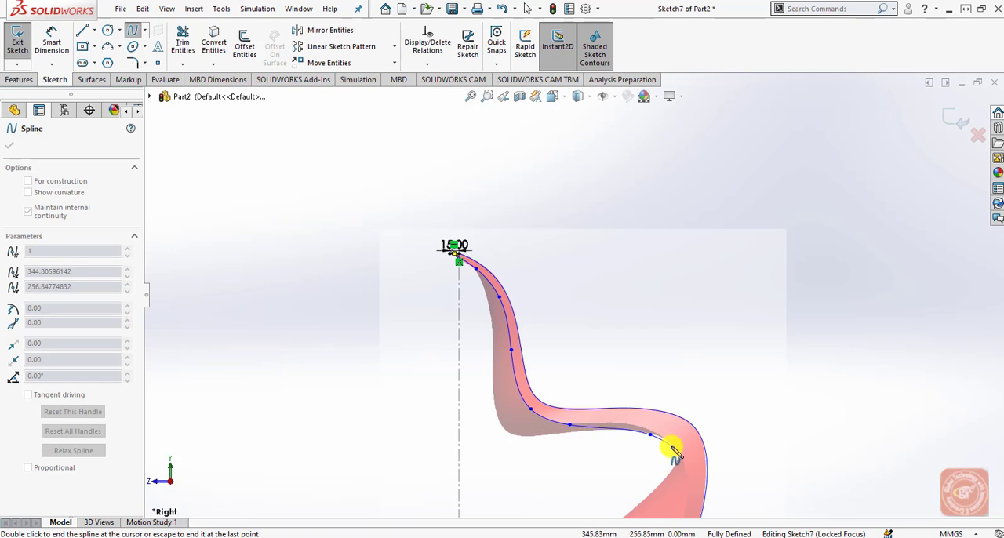
click(681, 454)
Continue the spline down the leg and end it on the horizontal base line, just inside the outer curve.
scroll(682, 456, up, 3)
scroll(596, 418, down, 2)
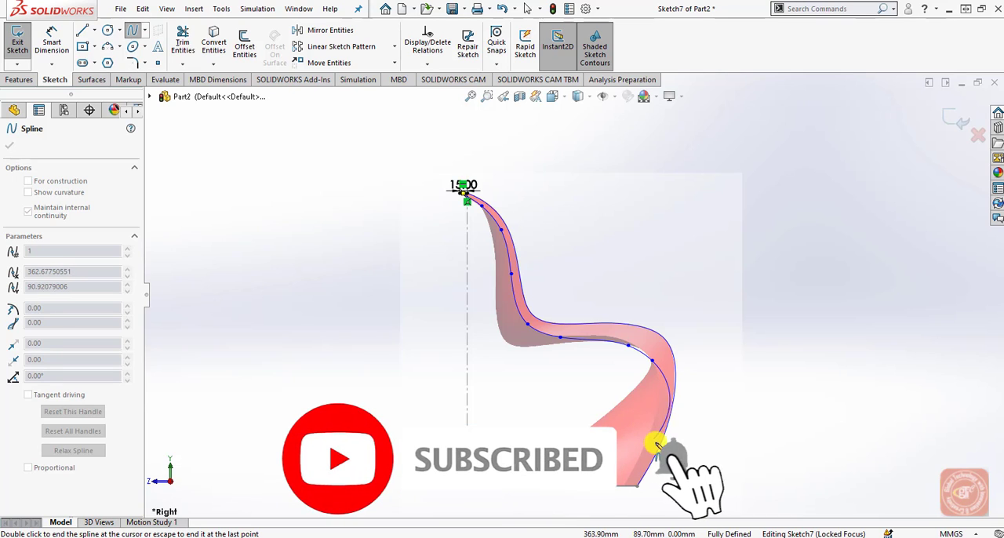
scroll(649, 441, down, 2)
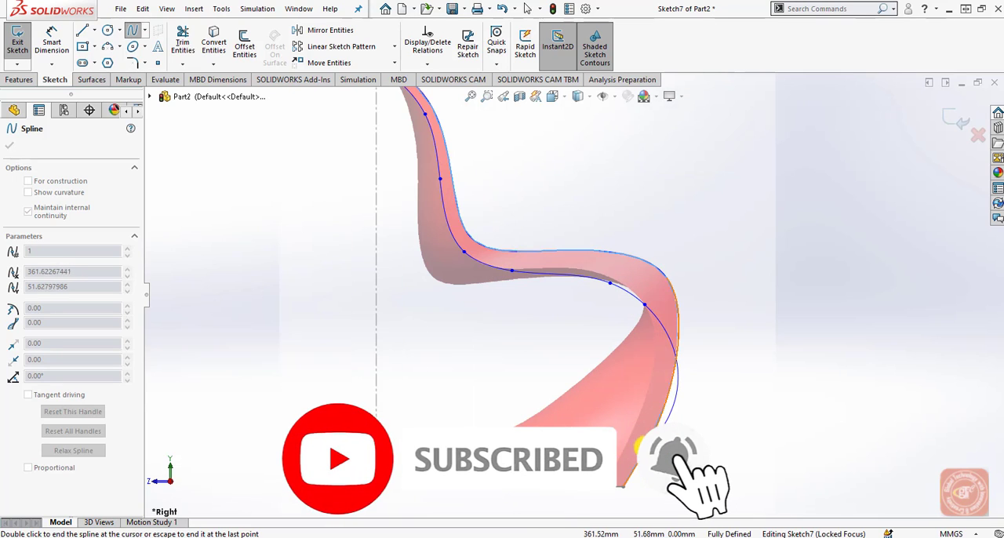
click(650, 383)
click(625, 443)
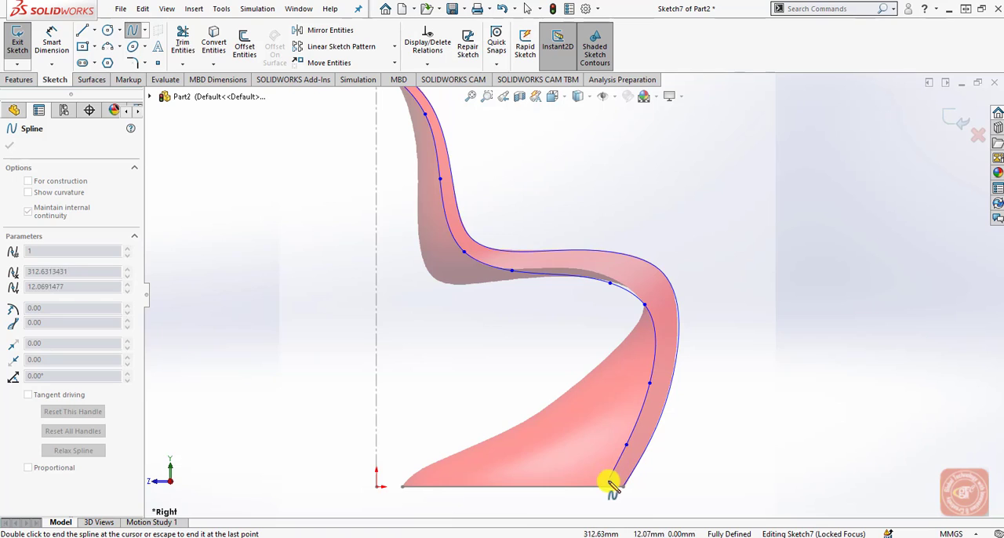
double_click(607, 487)
right_click(712, 448)
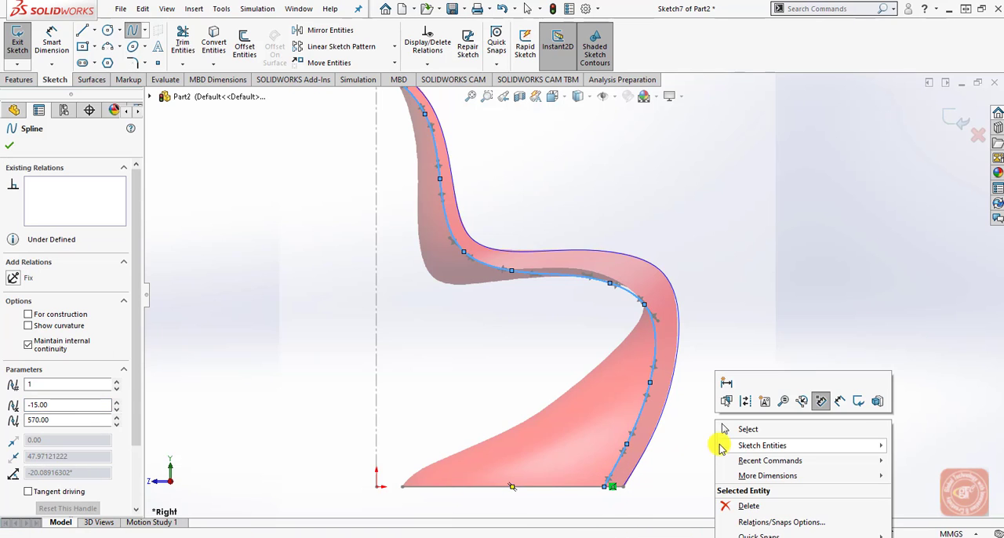
click(729, 432)
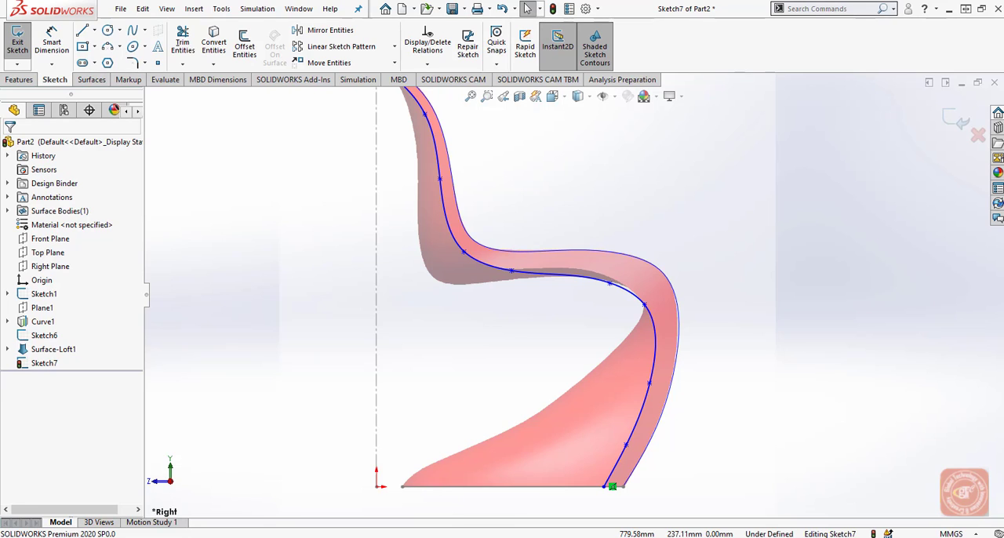
Display the spline's control polygon and move its seat-front vertex slightly up and inward to match the picture.
right_click(634, 296)
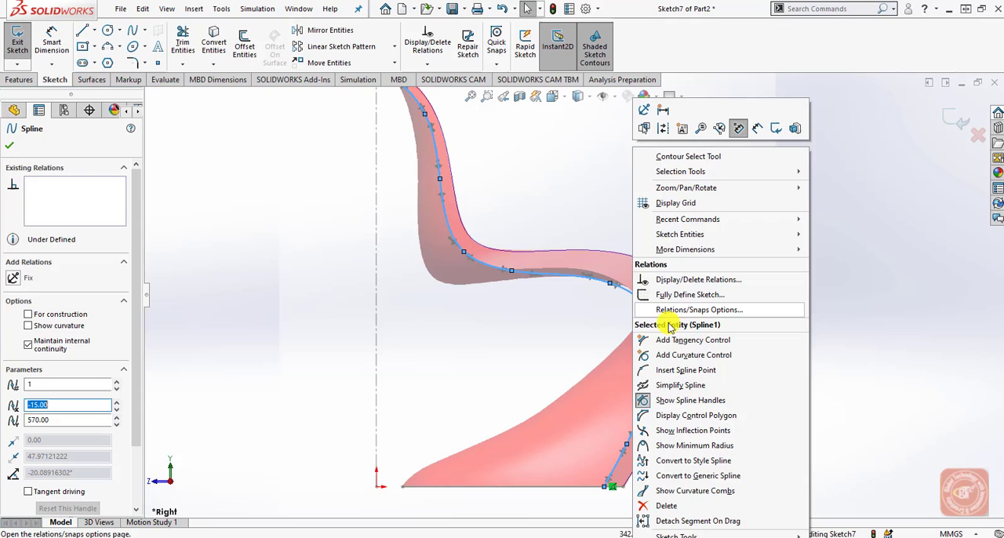
click(690, 416)
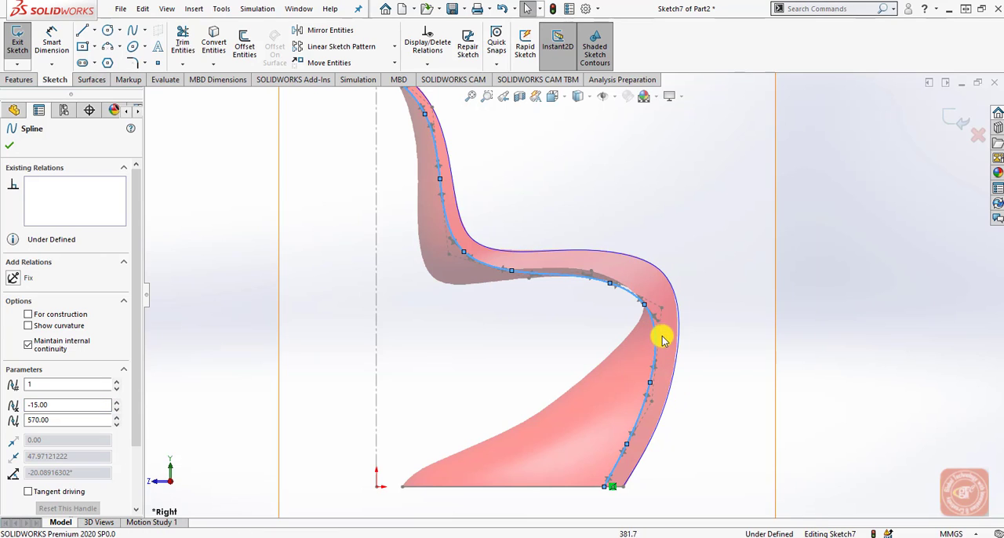
click(662, 307)
drag(661, 307, 659, 300)
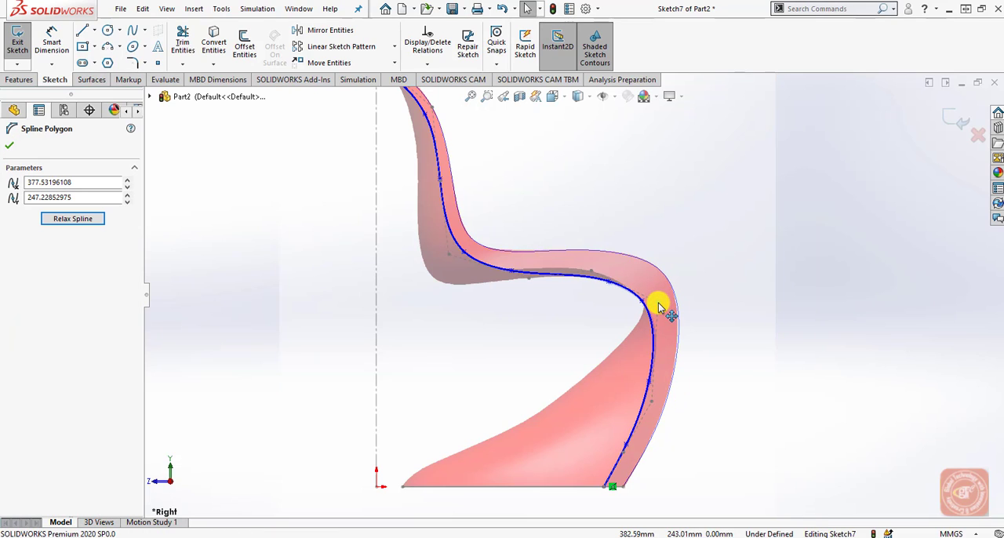
Adjust the two seat vertices of the control polygon to about (185, 282) and (287, 300) mm.
click(591, 275)
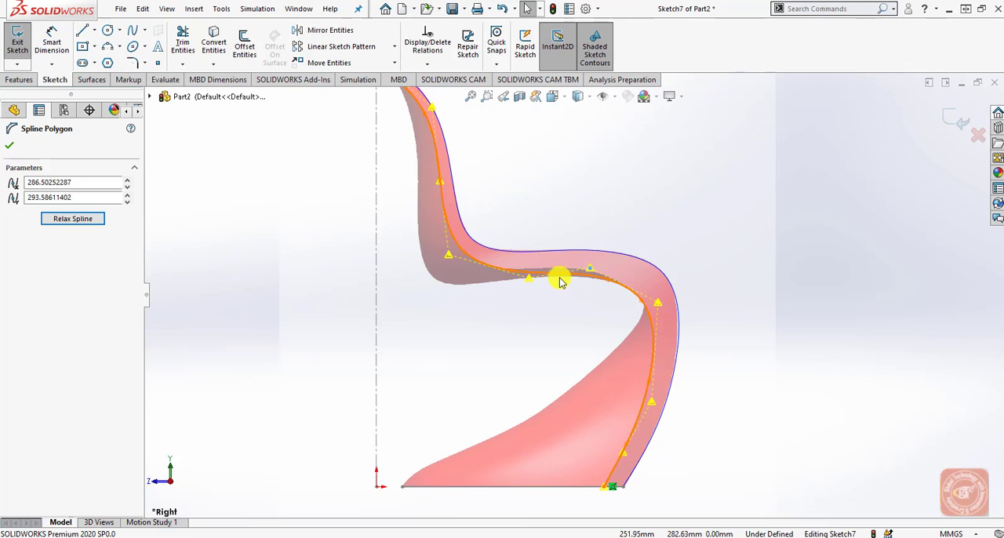
click(529, 281)
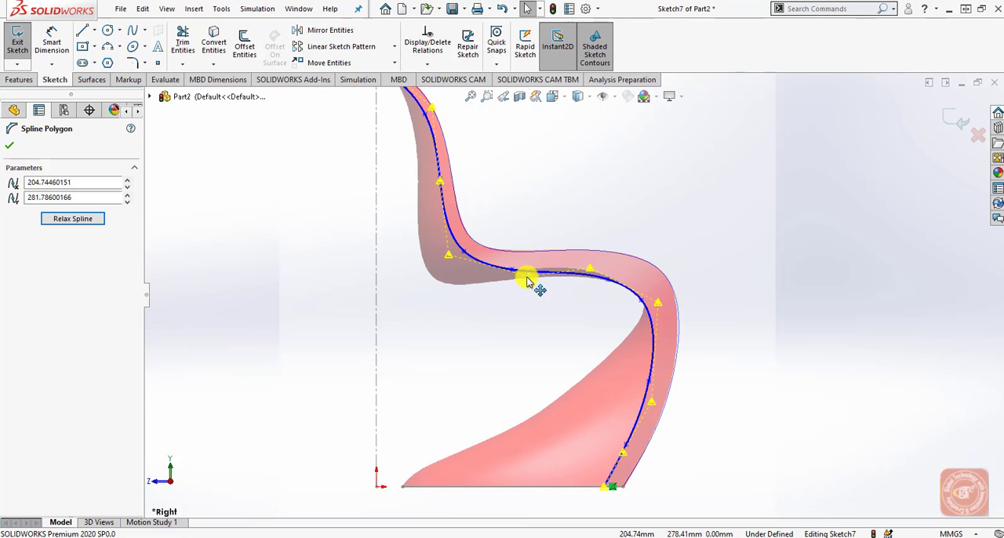
drag(527, 281, 517, 276)
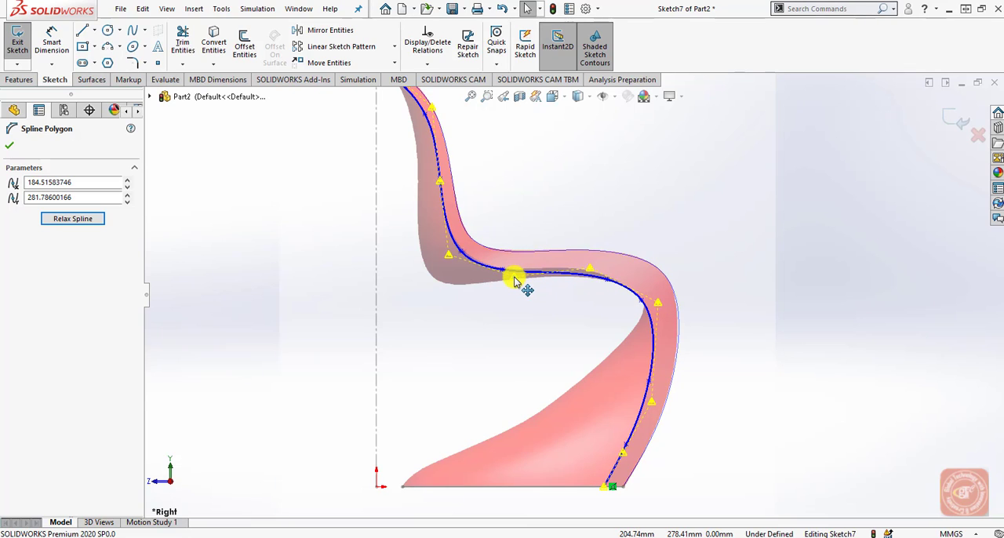
click(591, 269)
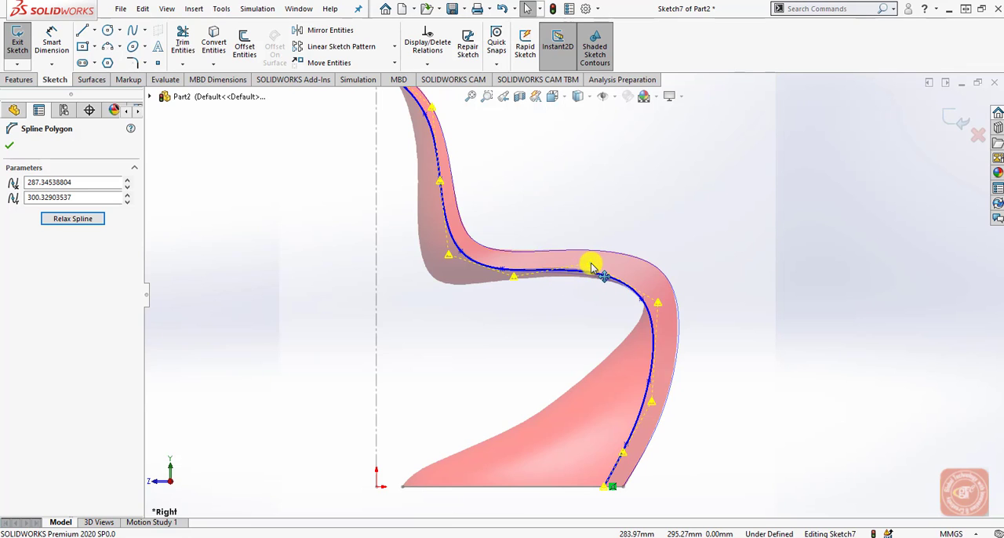
click(854, 366)
scroll(655, 410, down, 3)
scroll(605, 415, up, 5)
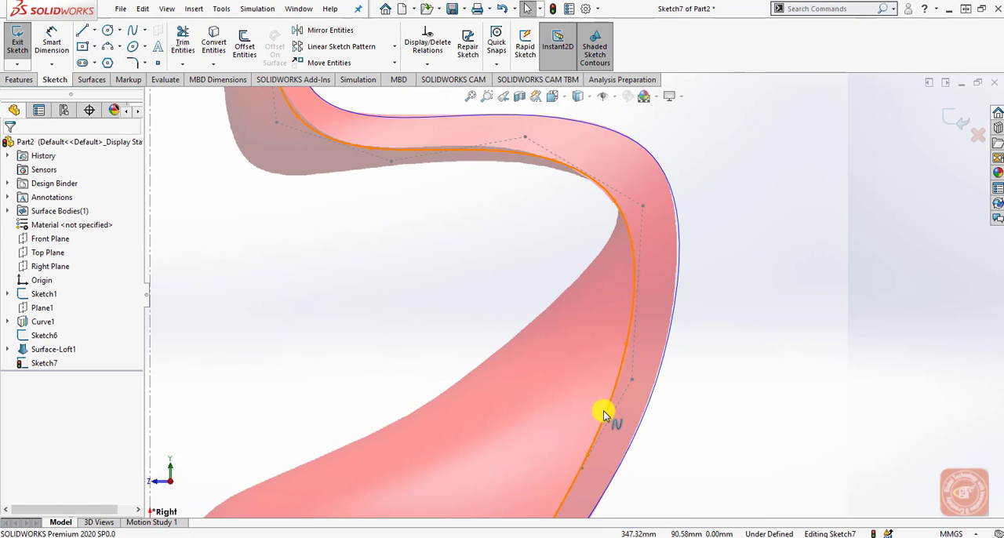
Try to lock the whole spline in place with a Fix relation.
scroll(505, 228, down, 2)
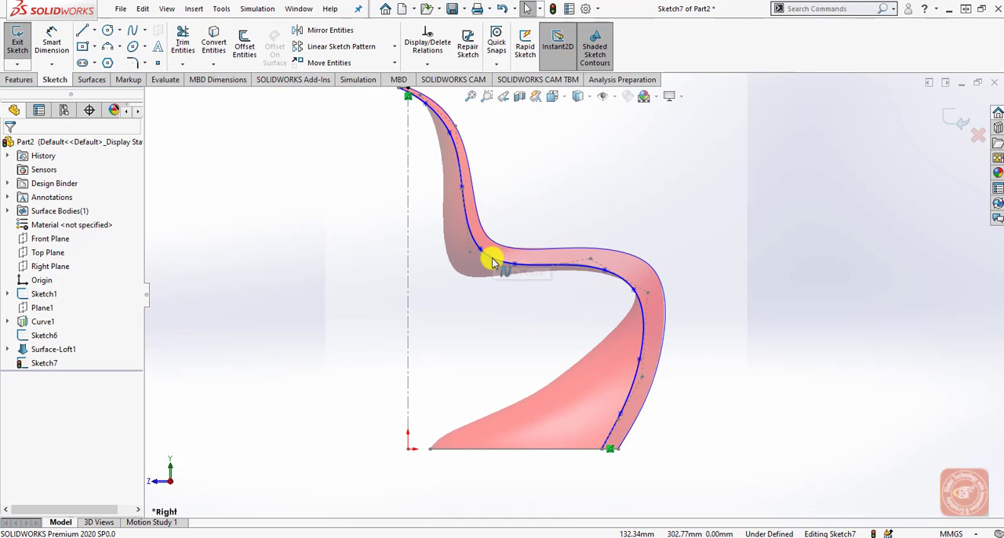
click(488, 252)
click(16, 280)
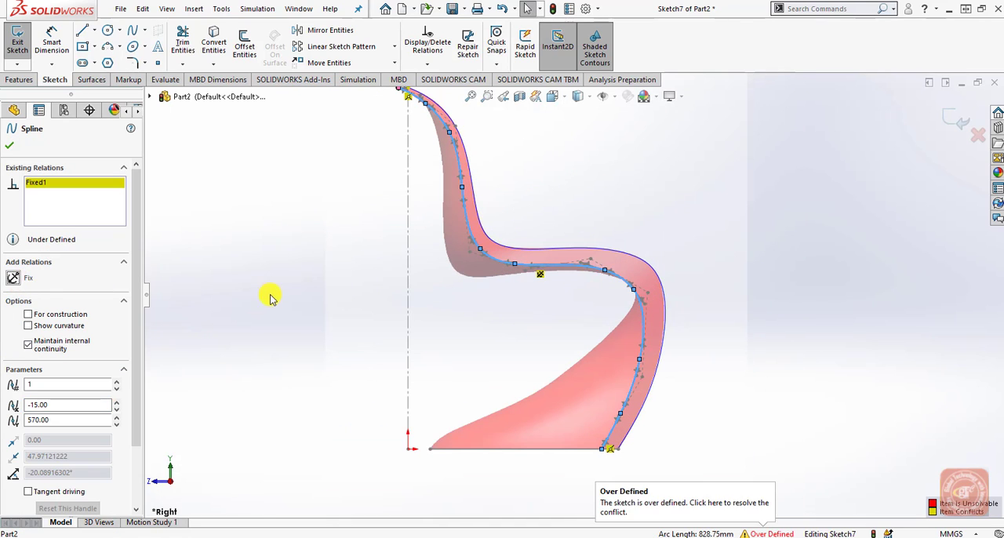
click(270, 293)
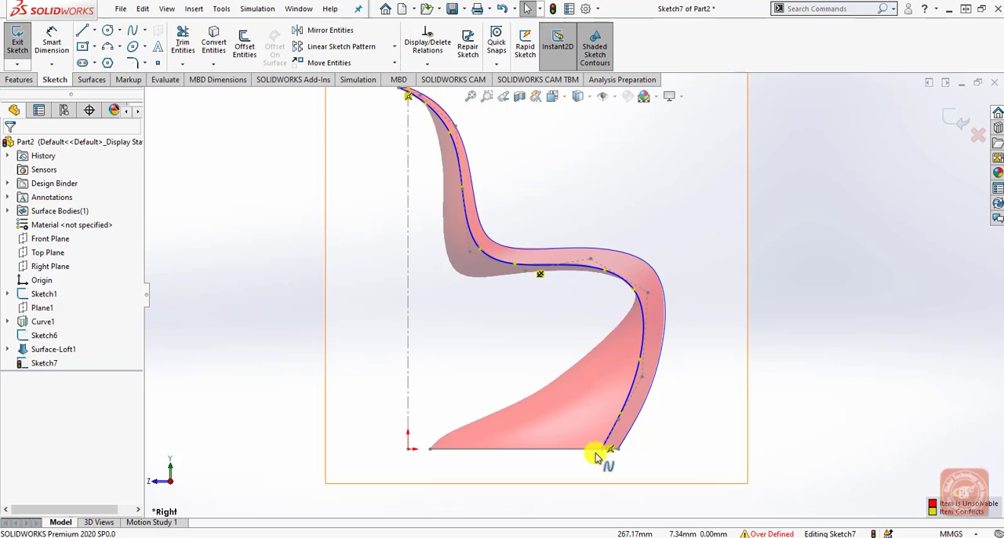
Check the spline along the chair and undo its Fix relation.
scroll(600, 451, down, 2)
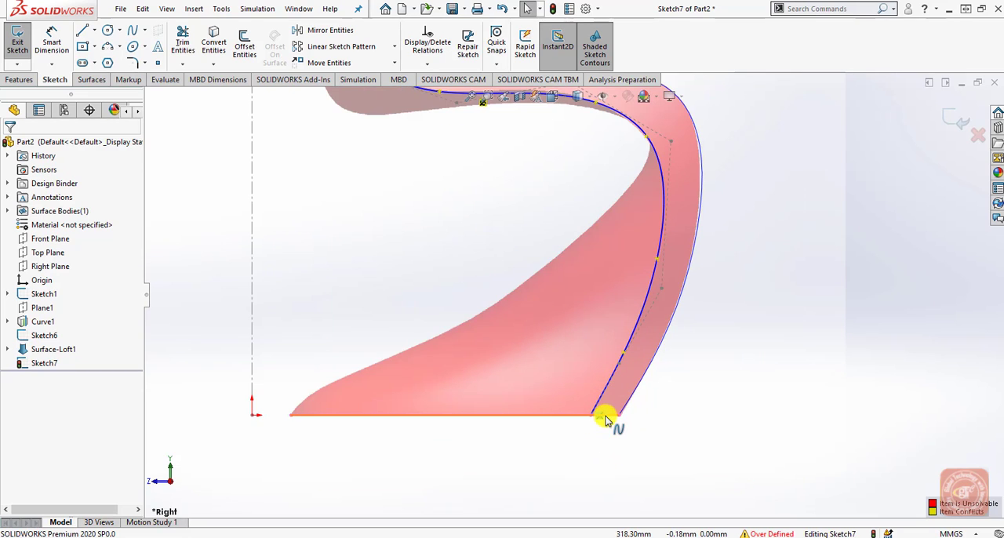
scroll(549, 387, up, 3)
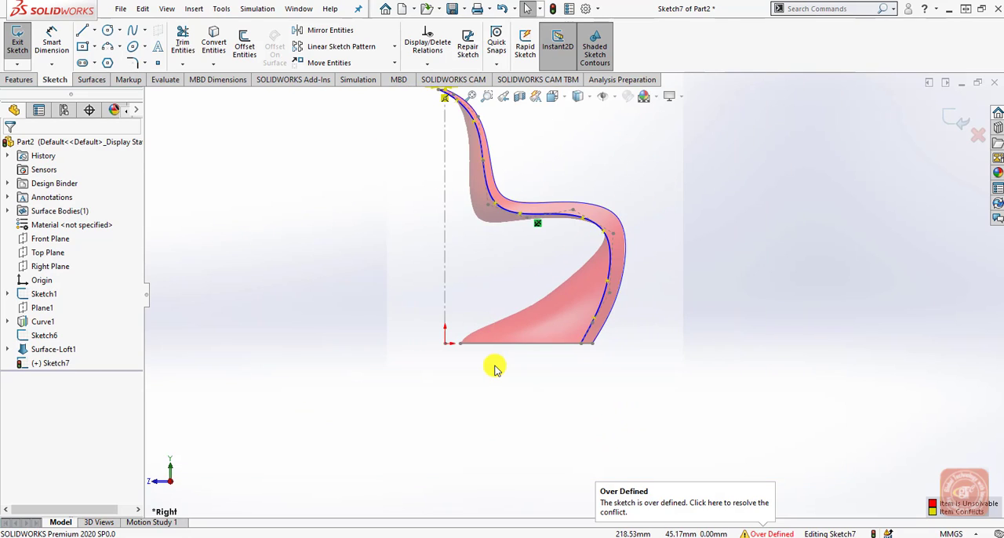
scroll(570, 215, down, 3)
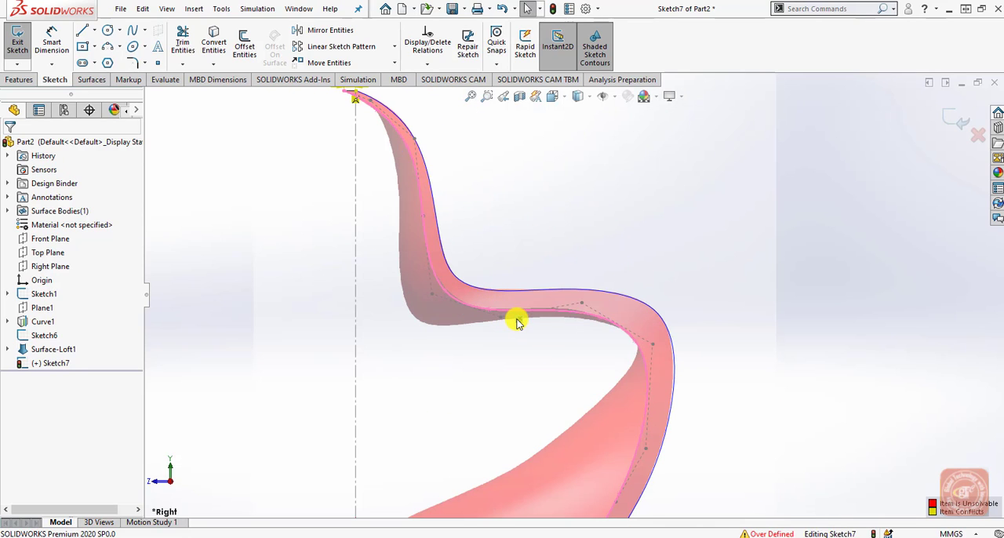
key(ctrl+z)
scroll(504, 375, up, 4)
scroll(500, 238, down, 3)
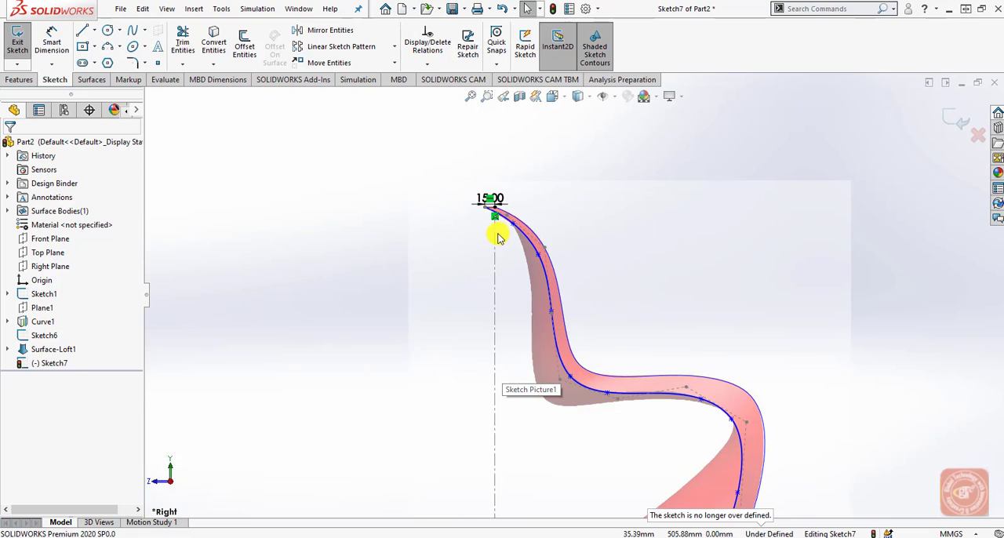
Lock the whole centre-profile spline in place with a Fix relation.
scroll(498, 235, down, 3)
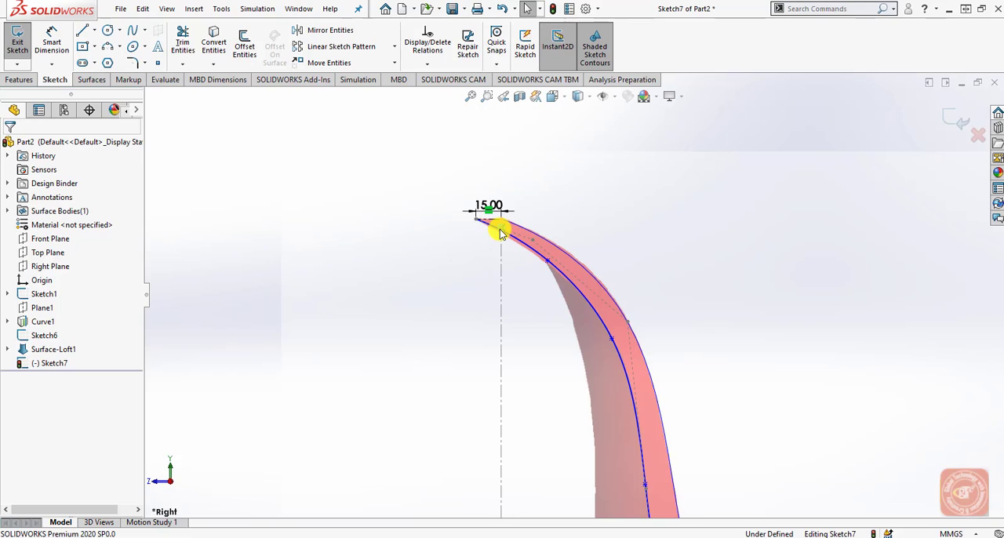
click(553, 269)
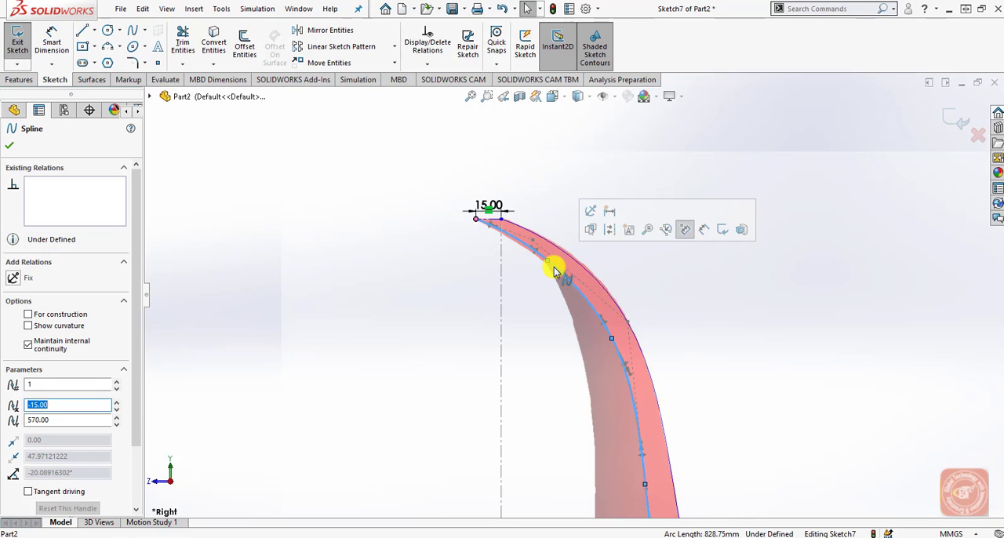
click(13, 278)
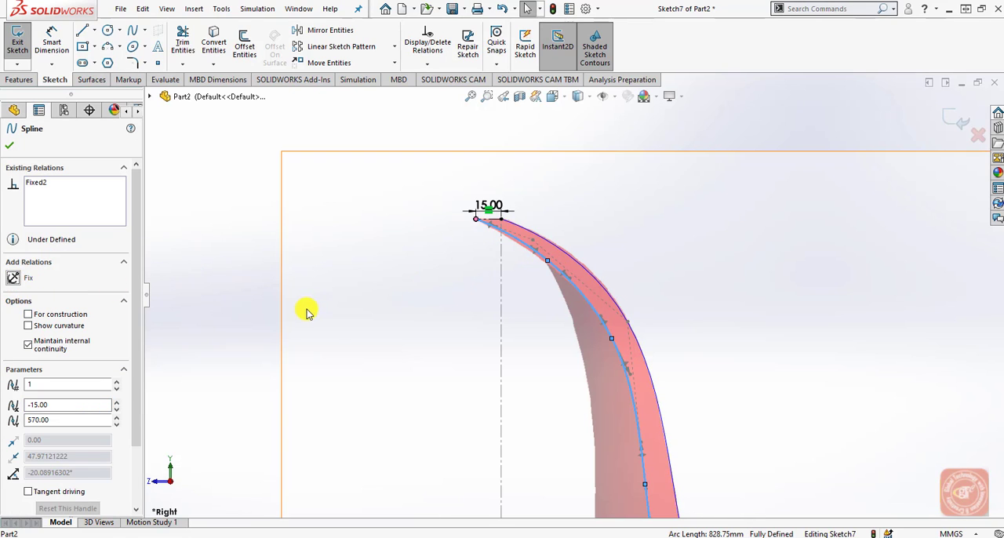
click(280, 298)
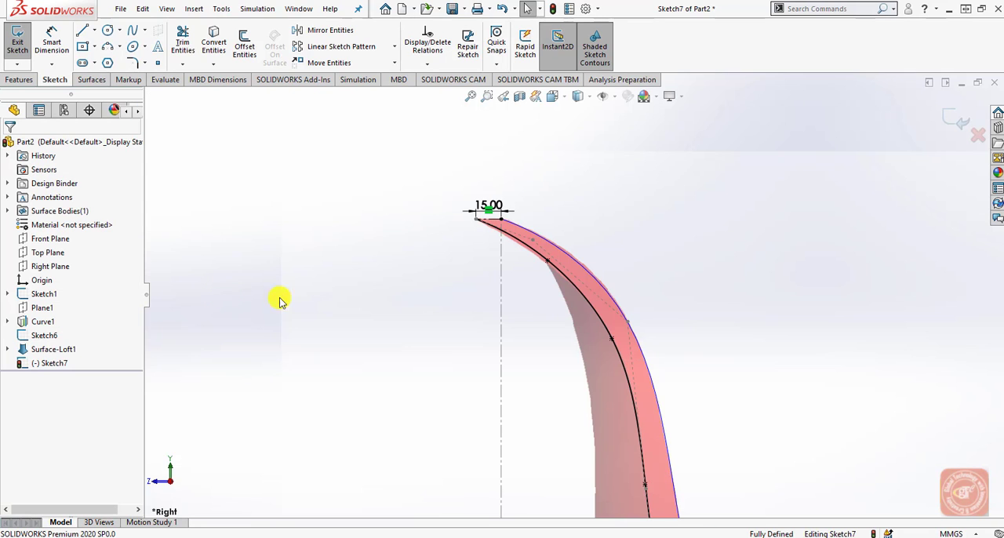
Check the fixed spline along the chair down to its base and exit the centre-profile sketch.
scroll(612, 394, up, 6)
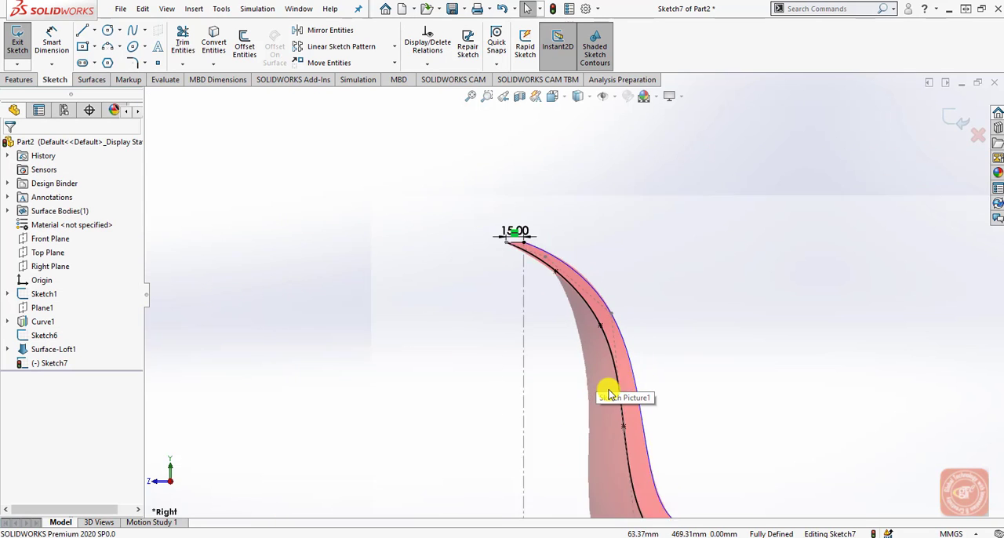
scroll(685, 421, down, 3)
scroll(556, 311, down, 2)
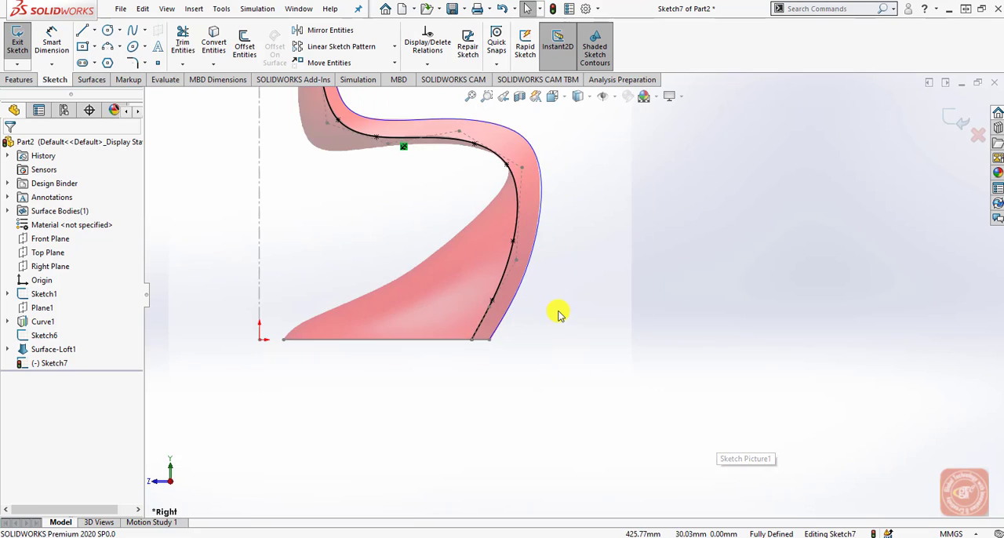
scroll(520, 229, up, 4)
scroll(523, 251, down, 3)
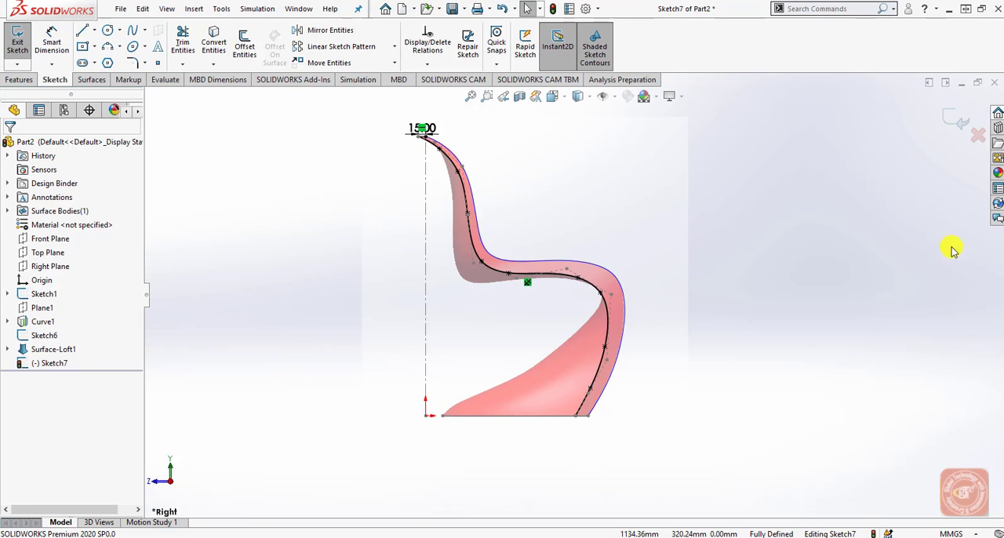
click(961, 123)
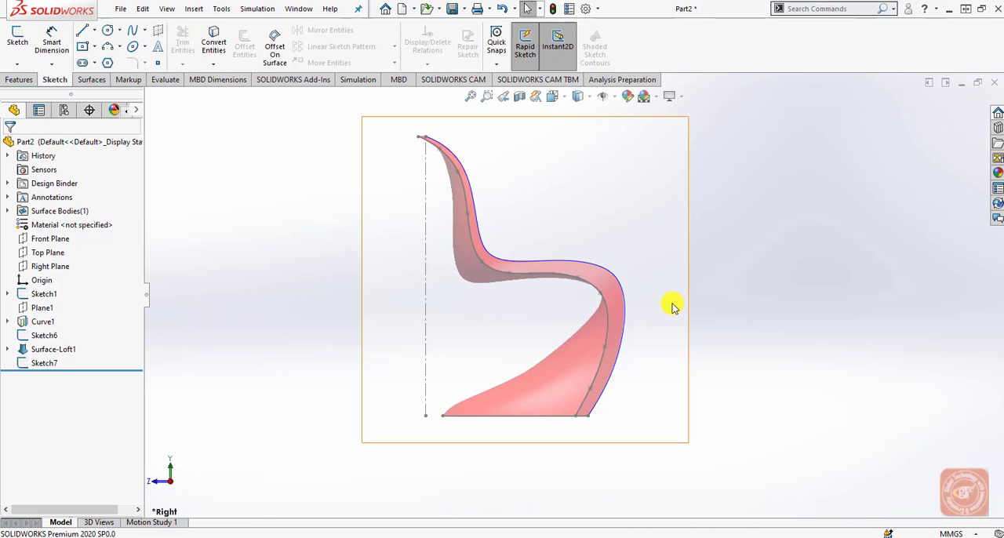
Start a new sketch on the Front Plane, viewed straight from the front.
mouse_move(57, 353)
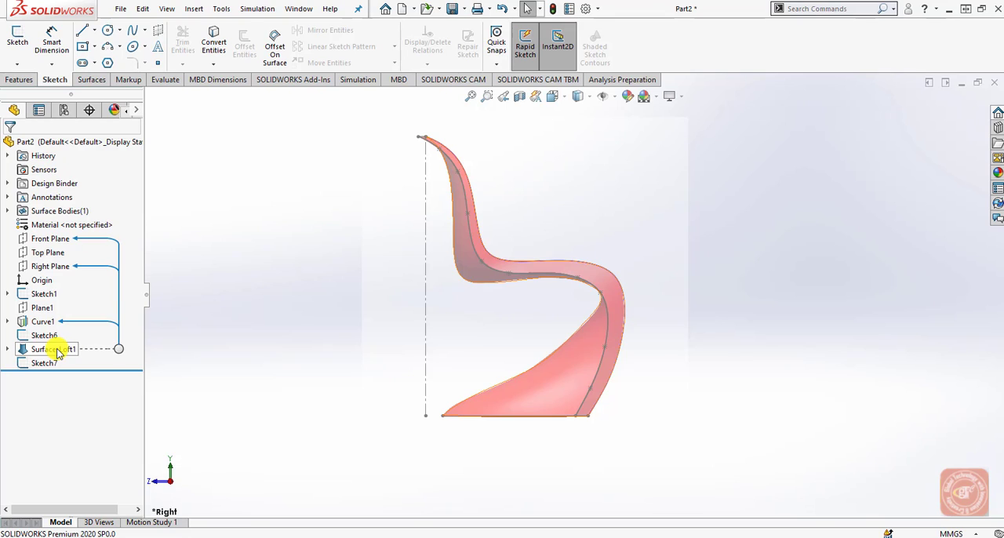
click(57, 353)
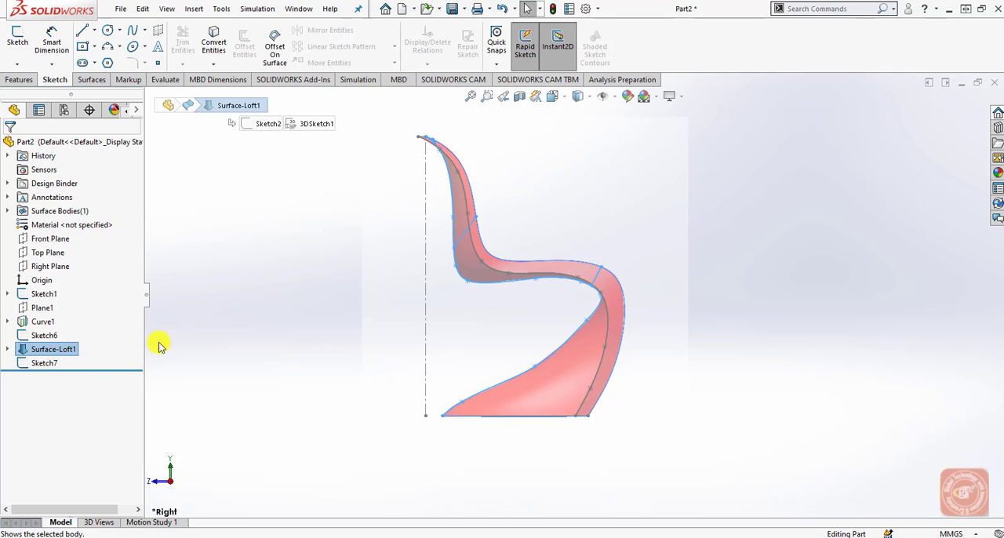
click(267, 327)
middle_drag(547, 353, 591, 224)
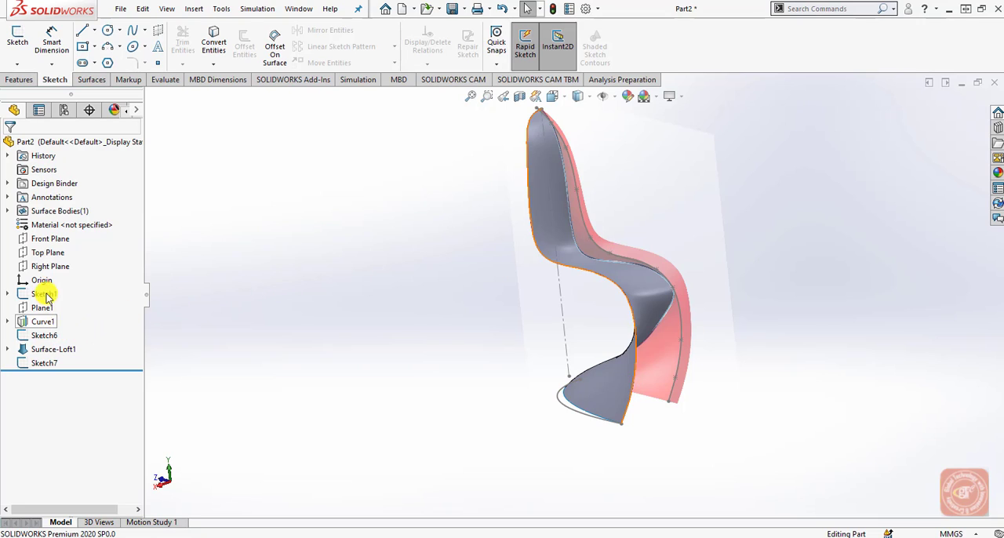
click(50, 239)
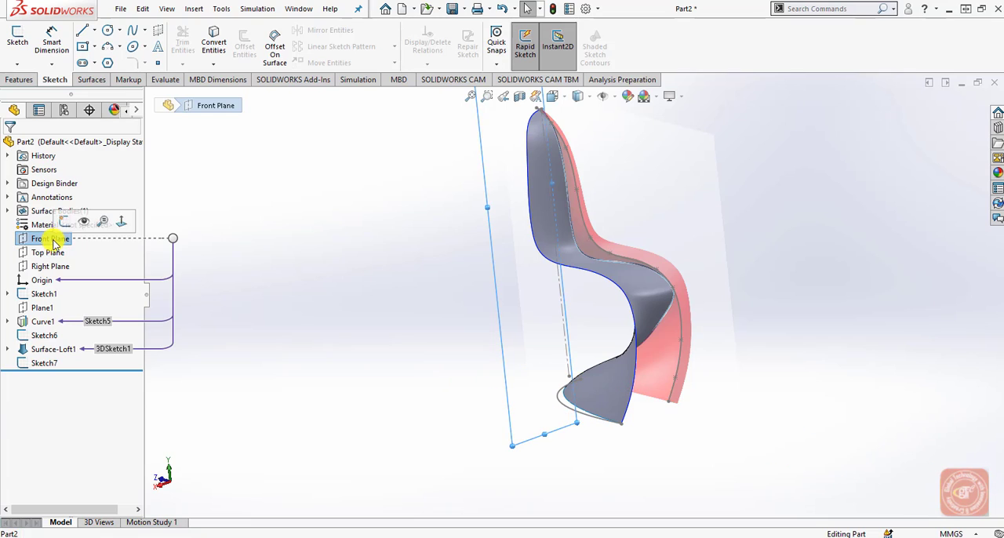
click(554, 97)
click(619, 169)
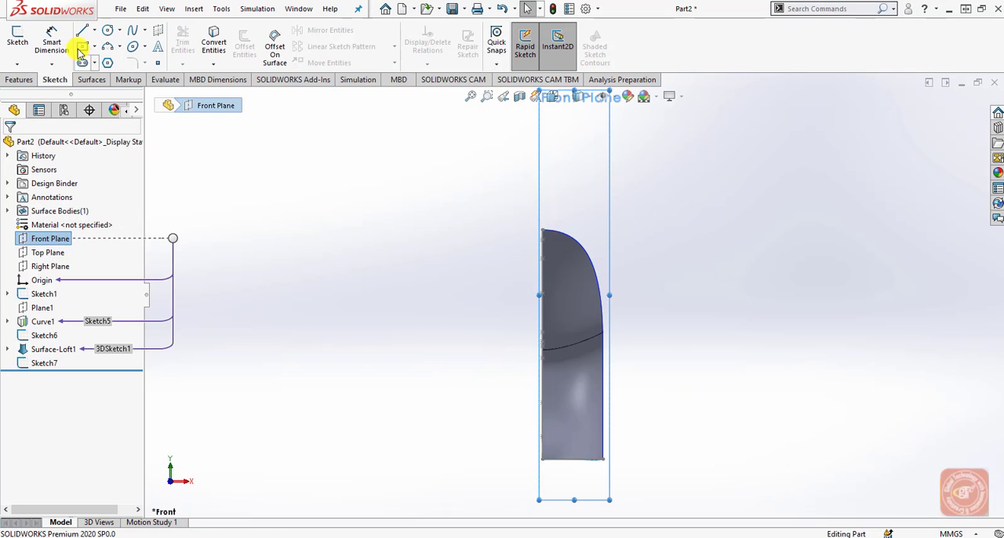
click(17, 47)
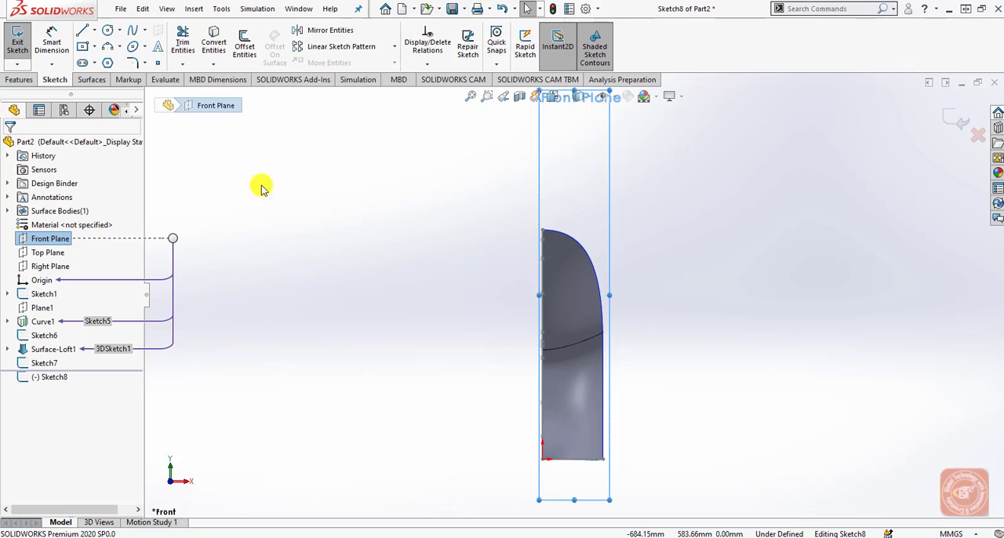
Draw a horizontal construction line 165 mm long from the origin along the chair's base, outward past the side edge.
click(83, 31)
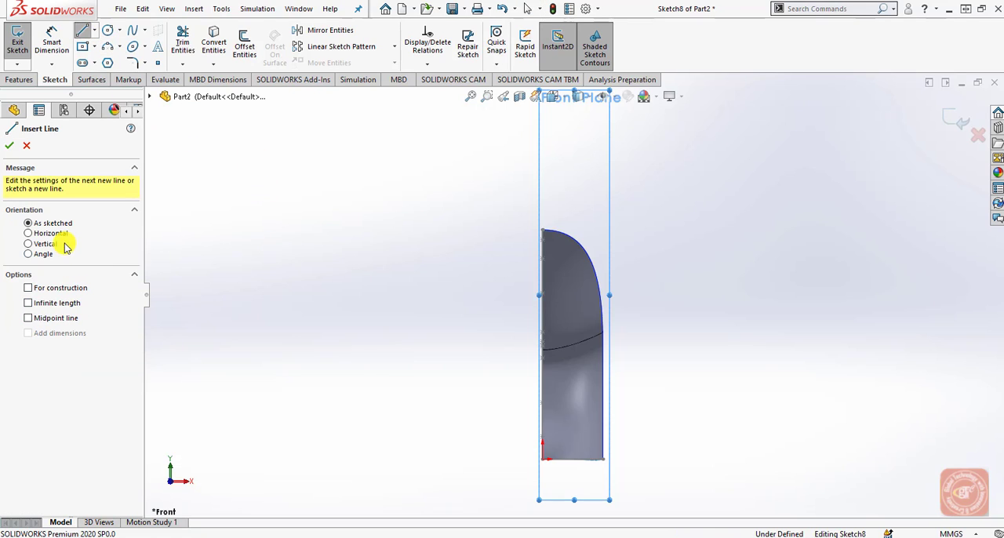
click(55, 290)
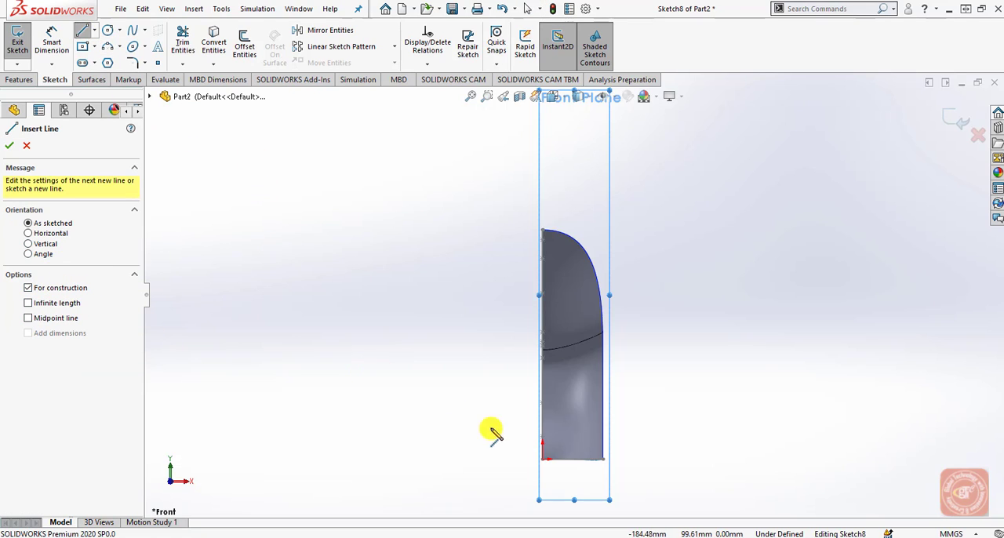
scroll(588, 465, down, 3)
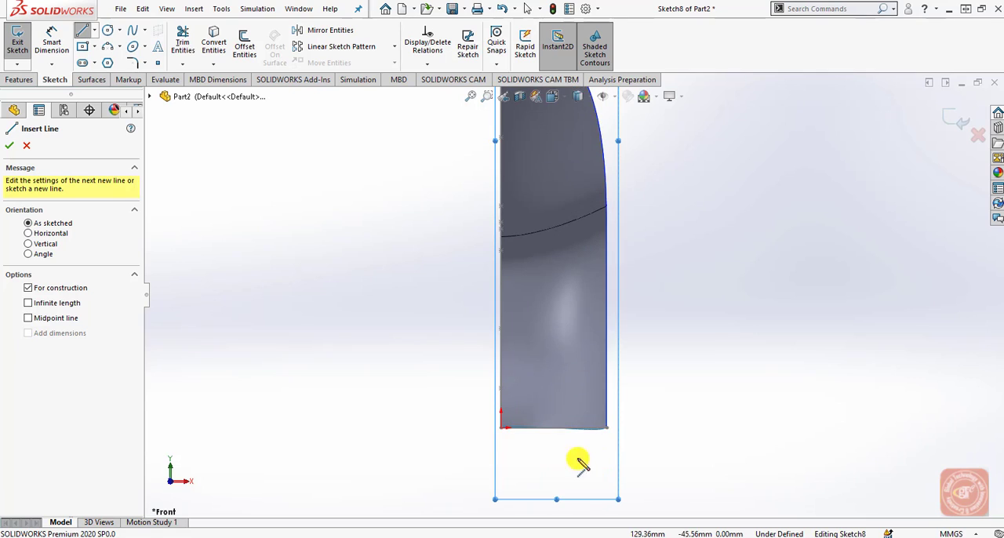
click(502, 428)
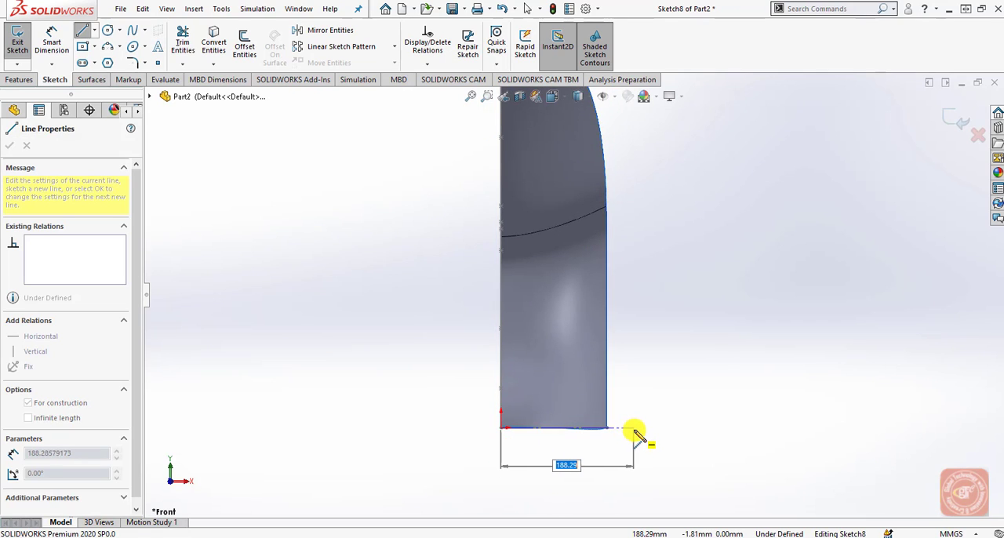
text(165)
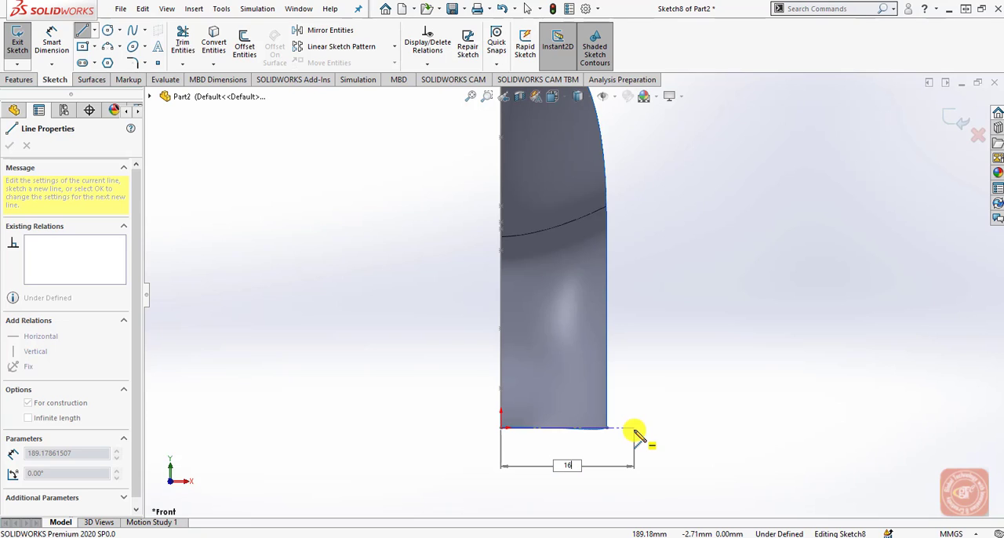
key(Return)
right_click(640, 436)
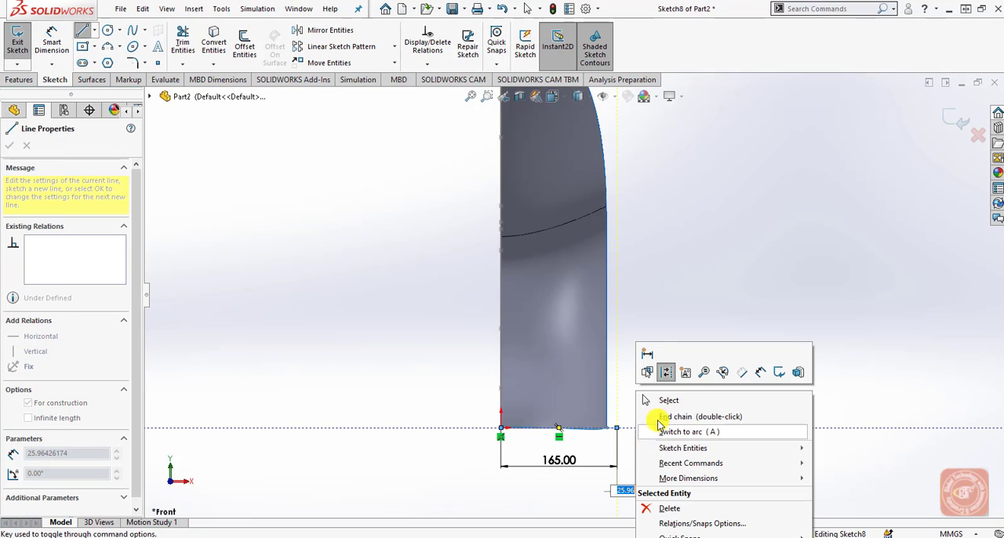
click(661, 400)
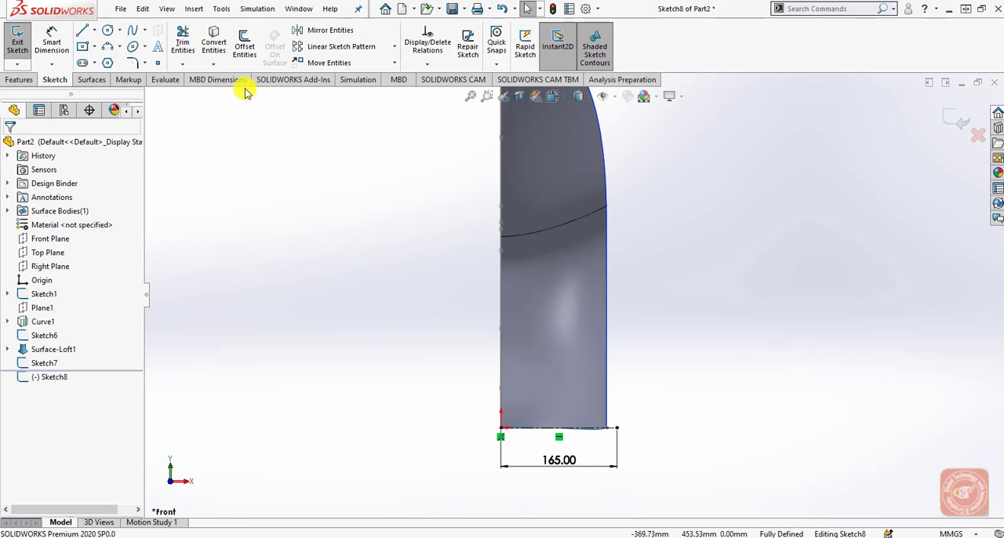
Draw a solid vertical line 280 mm long upward from the outer end of the construction line.
click(83, 31)
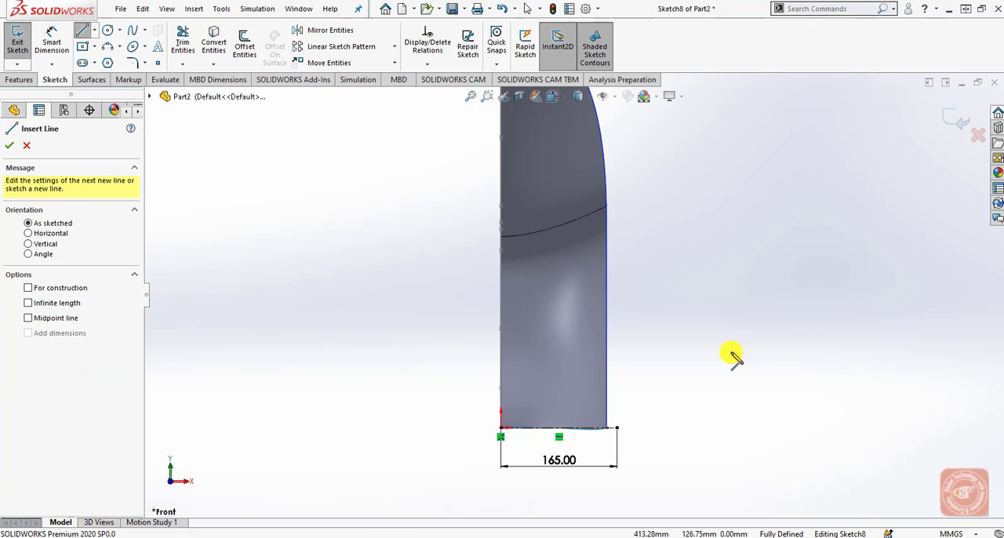
click(616, 427)
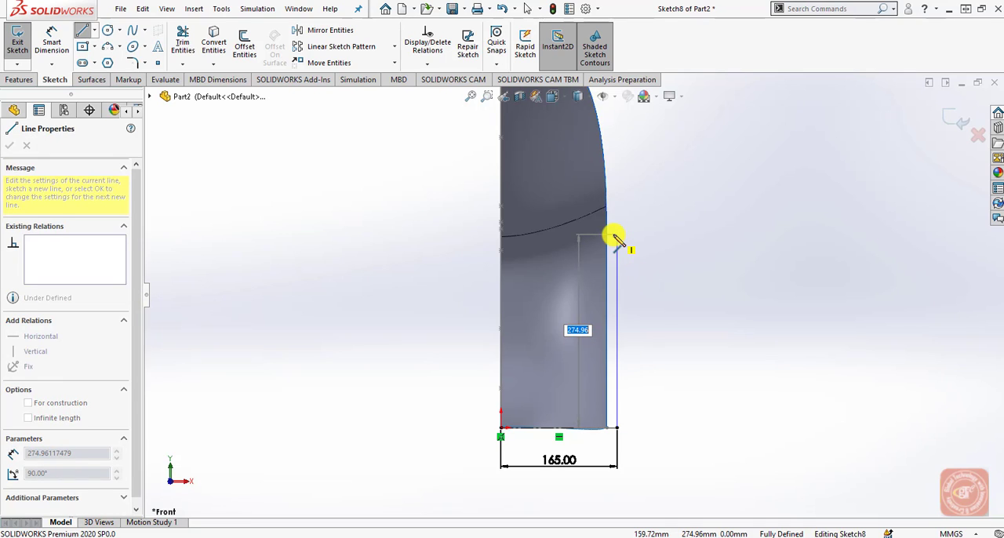
text(280)
key(Return)
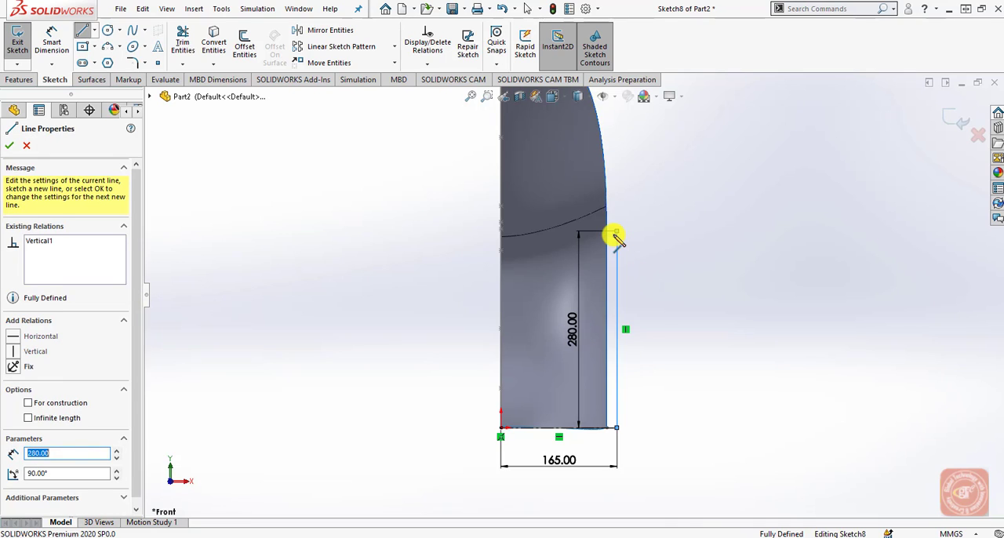
right_click(643, 242)
click(646, 242)
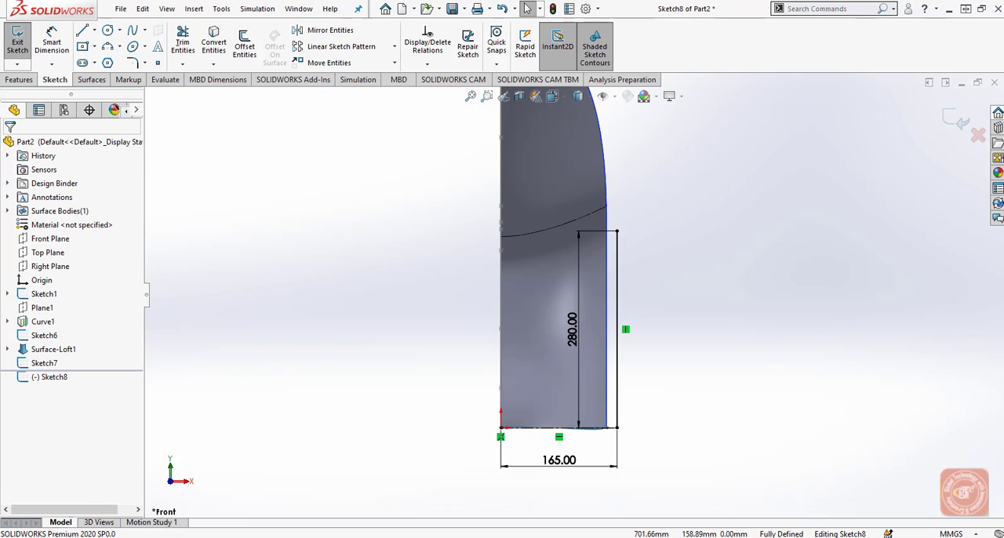
Draw a two-point spline from the top point of the chair's centre edge to the upper end of the vertical line.
scroll(682, 235, down, 2)
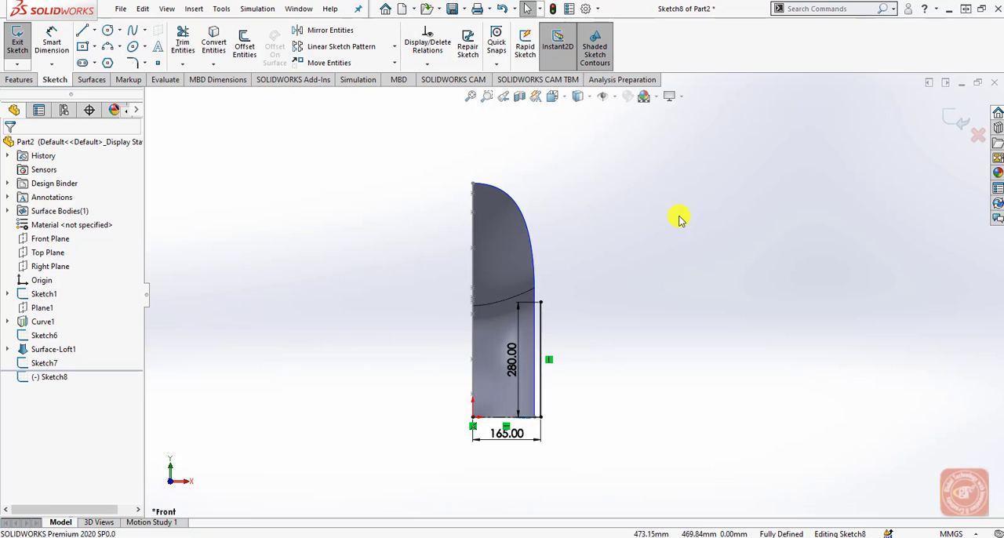
click(134, 31)
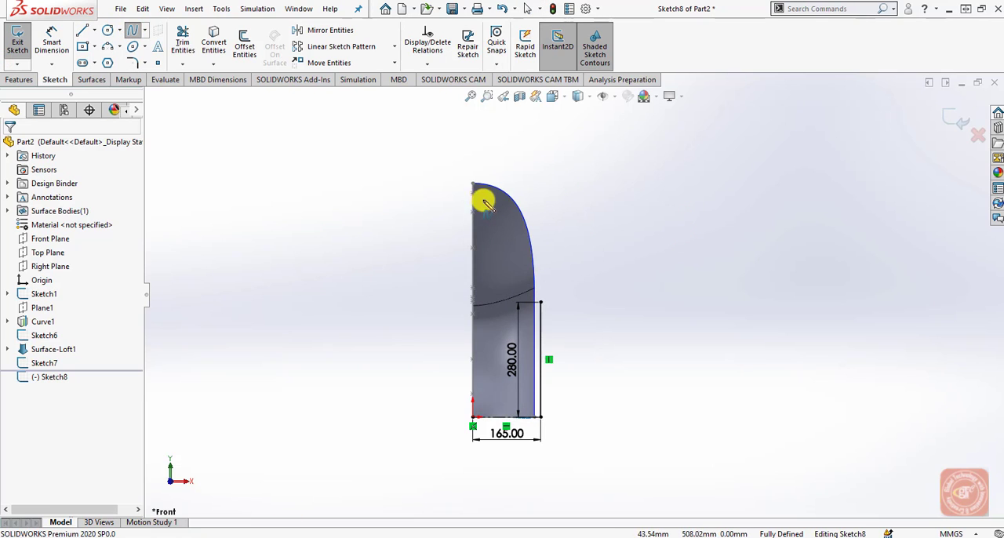
click(475, 186)
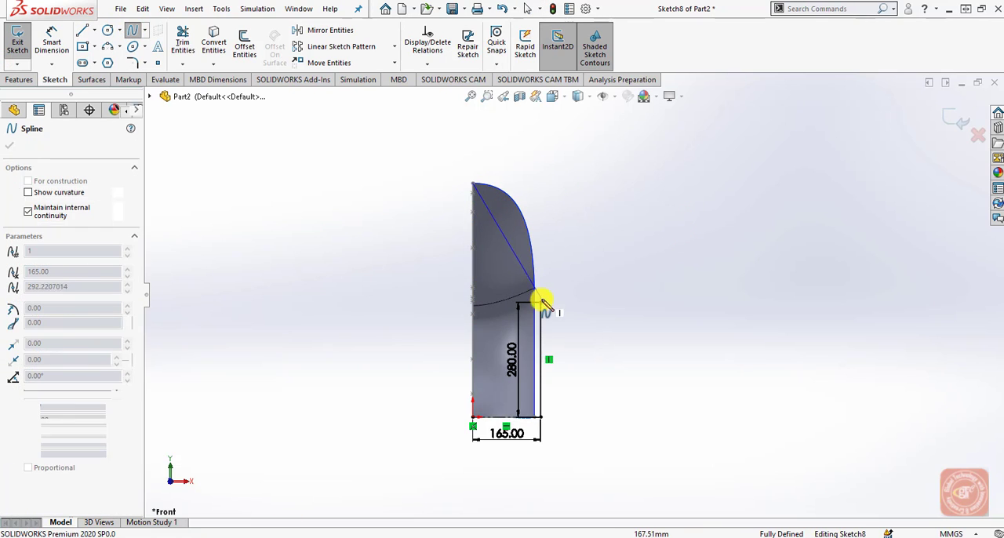
double_click(540, 301)
key(Escape)
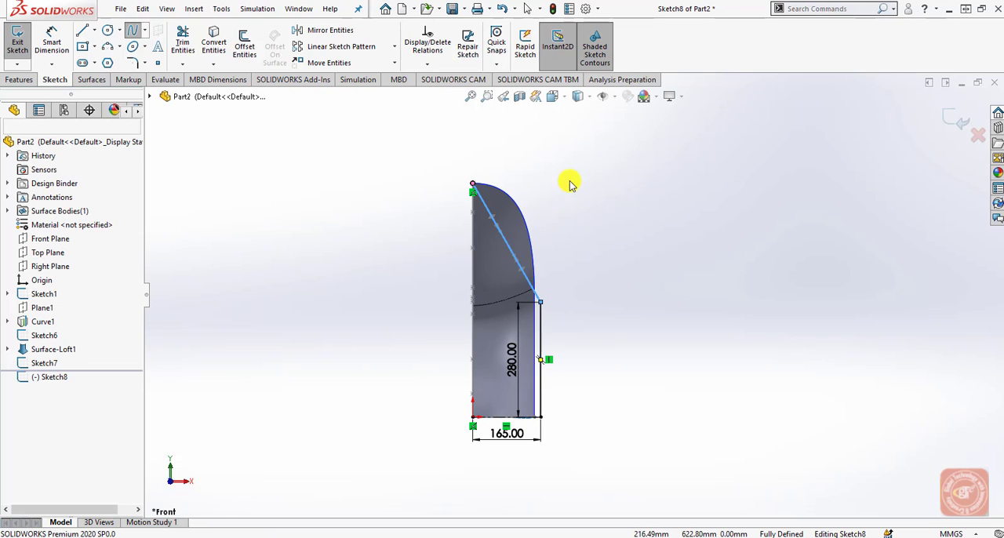
Make the spline's tangent handle at the chair's top point horizontal.
click(505, 248)
scroll(504, 235, up, 3)
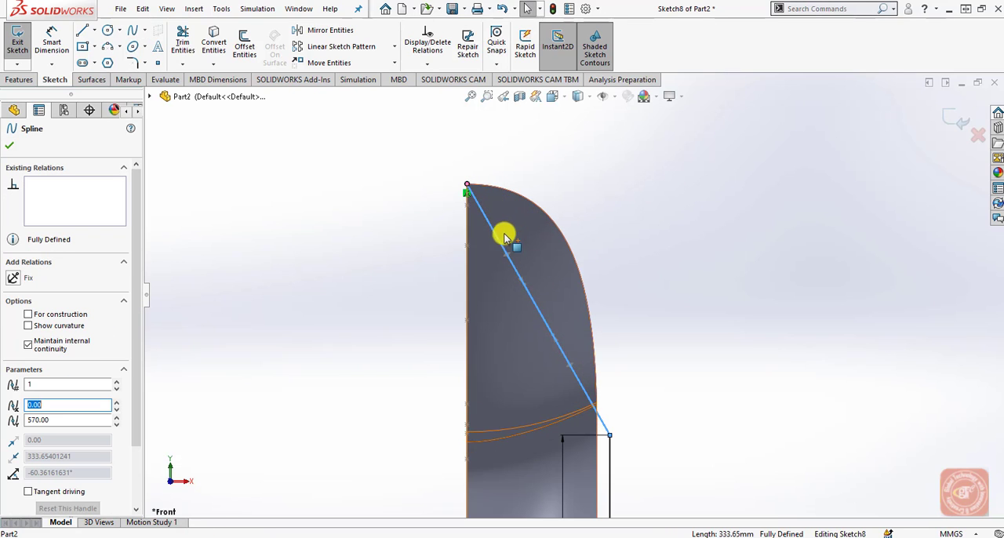
click(522, 288)
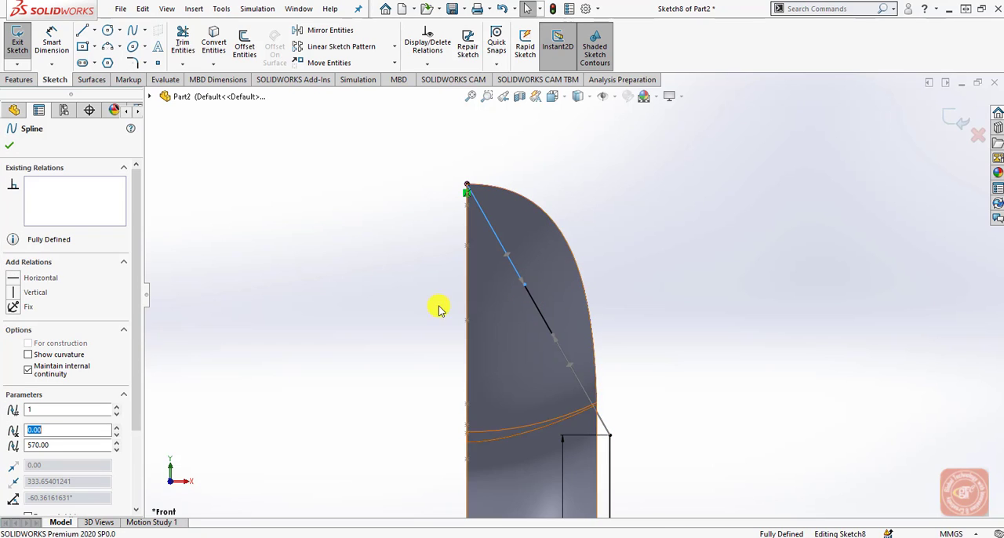
click(17, 284)
click(291, 279)
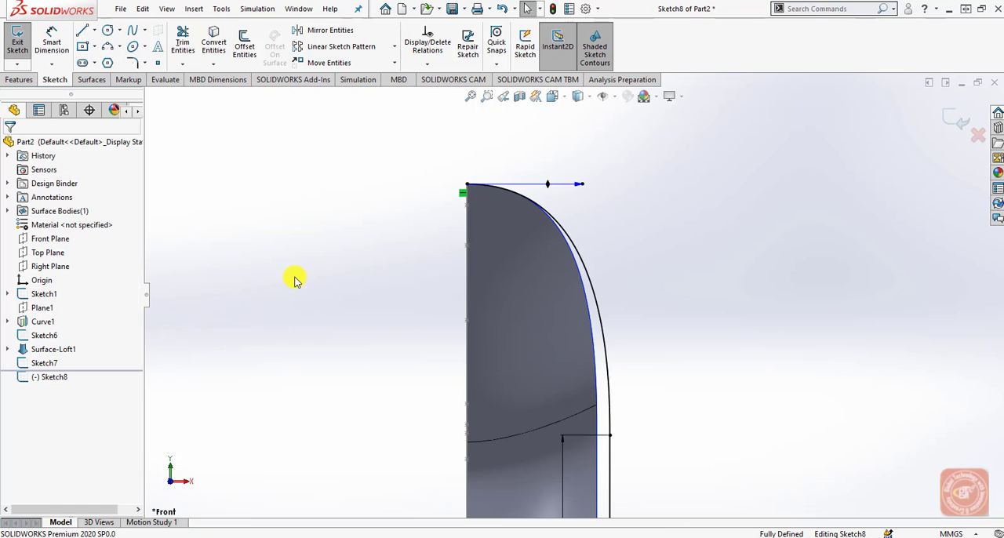
Add an Equal Curvature relation between the spline and the vertical line where they meet.
scroll(580, 385, down, 2)
scroll(600, 390, up, 2)
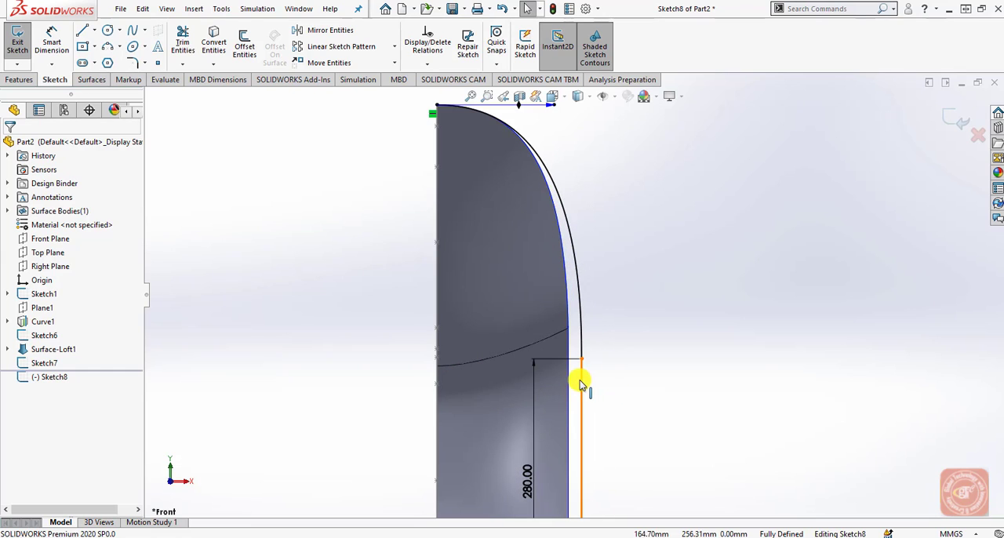
click(580, 345)
ctrl+click(582, 339)
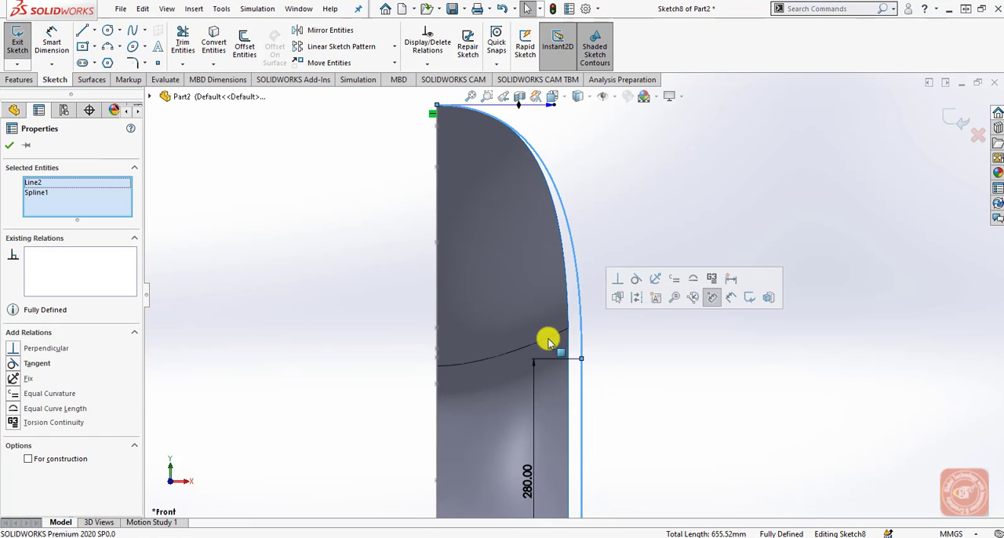
click(17, 396)
click(654, 324)
scroll(663, 327, down, 1)
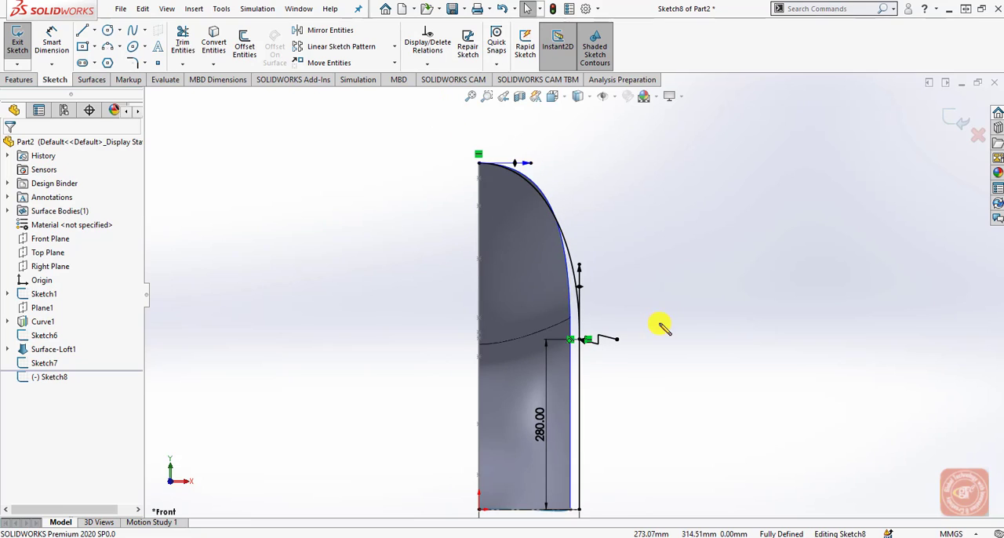
Dimension the spline's tangent handle at the upper end of the vertical line to 600 mm.
click(52, 43)
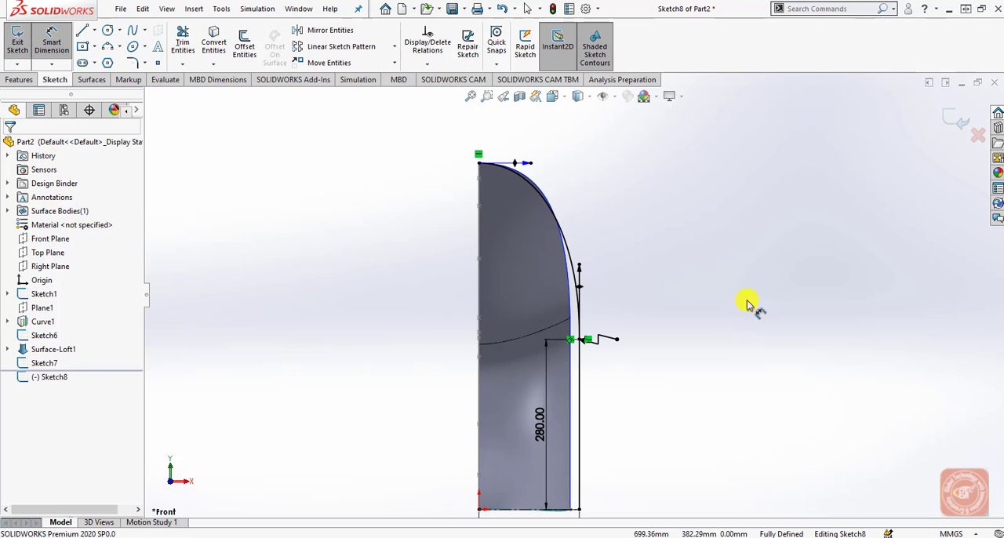
scroll(580, 336, down, 4)
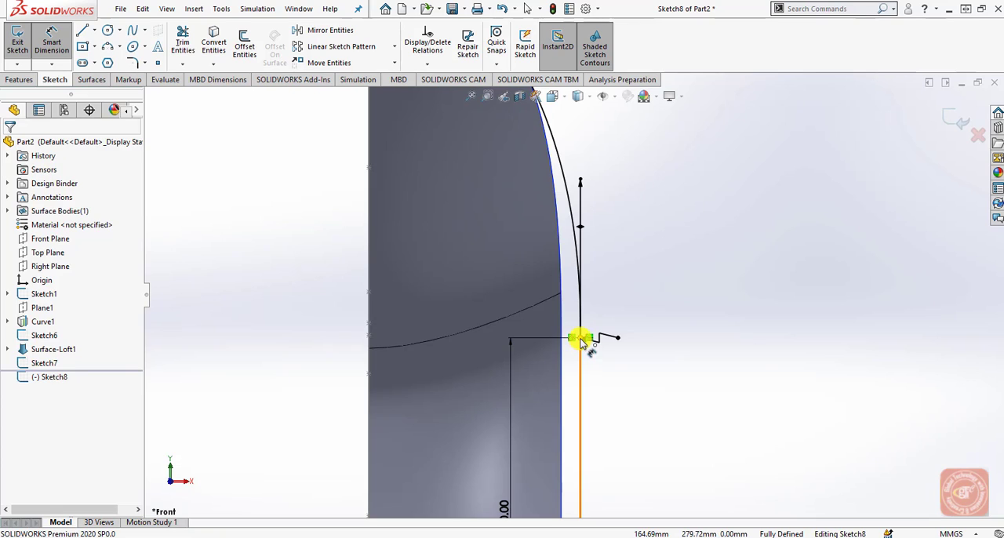
click(580, 338)
click(583, 182)
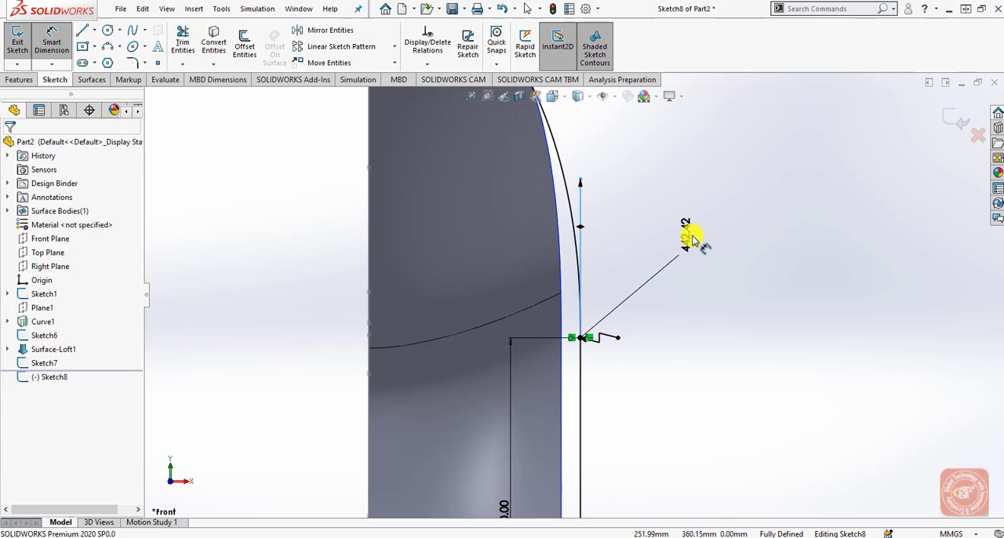
click(693, 235)
text(600)
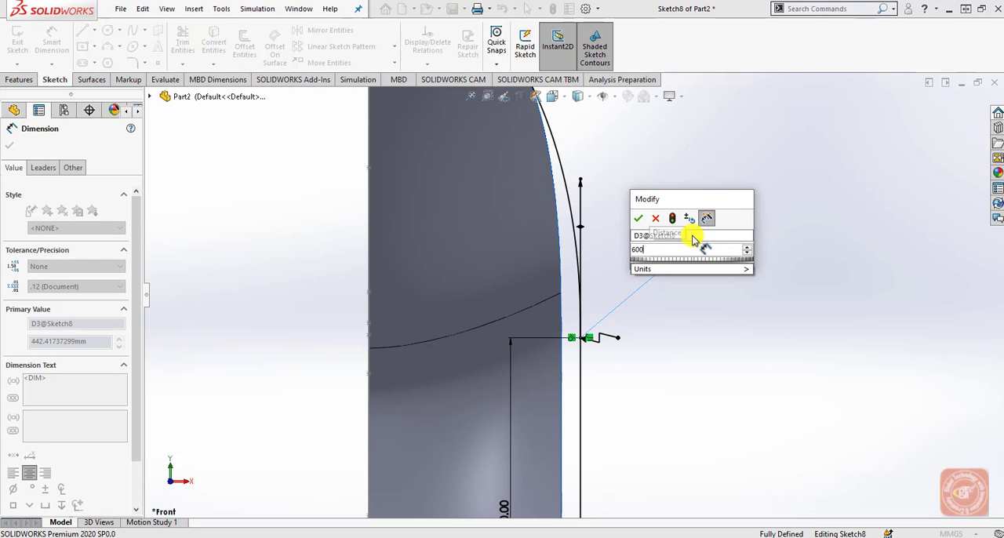
key(Return)
key(f)
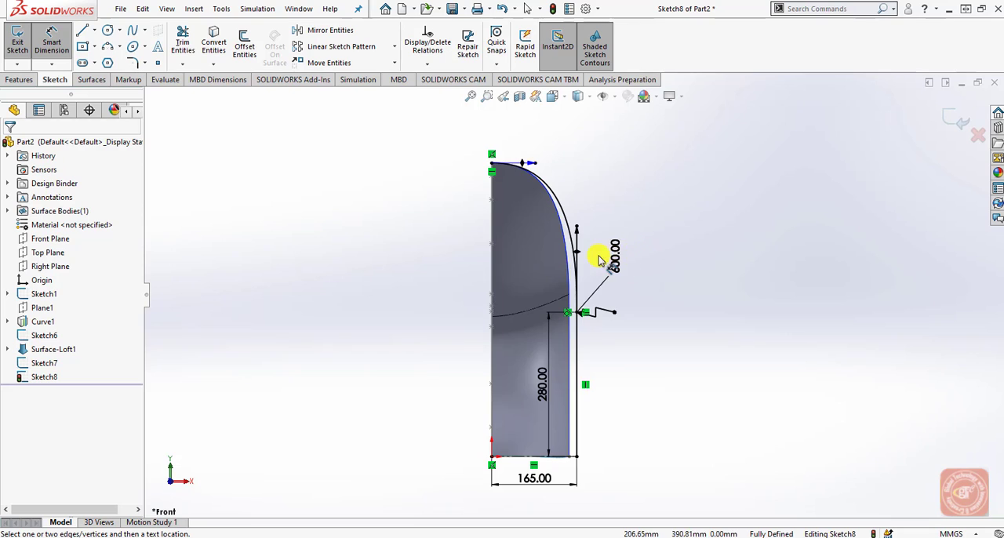
Dimension the spline's horizontal tangent handle at the chair's top point to 350 mm and exit the sketch.
scroll(564, 202, down, 5)
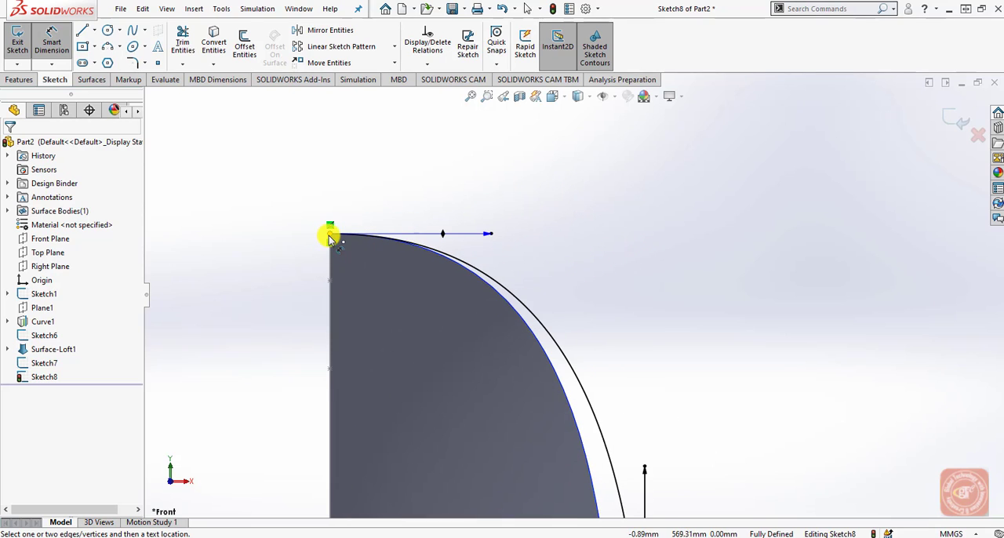
click(330, 234)
click(489, 235)
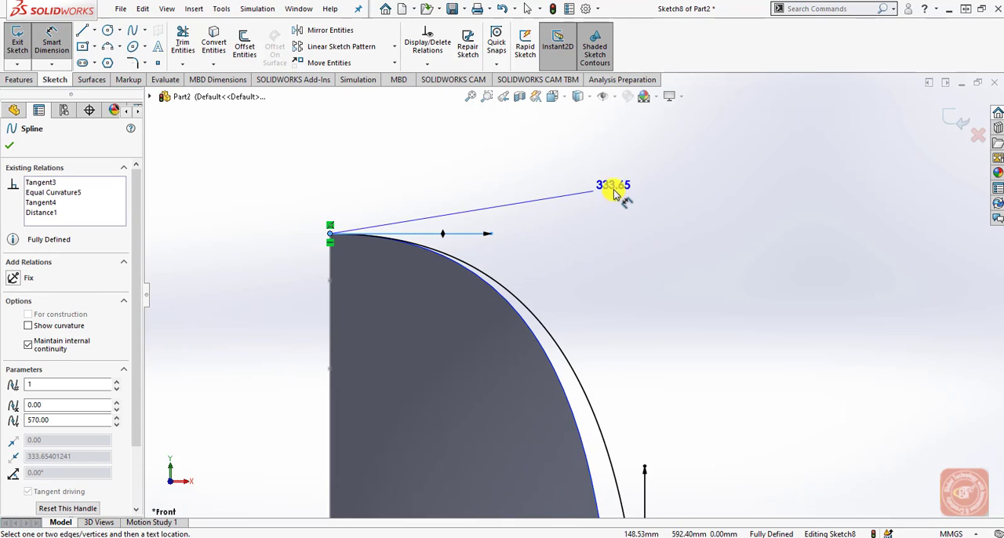
click(610, 192)
text(3)
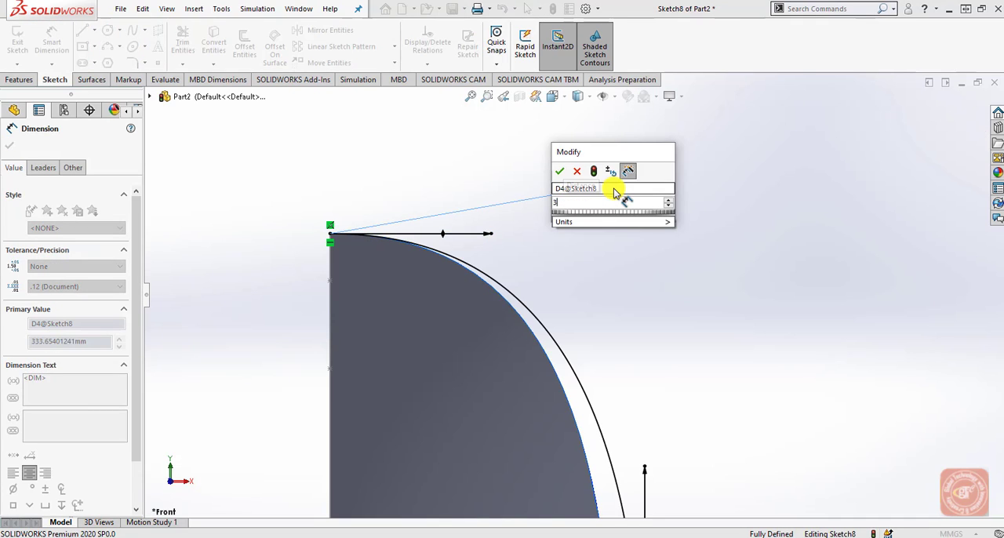
text(50)
key(Return)
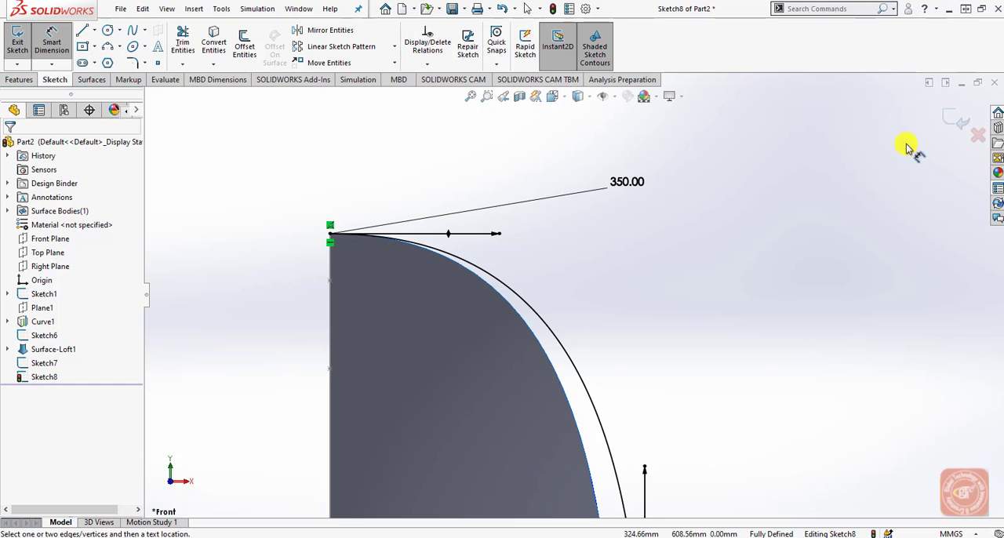
click(957, 119)
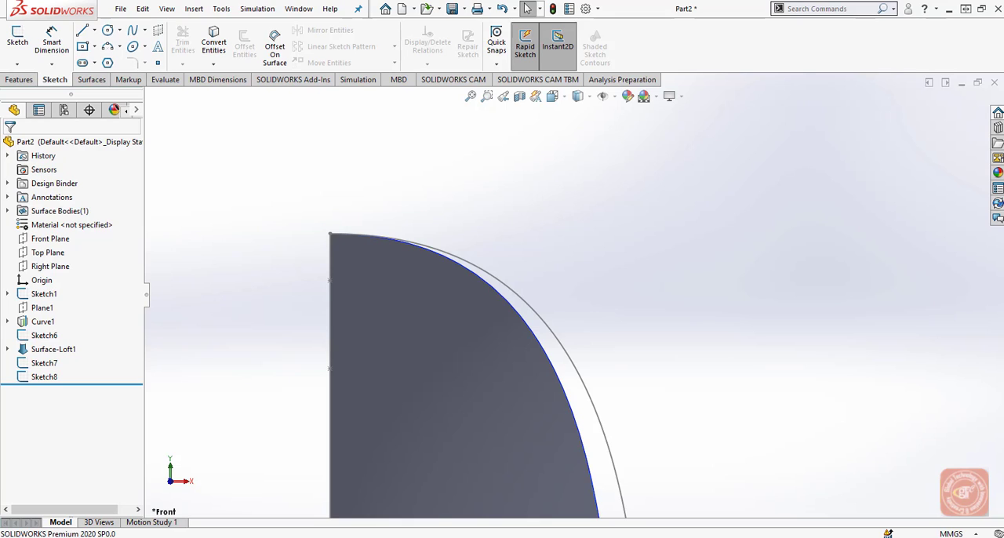
Create a sketch-on-sketch projected curve from the Front Plane outer side profile and the Right Plane centre profile.
scroll(705, 310, up, 4)
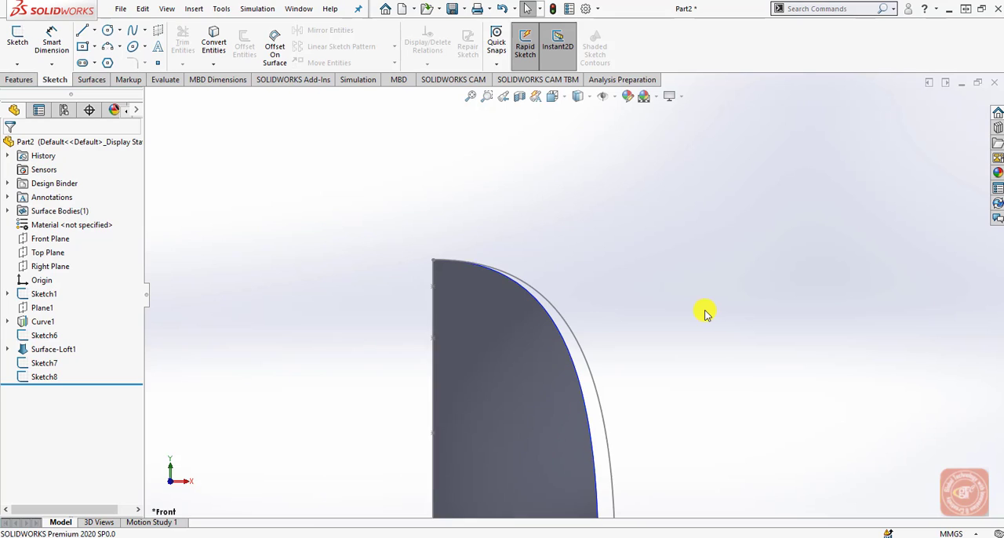
click(24, 80)
click(536, 64)
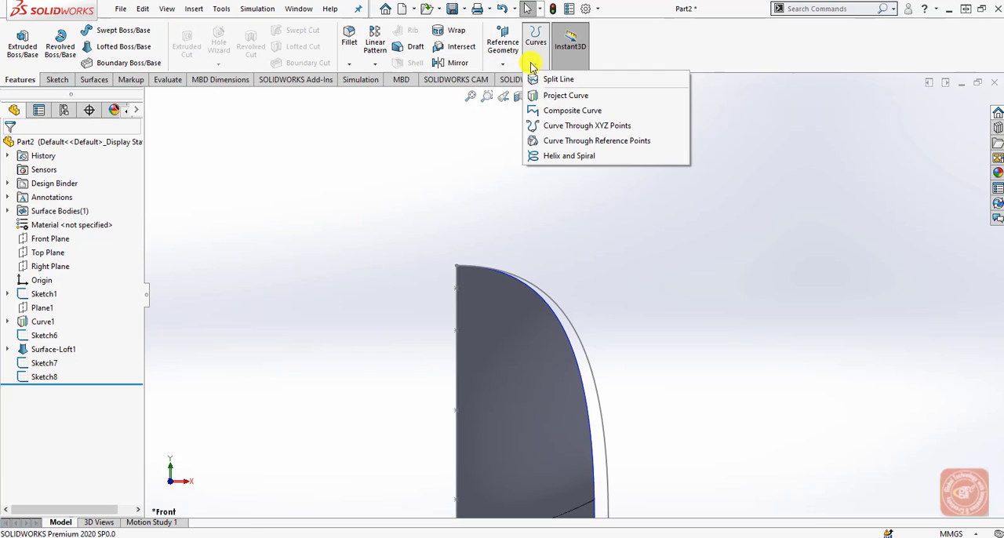
click(558, 95)
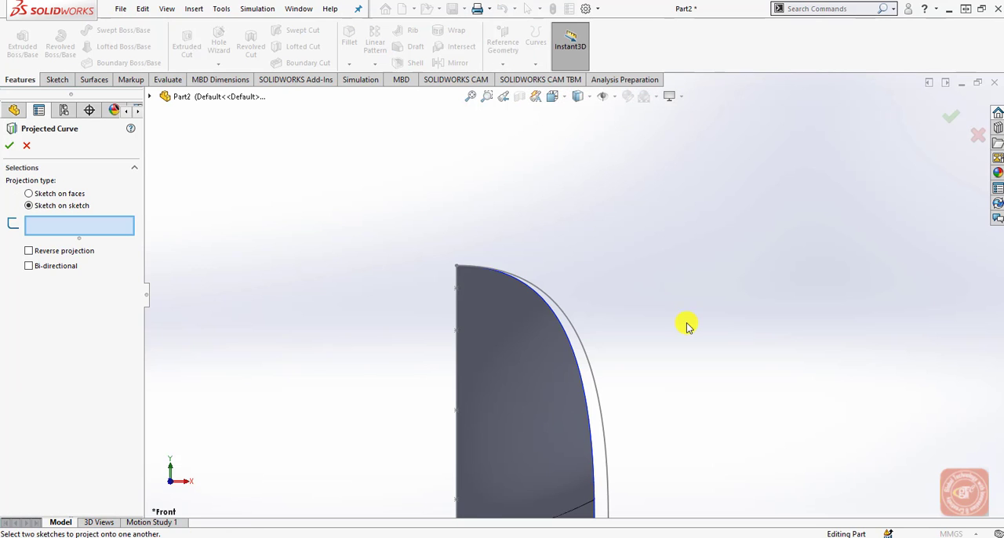
middle_drag(716, 379, 480, 397)
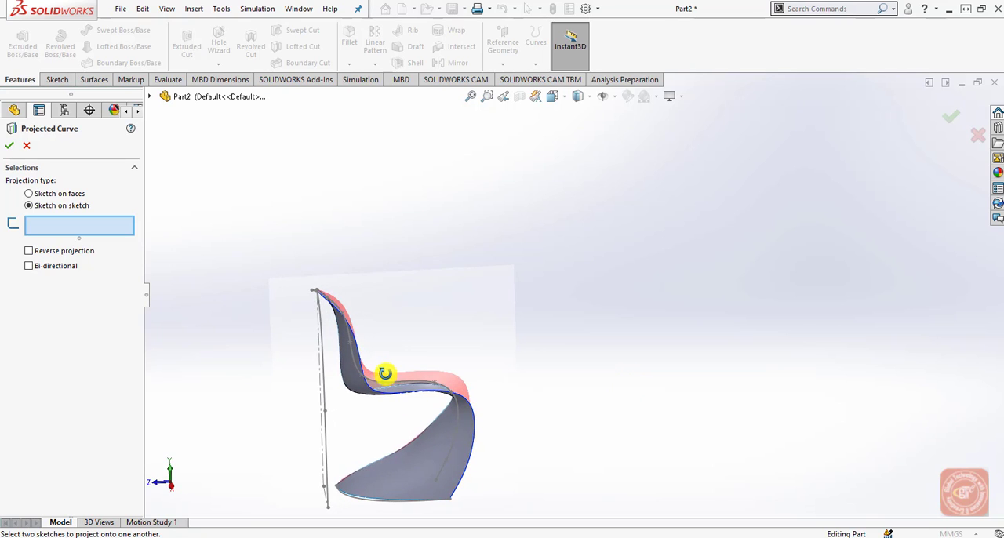
middle_drag(384, 373, 359, 377)
scroll(374, 391, down, 3)
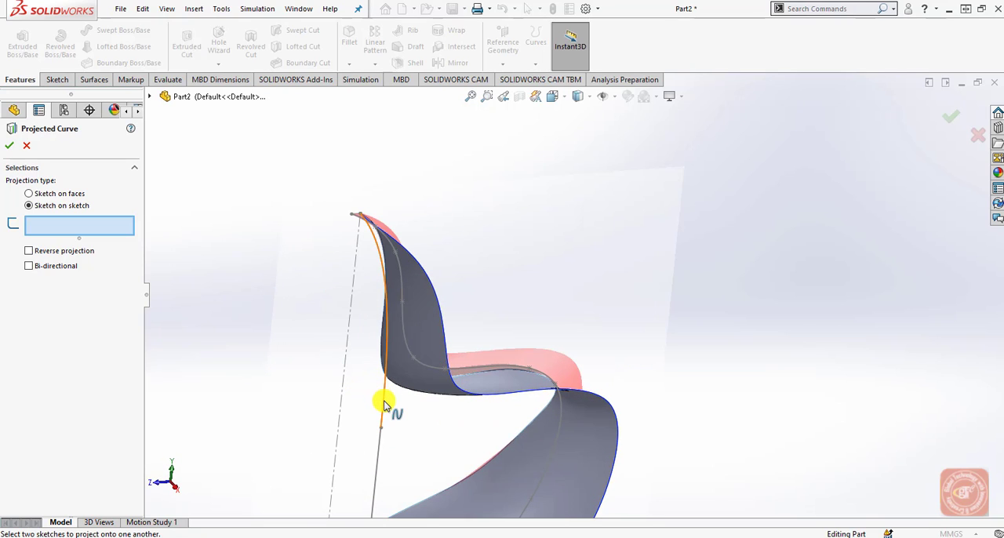
click(383, 405)
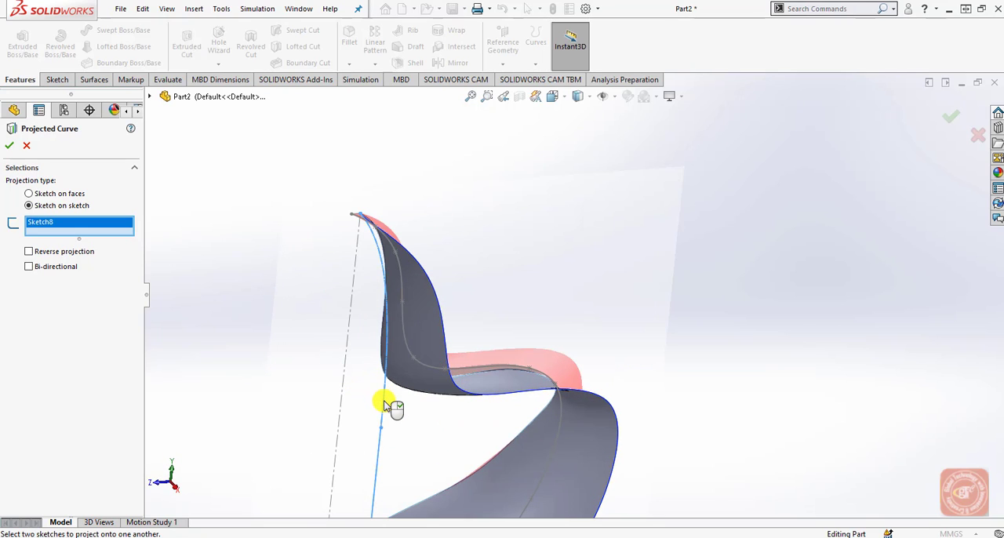
click(421, 368)
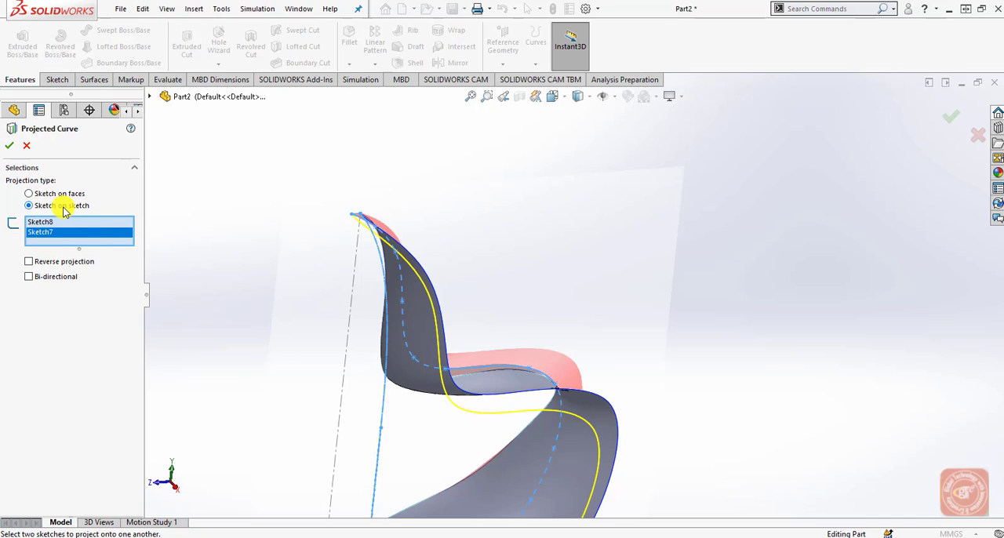
click(10, 146)
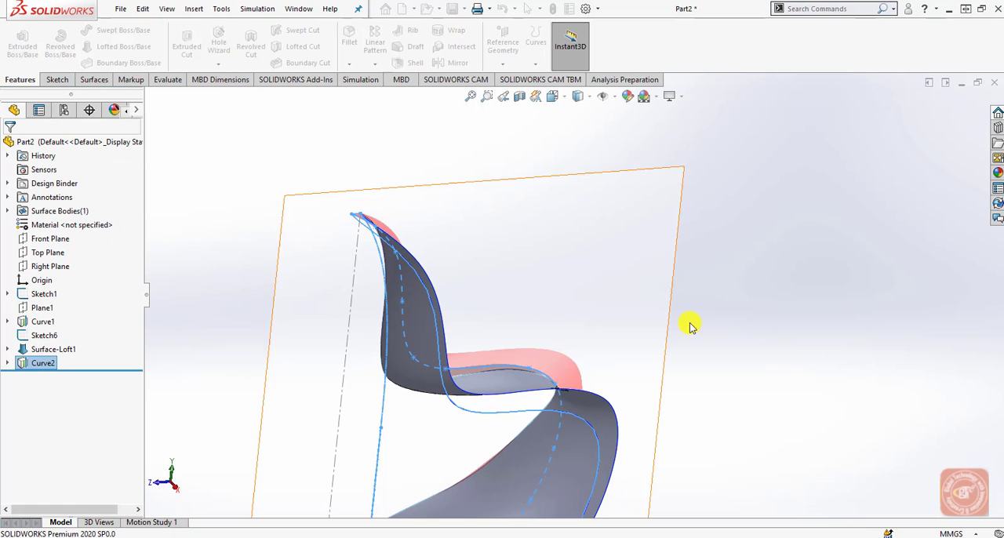
Start a sketch on the Right Plane and switch to the Right view.
middle_drag(687, 328, 739, 343)
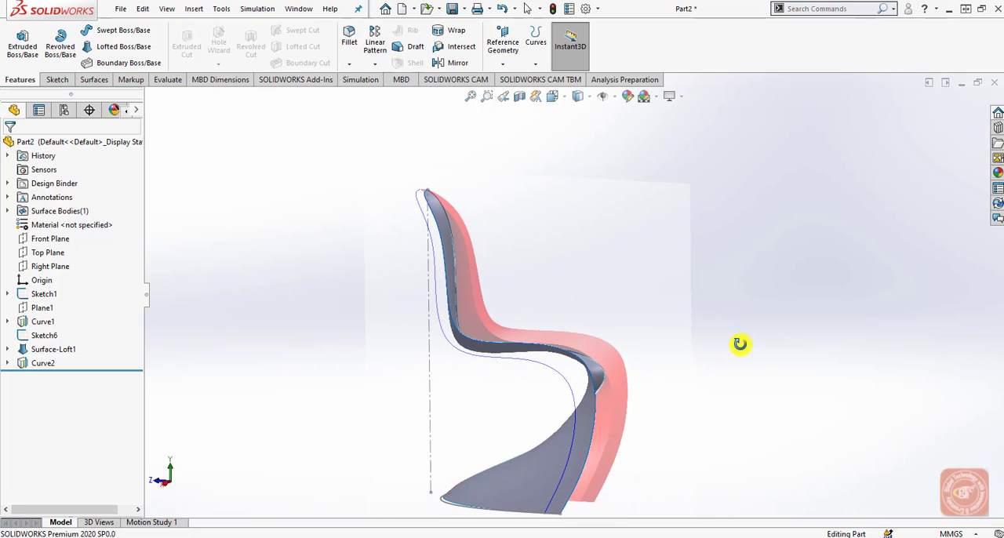
click(51, 267)
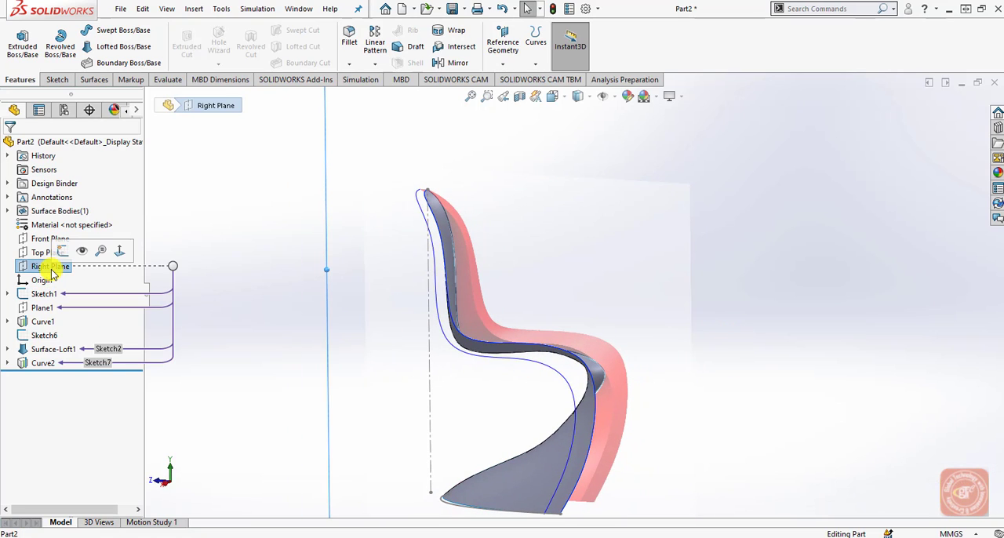
click(62, 251)
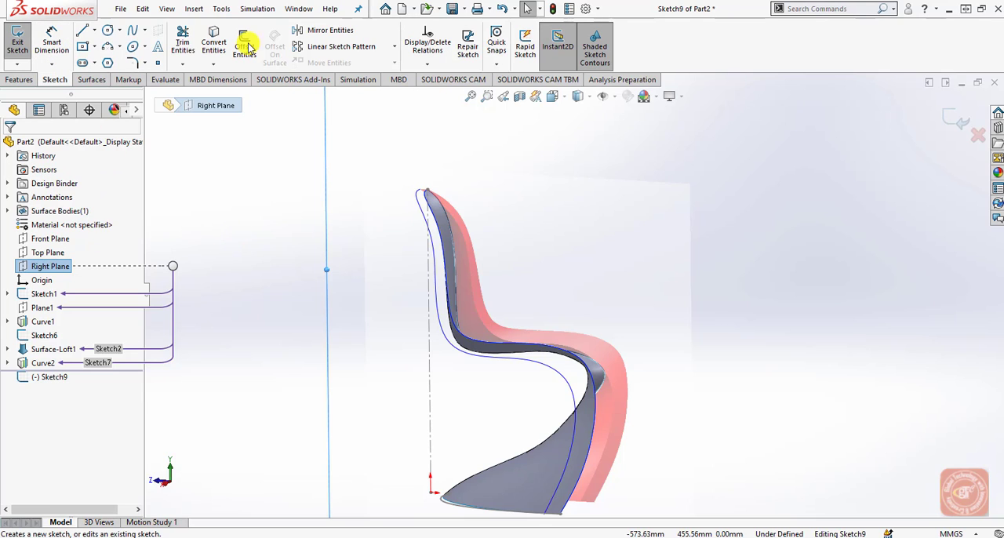
click(554, 97)
click(625, 162)
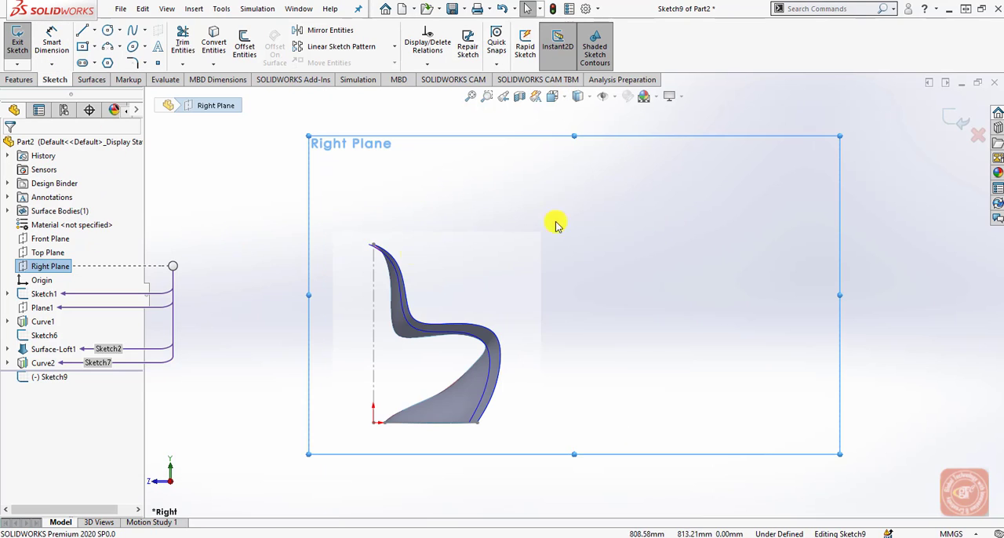
Draw a horizontal line just above the chair's top, spanning from the projected curve's upper end to the loft surface's top corner.
scroll(423, 282, down, 5)
scroll(429, 288, down, 8)
scroll(652, 367, up, 9)
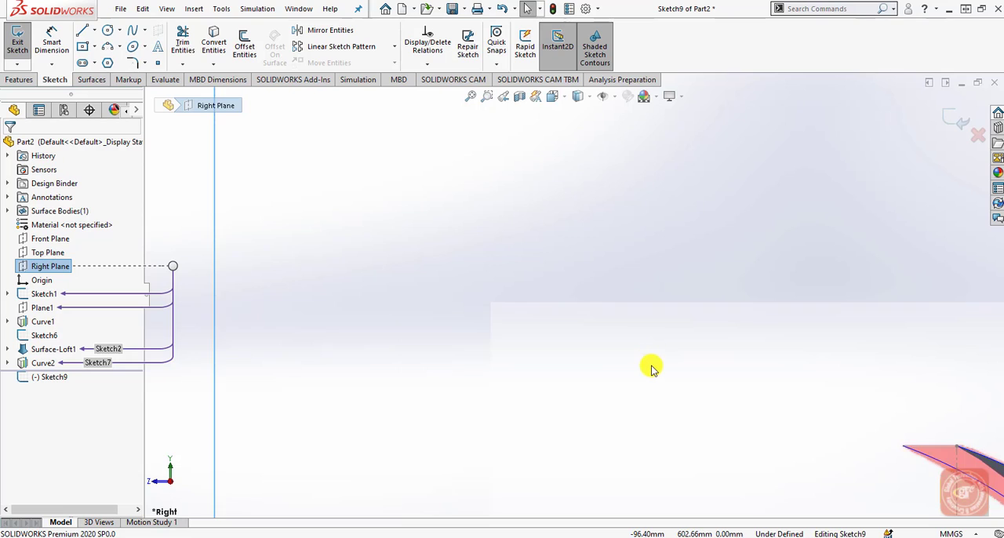
scroll(742, 352, down, 6)
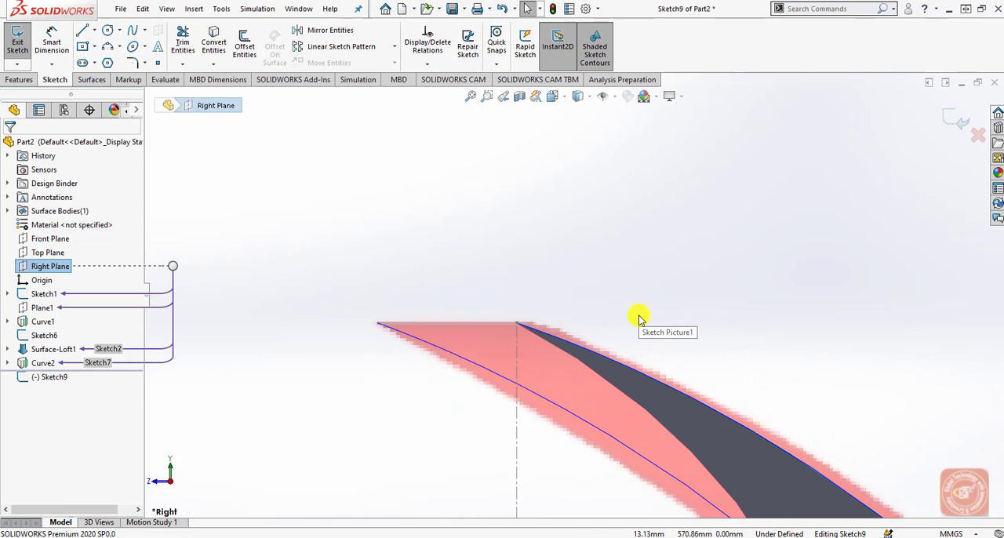
scroll(639, 317, down, 1)
click(82, 29)
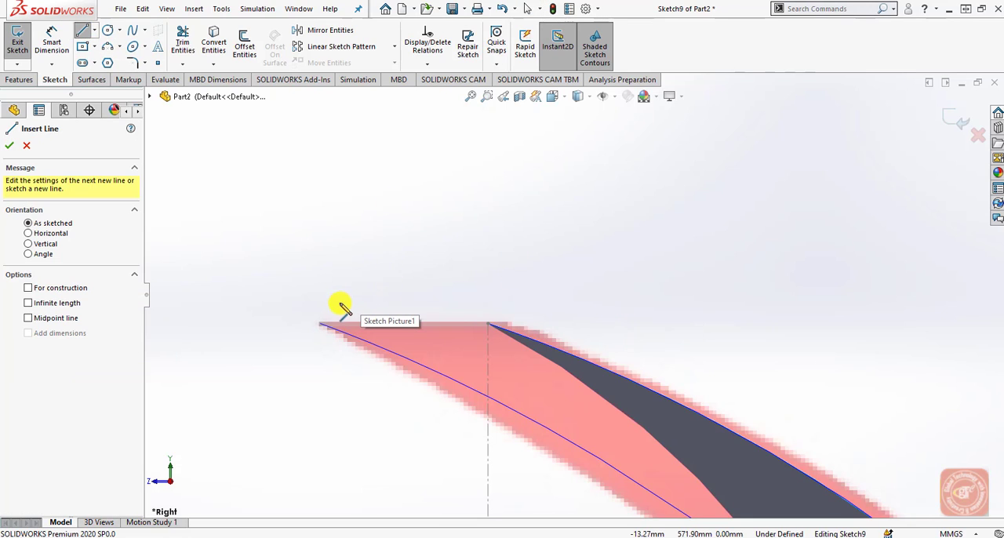
click(313, 303)
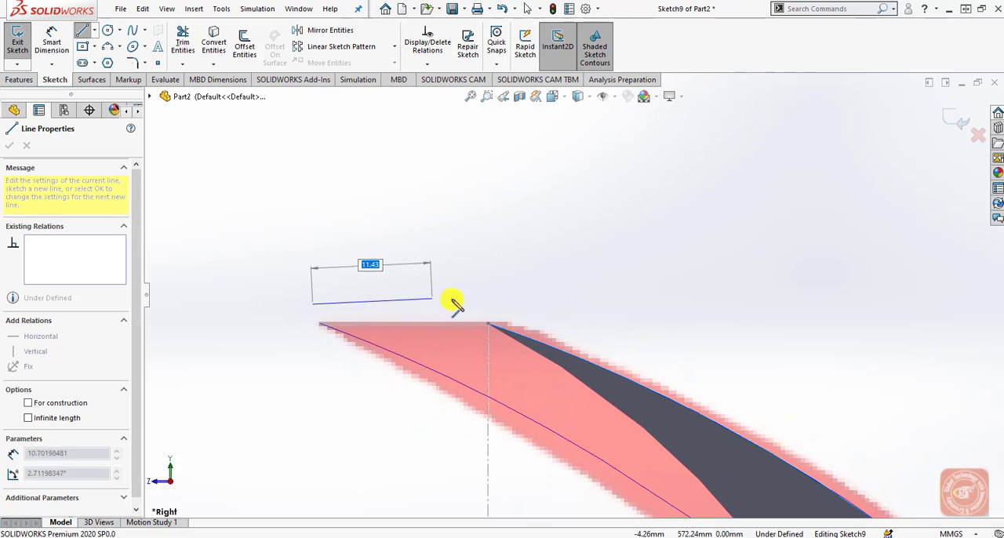
click(488, 304)
right_click(499, 293)
click(508, 300)
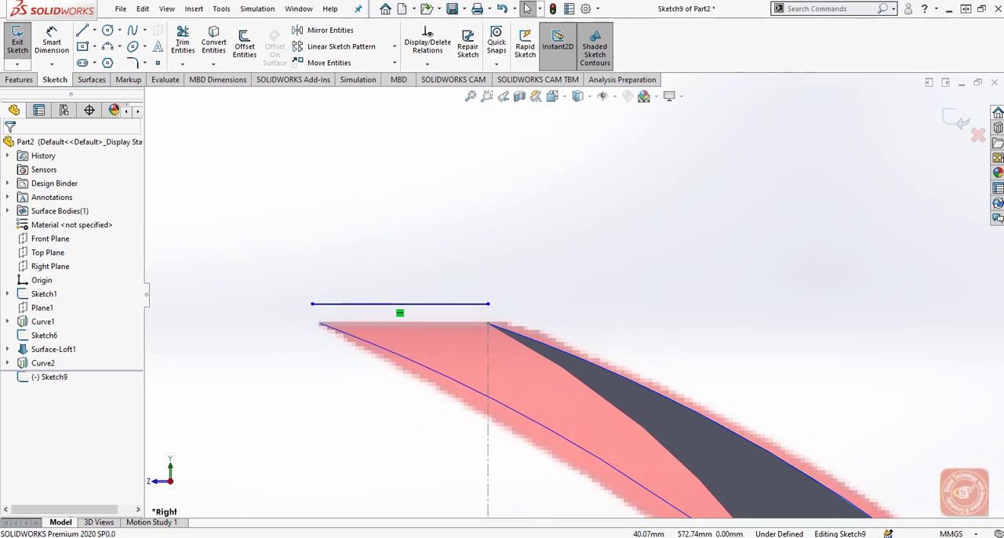
Add a Pierce relation between the line's endpoint on the rear side and the projected curve.
click(331, 326)
ctrl+click(315, 304)
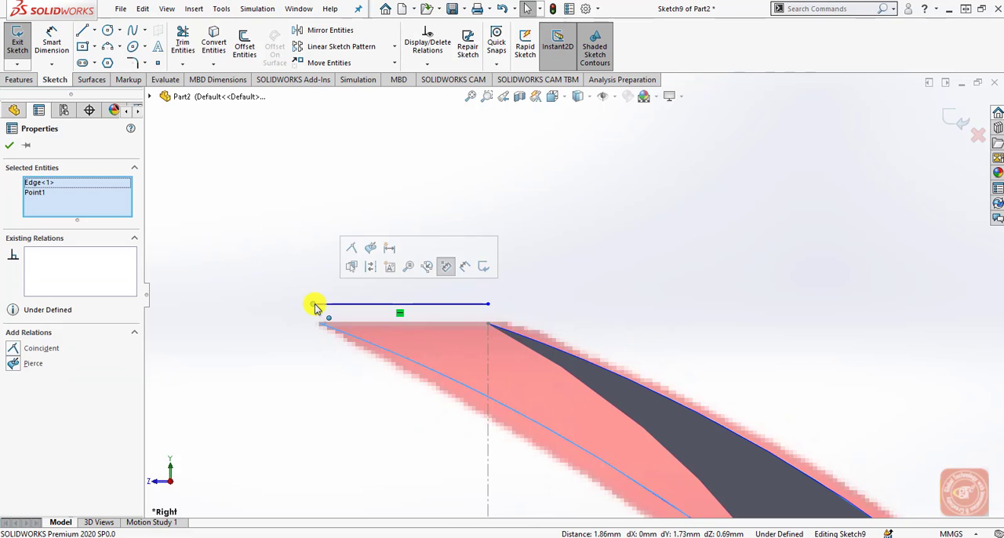
click(18, 365)
click(390, 265)
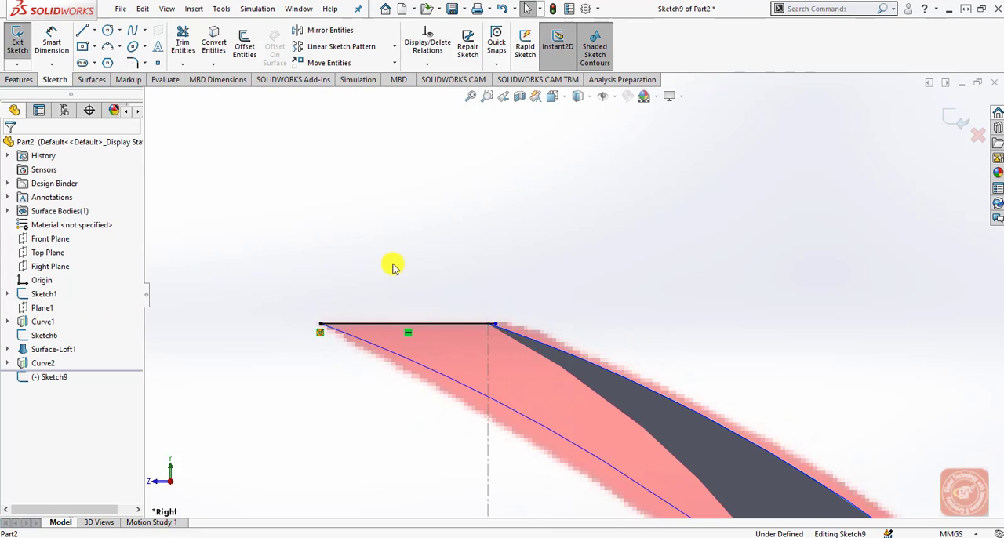
Try to make the line's other endpoint coincident with the top vertex of the loft surface.
scroll(506, 317, down, 4)
click(500, 340)
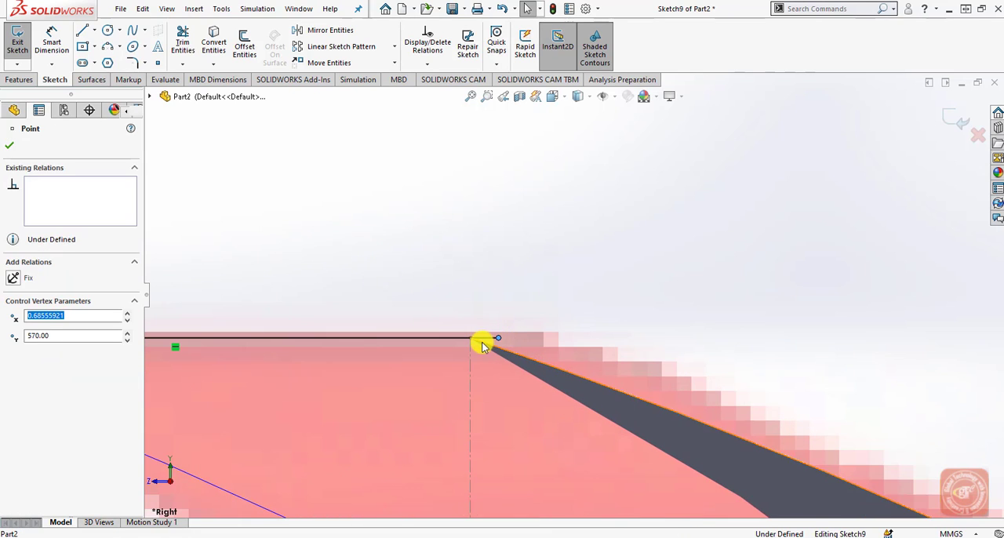
ctrl+click(471, 342)
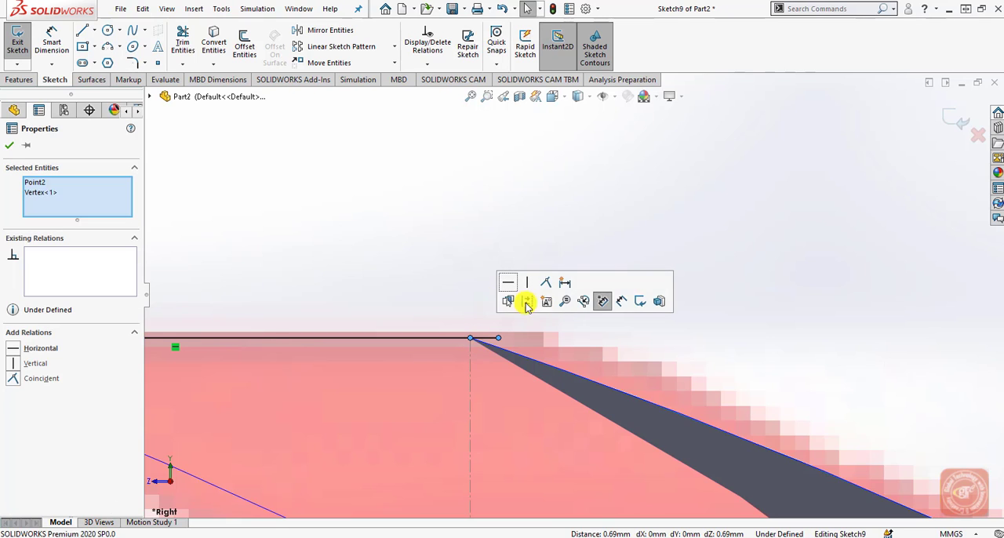
click(549, 289)
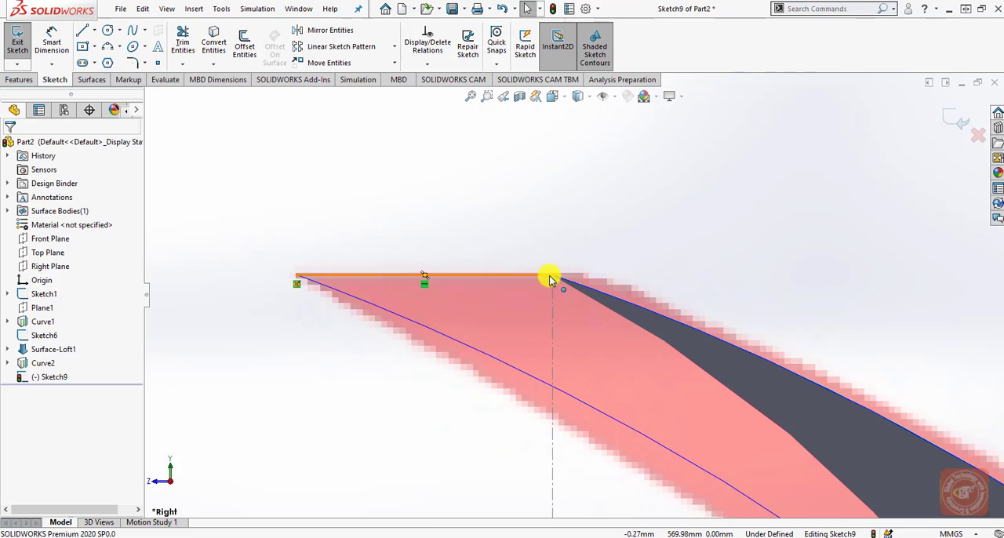
Add a Pierce relation between the line's free endpoint and the loft surface's edge at the chair's top.
click(554, 277)
ctrl+click(561, 282)
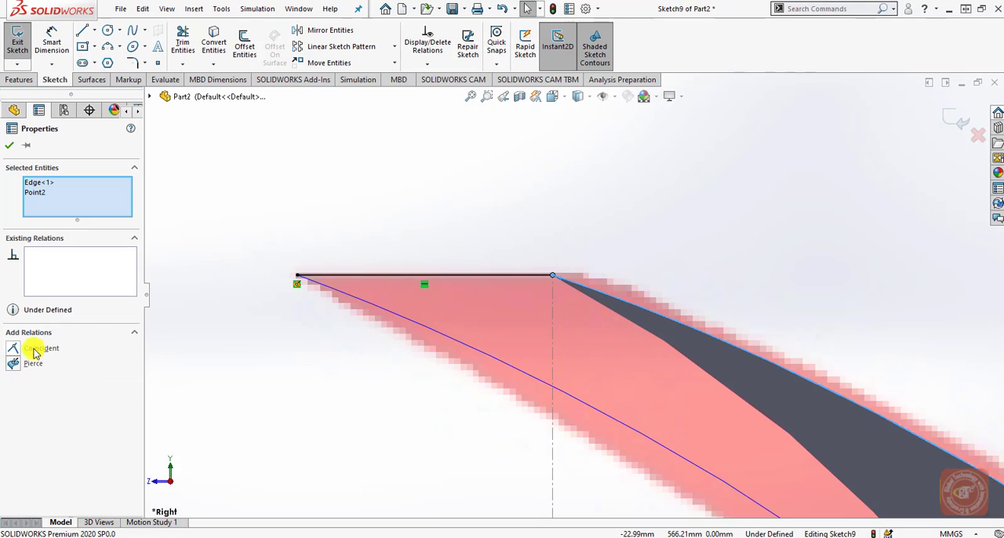
click(12, 364)
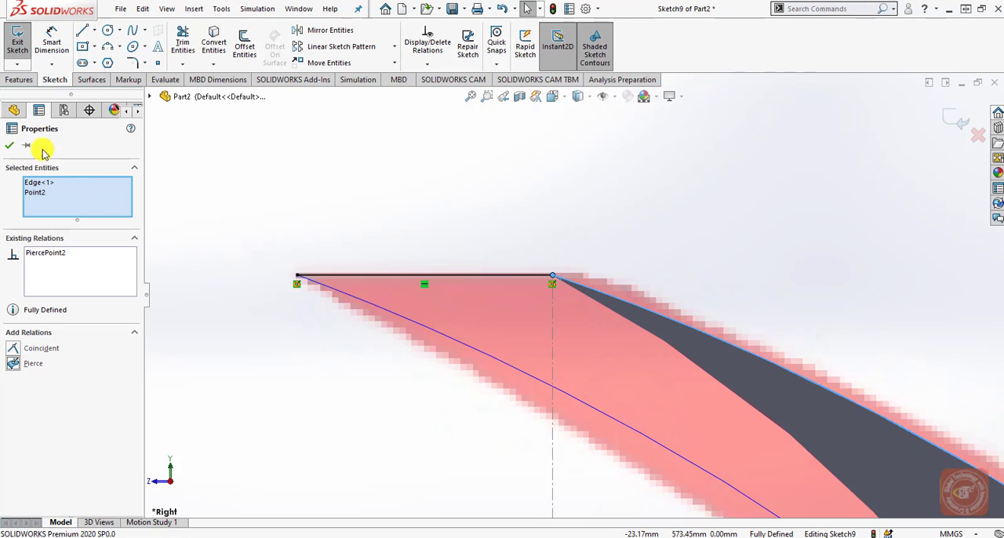
click(10, 146)
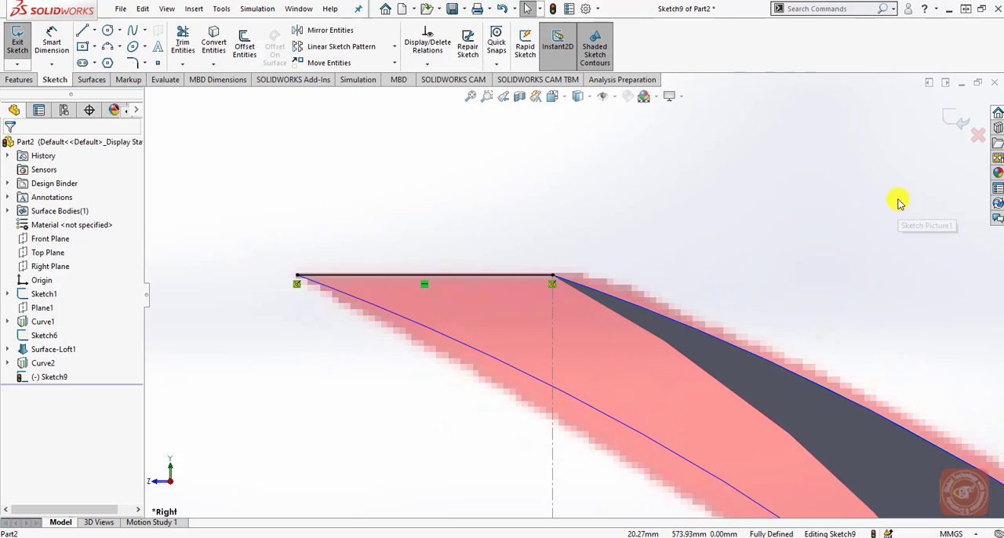
Finish the top line sketch and start a new 3D sketch near the bend between the chair's back and seat.
click(951, 117)
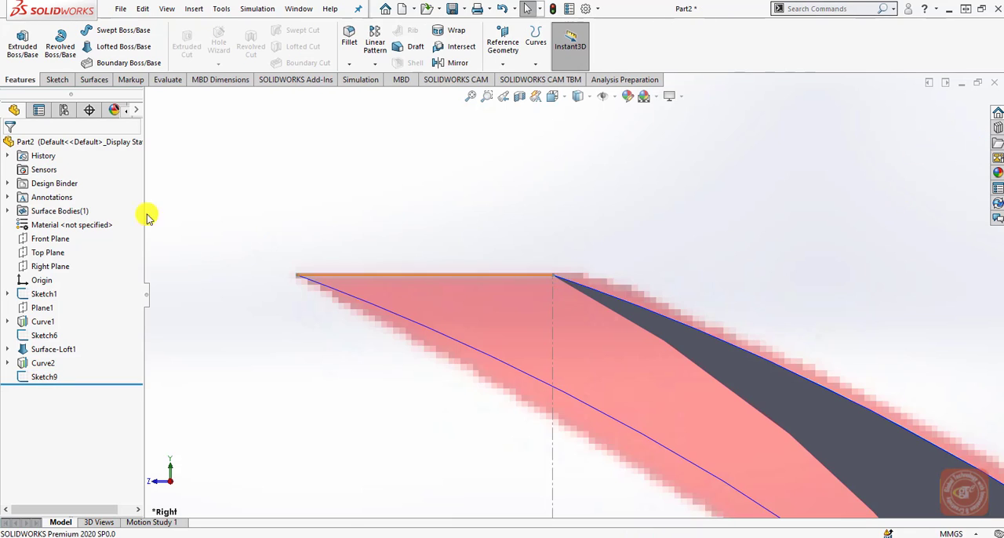
click(43, 79)
click(17, 65)
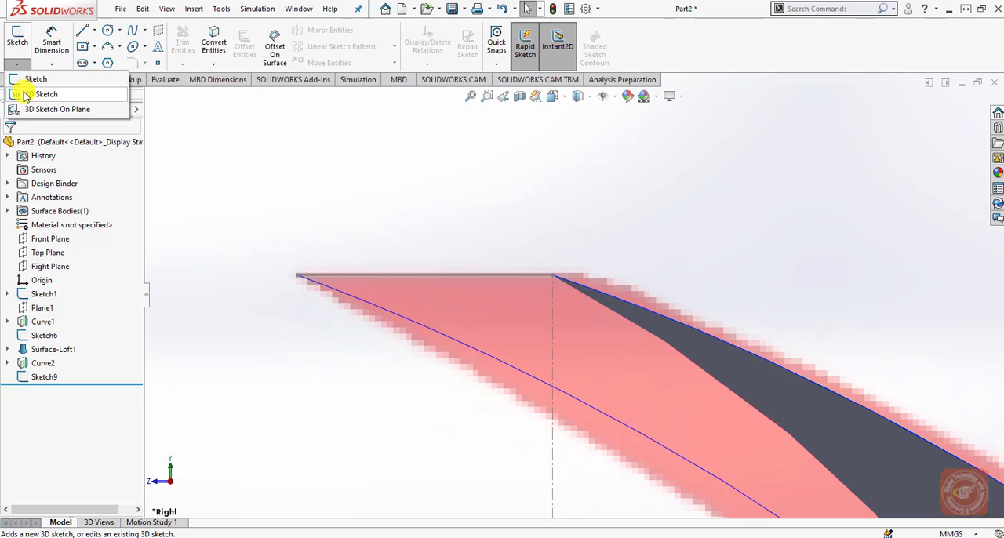
click(23, 92)
scroll(440, 424, up, 10)
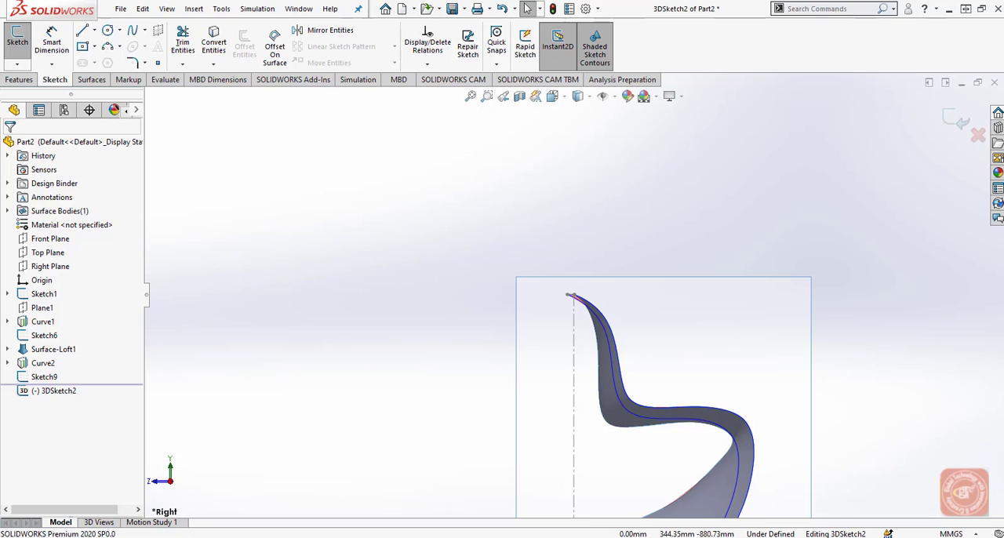
click(133, 35)
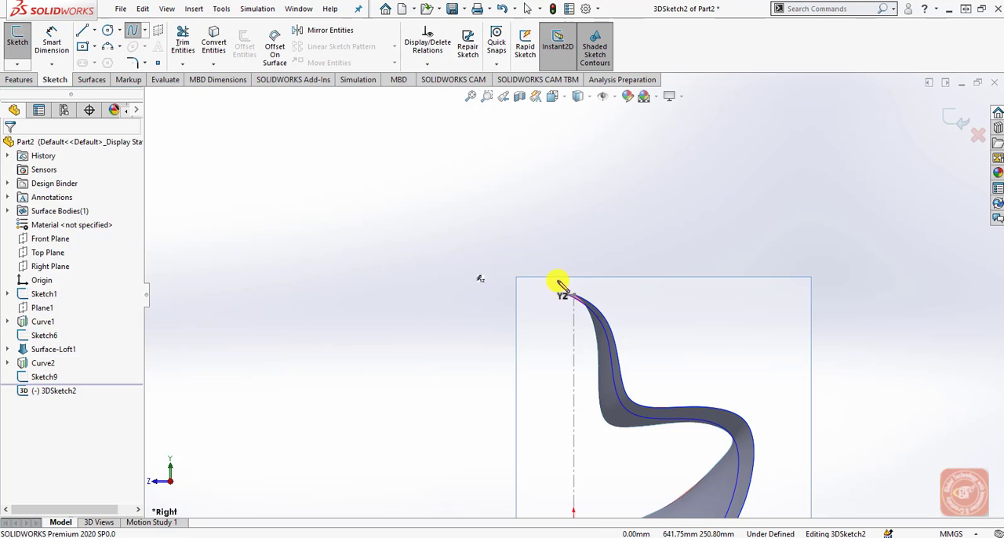
mouse_move(657, 426)
middle_down()
mouse_move(635, 431)
mouse_move(608, 504)
middle_up()
scroll(607, 433, down, 2)
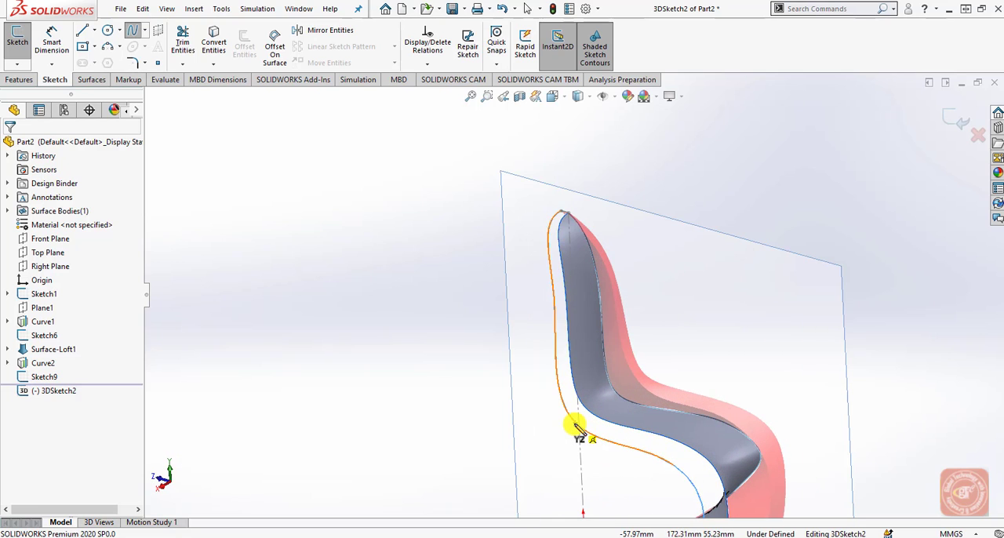
click(588, 302)
click(545, 274)
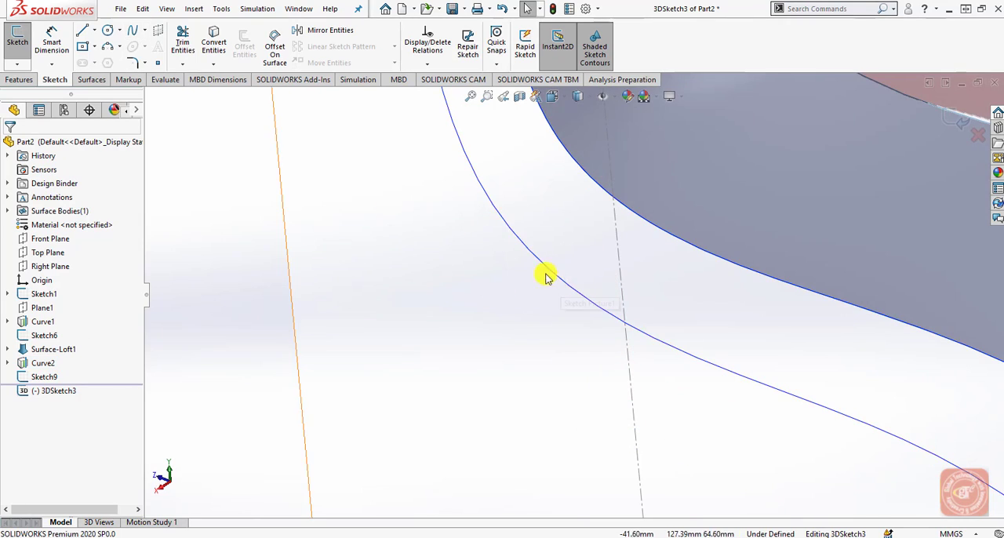
Draw a two-point spline across the seat bend from the projected curve to the loft surface's edge, and close the 3D sketch.
click(136, 33)
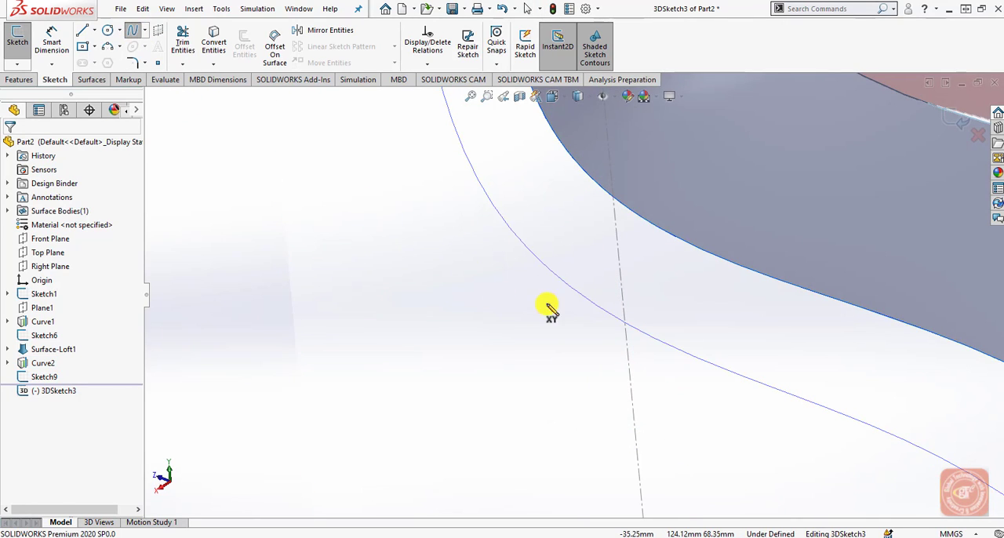
click(587, 300)
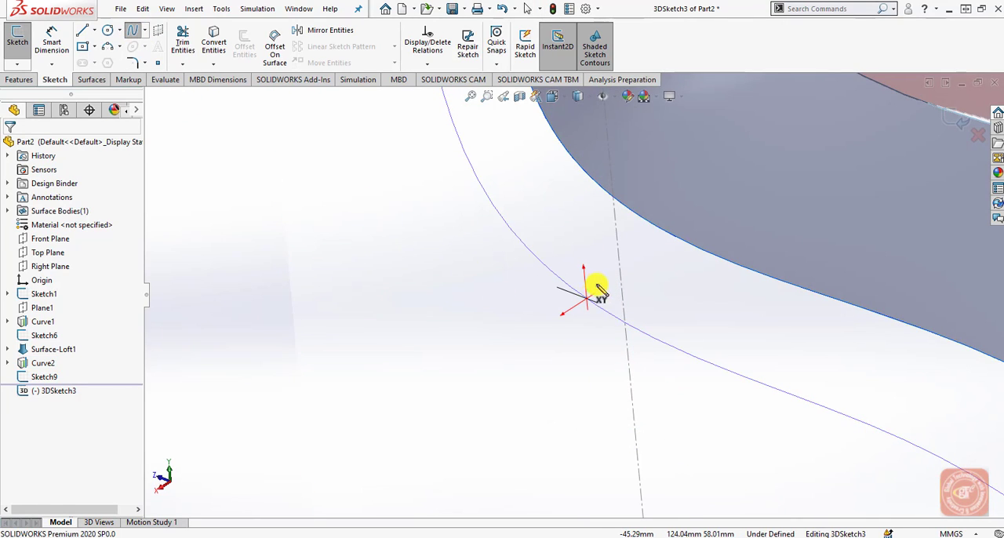
click(649, 226)
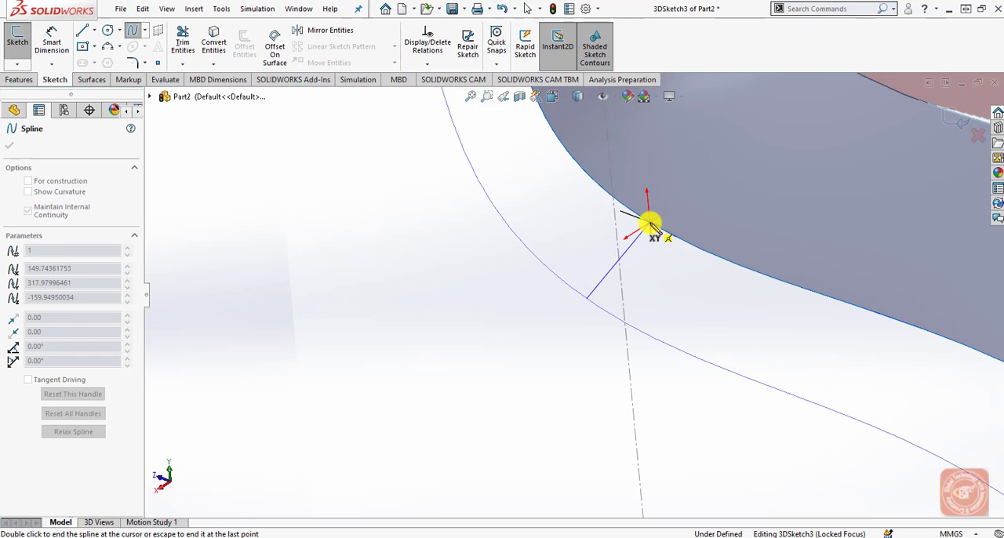
right_click(680, 267)
click(690, 273)
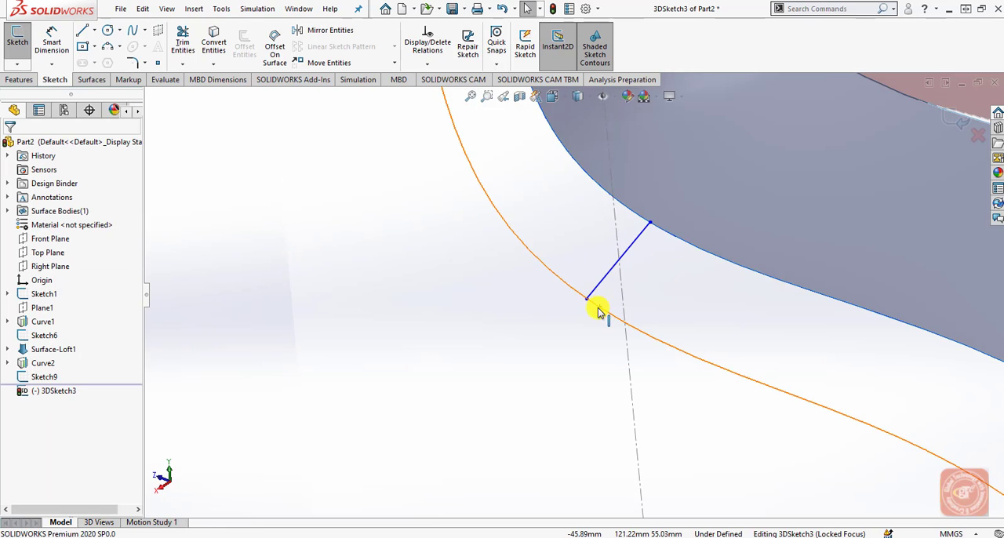
middle_drag(601, 306, 607, 266)
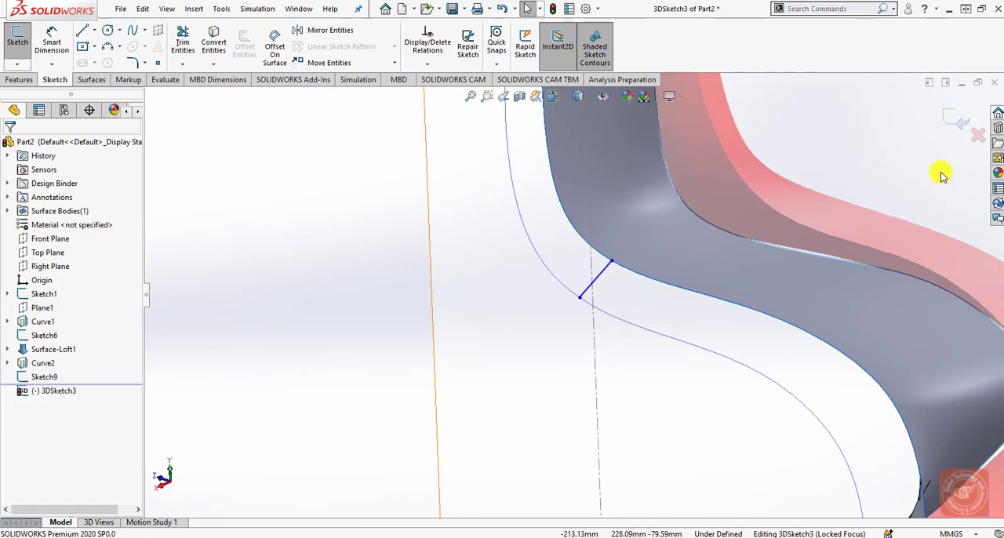
click(951, 123)
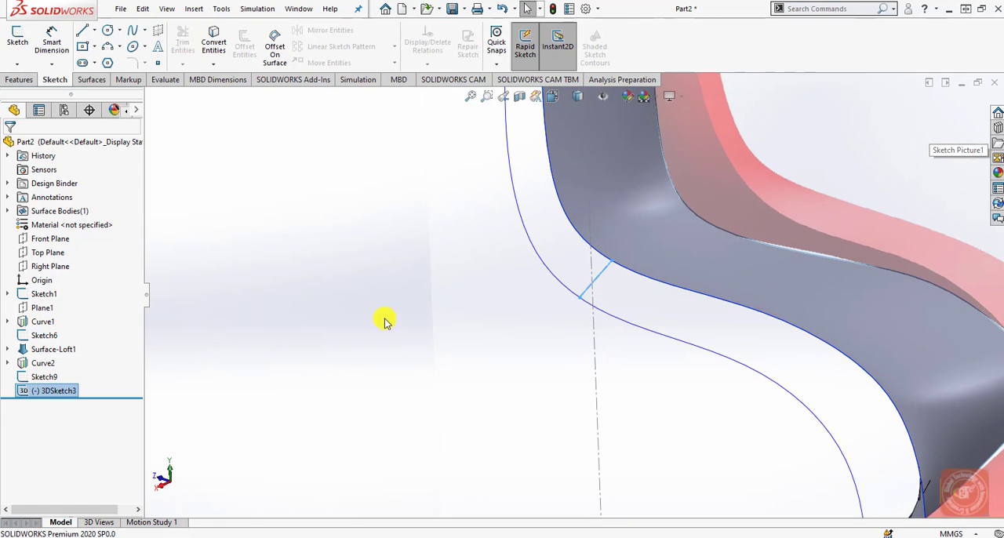
Start a lofted surface with the existing surface's edge curve (Curve1) and the projected curve (Curve2) as profiles.
key(f)
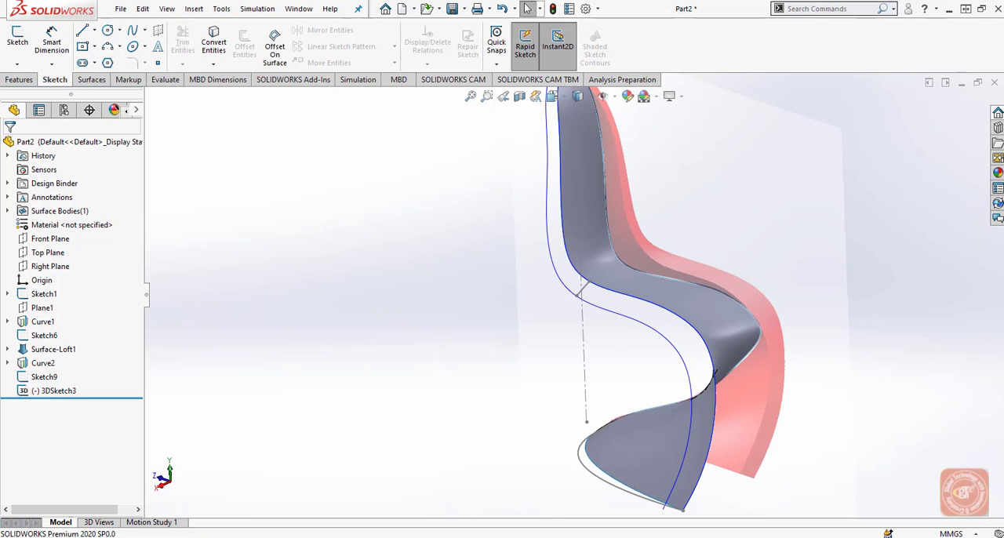
click(93, 80)
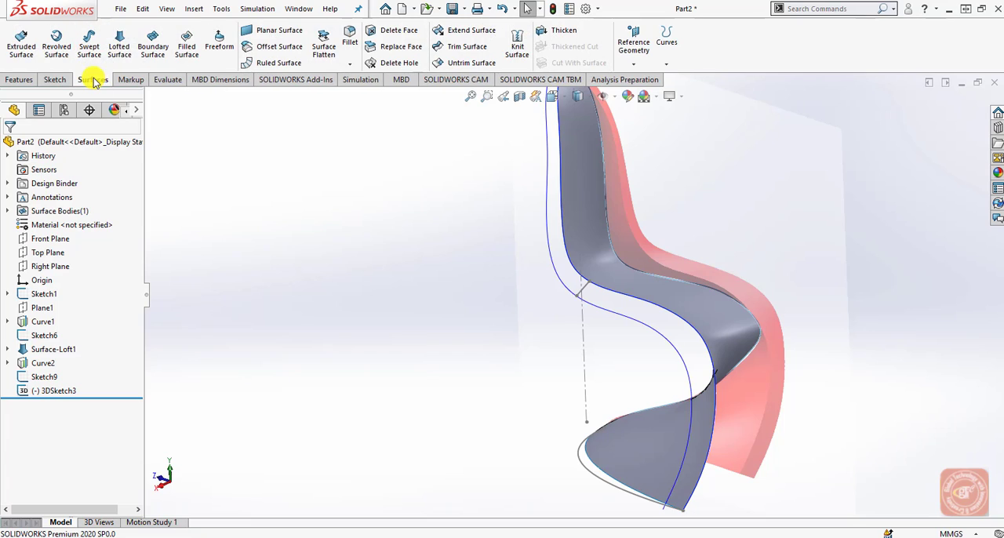
click(119, 45)
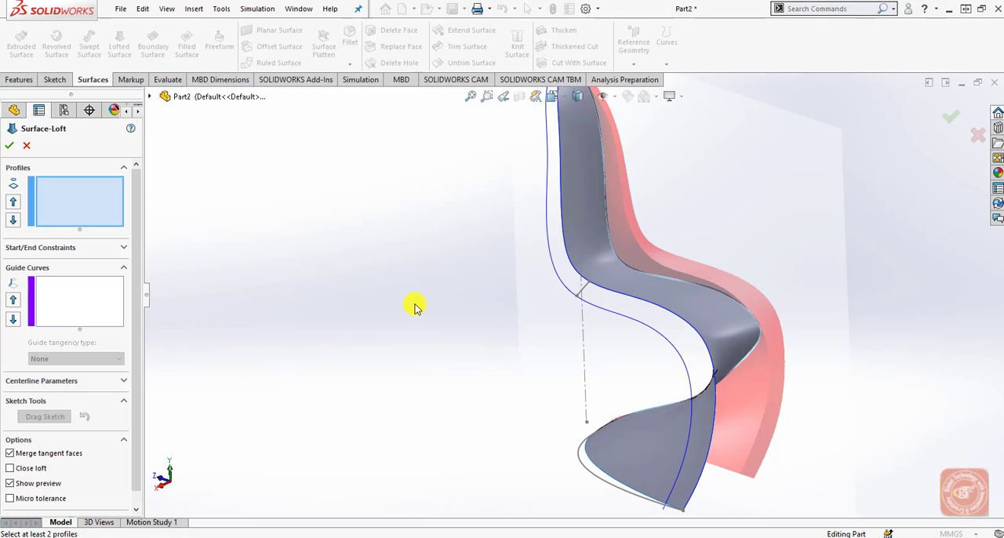
scroll(416, 318, down, 1)
scroll(529, 157, down, 3)
scroll(721, 156, down, 2)
scroll(669, 200, down, 2)
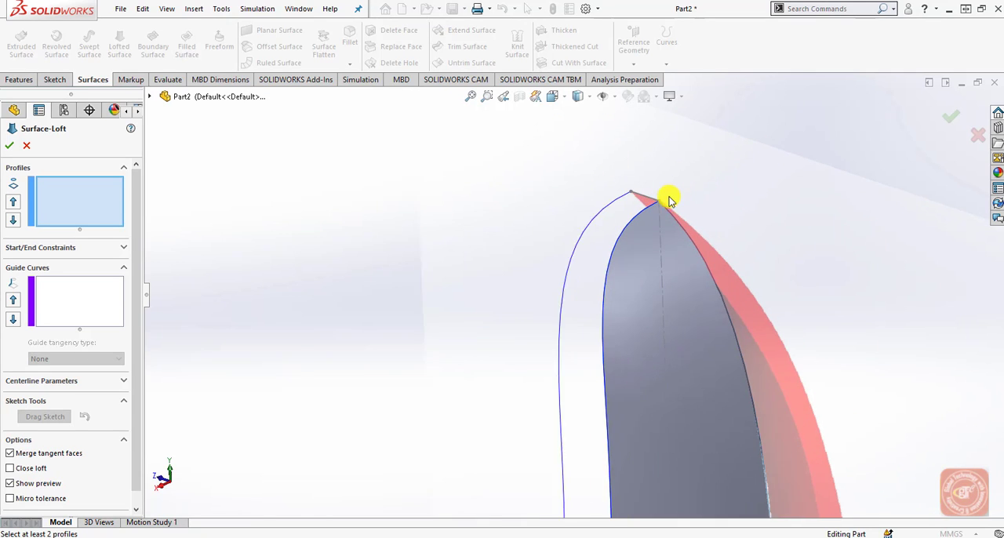
scroll(670, 200, down, 1)
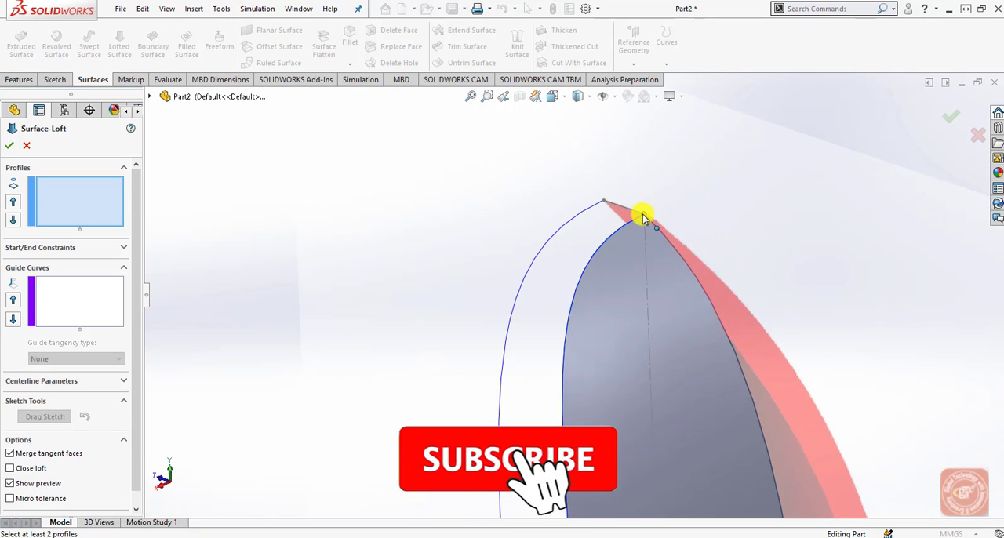
click(636, 218)
click(605, 204)
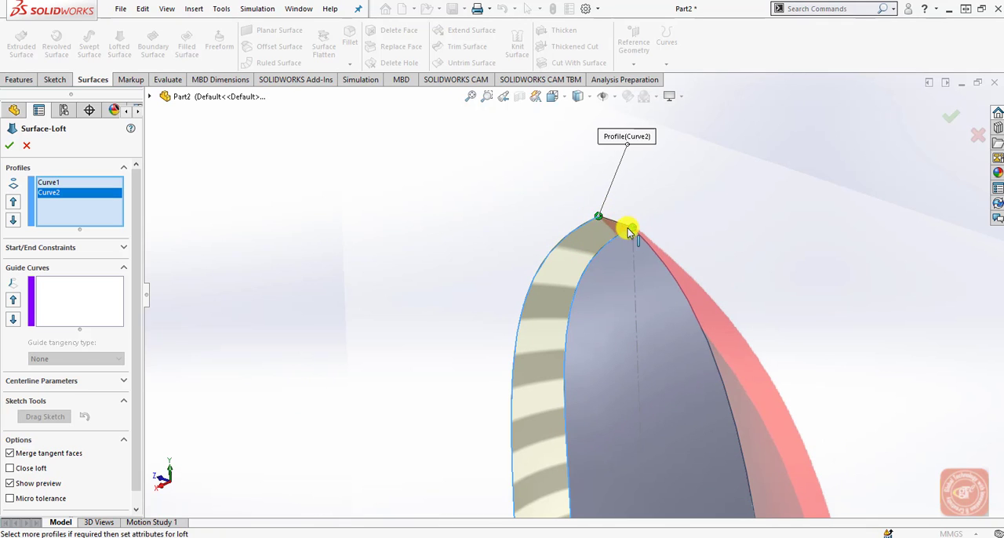
scroll(587, 291, up, 3)
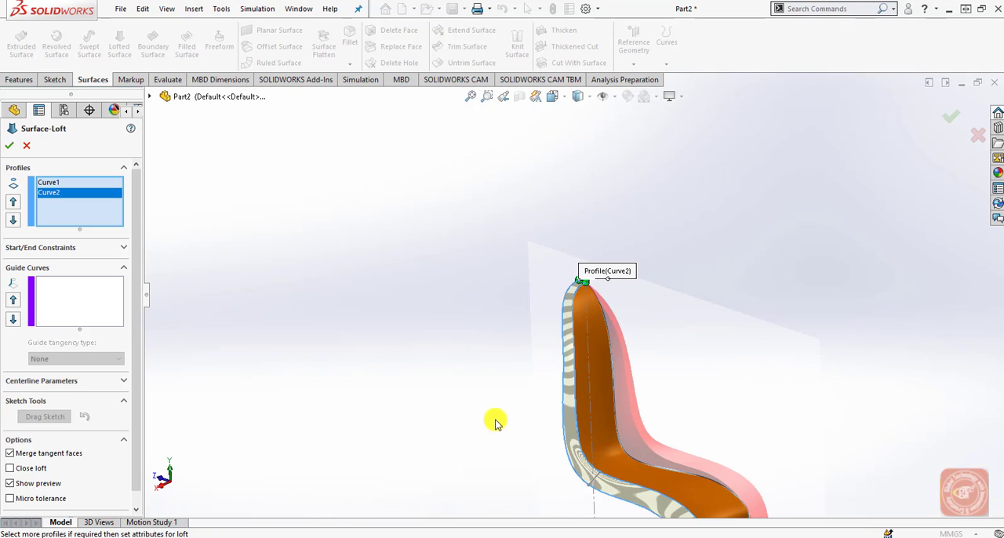
Try to add the sketch line at the seat bend as a guide curve for the loft.
click(35, 309)
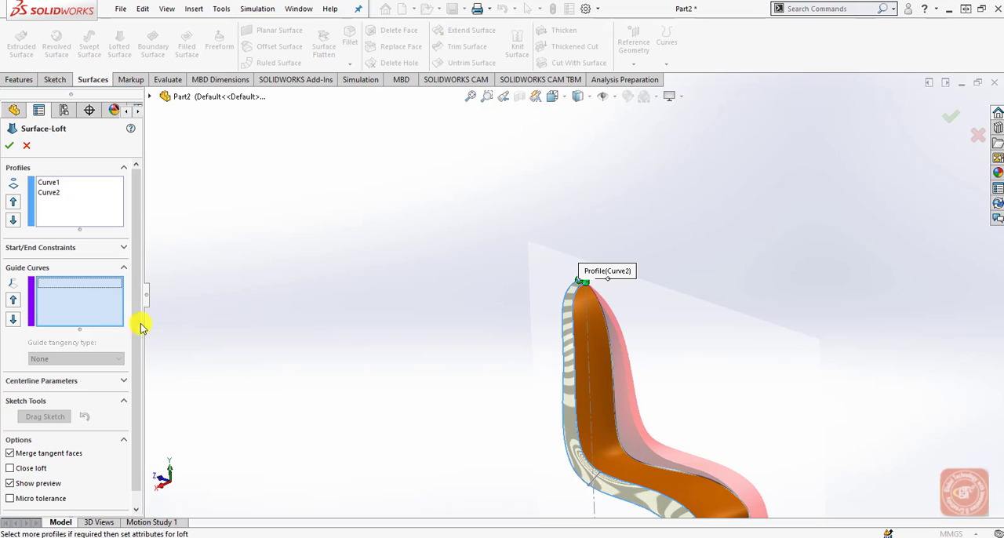
click(594, 484)
scroll(594, 487, down, 3)
click(626, 485)
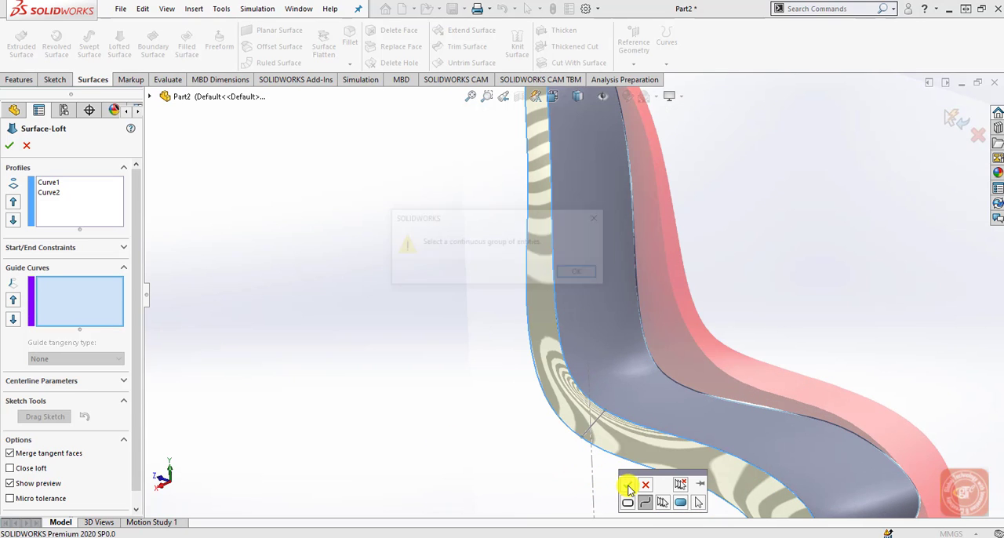
click(580, 273)
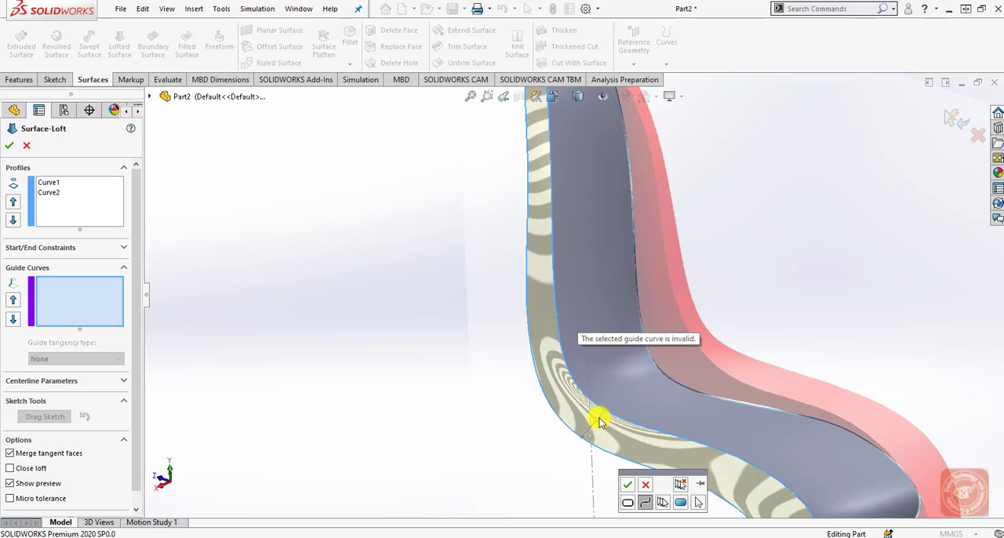
click(644, 484)
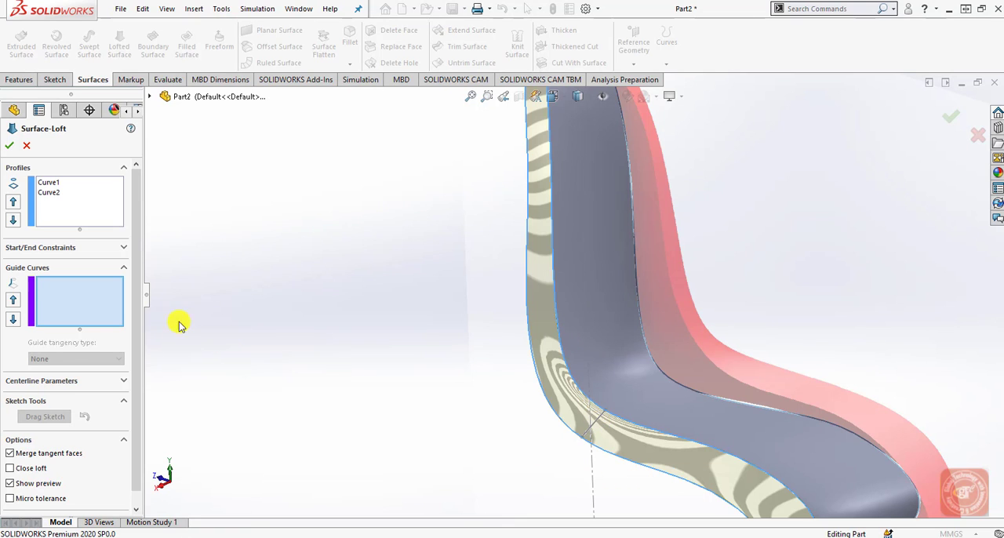
Add the short 3D spline at the seat bend and the top line sketch, Sketch9, as the loft's guide curves.
scroll(582, 422, down, 3)
click(576, 367)
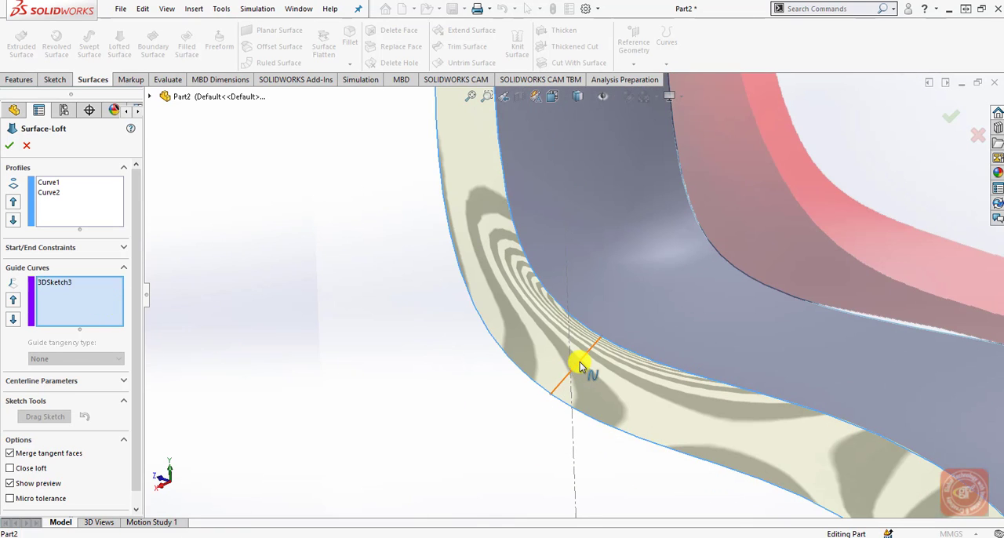
scroll(397, 400, up, 5)
scroll(459, 384, up, 3)
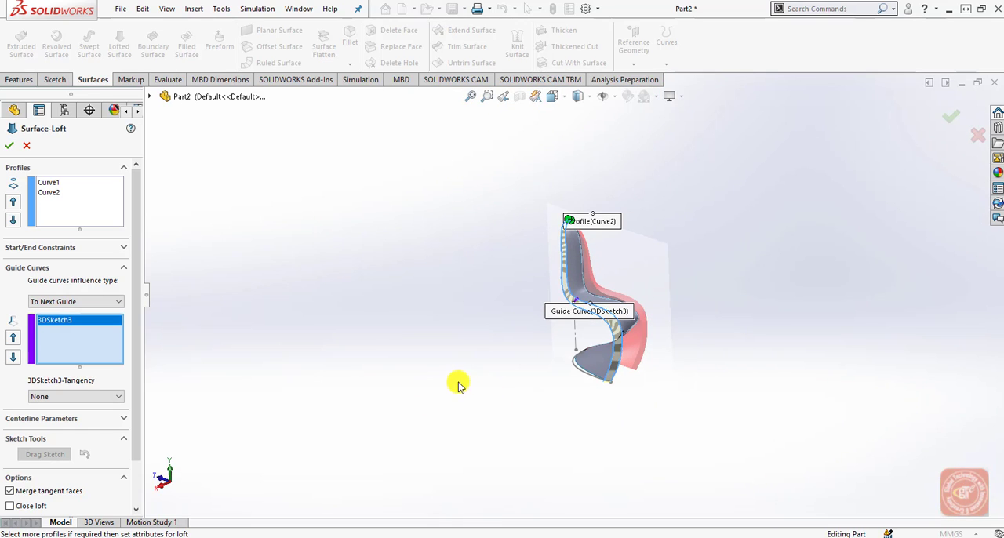
middle_drag(659, 316, 610, 274)
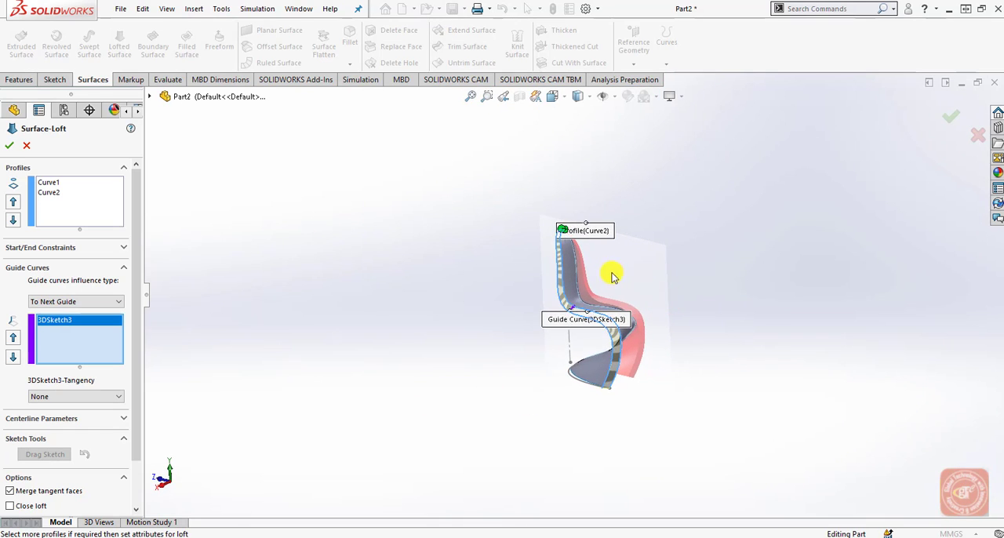
scroll(561, 237, down, 2)
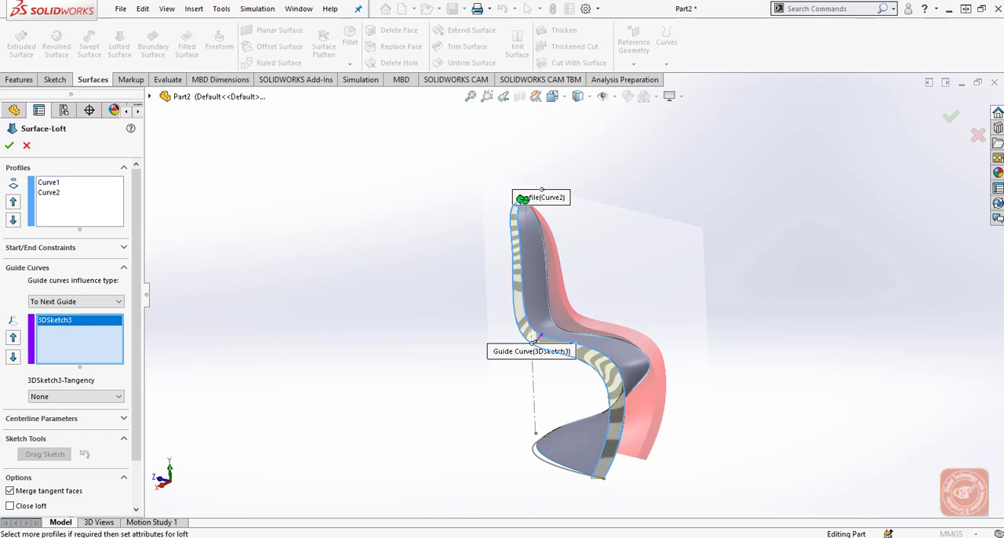
scroll(531, 189, up, 5)
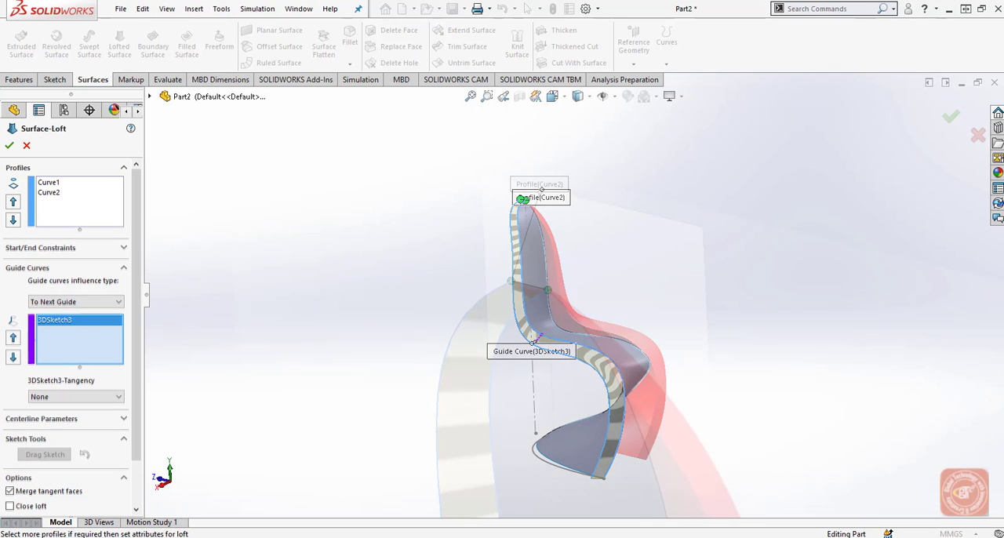
click(149, 96)
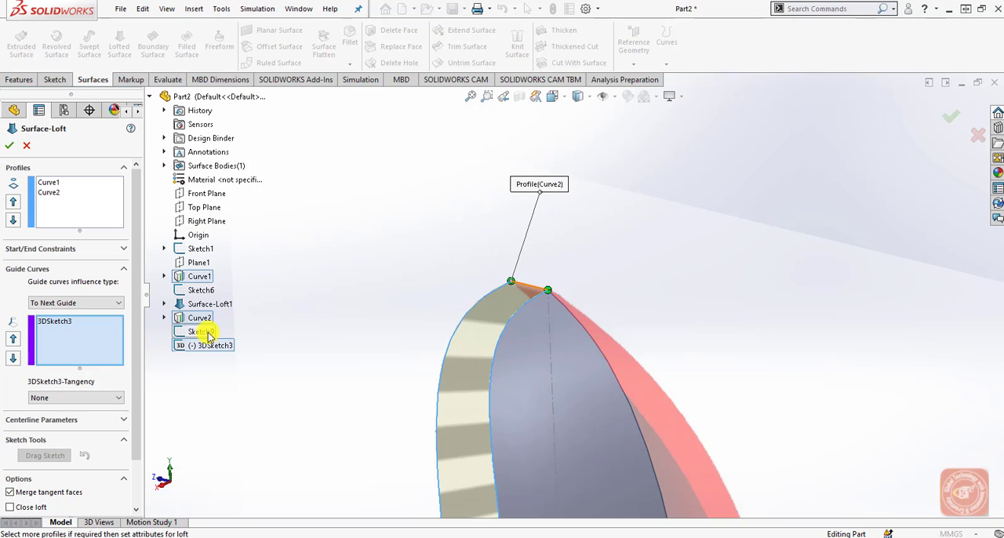
click(182, 332)
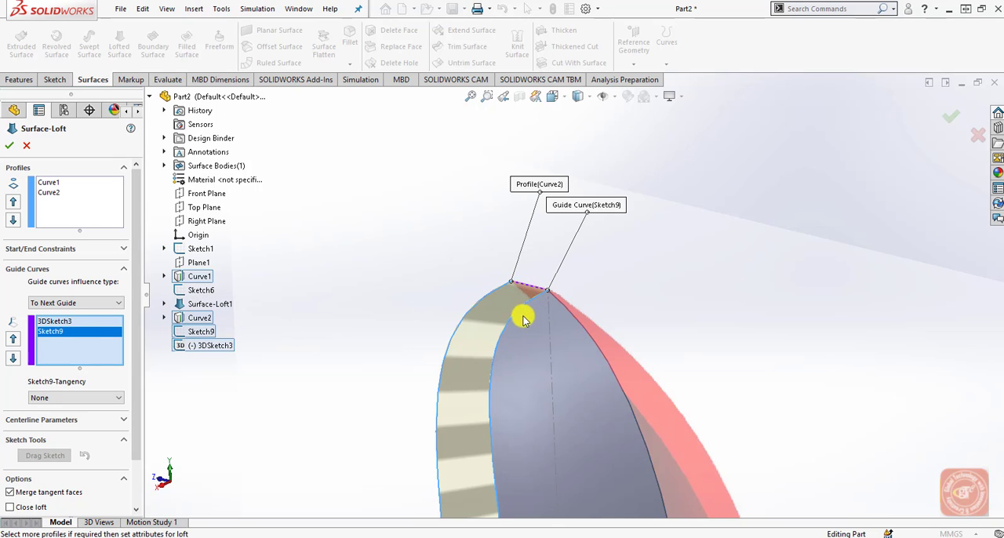
Check the loft preview along the chair's edge and create the lofted surface.
scroll(501, 344, down, 4)
scroll(502, 343, up, 8)
middle_drag(502, 345, 610, 408)
click(66, 197)
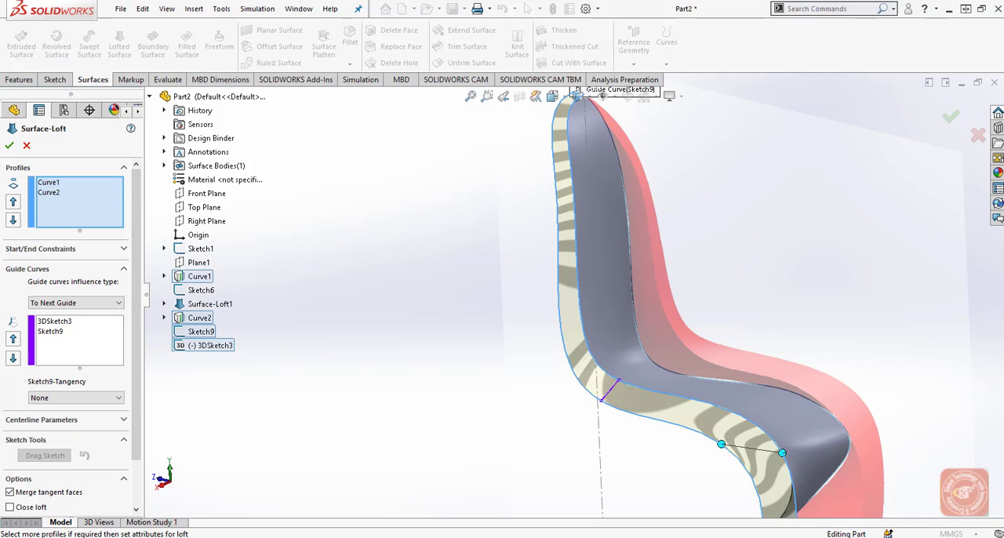
click(10, 145)
scroll(574, 294, up, 4)
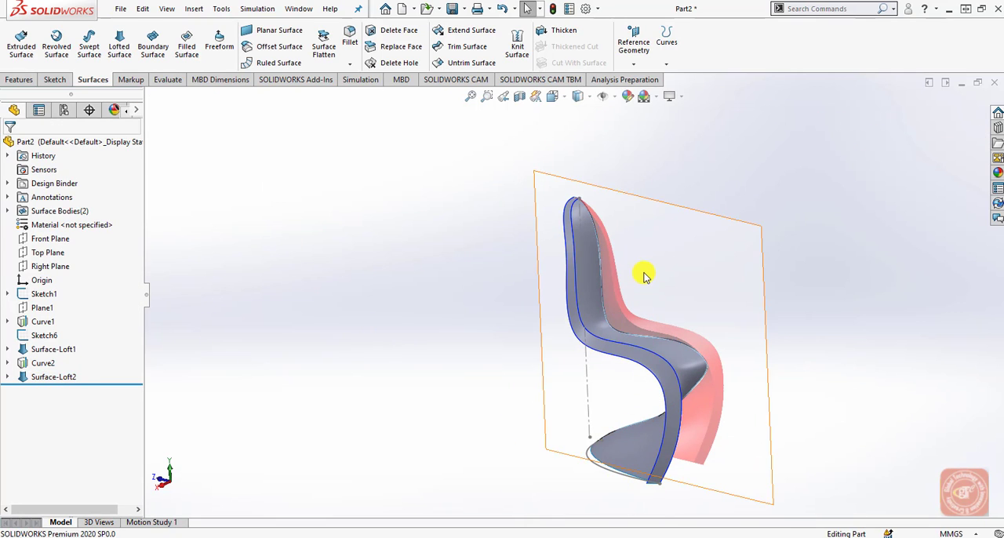
Knit the side band and seat surfaces (Surface-Loft2 and Surface-Loft1), with Create solid and Merge entities enabled and Gap Control disabled.
scroll(644, 274, down, 3)
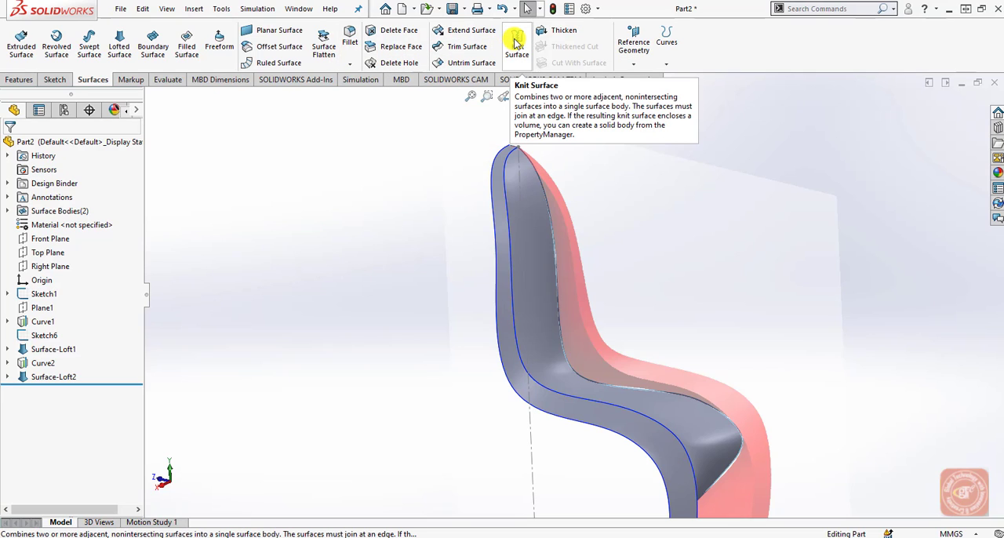
click(194, 9)
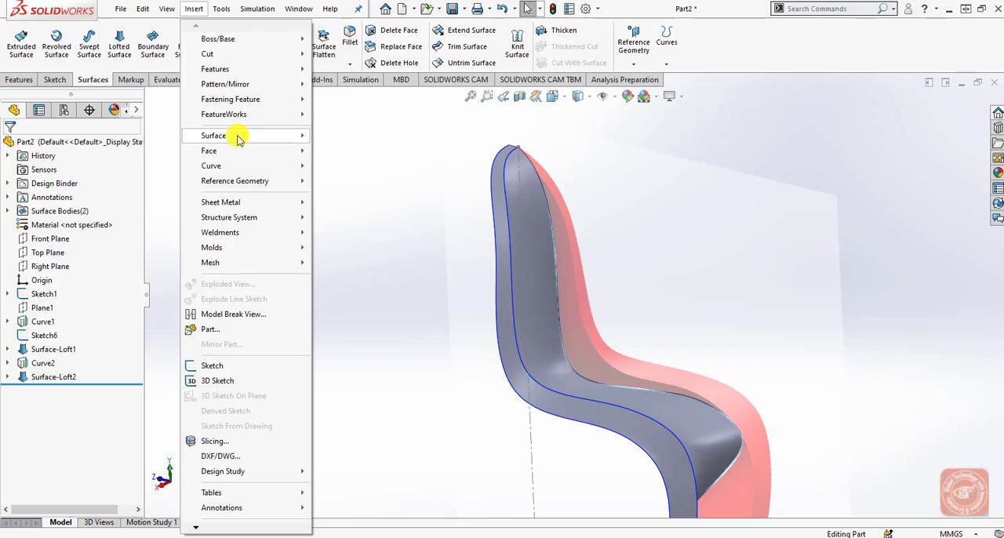
mouse_move(298, 136)
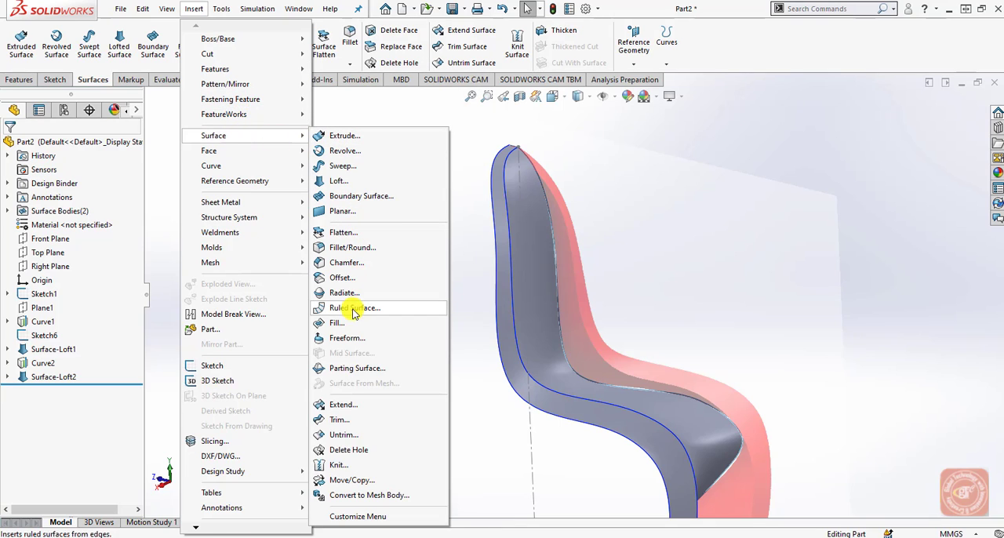
click(352, 465)
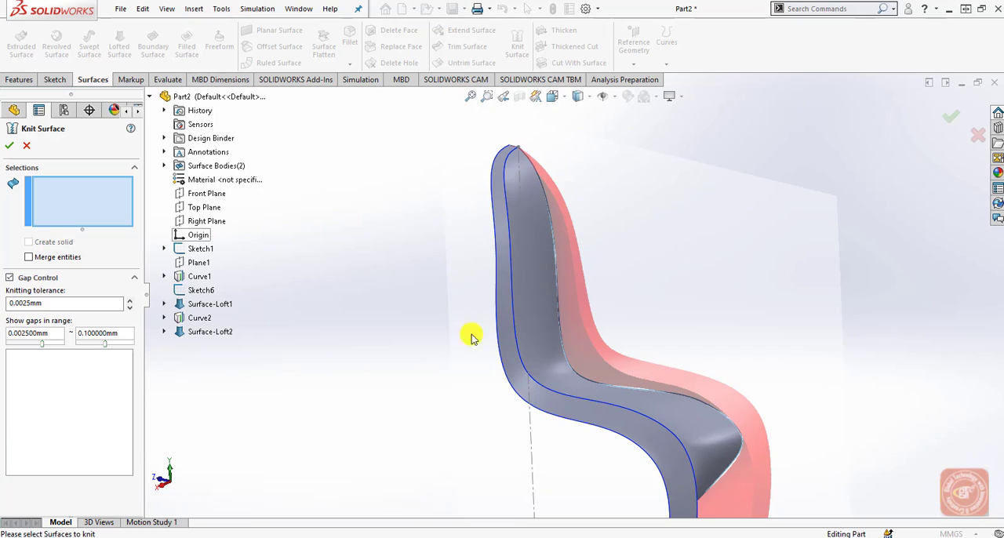
click(544, 389)
click(547, 393)
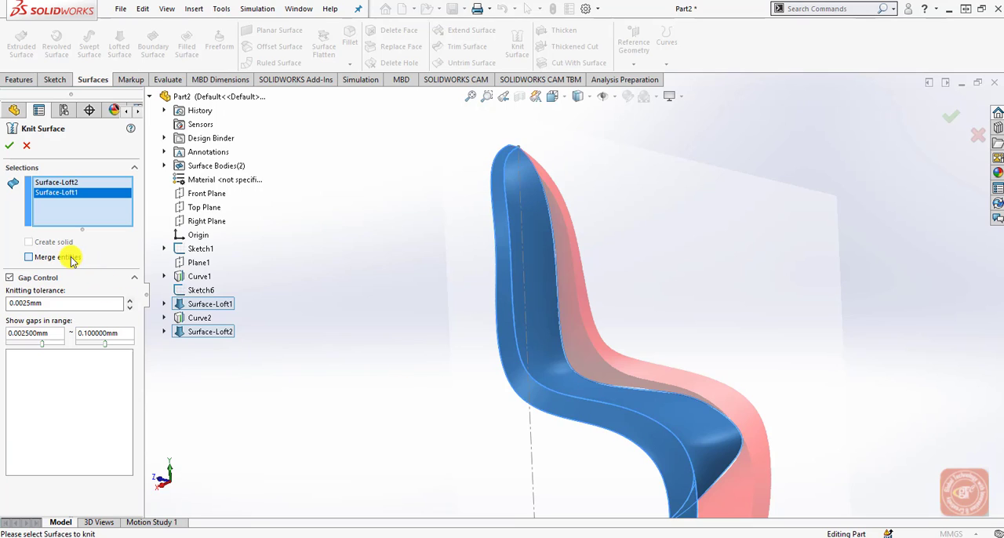
click(9, 279)
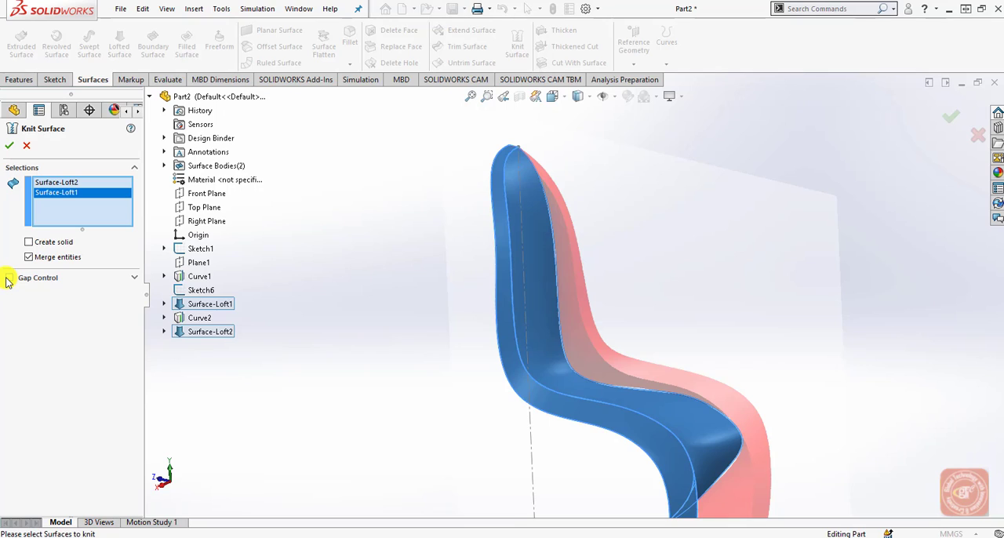
click(29, 243)
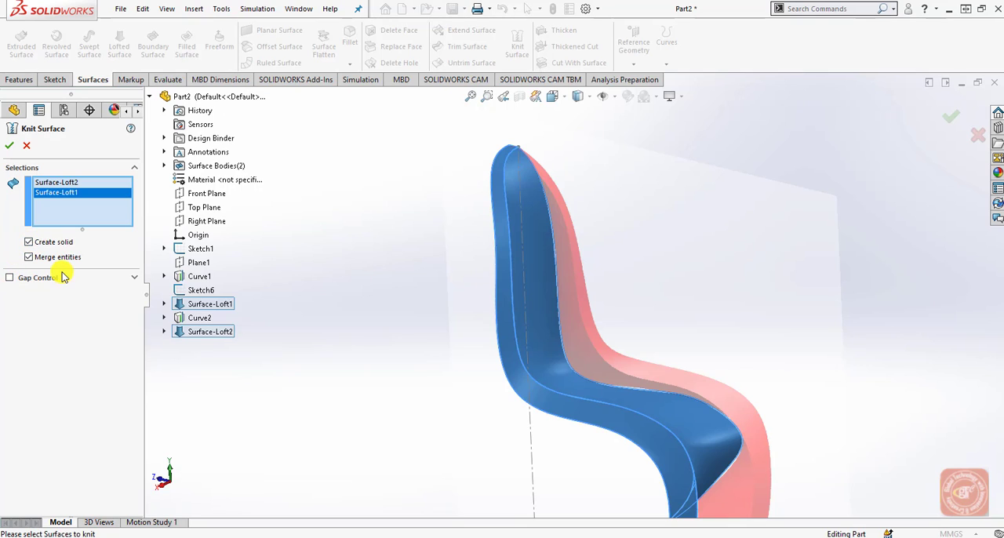
click(13, 147)
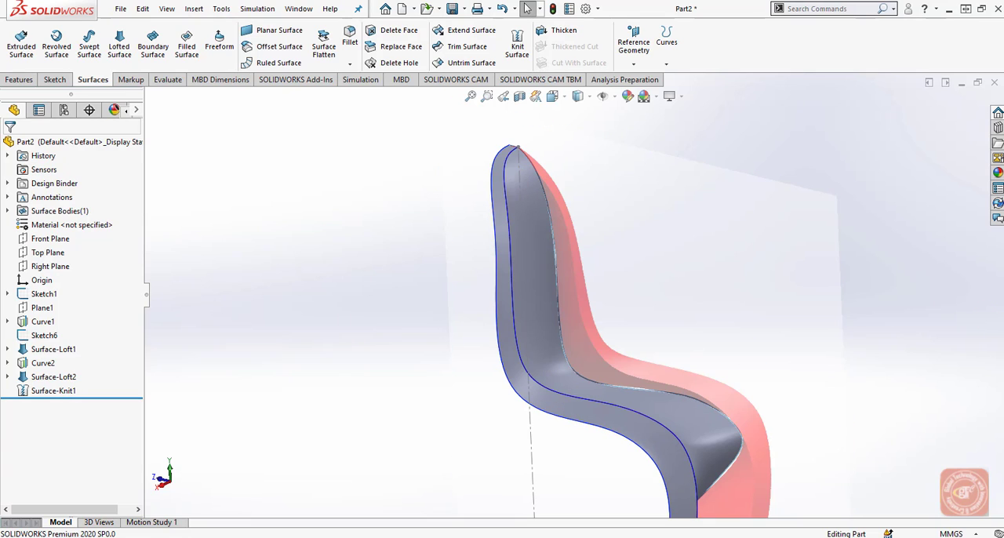
Hide the projected curves Curve1 and Curve2 along the chair's side band.
click(508, 234)
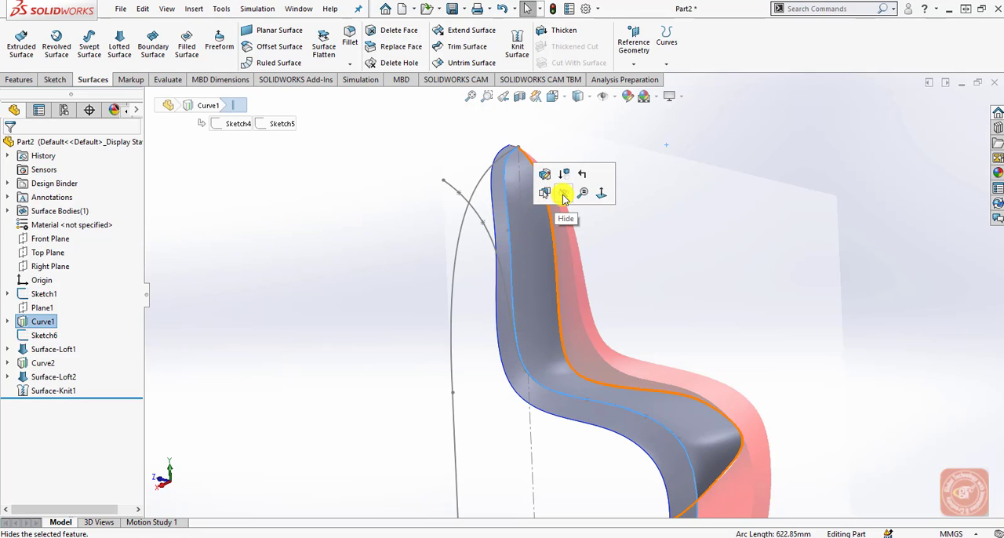
click(348, 253)
click(544, 253)
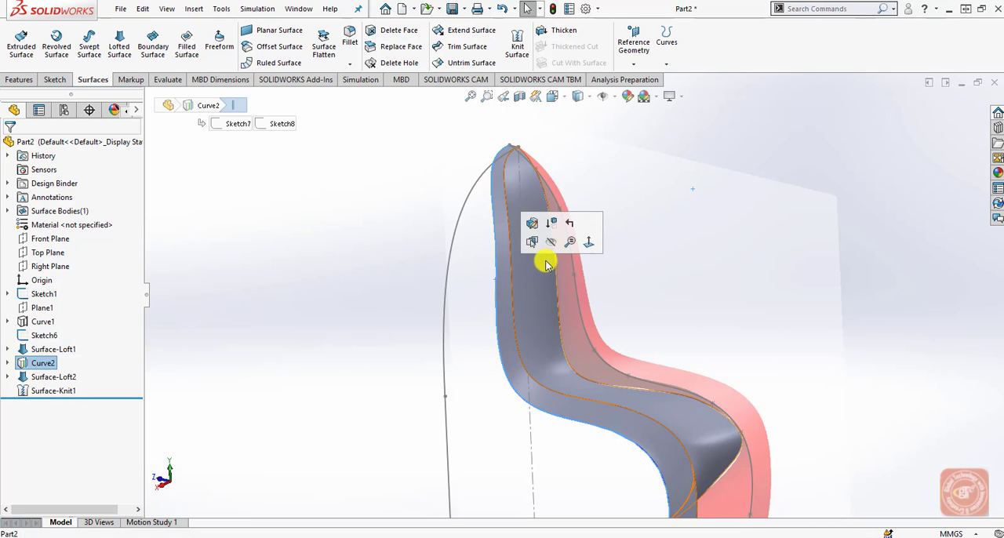
click(455, 247)
Start a variable-size fillet on the long edge between the seat surface and the side band.
scroll(519, 193, down, 4)
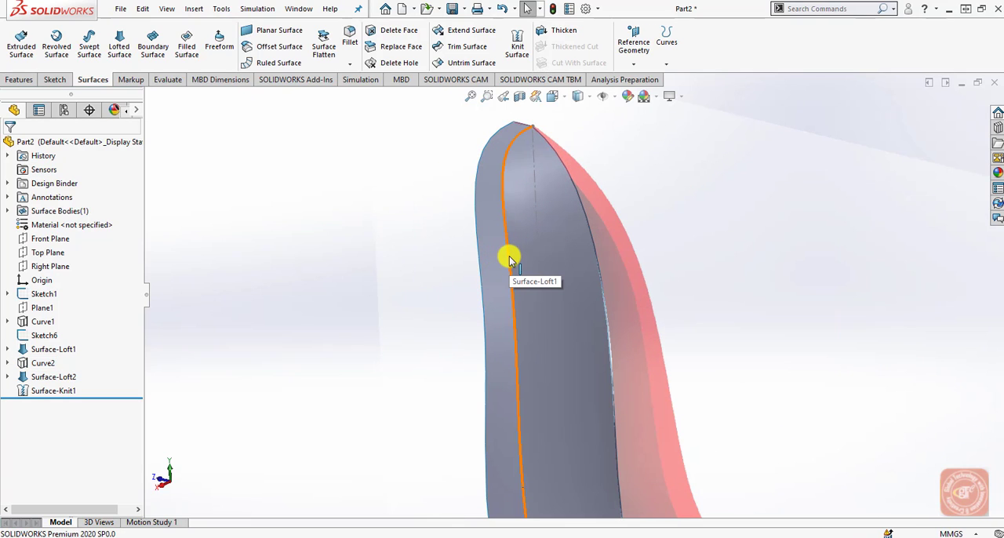
click(18, 79)
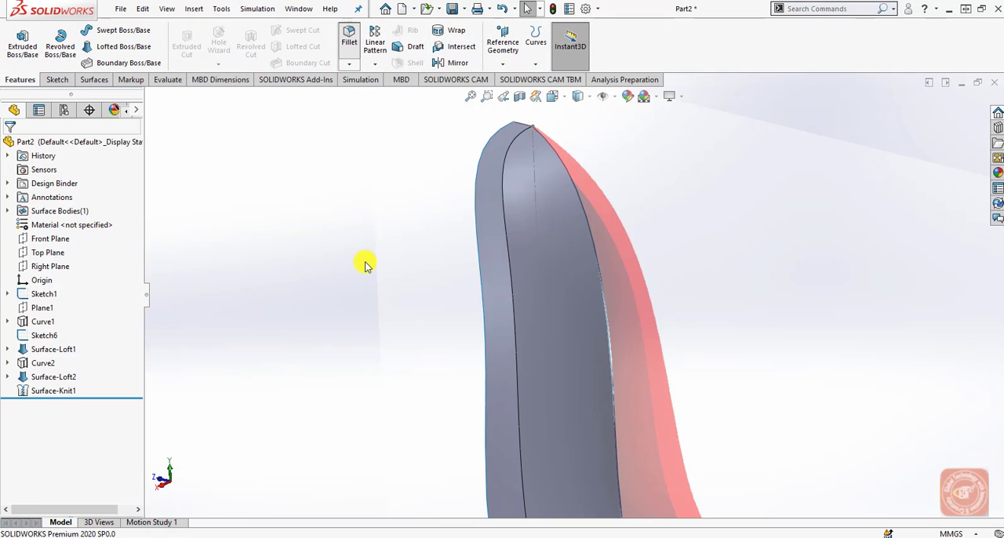
click(451, 326)
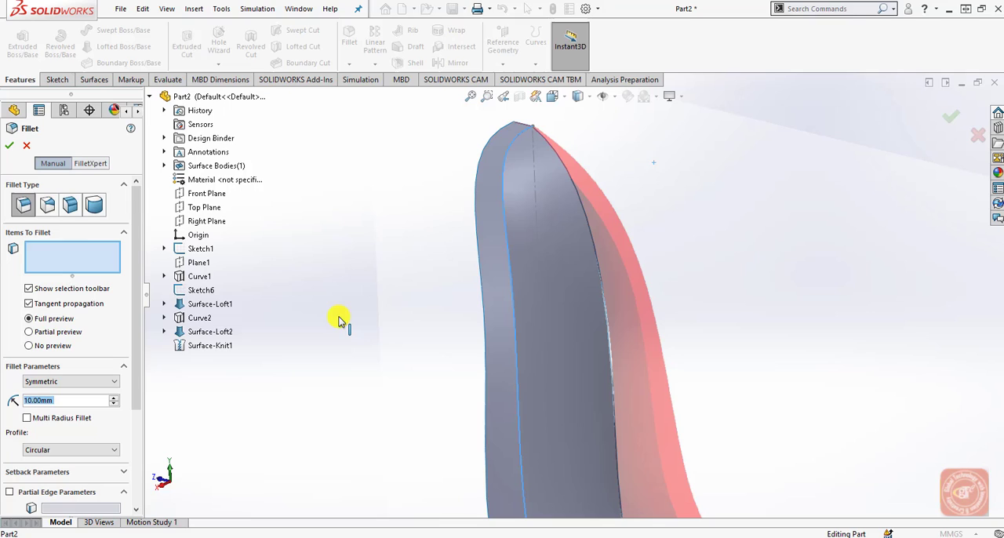
click(47, 206)
click(49, 400)
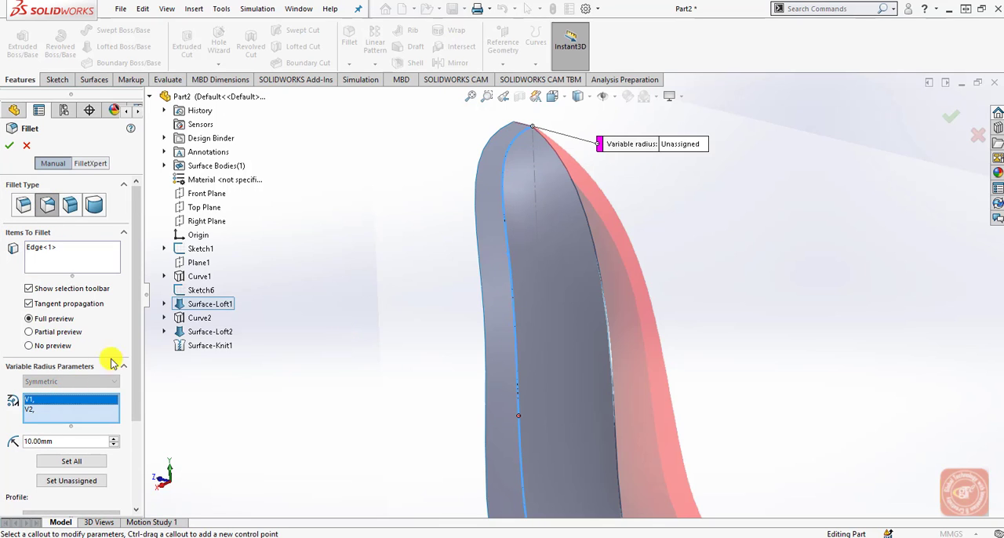
Set the fillet radius to 24.9 mm at the backrest's top end and 0 mm at the foot end, and create the fillet.
click(674, 145)
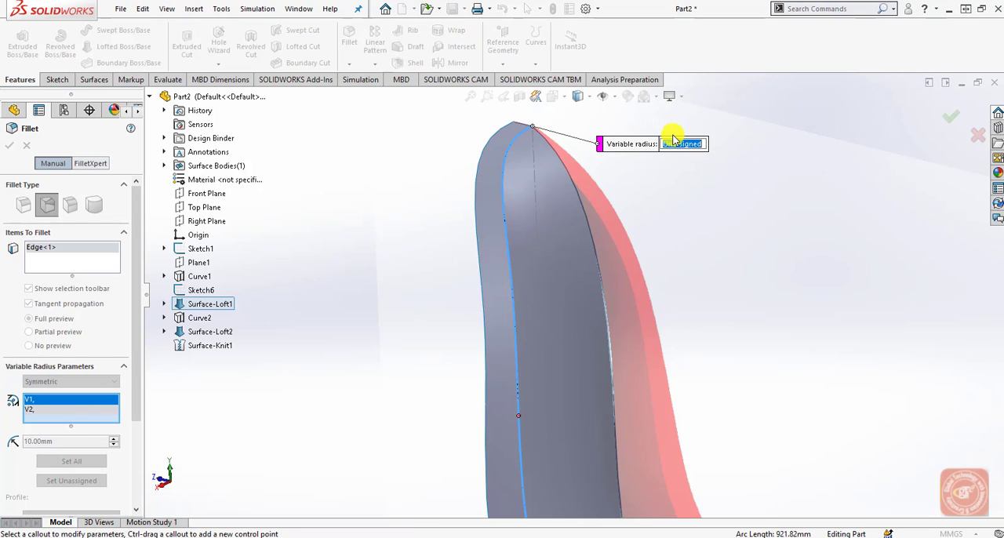
text(24.9)
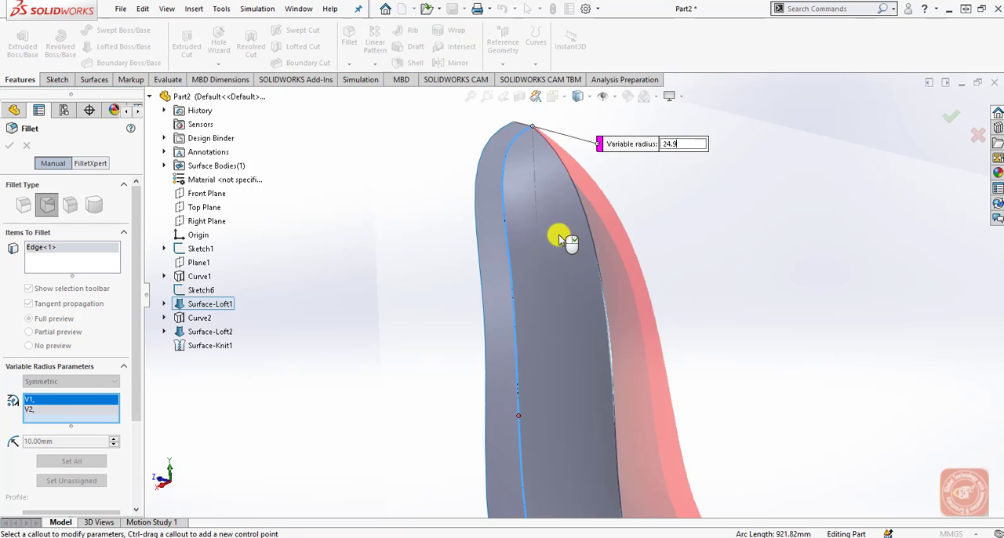
key(Return)
click(51, 411)
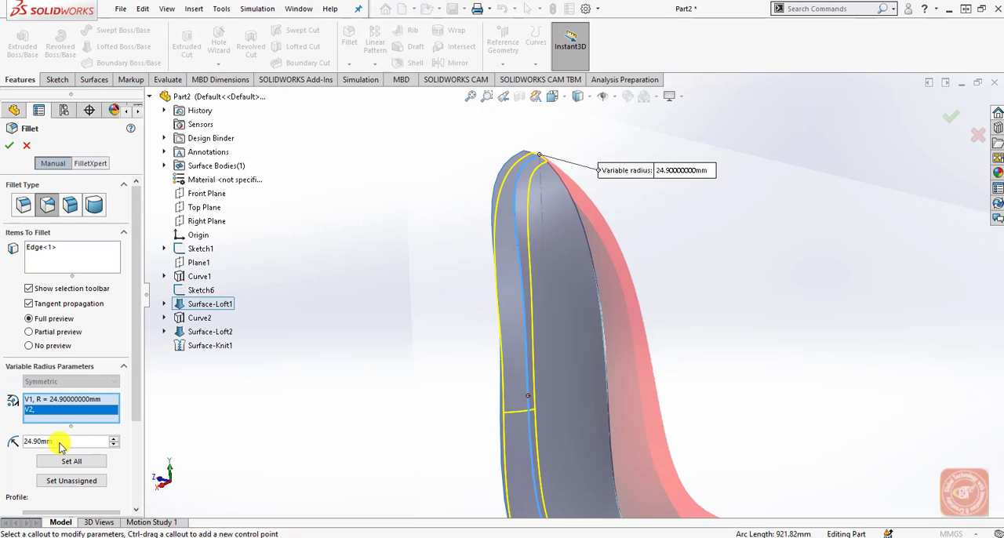
click(35, 443)
text(0)
key(Return)
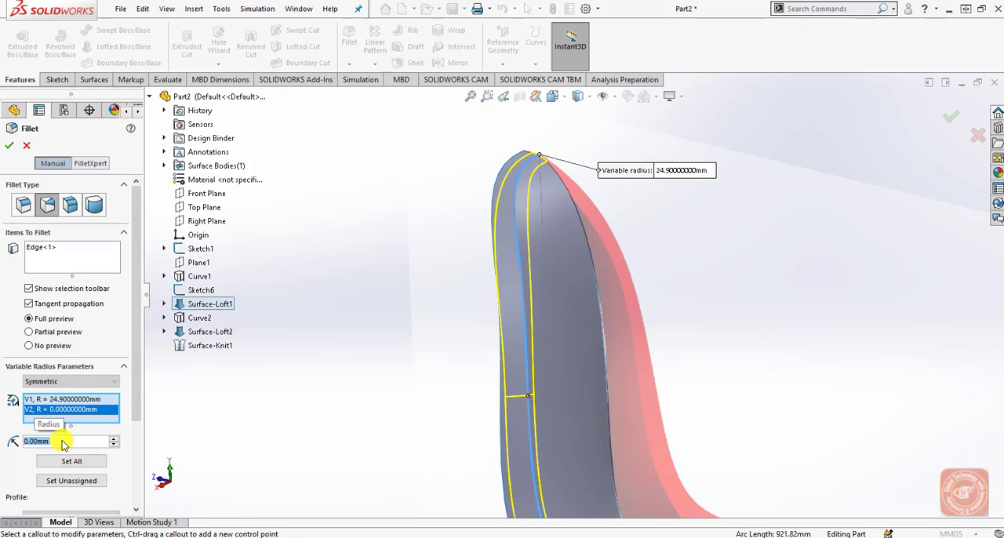
scroll(374, 371, up, 6)
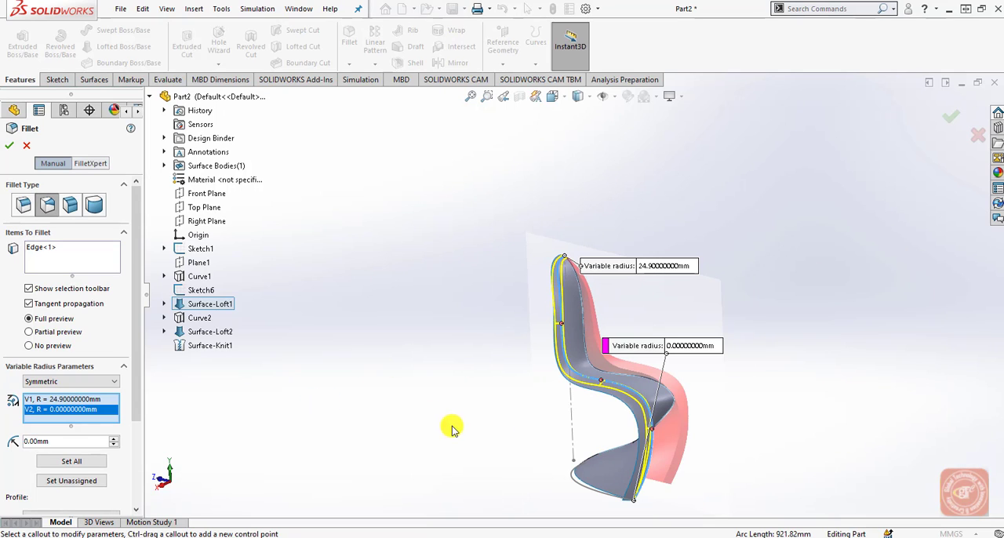
click(89, 399)
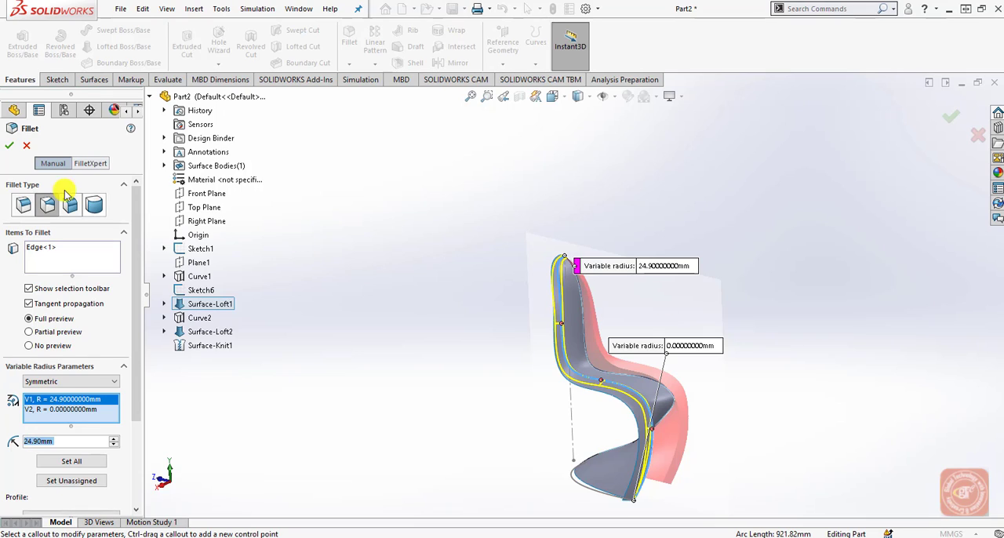
click(9, 145)
click(412, 366)
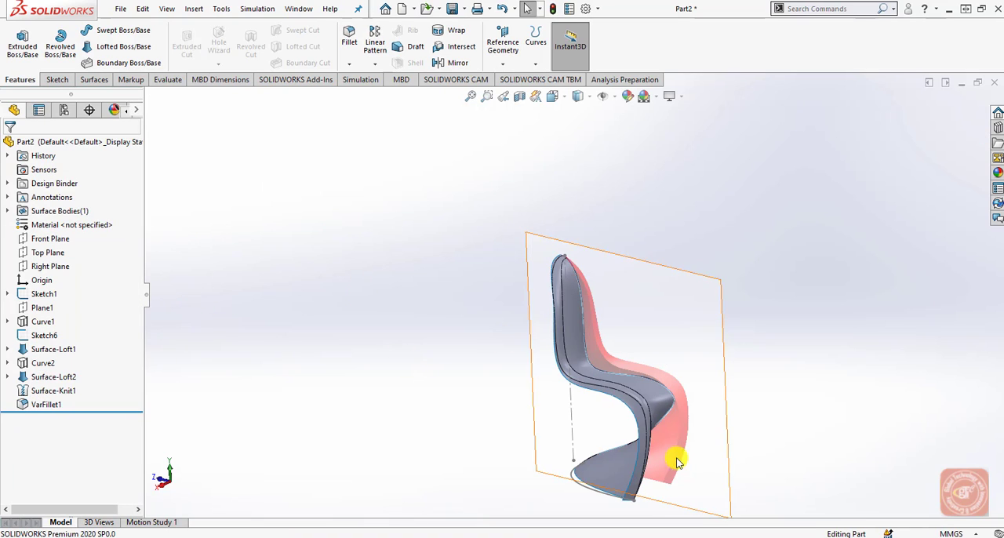
Change the display style to Shaded without edges to show the chair smoothly.
scroll(625, 431, down, 1)
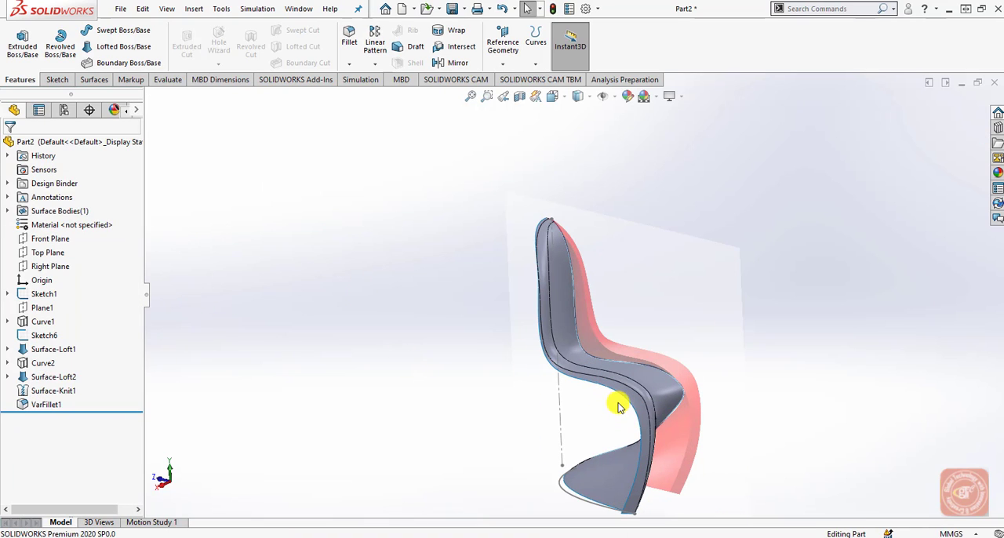
click(579, 97)
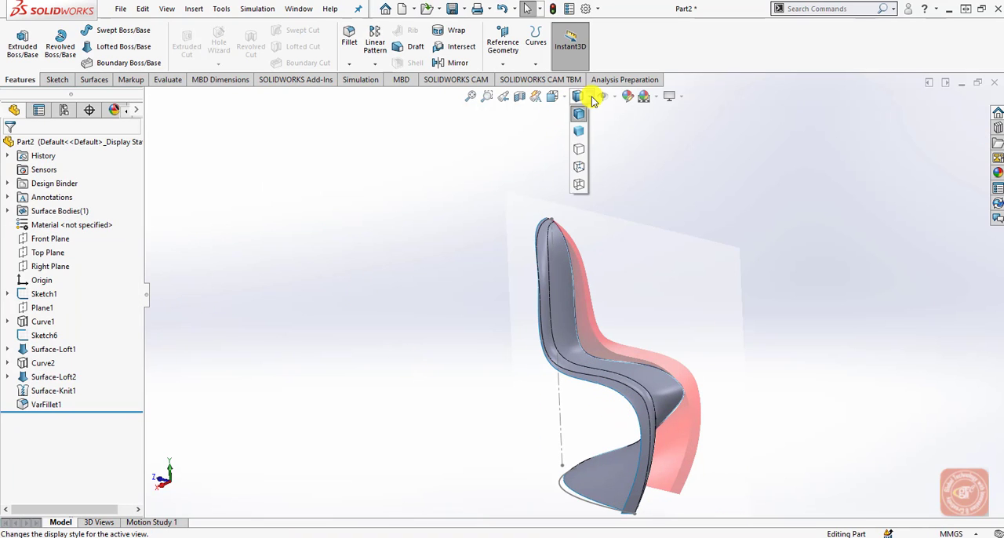
click(580, 136)
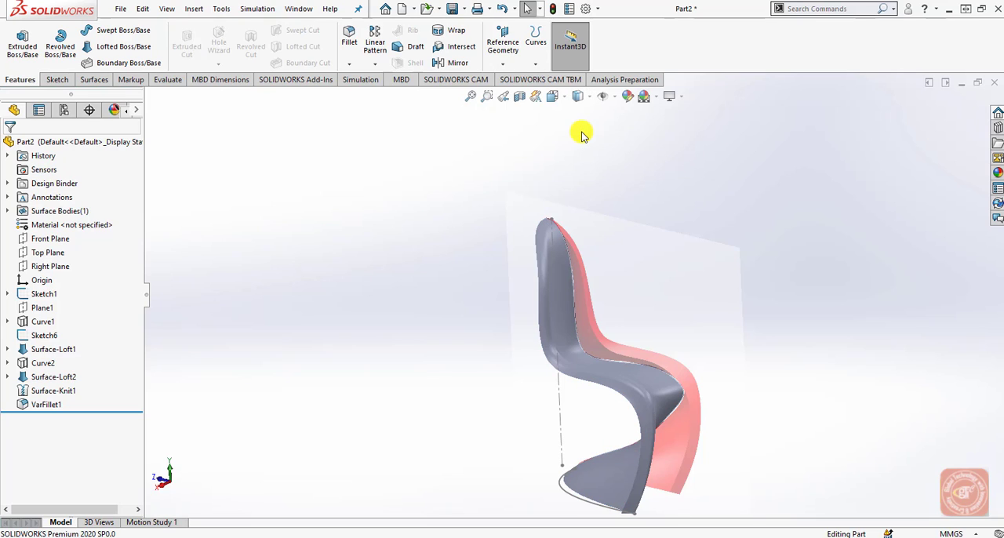
click(581, 97)
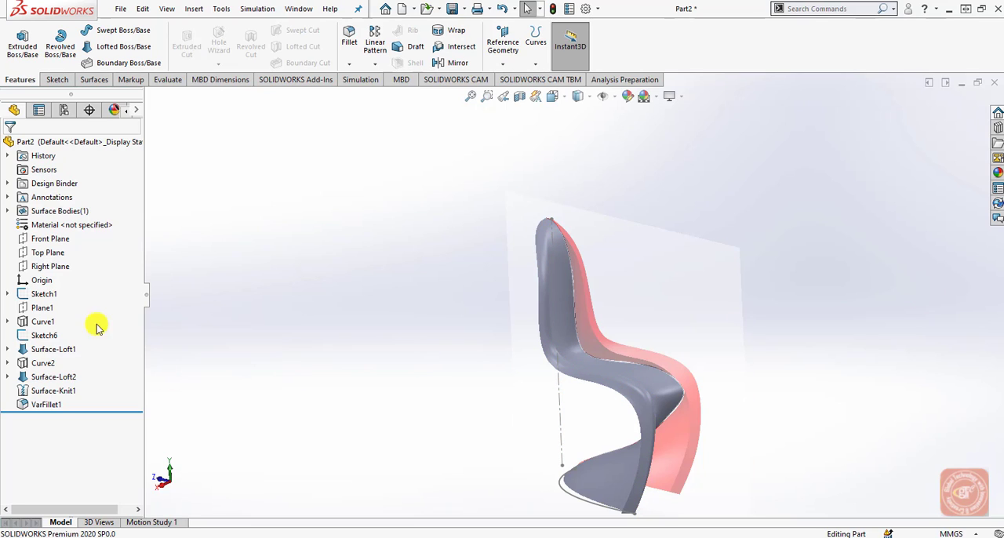
Hide Sketch1, removing its centerline and the red reference chair from view.
click(47, 294)
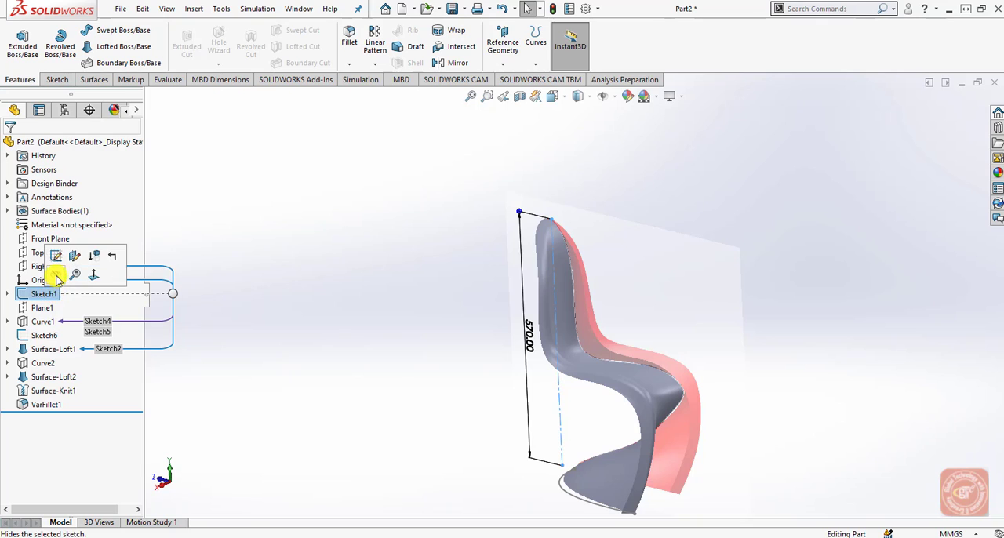
click(364, 333)
middle_drag(502, 433, 482, 411)
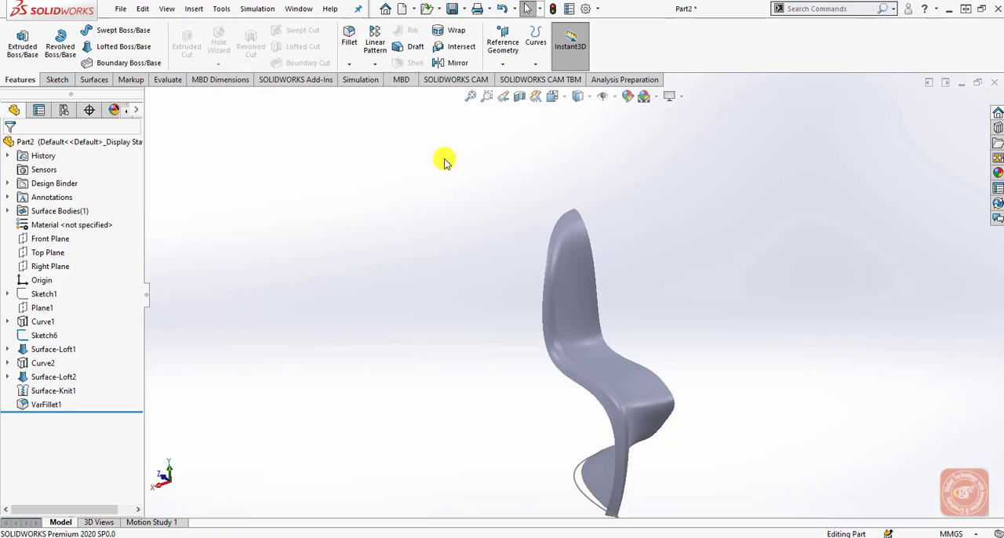
Mirror the filleted half-chair surface body about the Right Plane.
click(375, 63)
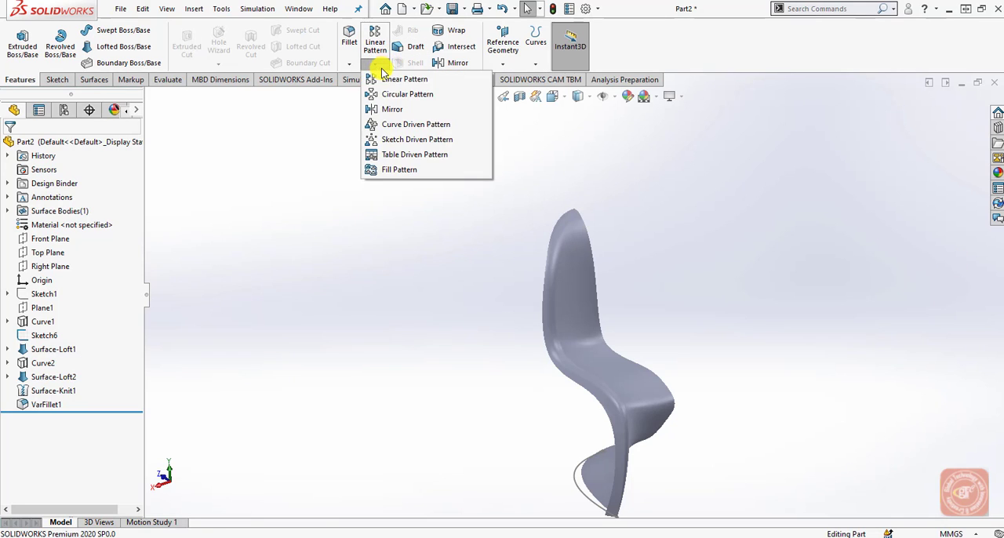
click(396, 108)
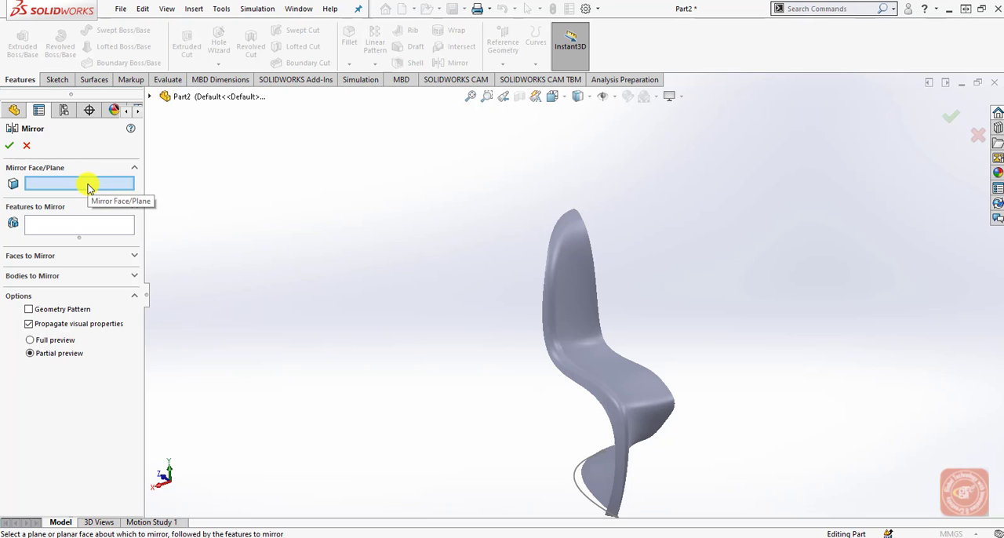
click(149, 96)
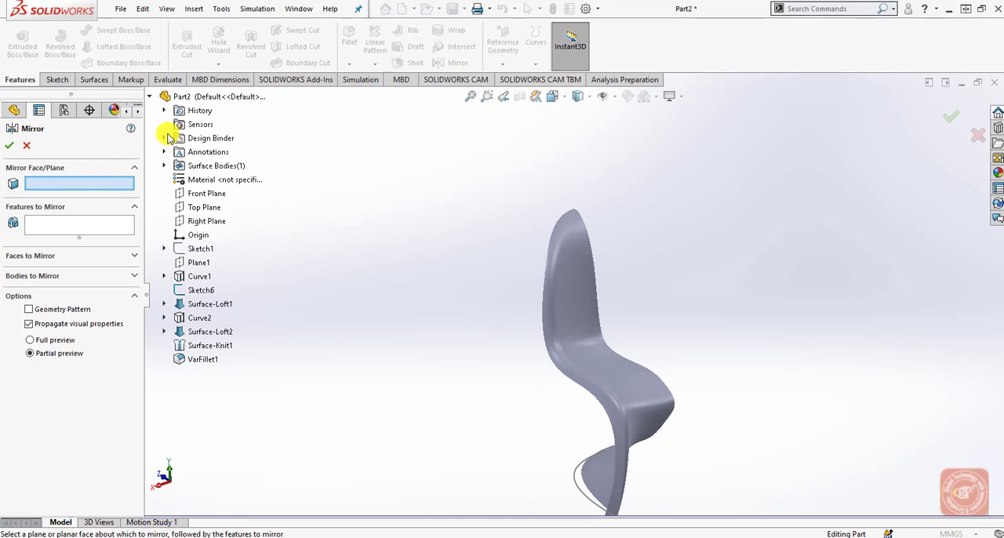
click(205, 222)
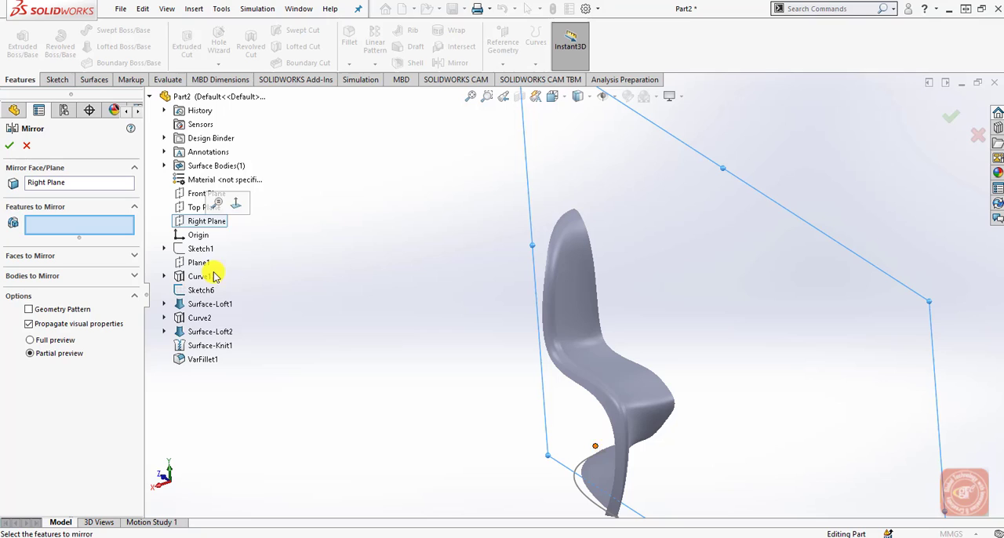
click(69, 276)
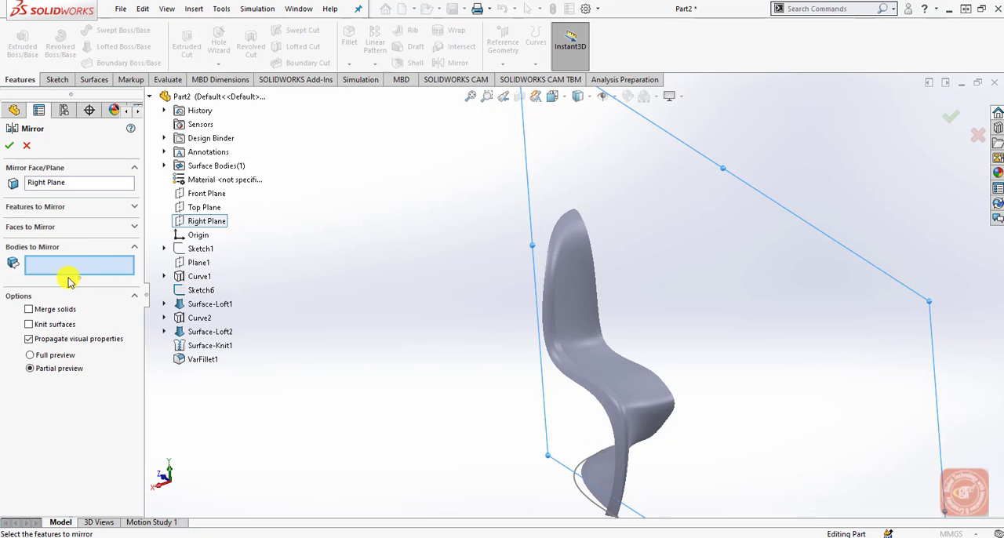
click(86, 228)
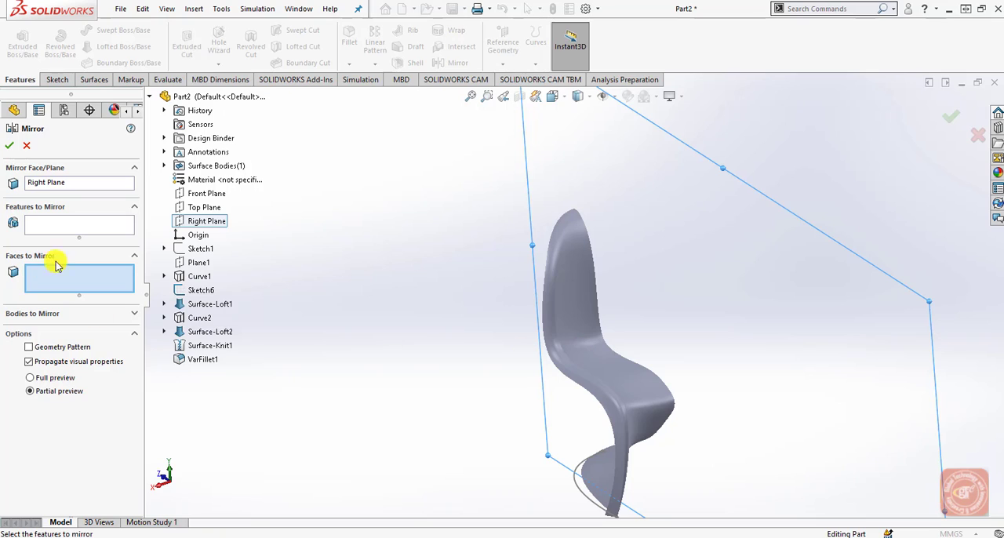
click(133, 313)
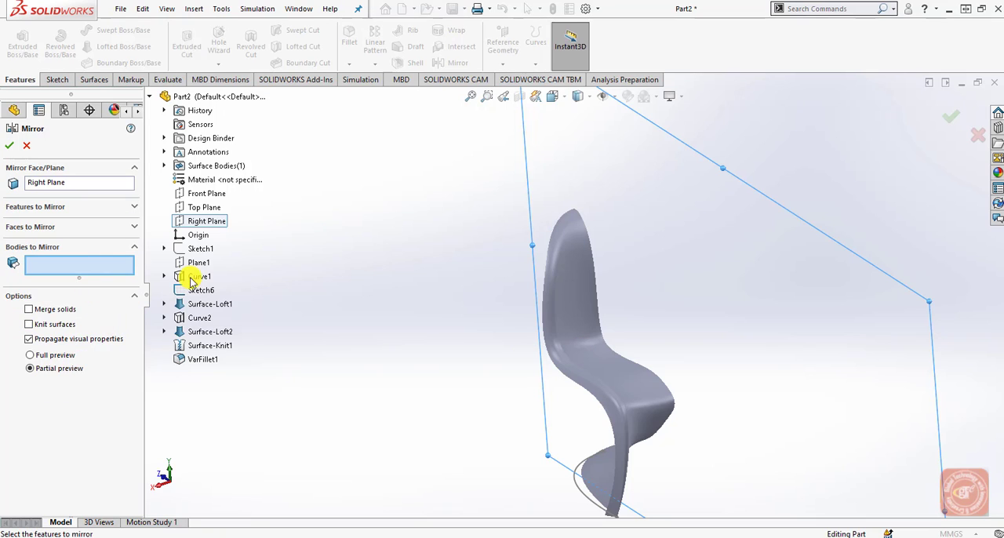
click(540, 314)
middle_drag(507, 415, 397, 414)
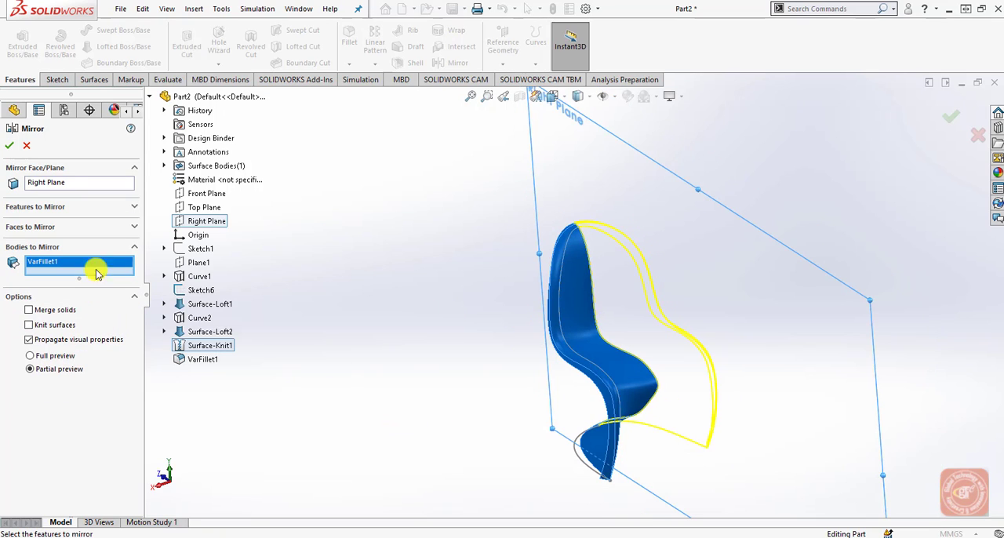
click(13, 148)
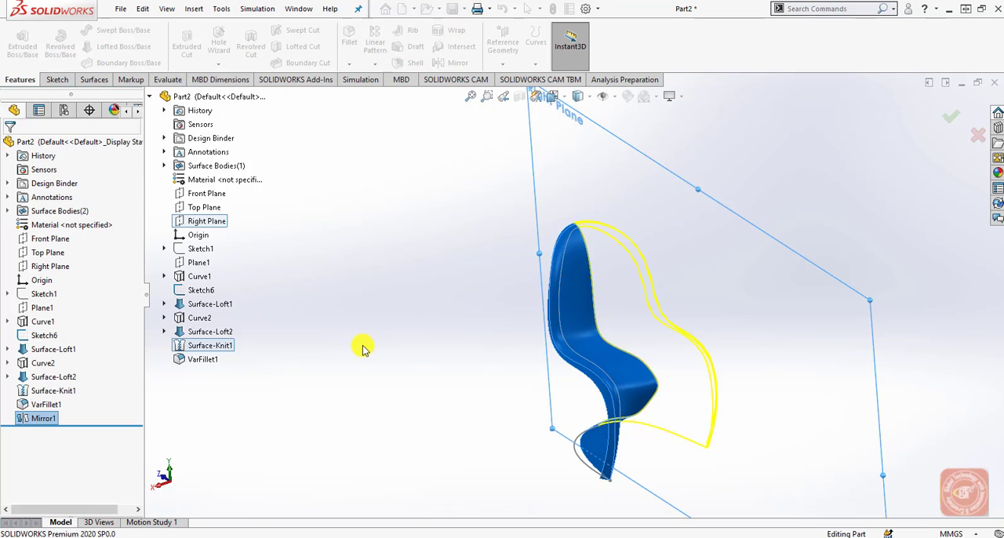
Edit the Mirror1 feature to enable Knit surfaces and Merge solids.
click(36, 422)
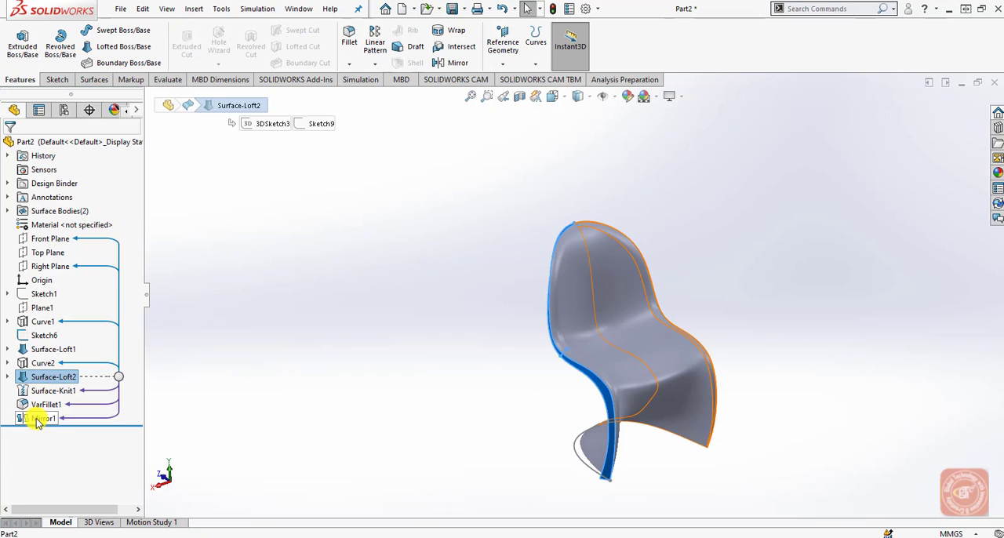
click(47, 381)
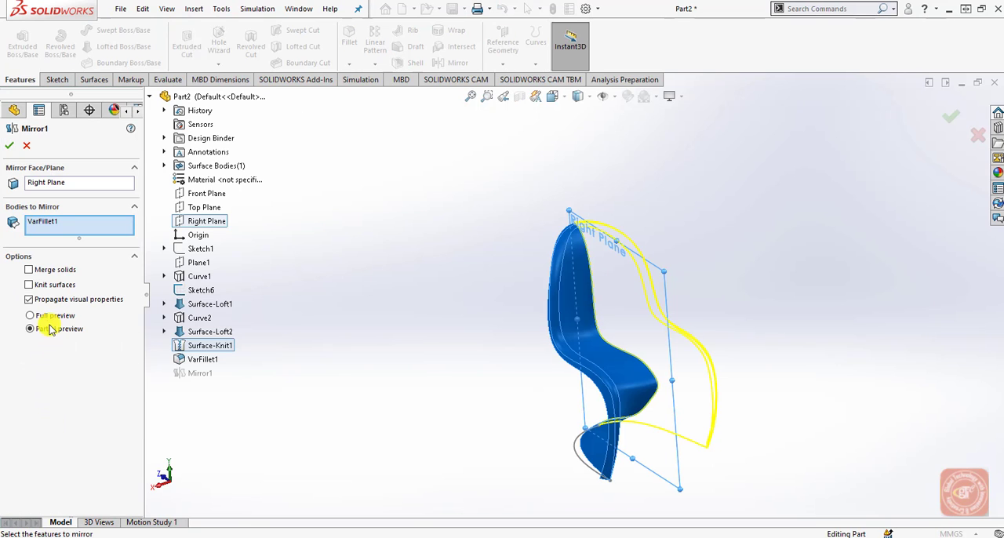
click(53, 271)
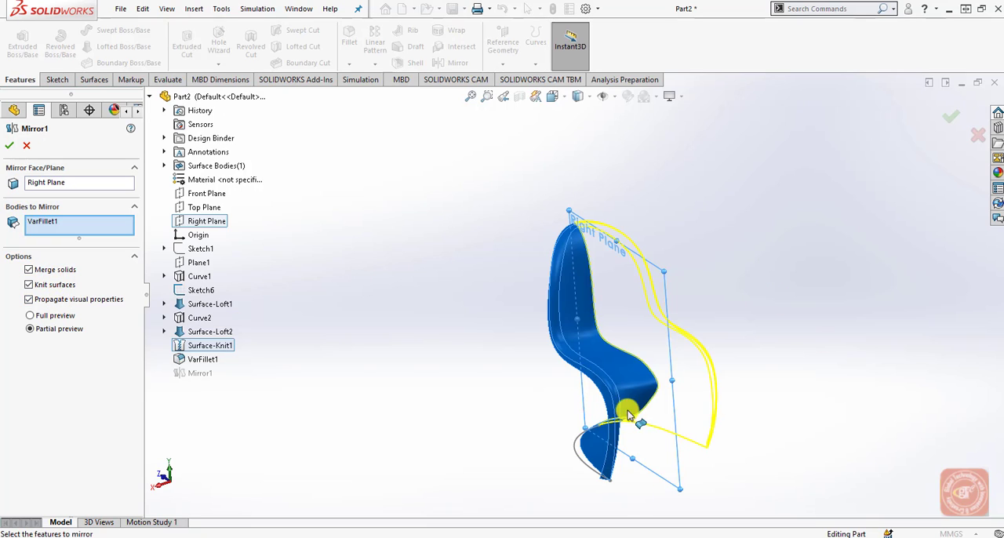
click(8, 146)
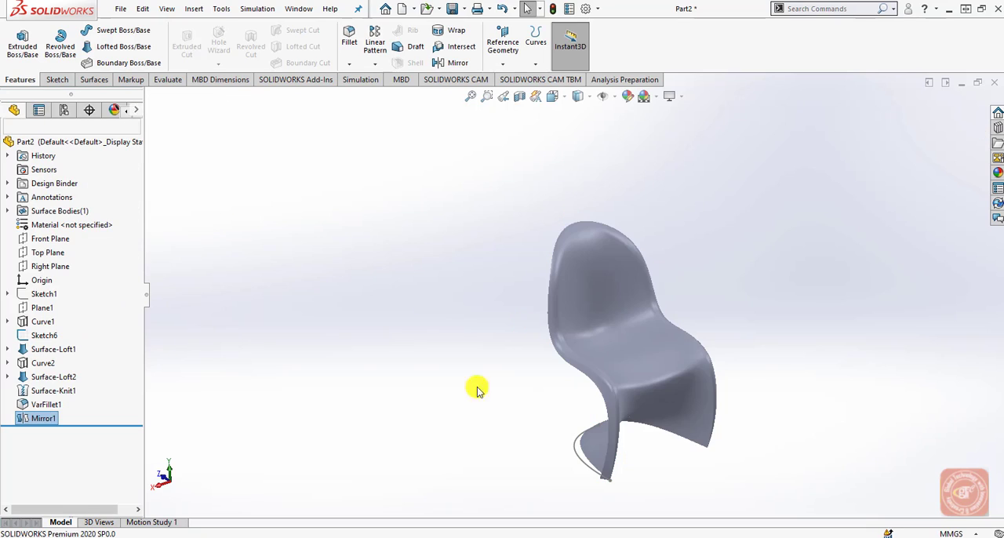
Apply a red color appearance to the whole chair part.
middle_drag(522, 463, 550, 402)
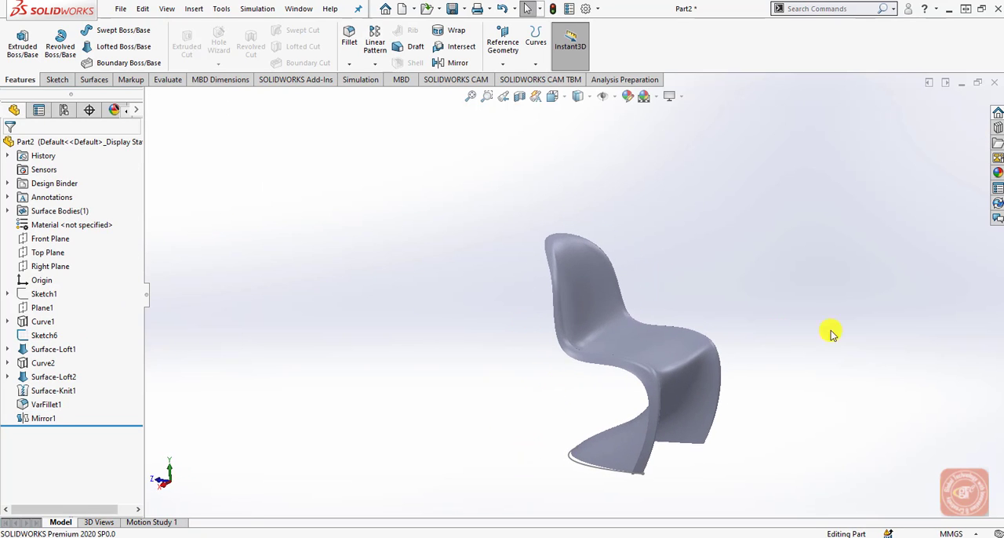
scroll(698, 313, down, 2)
click(578, 302)
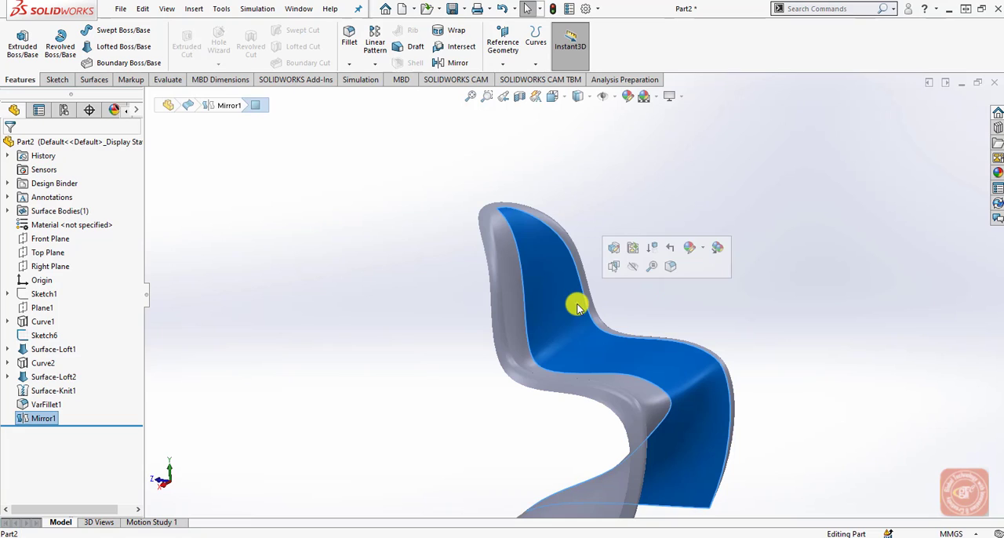
click(691, 249)
click(709, 277)
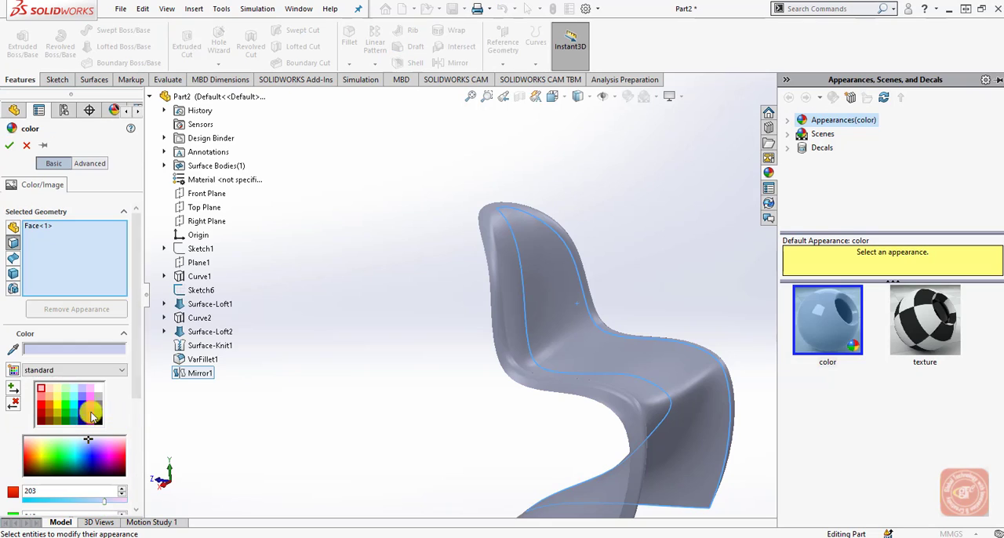
click(41, 404)
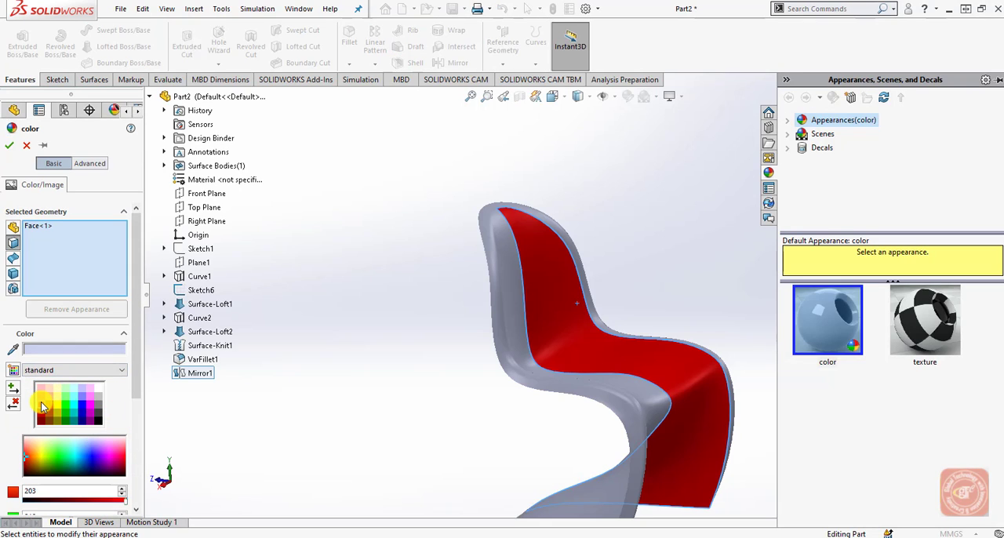
click(13, 227)
click(520, 325)
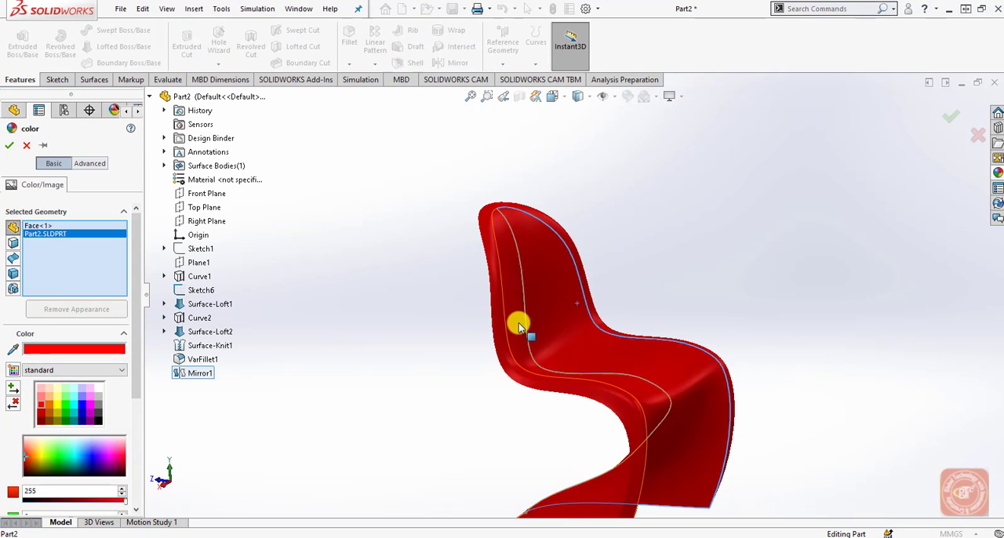
click(950, 116)
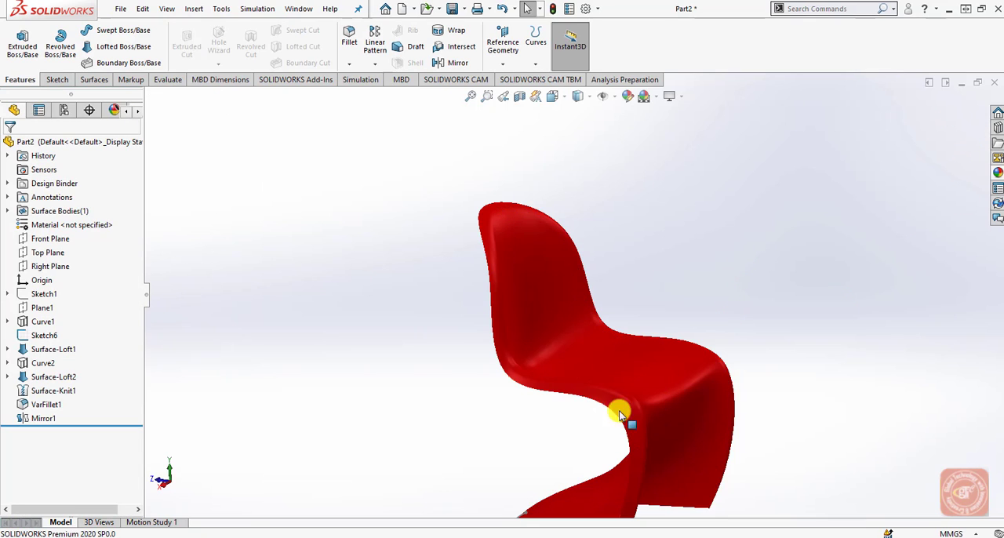
Hide Sketch6, the leftover curve along the chair's foot.
scroll(558, 441, down, 3)
scroll(573, 455, up, 4)
scroll(557, 427, down, 5)
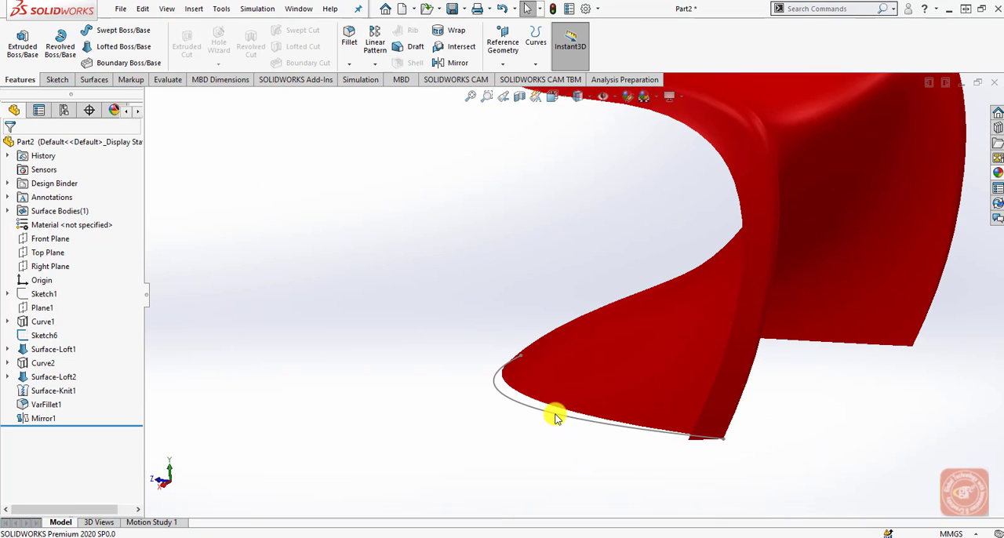
click(555, 418)
click(607, 377)
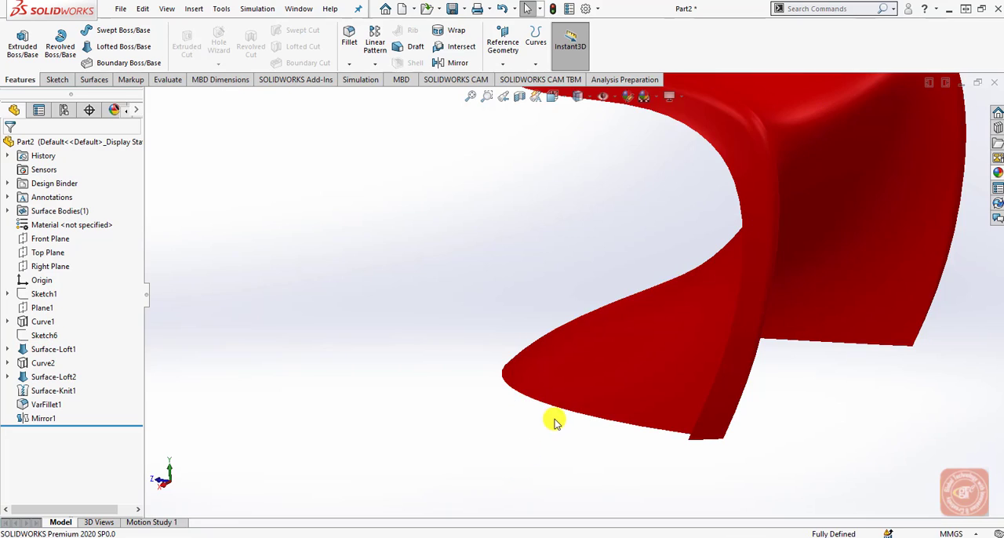
scroll(554, 422, up, 5)
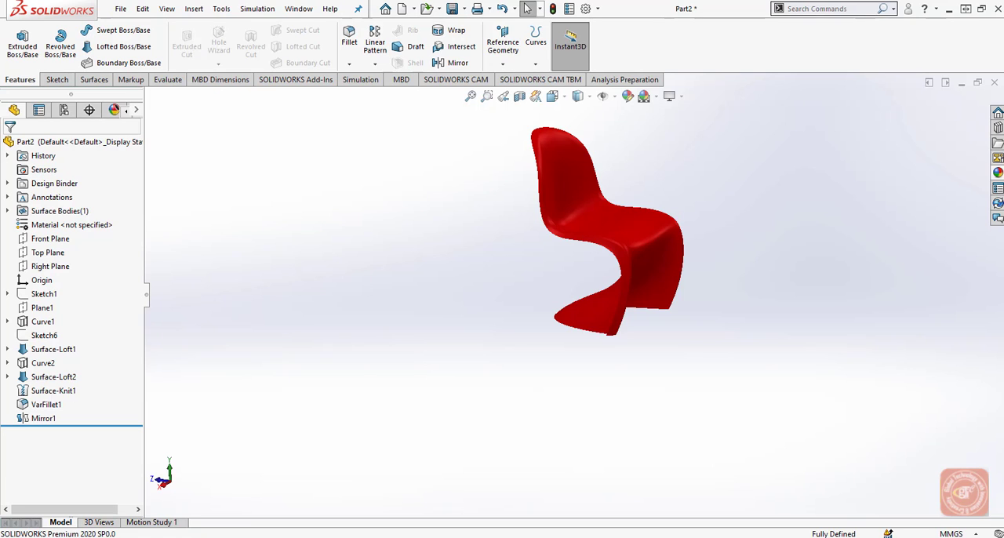
scroll(601, 274, down, 5)
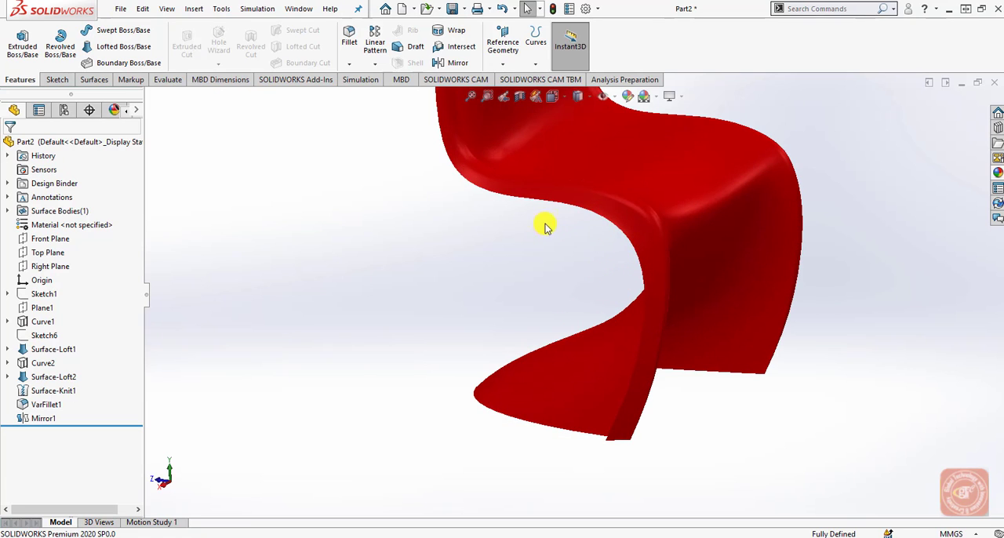
middle_drag(629, 258, 609, 394)
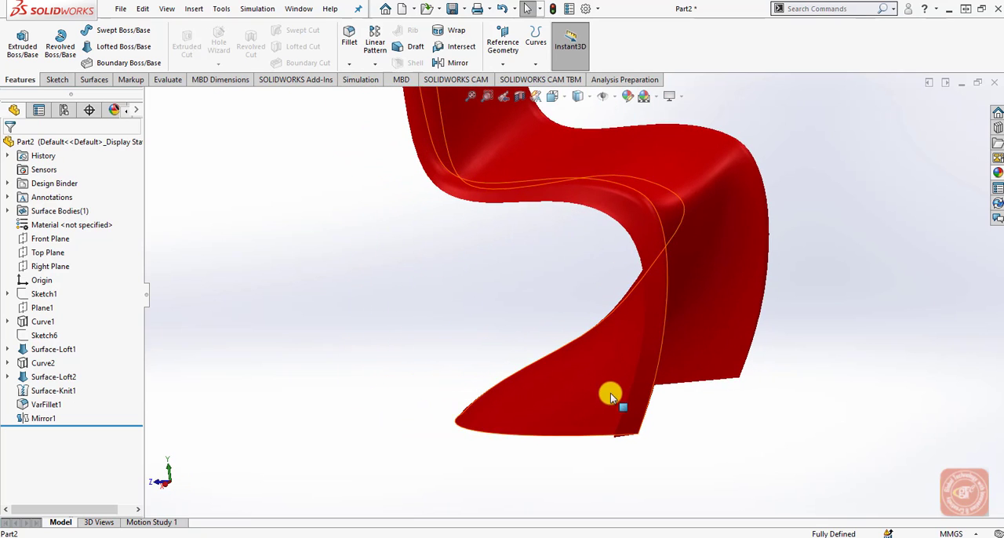
scroll(602, 345, up, 4)
scroll(566, 228, down, 2)
scroll(569, 222, down, 3)
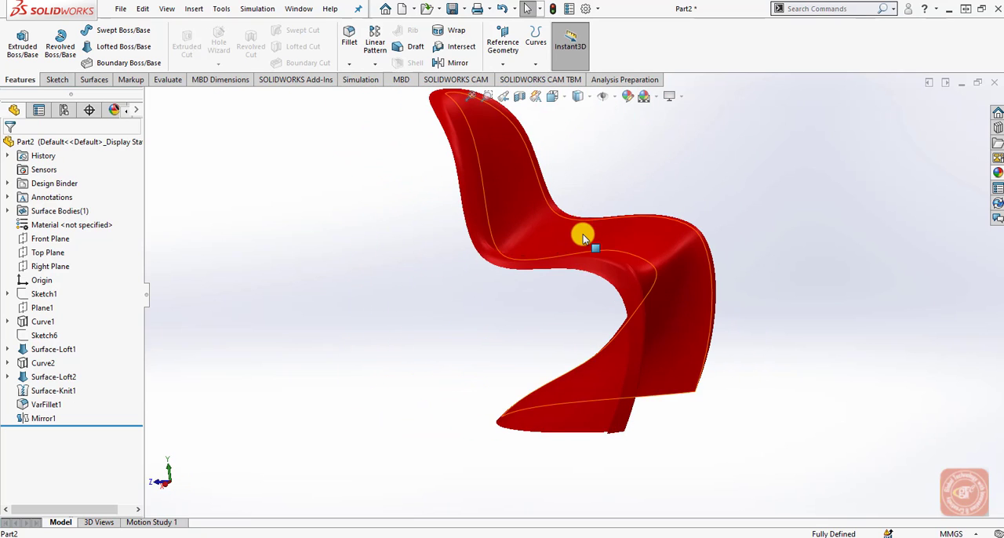
Thicken the complete chair surface body by 5 mm to make it a solid.
click(205, 11)
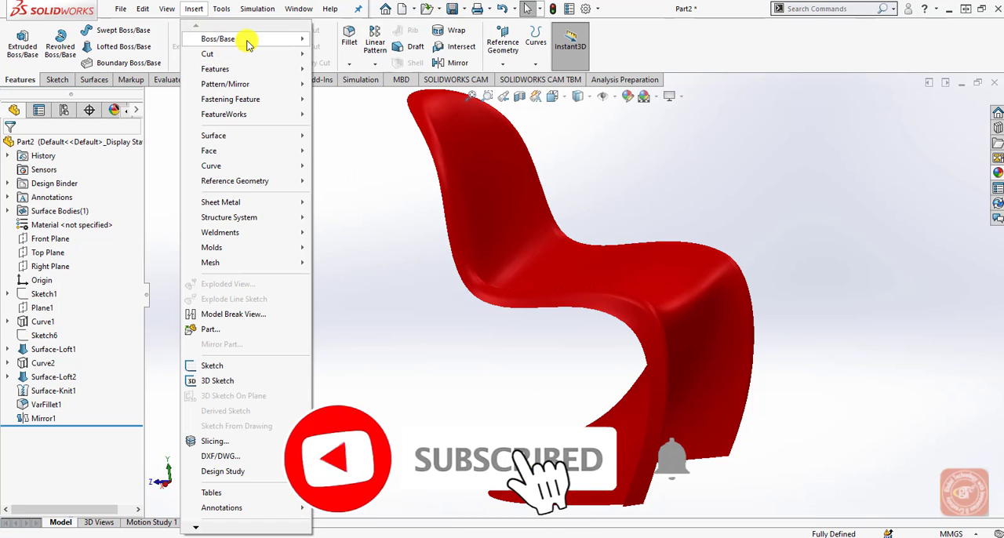
mouse_move(261, 45)
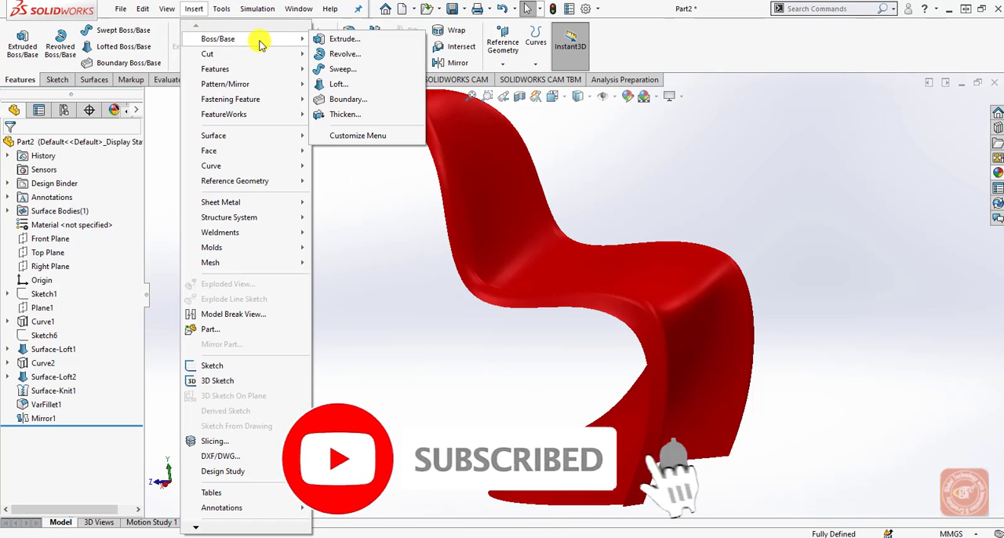
click(350, 114)
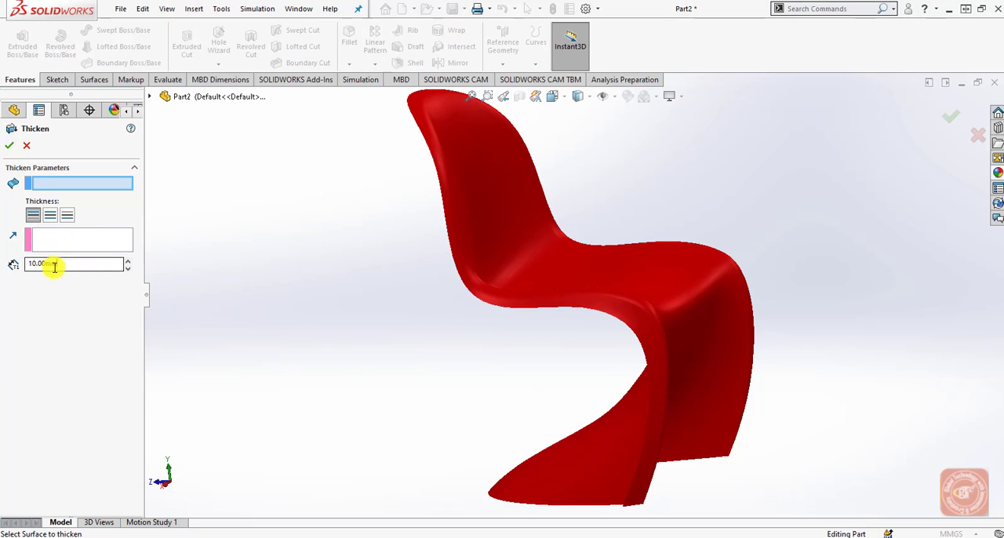
drag(55, 266, 8, 268)
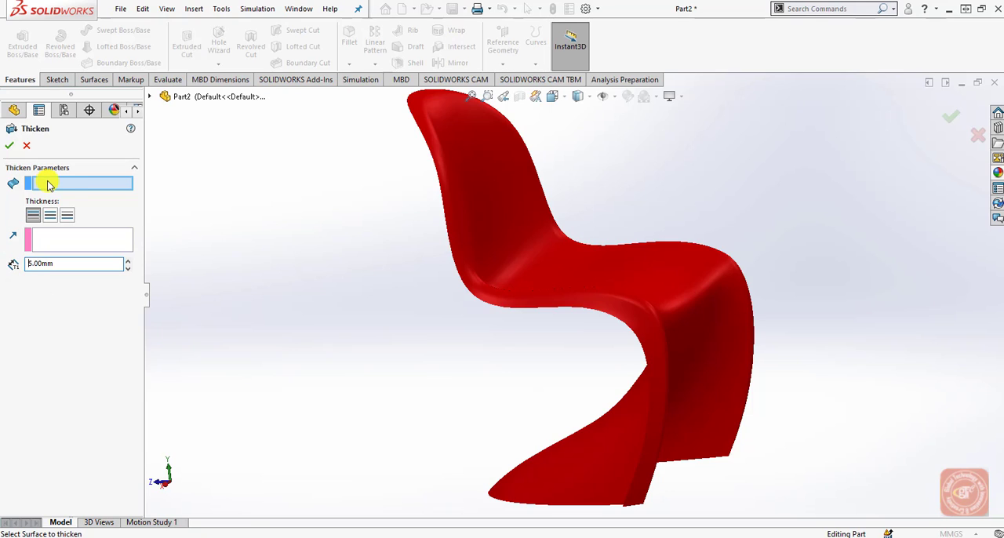
click(150, 97)
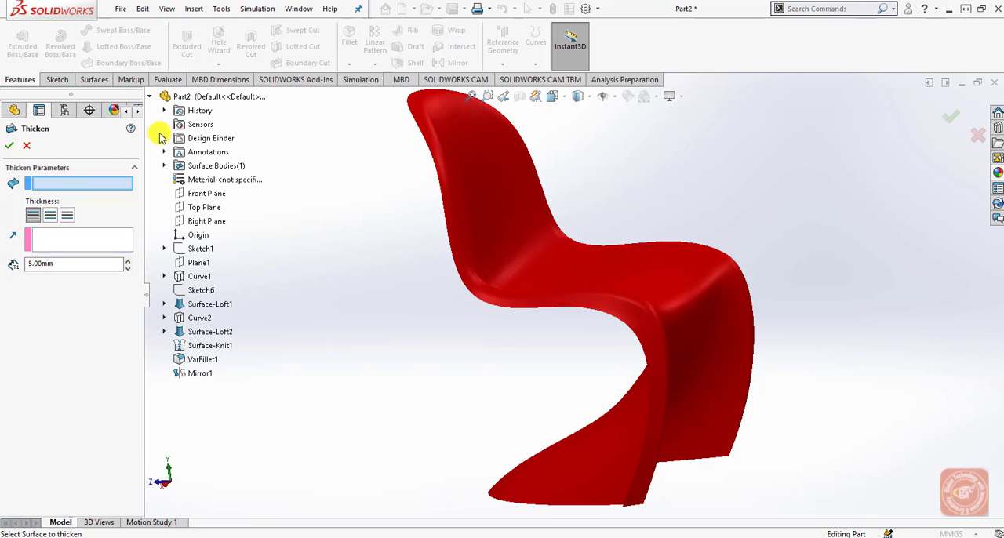
click(200, 374)
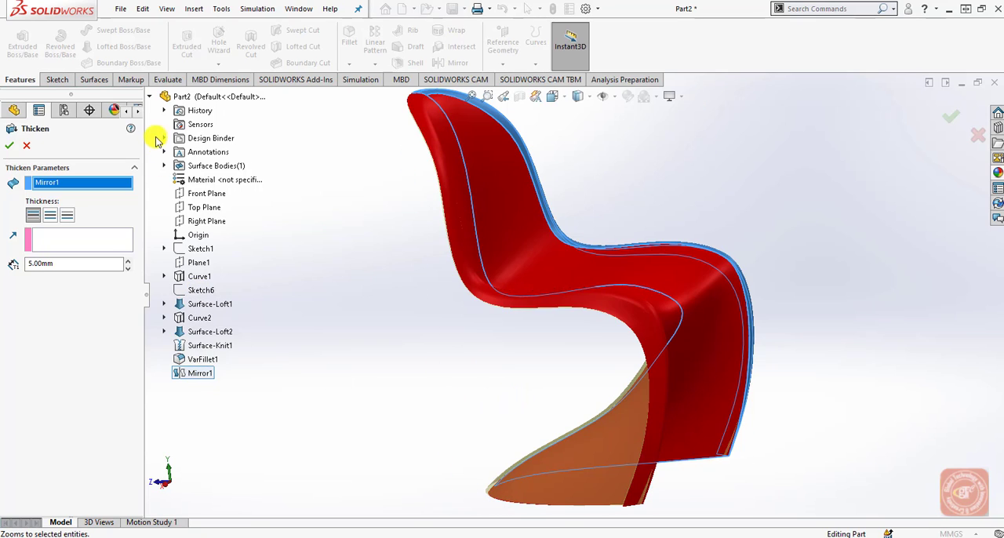
click(150, 97)
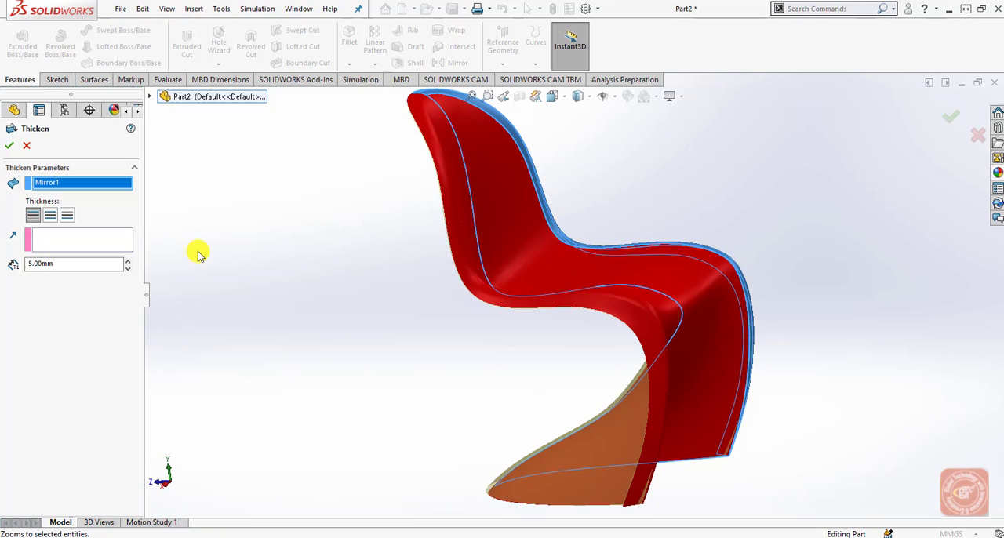
right_click(74, 182)
click(112, 189)
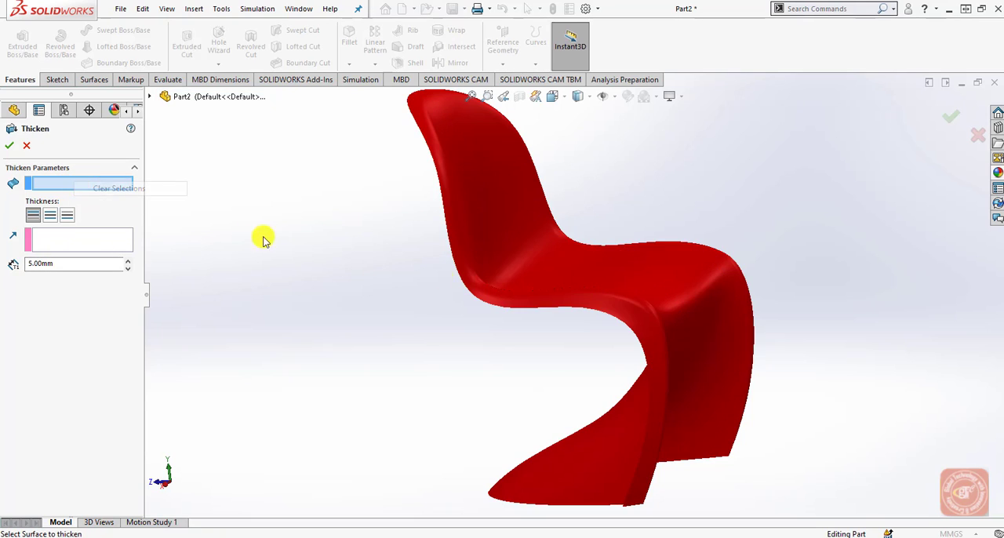
click(508, 267)
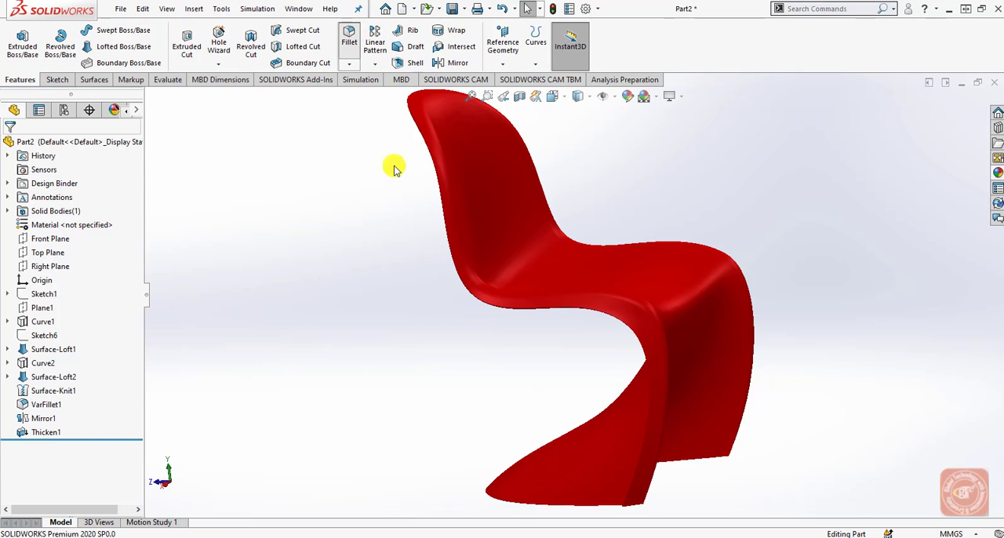
Start a constant-size fillet on the chair's long outer rim edge, picked near the top of the backrest.
scroll(405, 251, up, 2)
middle_drag(407, 258, 679, 192)
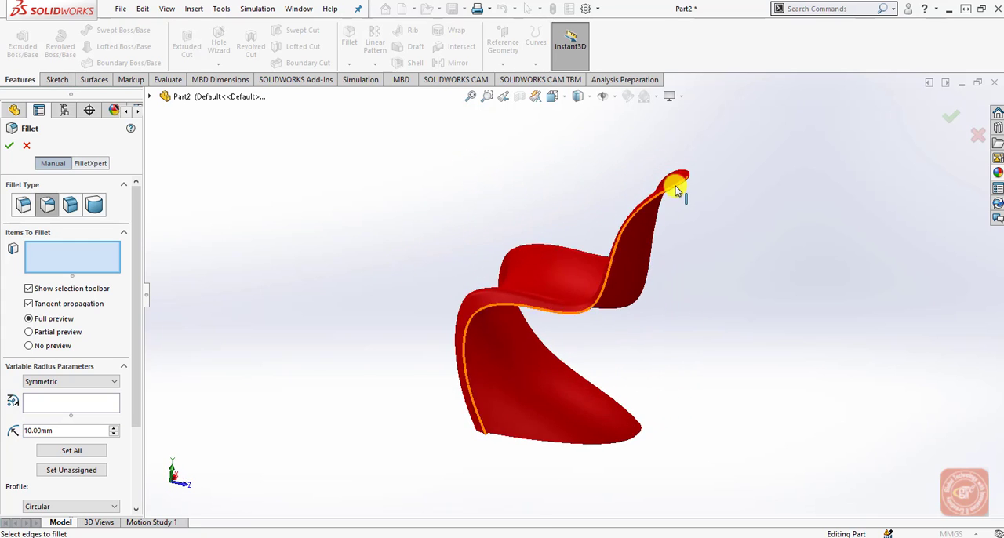
scroll(675, 204, down, 5)
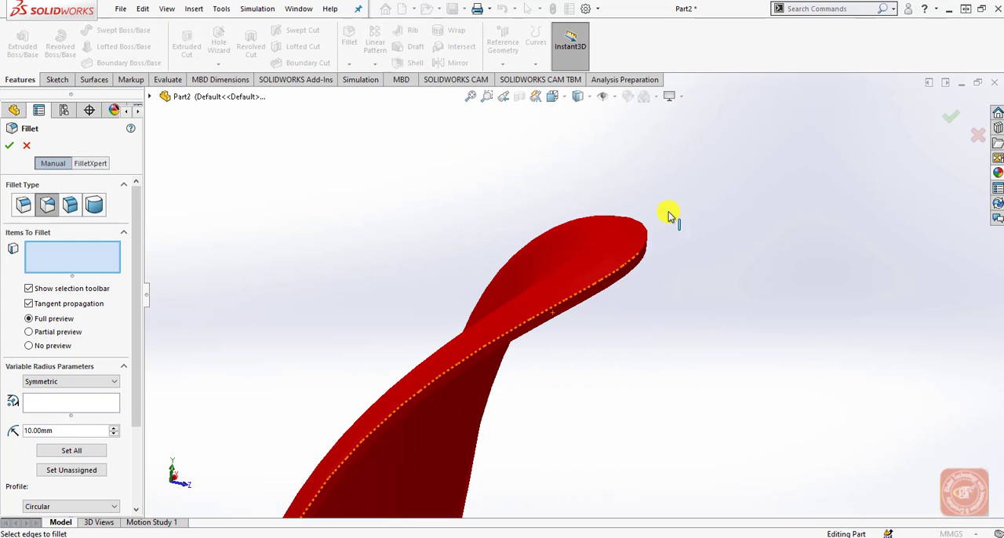
scroll(618, 278, down, 2)
click(625, 276)
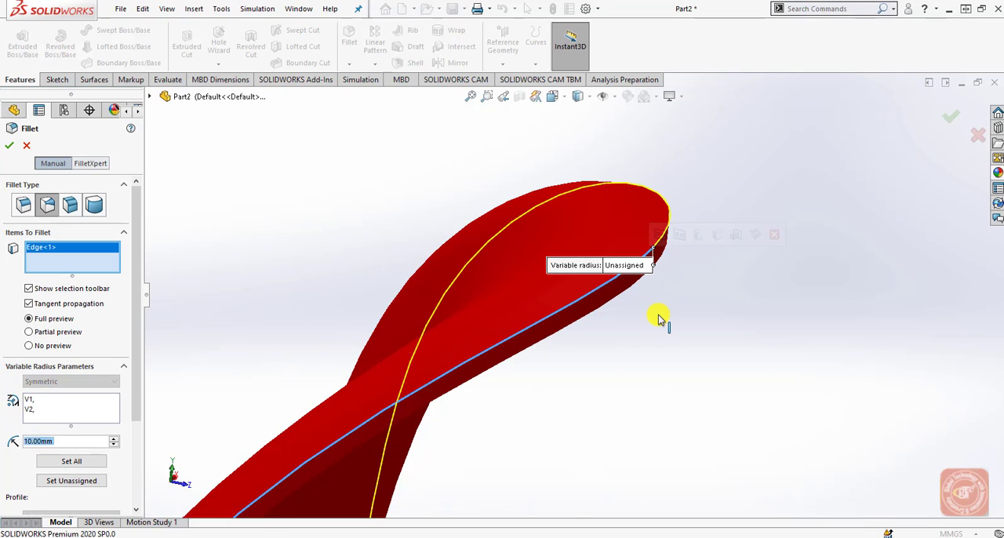
click(24, 208)
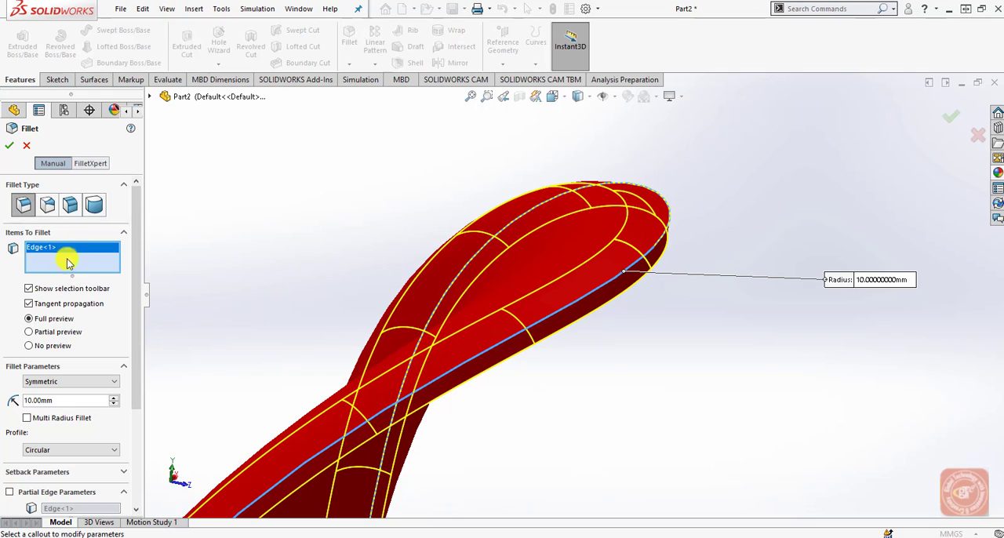
Set the rim fillet's radius to 3 mm and apply it along the chair's outer edge.
drag(51, 402, 18, 404)
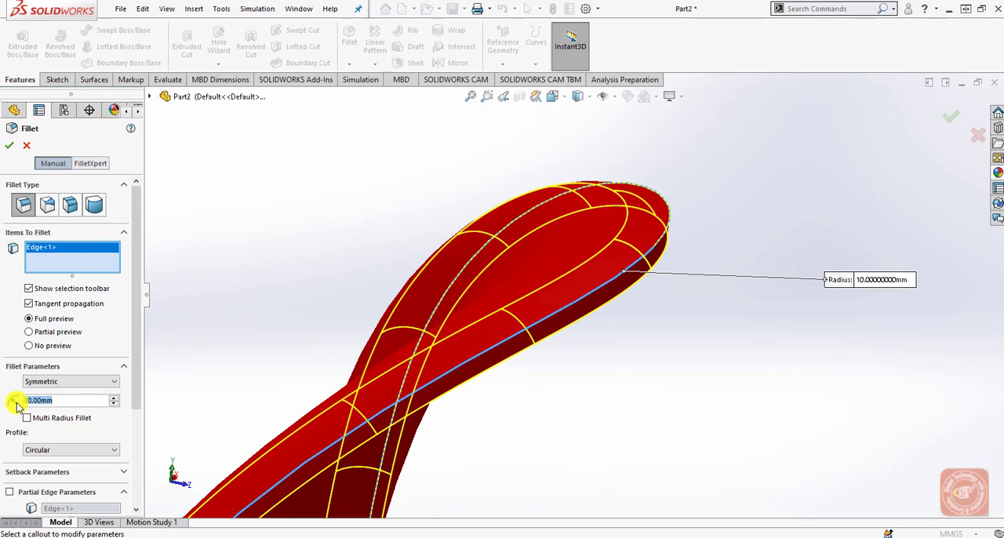
text(3)
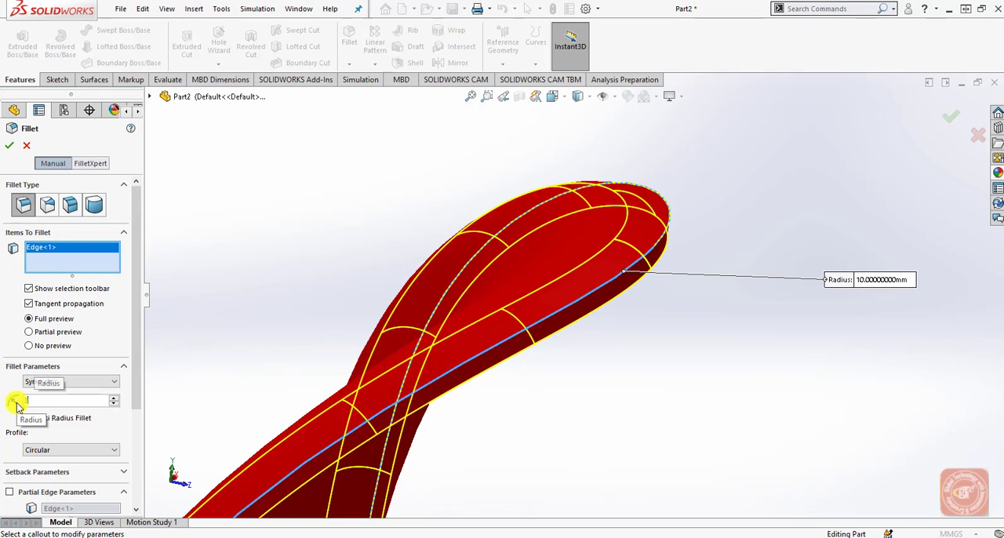
key(Return)
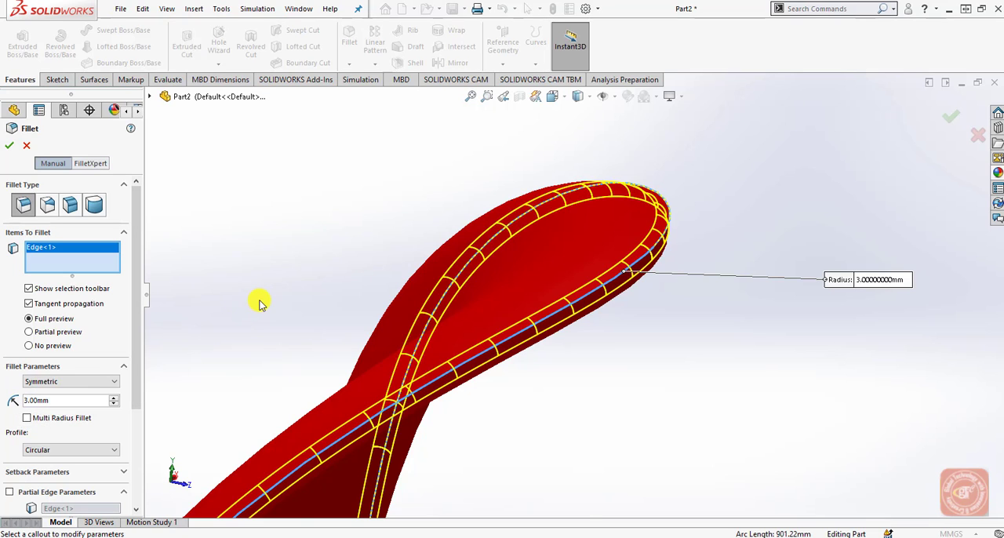
scroll(262, 304, up, 10)
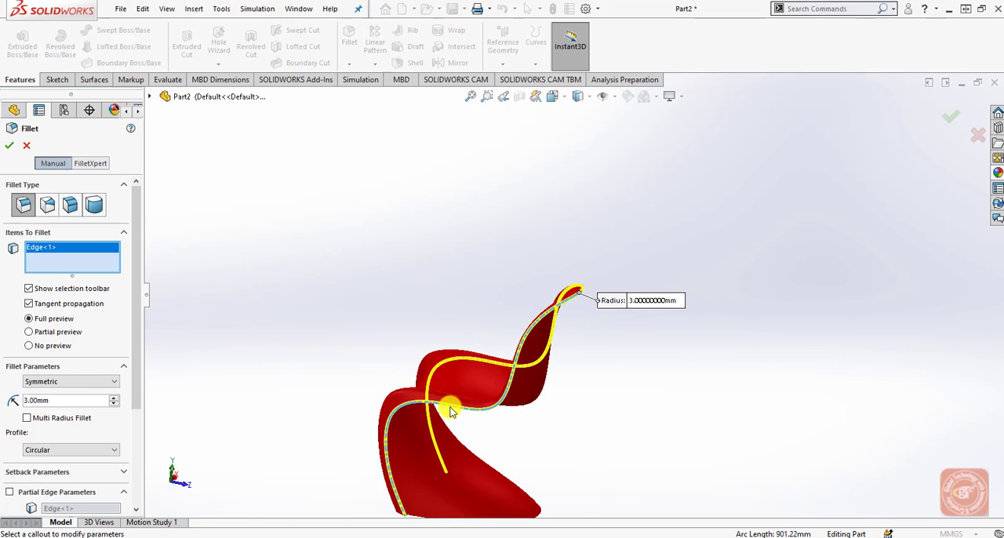
scroll(451, 411, up, 1)
scroll(478, 380, up, 1)
middle_drag(539, 445, 392, 366)
drag(487, 310, 419, 311)
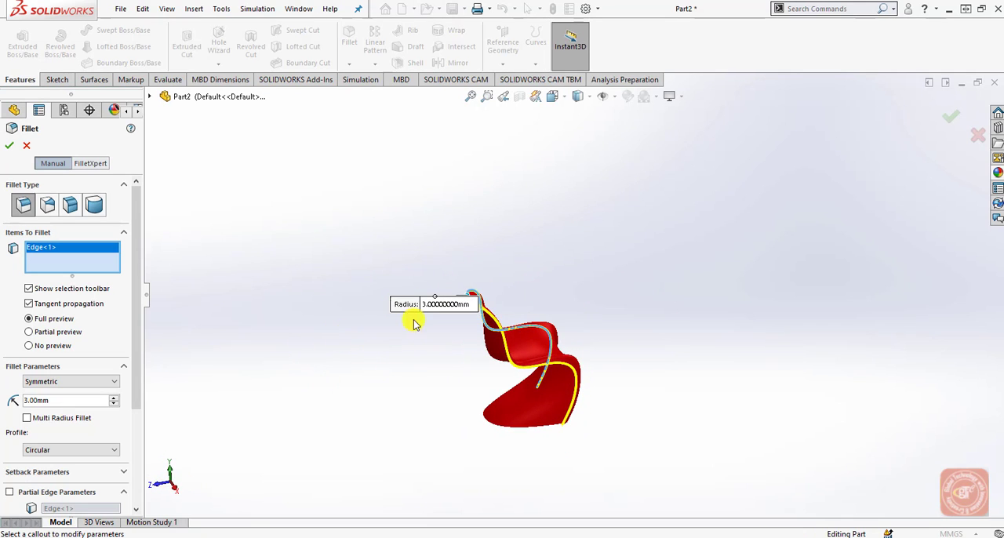
middle_drag(504, 373, 508, 323)
scroll(508, 323, down, 3)
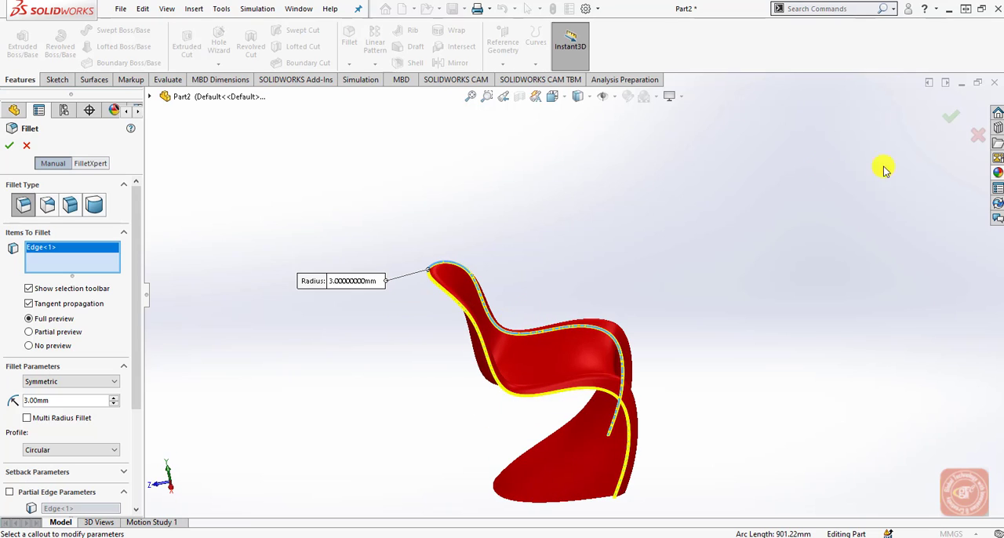
click(949, 117)
Examine the filleted chair close up, in the isometric view and from its front side.
scroll(494, 330, down, 5)
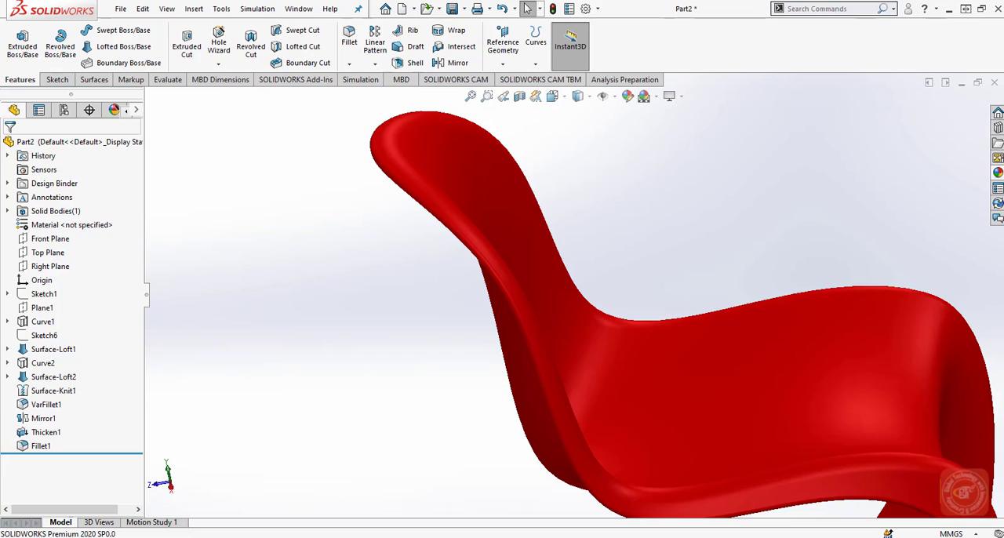
click(553, 95)
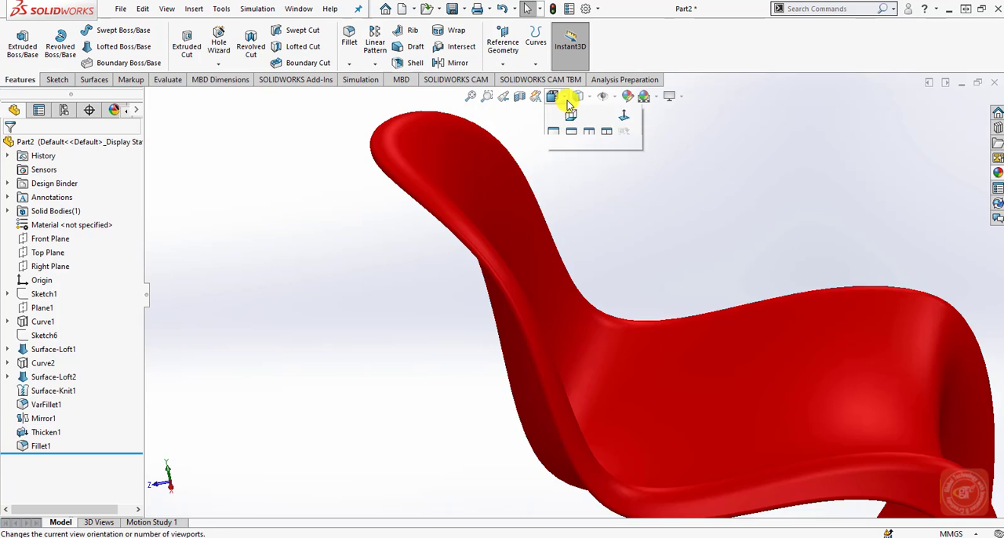
click(625, 131)
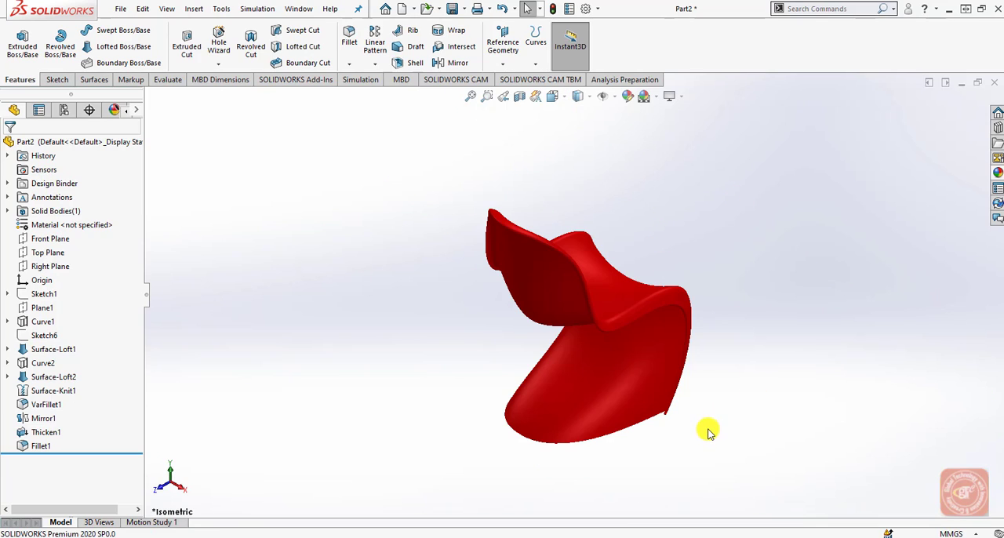
middle_drag(708, 431, 481, 384)
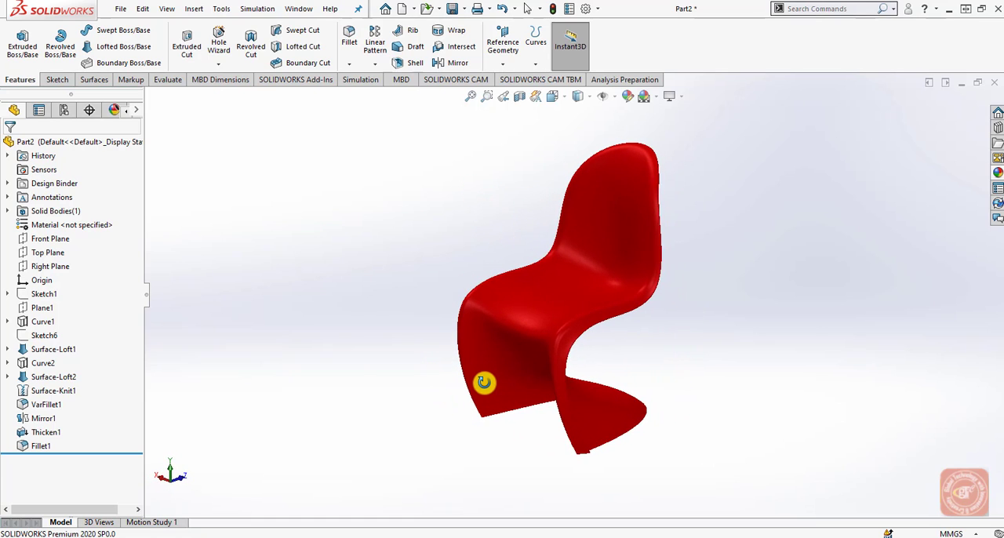